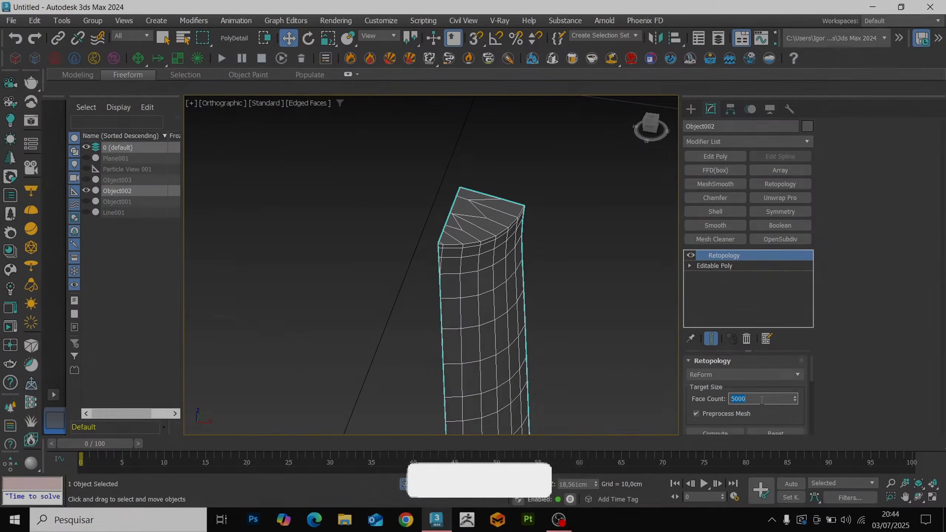
Set the Retopology face count to 250 on the curved strip and compute the new mesh
{"action": "type", "text": "250"}
{"action": "key", "text": "Return"}
{"action": "scroll", "coordinate": [708, 399], "scroll_direction": "down", "scroll_amount": 3}
{"action": "scroll", "coordinate": [708, 399], "scroll_direction": "down", "scroll_amount": 2}
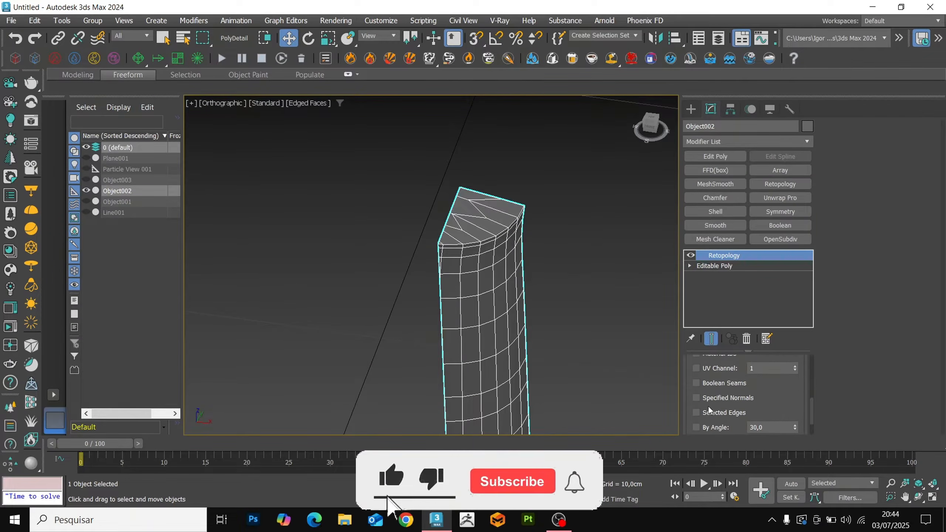
{"action": "scroll", "coordinate": [713, 384], "scroll_direction": "up", "scroll_amount": 3}
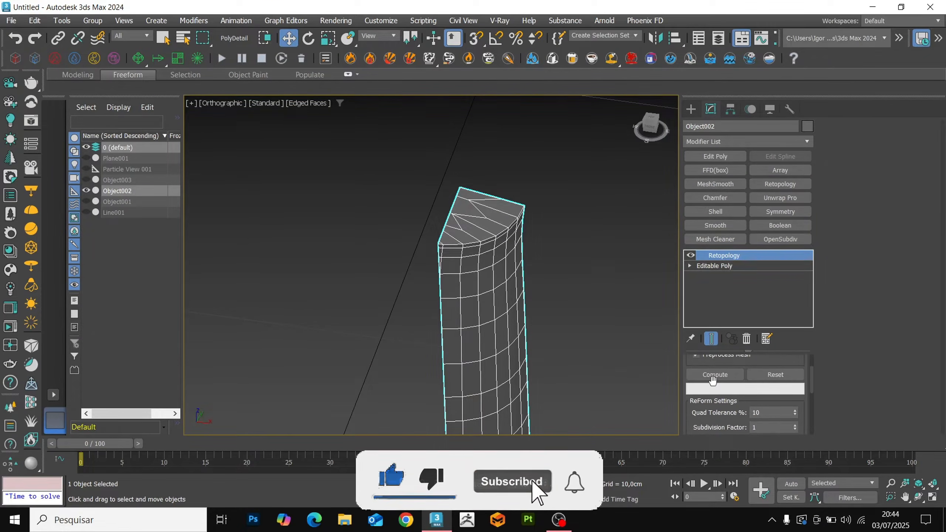
{"action": "left_click", "coordinate": [714, 379]}
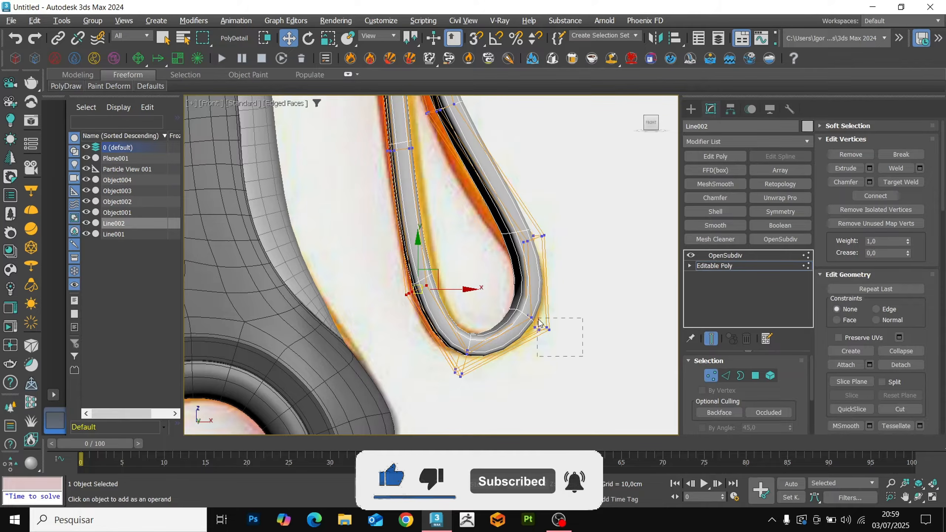
{"action": "left_click_drag", "start_coordinate": [540, 320], "coordinate": [538, 319]}
{"action": "key", "text": "ctrl+z"}
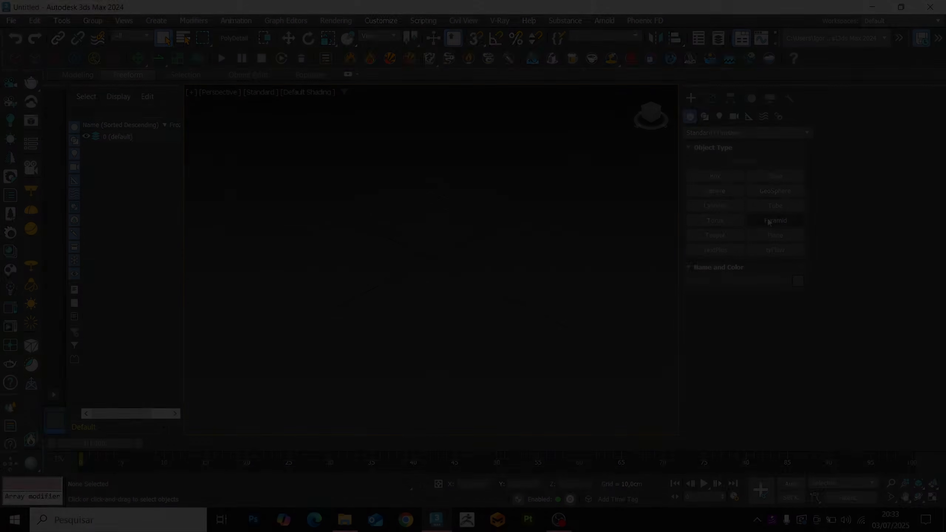
Draw a plane about 62 cm long and 82 cm wide around the centre of the Front view
{"action": "left_click", "coordinate": [775, 235]}
{"action": "key", "text": "f"}
{"action": "left_click_drag", "start_coordinate": [374, 221], "coordinate": [477, 298]}
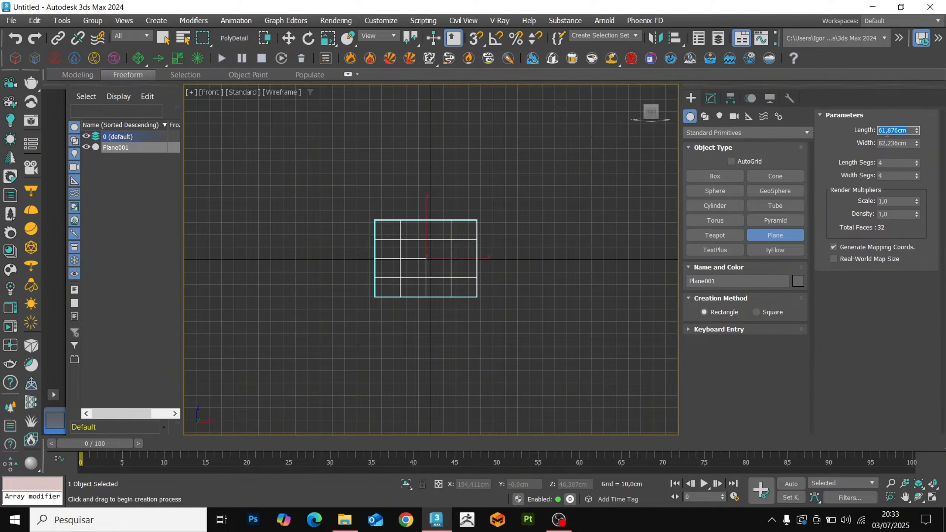
Set the plane's length and width to 120 cm and its length and width segments to 1
{"action": "type", "text": "120"}
{"action": "key", "text": "Tab"}
{"action": "type", "text": "120"}
{"action": "key", "text": "Tab"}
{"action": "type", "text": "1"}
{"action": "key", "text": "Tab"}
{"action": "type", "text": "1"}
{"action": "key", "text": "Return"}
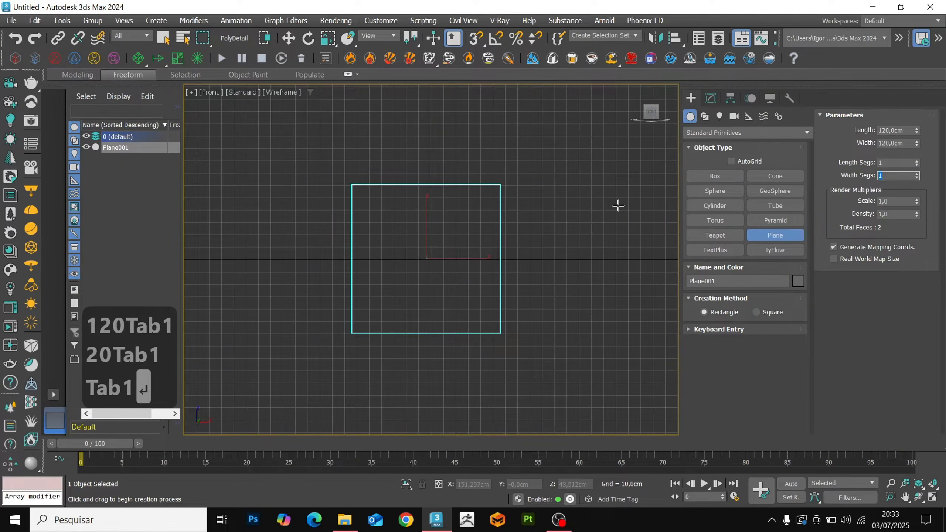
Switch the view to shaded display and reset the plane's X position to 0
{"action": "key", "text": "w"}
{"action": "key", "text": "F3"}
{"action": "right_click", "coordinate": [494, 484]}
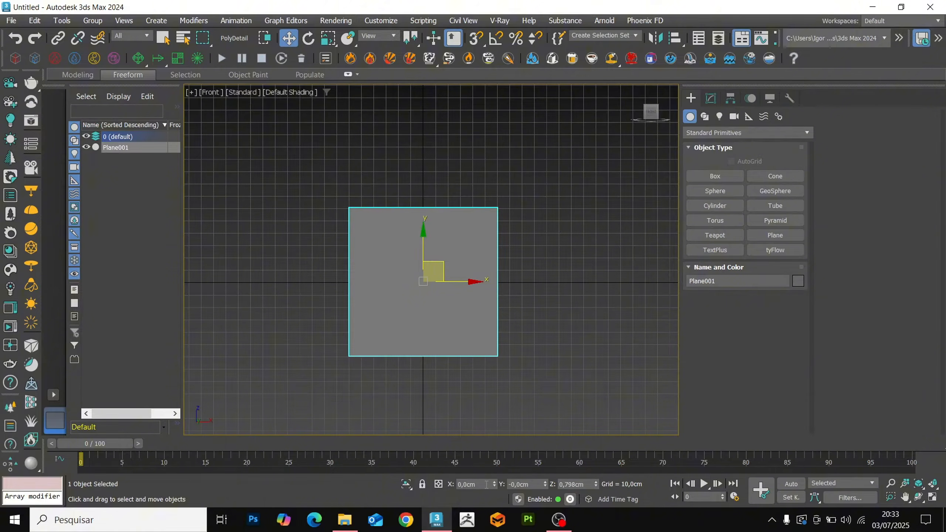
Switch to File Explorer, apply Referencia.jpg from the Faca folder to the plane as reference image, and close the folder
{"action": "left_click", "coordinate": [345, 519]}
{"action": "left_click_drag", "start_coordinate": [455, 210], "coordinate": [494, 286]}
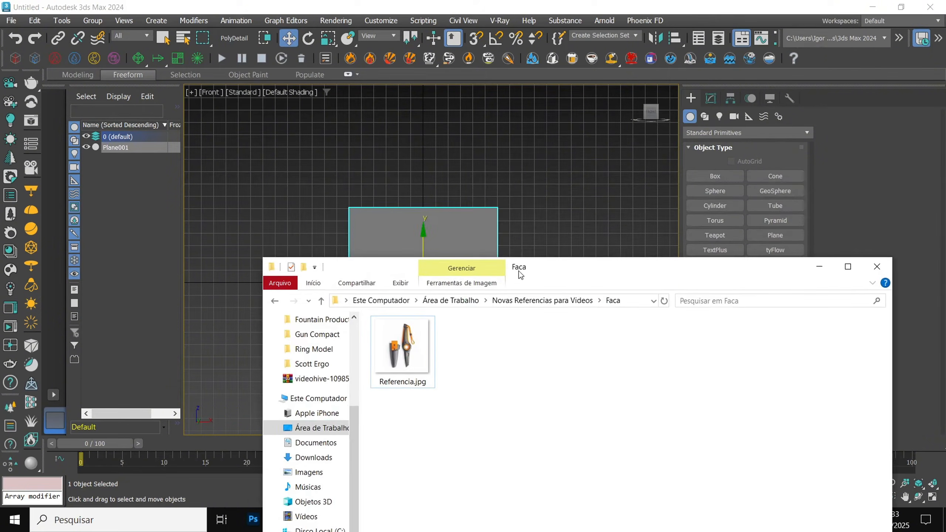
{"action": "left_click_drag", "start_coordinate": [428, 341], "coordinate": [426, 246]}
{"action": "key", "text": "alt+F4"}
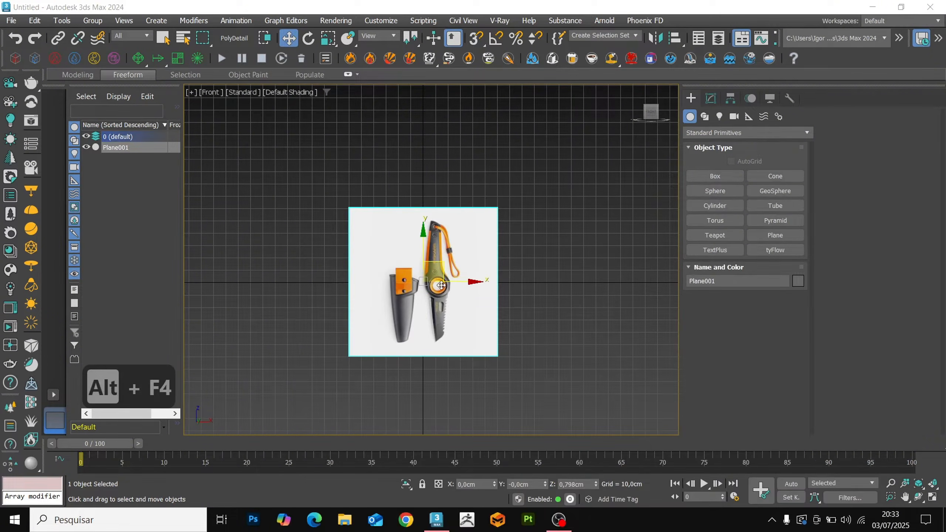
Draw a line spline down the centre of the knife handle, from its upper tip to just below the orange ring
{"action": "scroll", "coordinate": [438, 284], "scroll_direction": "up", "scroll_amount": 10}
{"action": "middle_click_drag", "start_coordinate": [435, 271], "coordinate": [439, 292]}
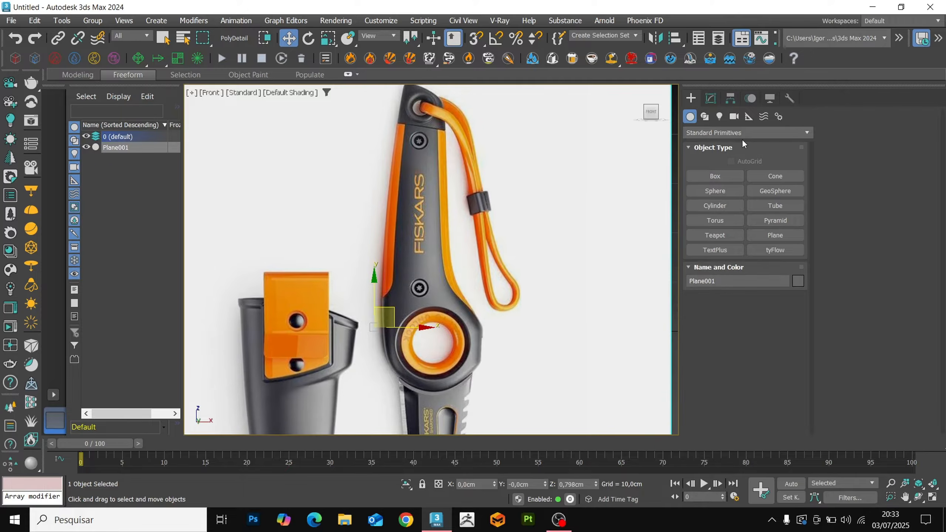
{"action": "left_click", "coordinate": [704, 117]}
{"action": "left_click", "coordinate": [715, 190]}
{"action": "middle_click_drag", "start_coordinate": [484, 161], "coordinate": [484, 183]}
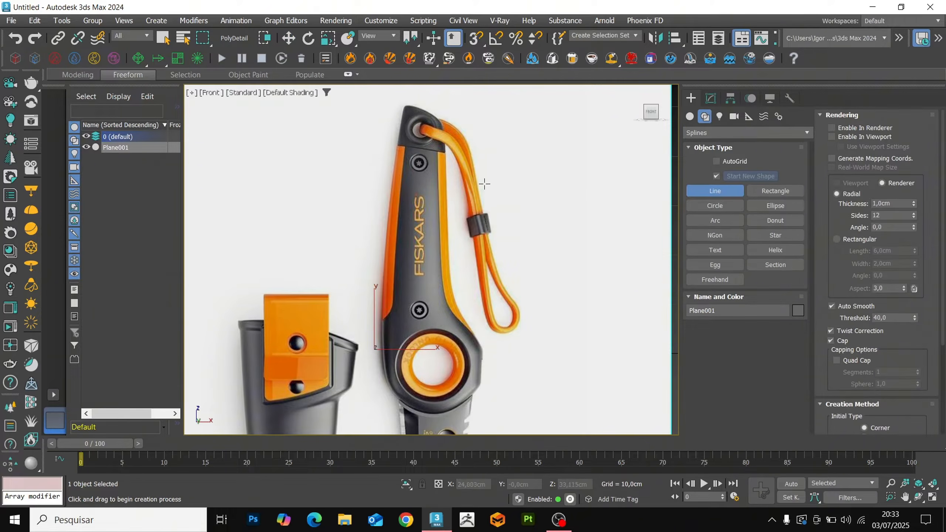
{"action": "left_click", "coordinate": [425, 111]}
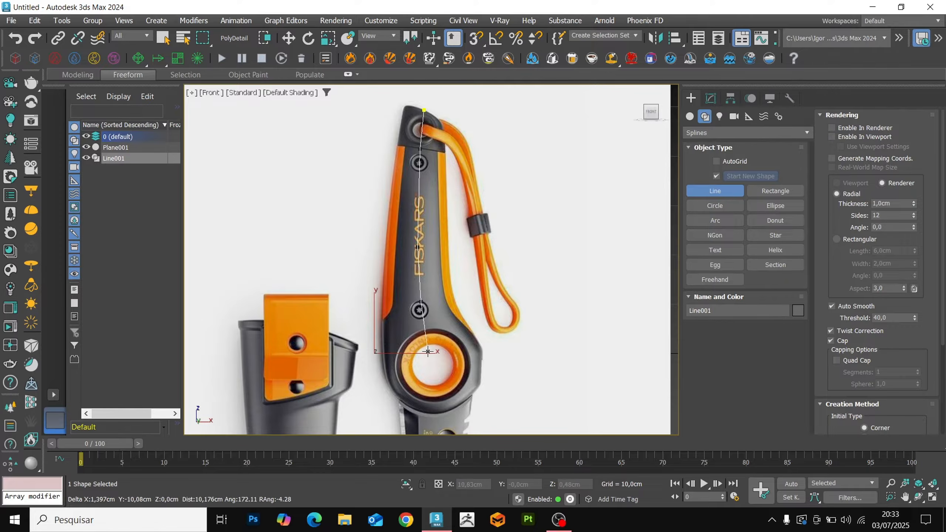
{"action": "left_click", "coordinate": [436, 412]}
{"action": "right_click", "coordinate": [436, 413]}
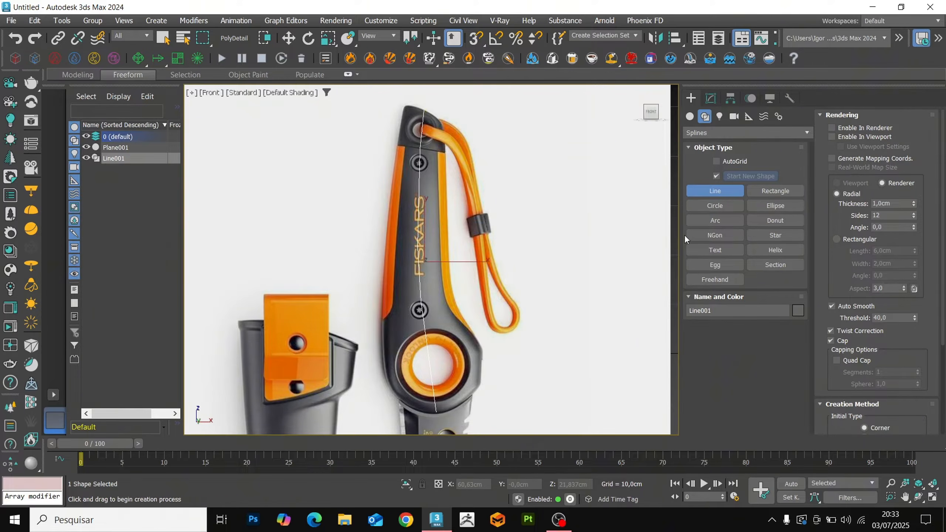
Show the spline in the viewport with a rectangular section about 11.68 cm wide
{"action": "left_click", "coordinate": [832, 137]}
{"action": "left_click", "coordinate": [711, 98]}
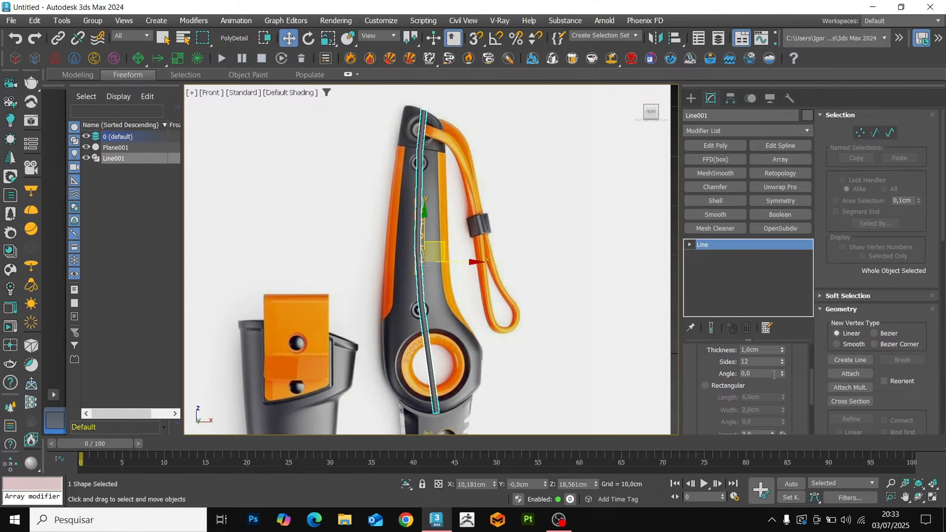
{"action": "left_click", "coordinate": [727, 388]}
{"action": "left_click_drag", "start_coordinate": [783, 408], "coordinate": [769, 176]}
Move the strip in front of the reference plane to about Y -7.93 cm and set its section length to 4.14 cm
{"action": "middle_click_drag", "start_coordinate": [441, 283], "coordinate": [484, 300], "text": "alt"}
{"action": "left_click_drag", "start_coordinate": [404, 258], "coordinate": [437, 270]}
{"action": "key", "text": "F4"}
{"action": "key", "text": "F4"}
{"action": "left_click_drag", "start_coordinate": [783, 398], "coordinate": [782, 411]}
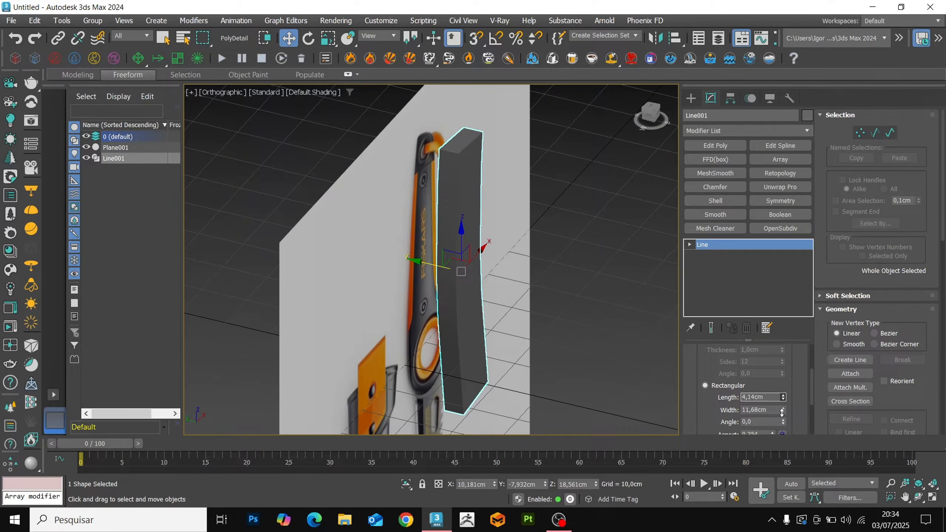
Convert the strip to an Editable Poly in the Front view, shown see-through with edged faces
{"action": "key", "text": "f"}
{"action": "key", "text": "z"}
{"action": "key", "text": "ctrl+t"}
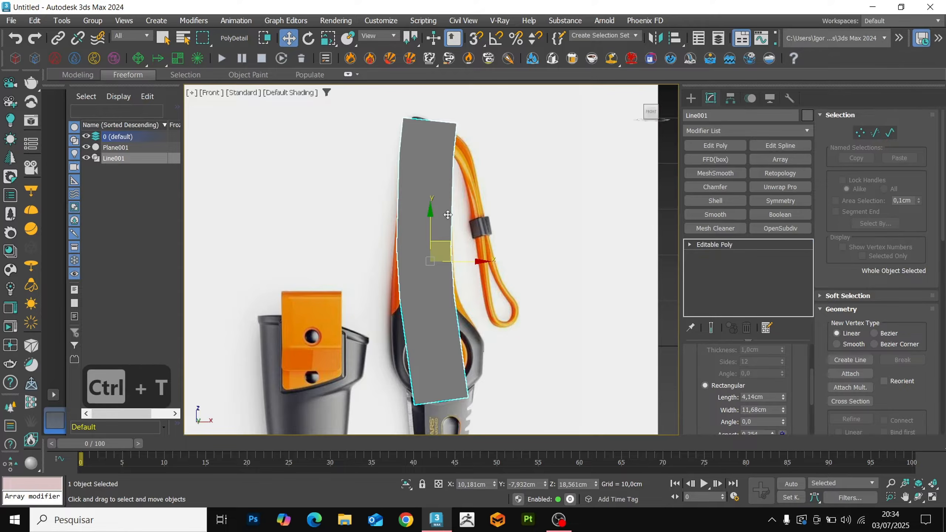
{"action": "key", "text": "F4"}
{"action": "key", "text": "alt+x"}
Move the vertices of the strip's two uppermost rows to match the outline of the handle's tip
{"action": "middle_click_drag", "start_coordinate": [448, 144], "coordinate": [449, 178]}
{"action": "key", "text": "1"}
{"action": "scroll", "coordinate": [453, 166], "scroll_direction": "up", "scroll_amount": 4}
{"action": "left_click_drag", "start_coordinate": [458, 174], "coordinate": [446, 190]}
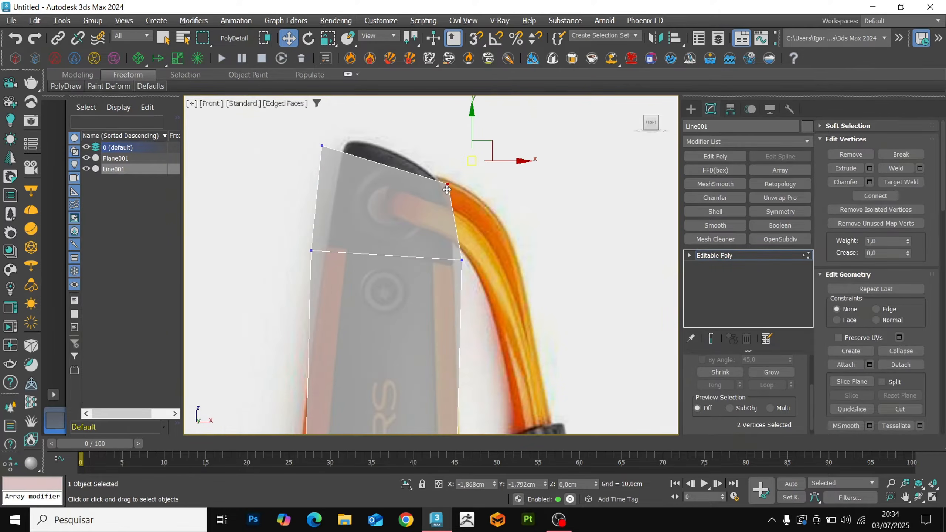
{"action": "left_click_drag", "start_coordinate": [313, 170], "coordinate": [312, 171]}
{"action": "left_click_drag", "start_coordinate": [333, 135], "coordinate": [362, 123]}
{"action": "middle_click_drag", "start_coordinate": [304, 225], "coordinate": [307, 183]}
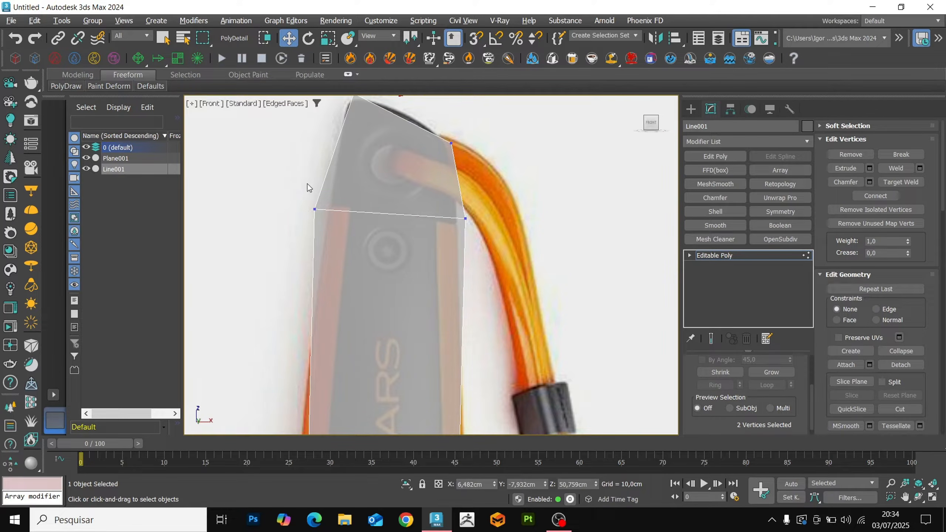
{"action": "left_click_drag", "start_coordinate": [320, 212], "coordinate": [334, 207]}
{"action": "middle_click_drag", "start_coordinate": [343, 162], "coordinate": [350, 241]}
{"action": "left_click_drag", "start_coordinate": [371, 161], "coordinate": [355, 179]}
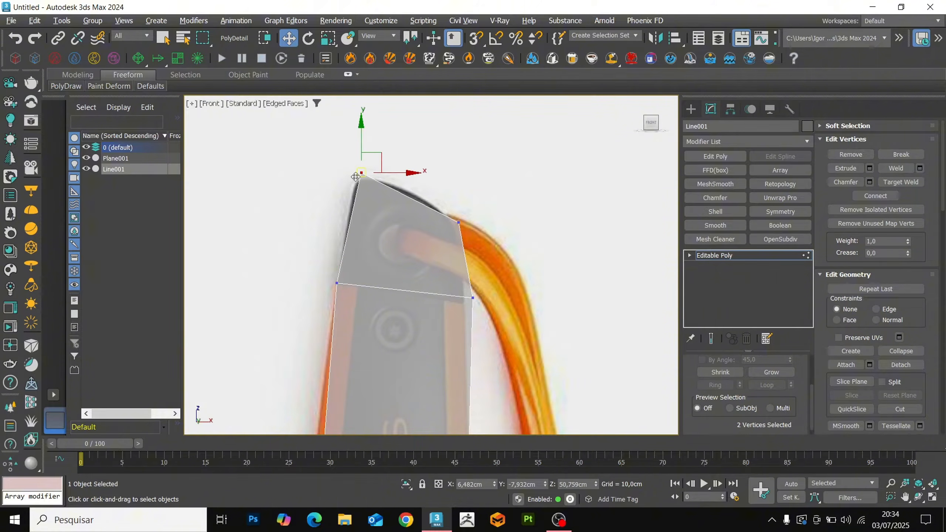
{"action": "left_click_drag", "start_coordinate": [474, 305], "coordinate": [467, 306]}
Move the right-side vertices down the strip to follow the handle's edge and the bulge around the orange ring
{"action": "scroll", "coordinate": [466, 309], "scroll_direction": "down", "scroll_amount": 2}
{"action": "mouse_move", "coordinate": [462, 341]}
{"action": "middle_mouse_down"}
{"action": "mouse_move", "coordinate": [412, 228]}
{"action": "mouse_move", "coordinate": [414, 195]}
{"action": "middle_mouse_up"}
{"action": "scroll", "coordinate": [429, 253], "scroll_direction": "up", "scroll_amount": 1}
{"action": "left_click_drag", "start_coordinate": [432, 256], "coordinate": [419, 274]}
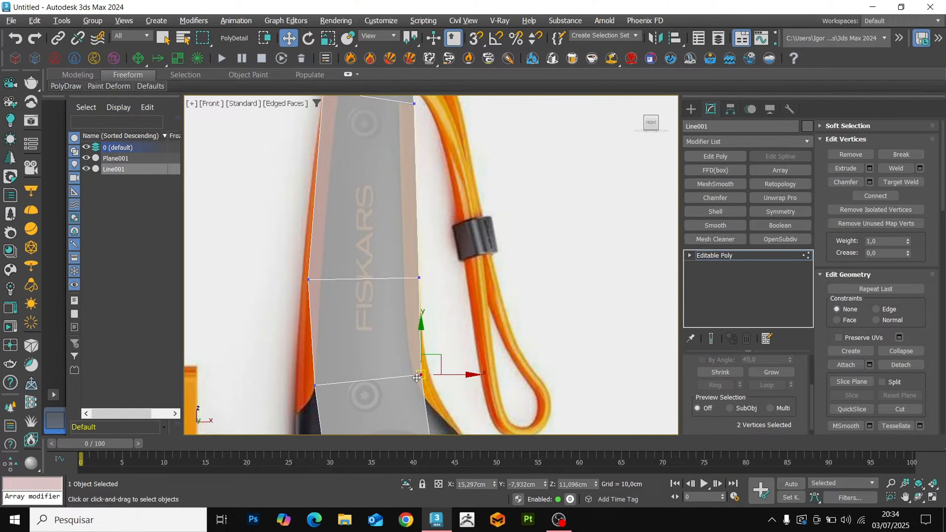
{"action": "middle_click_drag", "start_coordinate": [428, 373], "coordinate": [407, 229]}
{"action": "left_click_drag", "start_coordinate": [407, 229], "coordinate": [469, 322]}
{"action": "middle_click_drag", "start_coordinate": [451, 361], "coordinate": [451, 279]}
{"action": "left_click_drag", "start_coordinate": [427, 351], "coordinate": [449, 317]}
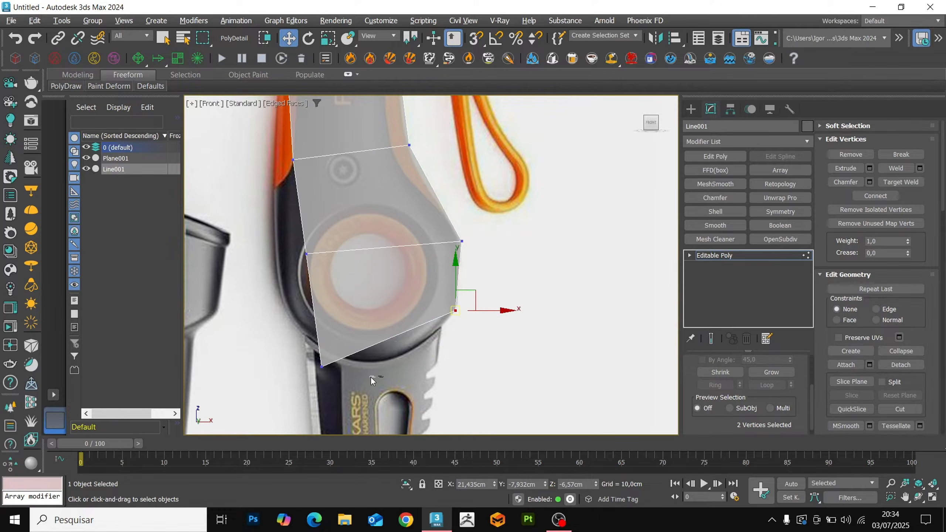
Move the left-side vertices from the lower end up to mid-handle to follow the handle's left outline
{"action": "left_click_drag", "start_coordinate": [323, 372], "coordinate": [296, 339]}
{"action": "middle_click_drag", "start_coordinate": [301, 261], "coordinate": [336, 321]}
{"action": "left_click_drag", "start_coordinate": [335, 321], "coordinate": [347, 309]}
{"action": "left_click_drag", "start_coordinate": [367, 314], "coordinate": [348, 315]}
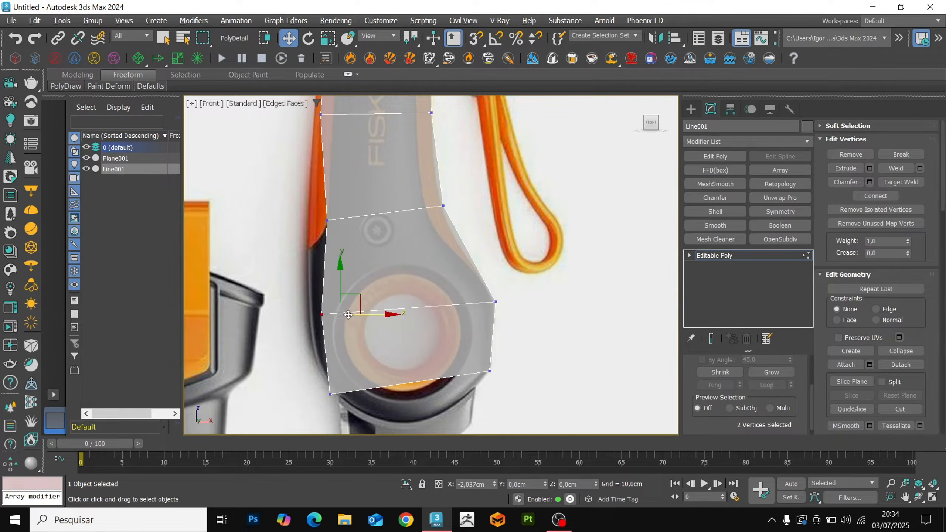
{"action": "middle_click_drag", "start_coordinate": [304, 204], "coordinate": [324, 260]}
{"action": "left_click_drag", "start_coordinate": [378, 274], "coordinate": [355, 274]}
{"action": "middle_click_drag", "start_coordinate": [337, 197], "coordinate": [338, 286]}
{"action": "left_click_drag", "start_coordinate": [363, 262], "coordinate": [362, 262]}
{"action": "scroll", "coordinate": [374, 324], "scroll_direction": "down", "scroll_amount": 2}
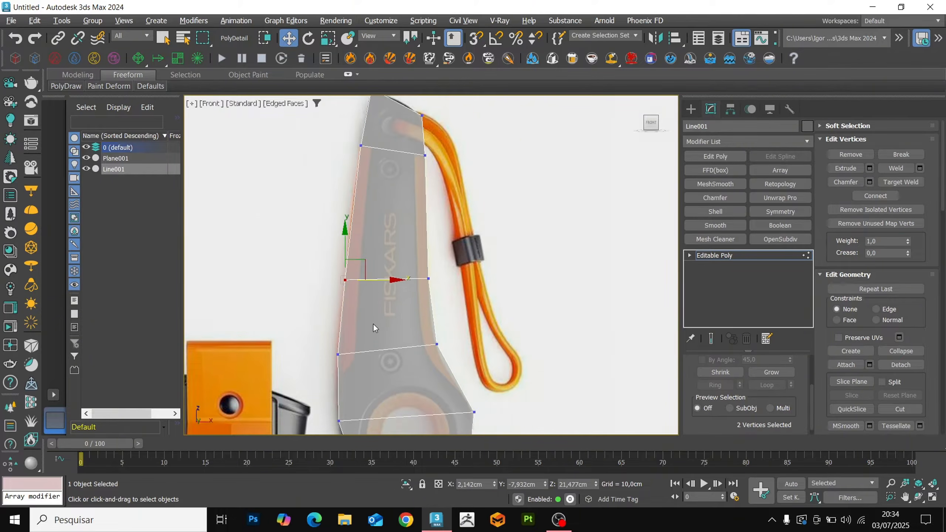
Connect the ring of crosswise edges with one segment to add a lengthwise loop down the middle of the handle
{"action": "middle_click_drag", "start_coordinate": [373, 324], "coordinate": [364, 245]}
{"action": "key", "text": "2"}
{"action": "left_click", "coordinate": [379, 281]}
{"action": "key", "text": "ctrl+r"}
{"action": "key", "text": "ctrl+c"}
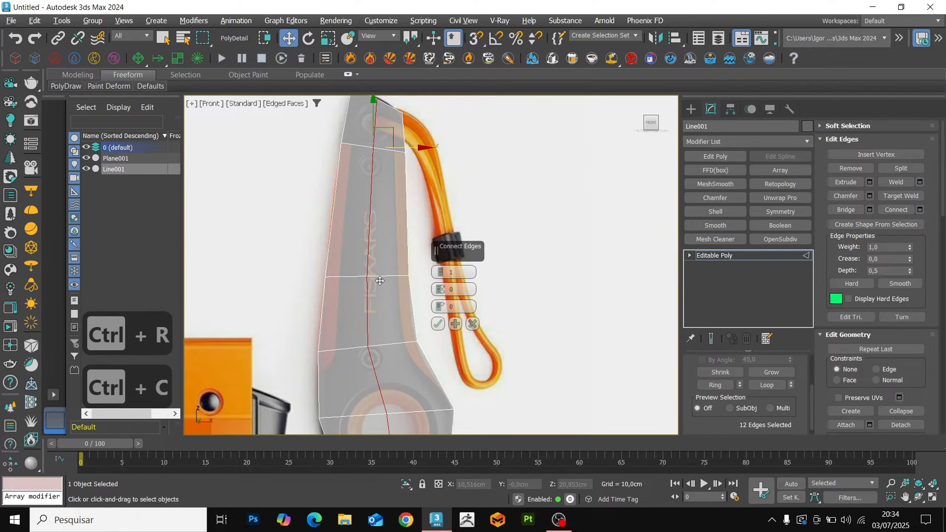
{"action": "key", "text": "Return"}
Move the middle vertices at the handle's tip and below the orange ring outward to round both ends
{"action": "middle_click_drag", "start_coordinate": [387, 157], "coordinate": [388, 225]}
{"action": "scroll", "coordinate": [391, 159], "scroll_direction": "up", "scroll_amount": 3}
{"action": "key", "text": "1"}
{"action": "left_click_drag", "start_coordinate": [391, 160], "coordinate": [371, 153]}
{"action": "scroll", "coordinate": [371, 154], "scroll_direction": "down", "scroll_amount": 3}
{"action": "middle_click_drag", "start_coordinate": [376, 419], "coordinate": [378, 242]}
{"action": "scroll", "coordinate": [393, 309], "scroll_direction": "up", "scroll_amount": 2}
{"action": "left_click_drag", "start_coordinate": [395, 319], "coordinate": [385, 387]}
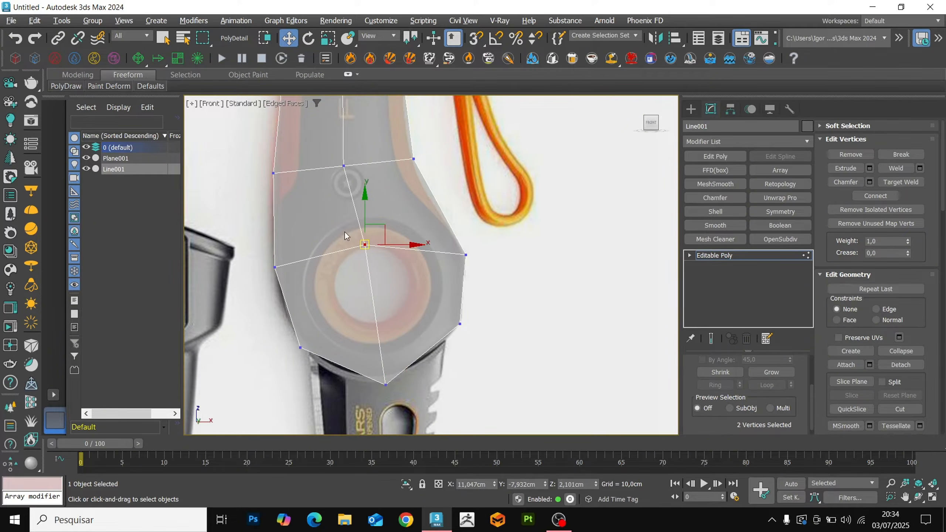
Adjust the middle vertices near the handle's lower screw to curve that row, and leave vertex editing
{"action": "middle_click_drag", "start_coordinate": [344, 231], "coordinate": [361, 314]}
{"action": "left_click_drag", "start_coordinate": [376, 233], "coordinate": [331, 262]}
{"action": "middle_click_drag", "start_coordinate": [358, 317], "coordinate": [357, 276]}
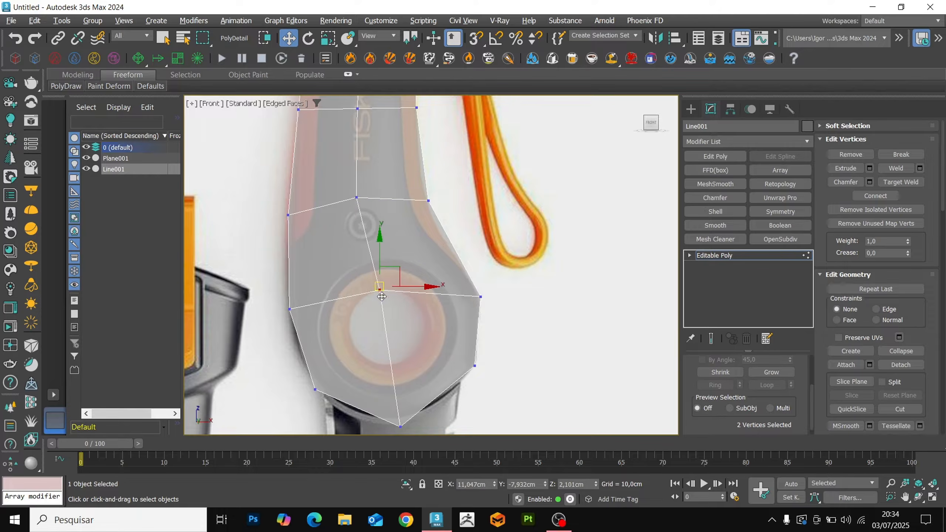
{"action": "scroll", "coordinate": [417, 369], "scroll_direction": "down", "scroll_amount": 5}
{"action": "key", "text": "1"}
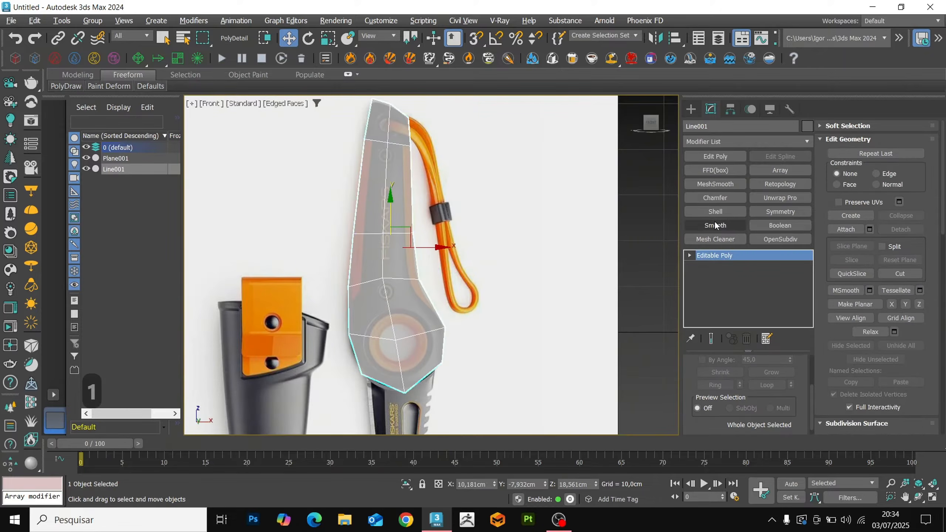
Apply an OpenSubdiv modifier to the handle and collapse the smoothed result to an Editable Poly
{"action": "left_click", "coordinate": [780, 239]}
{"action": "middle_click_drag", "start_coordinate": [448, 334], "coordinate": [411, 364]}
{"action": "key", "text": "ctrl+t"}
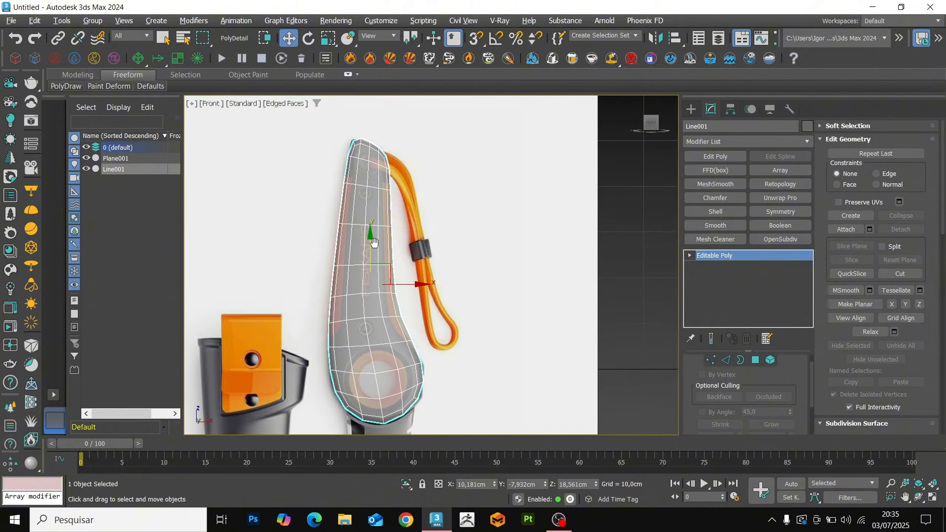
Insert an edge loop across the handle just above the upper ends of the orange side strips
{"action": "scroll", "coordinate": [372, 222], "scroll_direction": "up", "scroll_amount": 6}
{"action": "key", "text": "alt+1"}
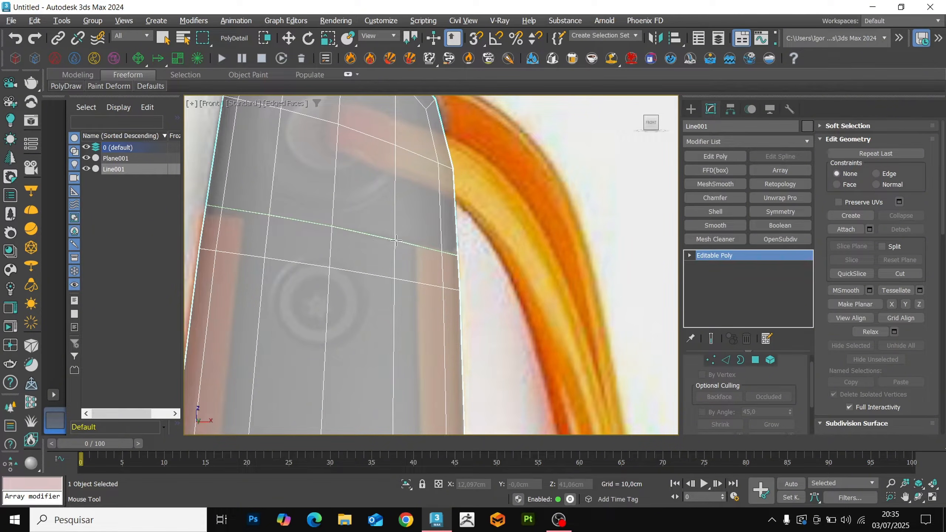
{"action": "left_click", "coordinate": [396, 241]}
{"action": "key", "text": "2"}
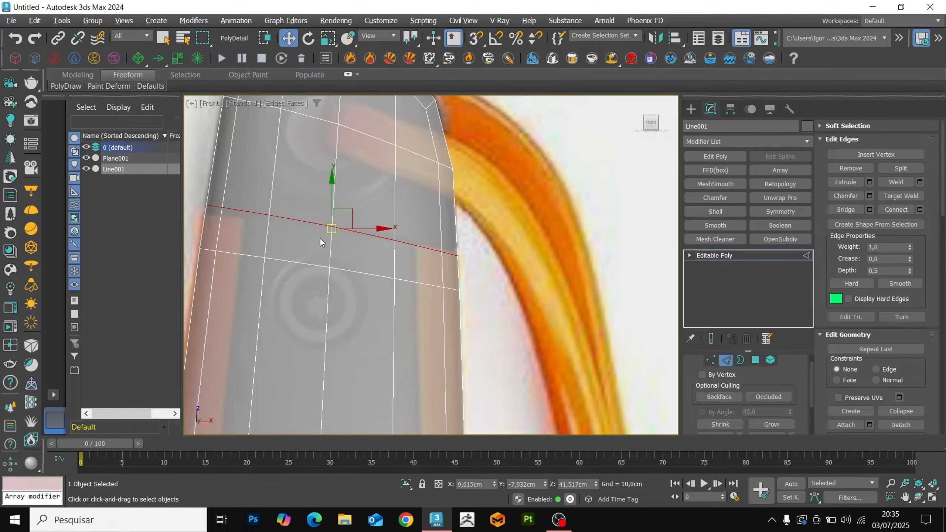
Make the new edge loop planar in Y and rotate it -10.1 degrees about Z to follow the reference seam
{"action": "middle_click_drag", "start_coordinate": [320, 238], "coordinate": [332, 241]}
{"action": "scroll", "coordinate": [888, 310], "scroll_direction": "down", "scroll_amount": 4}
{"action": "key", "text": "ctrl+z"}
{"action": "left_click", "coordinate": [903, 353]}
{"action": "middle_click_drag", "start_coordinate": [391, 247], "coordinate": [392, 256]}
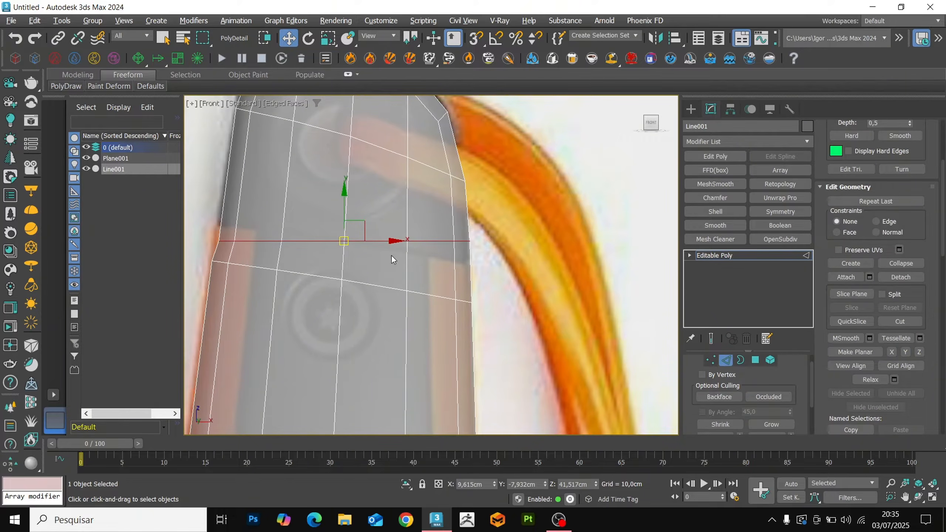
{"action": "key", "text": "e"}
{"action": "left_click_drag", "start_coordinate": [389, 254], "coordinate": [394, 237]}
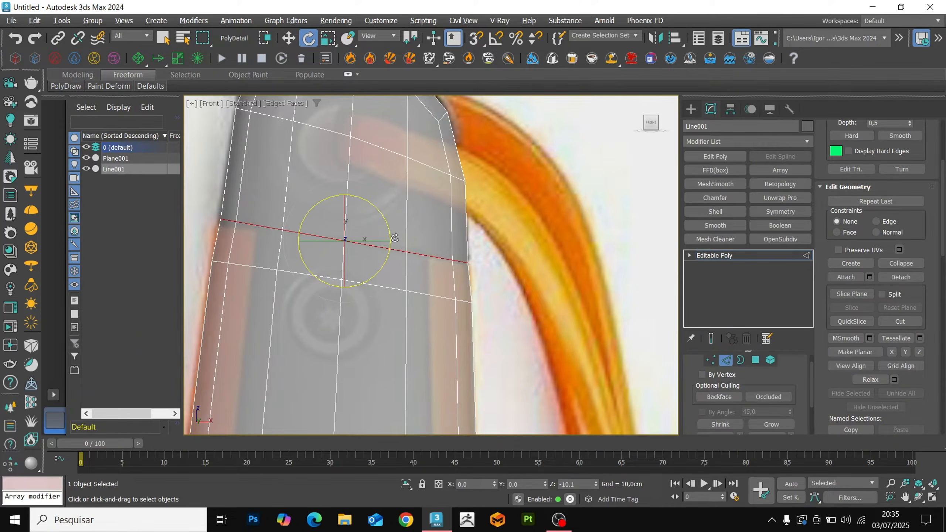
Adjust the end vertices of the new loop to fit the handle's outline, and leave vertex editing
{"action": "key", "text": "1"}
{"action": "left_click", "coordinate": [231, 221]}
{"action": "key", "text": "w"}
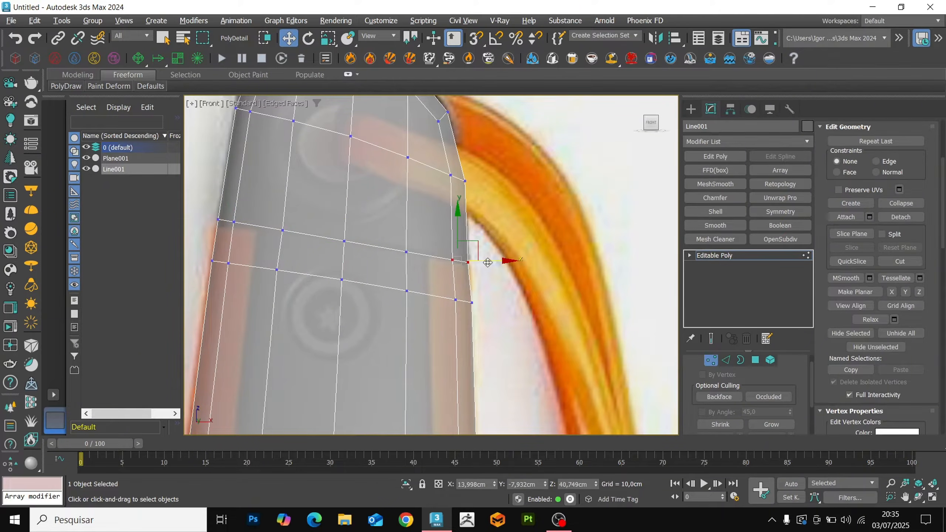
{"action": "scroll", "coordinate": [489, 263], "scroll_direction": "down", "scroll_amount": 6}
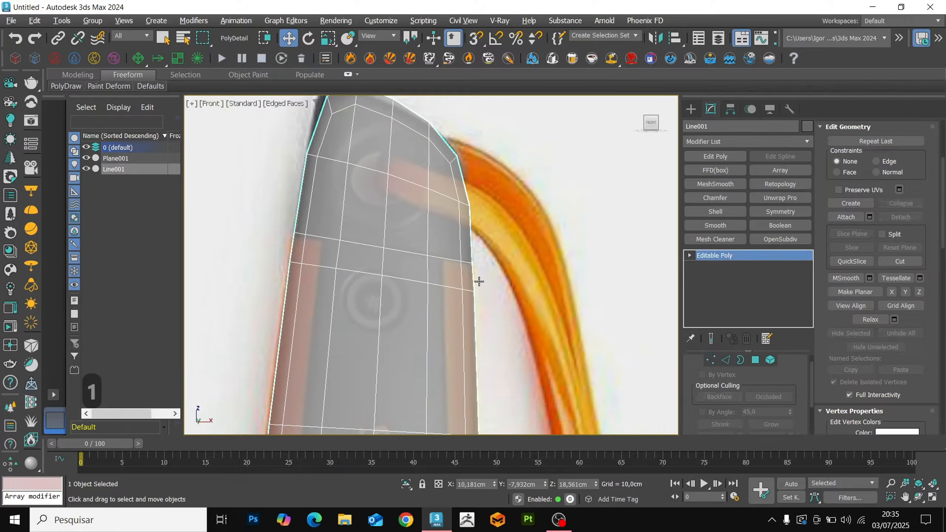
Detach the polygons above the new seam loop as a separate object named Object001
{"action": "key", "text": "4"}
{"action": "scroll", "coordinate": [489, 181], "scroll_direction": "down", "scroll_amount": 2}
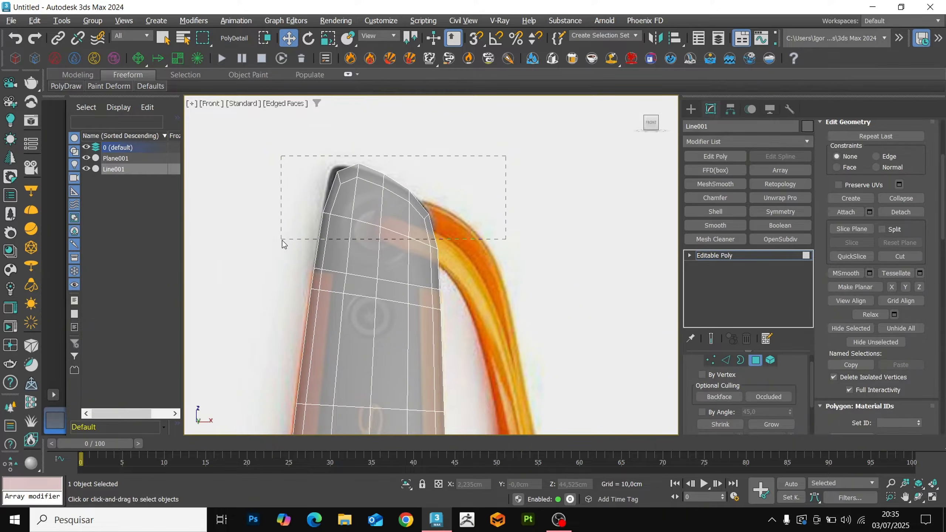
{"action": "left_click_drag", "start_coordinate": [283, 240], "coordinate": [282, 240]}
{"action": "left_click", "coordinate": [891, 213]}
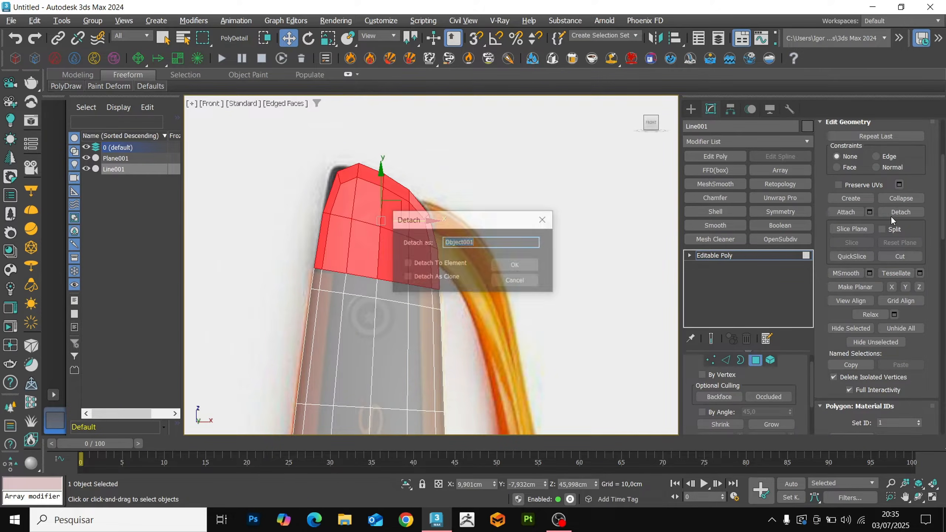
{"action": "left_click", "coordinate": [515, 265]}
Isolate the handle body and bridge the middle front and back edges across its open upper end
{"action": "key", "text": "alt+q"}
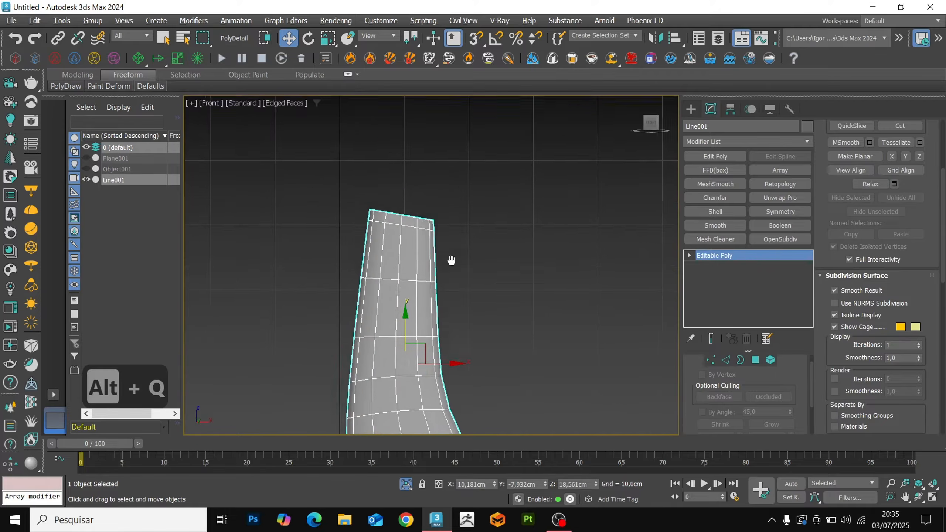
{"action": "key", "text": "3"}
{"action": "middle_click_drag", "start_coordinate": [452, 260], "coordinate": [531, 317], "text": "alt"}
{"action": "scroll", "coordinate": [443, 308], "scroll_direction": "up", "scroll_amount": 4}
{"action": "left_click", "coordinate": [453, 280]}
{"action": "key", "text": "alt+x"}
{"action": "key", "text": "2"}
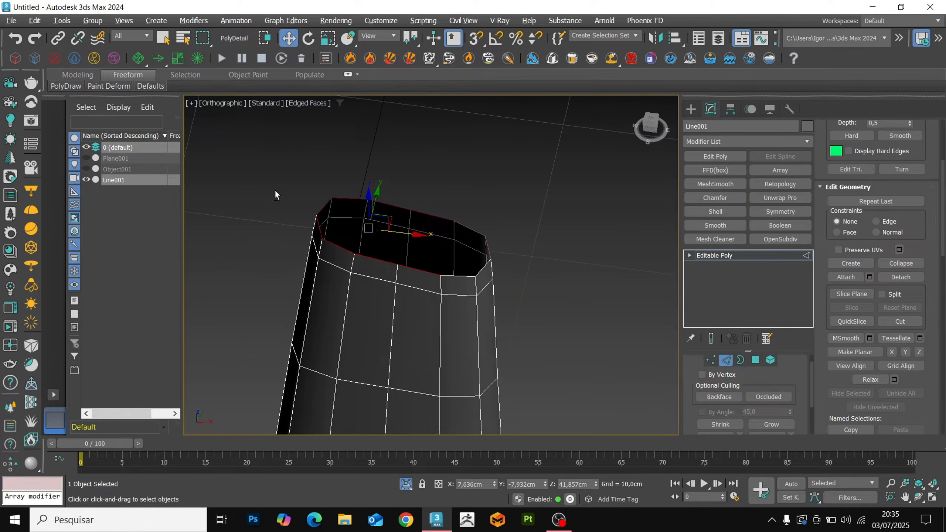
{"action": "middle_click_drag", "start_coordinate": [275, 189], "coordinate": [281, 170], "text": "alt"}
{"action": "left_click_drag", "start_coordinate": [281, 170], "coordinate": [342, 282], "text": "alt"}
{"action": "middle_click_drag", "start_coordinate": [343, 282], "coordinate": [348, 285], "text": "alt"}
{"action": "key", "text": "ctrl+b"}
{"action": "key", "text": "Return"}
Split the bridged polygons with a connecting edge running lengthwise through their middle
{"action": "left_click", "coordinate": [404, 236]}
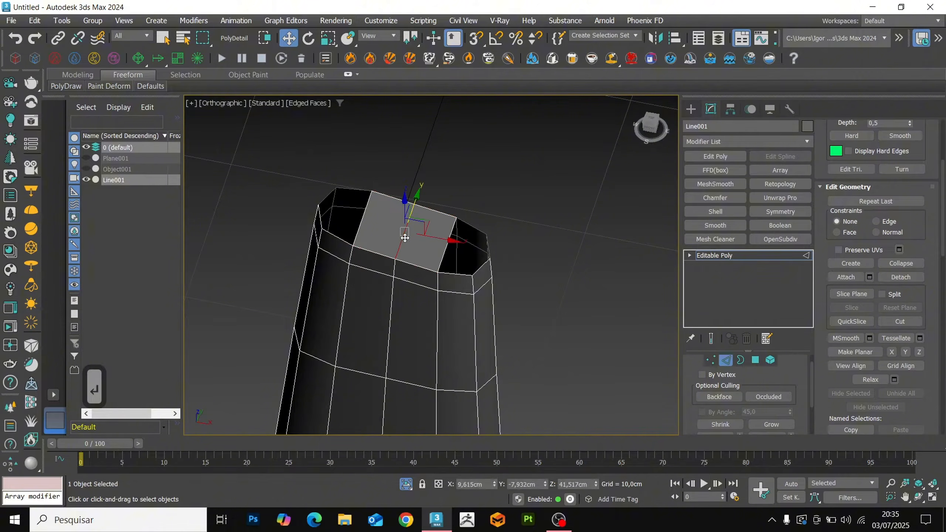
{"action": "key", "text": "ctrl+r"}
{"action": "key", "text": "ctrl+c"}
{"action": "key", "text": "Return"}
Close the right-hand gap of the upper opening by bridging its front and back edges
{"action": "middle_click_drag", "start_coordinate": [470, 261], "coordinate": [456, 285]}
{"action": "scroll", "coordinate": [462, 280], "scroll_direction": "up", "scroll_amount": 4}
{"action": "key", "text": "3"}
{"action": "left_click", "coordinate": [460, 239]}
{"action": "key", "text": "2"}
{"action": "left_click", "coordinate": [460, 239], "text": "alt"}
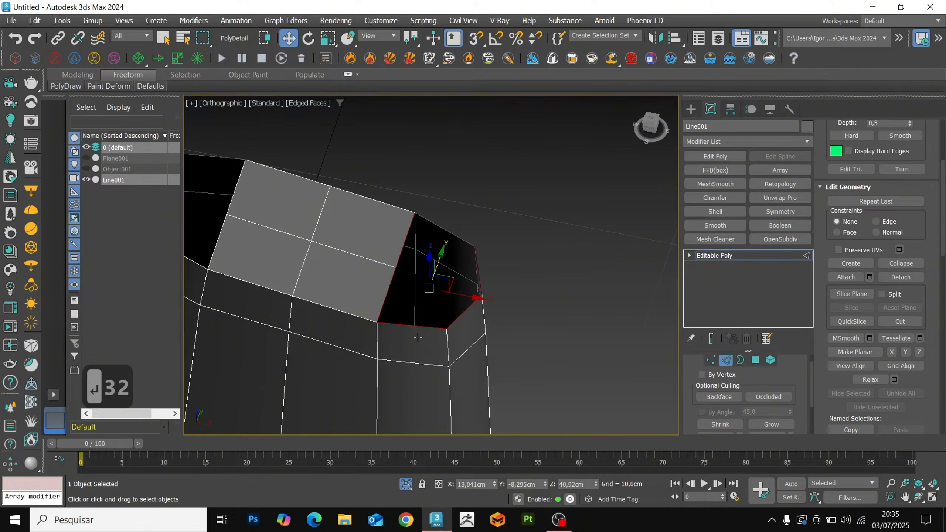
{"action": "left_click", "coordinate": [417, 327], "text": "alt"}
{"action": "key", "text": "ctrl+b"}
{"action": "key", "text": "Return"}
Close the remaining left-hand gap of the upper opening by bridging its front and back edges
{"action": "middle_click_drag", "start_coordinate": [296, 284], "coordinate": [462, 313]}
{"action": "key", "text": "3"}
{"action": "left_click", "coordinate": [383, 262]}
{"action": "key", "text": "2"}
{"action": "left_click", "coordinate": [374, 185], "text": "alt"}
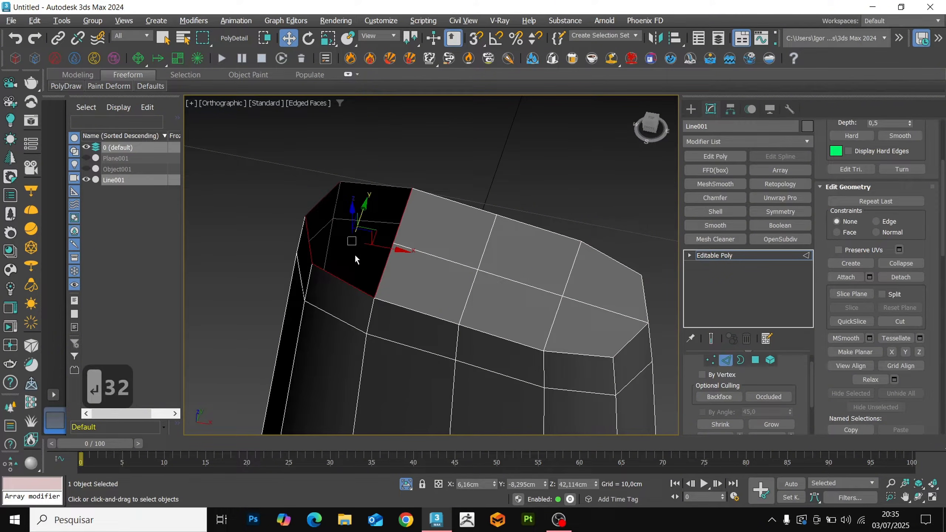
{"action": "left_click", "coordinate": [346, 281], "text": "alt"}
{"action": "key", "text": "ctrl+b"}
{"action": "key", "text": "Return"}
Check the closed end's shading, end isolation and make the handle see-through over the front reference
{"action": "scroll", "coordinate": [410, 229], "scroll_direction": "down", "scroll_amount": 6}
{"action": "key", "text": "2"}
{"action": "middle_click_drag", "start_coordinate": [432, 340], "coordinate": [463, 303], "text": "alt"}
{"action": "key", "text": "F4"}
{"action": "key", "text": "F4"}
{"action": "key", "text": "f"}
{"action": "key", "text": "z"}
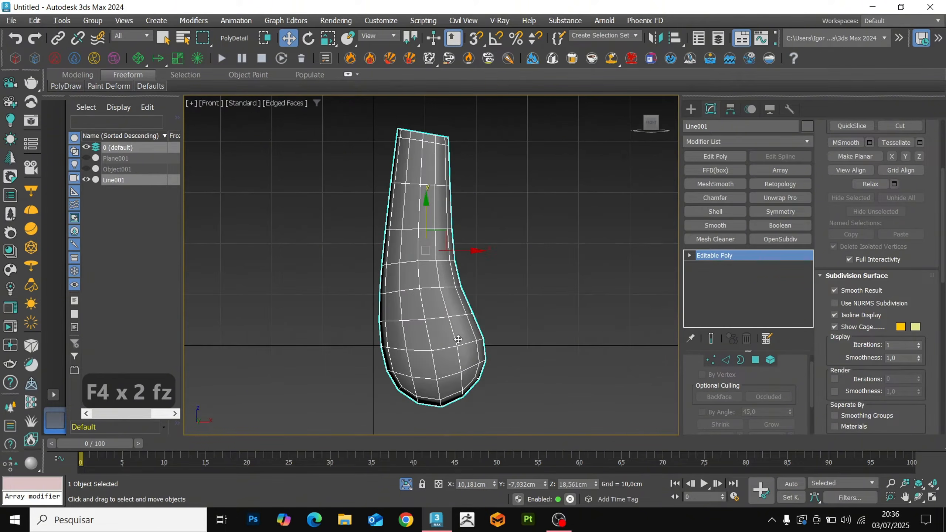
{"action": "key", "text": "alt+x"}
{"action": "scroll", "coordinate": [454, 316], "scroll_direction": "up", "scroll_amount": 3}
{"action": "key", "text": "alt+q"}
{"action": "scroll", "coordinate": [448, 311], "scroll_direction": "up", "scroll_amount": 4}
Select the front polygons covering the ring area at the handle's wide end and reshape them into a circle
{"action": "key", "text": "4"}
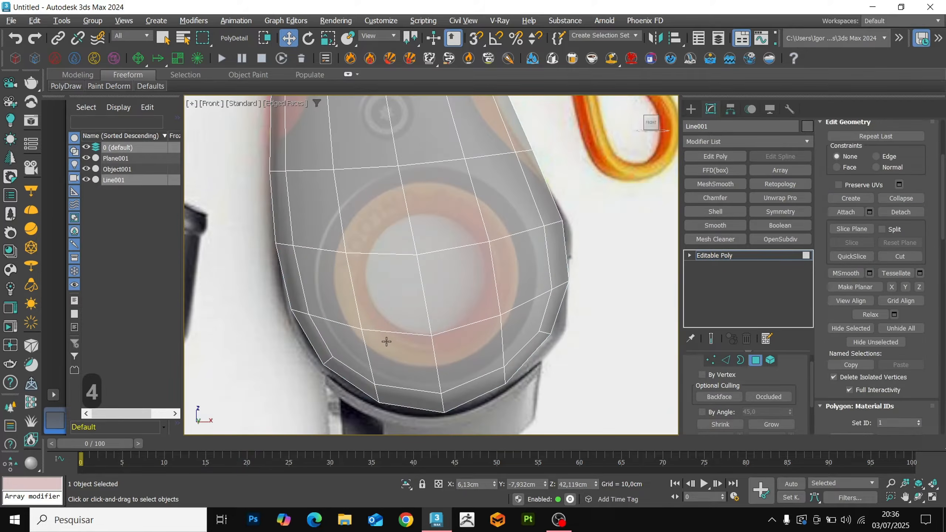
{"action": "left_click", "coordinate": [351, 345]}
{"action": "left_click", "coordinate": [396, 354], "text": "ctrl"}
{"action": "left_click", "coordinate": [443, 352], "text": "ctrl"}
{"action": "left_click", "coordinate": [518, 323], "text": "ctrl"}
{"action": "left_click", "coordinate": [517, 270], "text": "ctrl"}
{"action": "left_click", "coordinate": [499, 207], "text": "ctrl"}
{"action": "left_click", "coordinate": [448, 215], "text": "ctrl"}
{"action": "left_click", "coordinate": [380, 209], "text": "ctrl"}
{"action": "left_click", "coordinate": [328, 210], "text": "ctrl"}
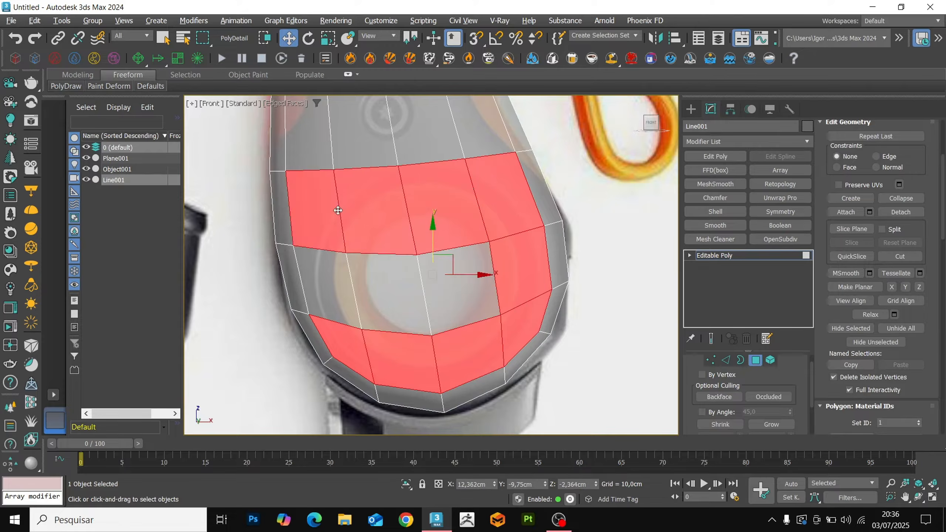
{"action": "left_click", "coordinate": [330, 275], "text": "ctrl"}
{"action": "left_click", "coordinate": [398, 281], "text": "ctrl"}
{"action": "left_click", "coordinate": [441, 281], "text": "ctrl"}
{"action": "key", "text": "ctrl+shift+r"}
Scale down the circular polygon group and position it to match the dark rim around the orange ring
{"action": "middle_click_drag", "start_coordinate": [431, 291], "coordinate": [431, 282]}
{"action": "key", "text": "r"}
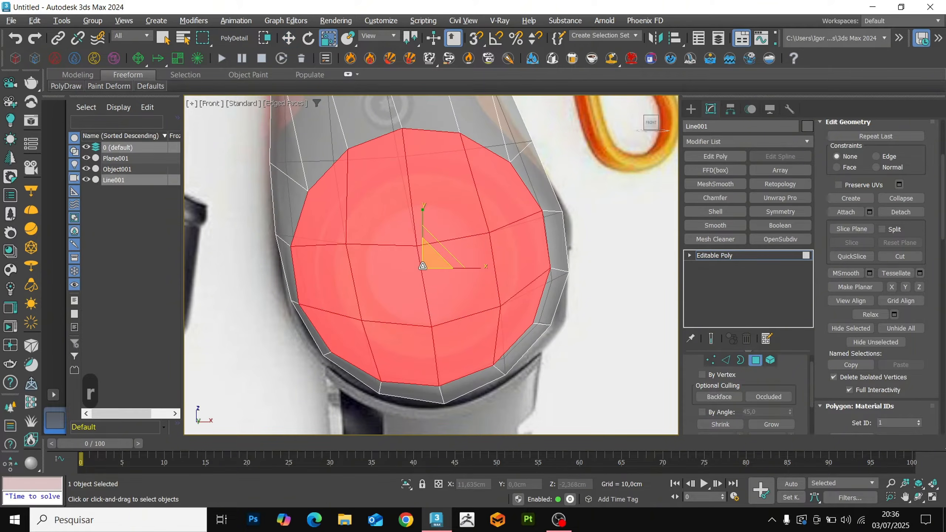
{"action": "mouse_move", "coordinate": [430, 276]}
{"action": "left_mouse_down"}
{"action": "mouse_move", "coordinate": [430, 286]}
{"action": "mouse_move", "coordinate": [433, 276]}
{"action": "left_mouse_up"}
{"action": "key", "text": "w"}
{"action": "key", "text": "r"}
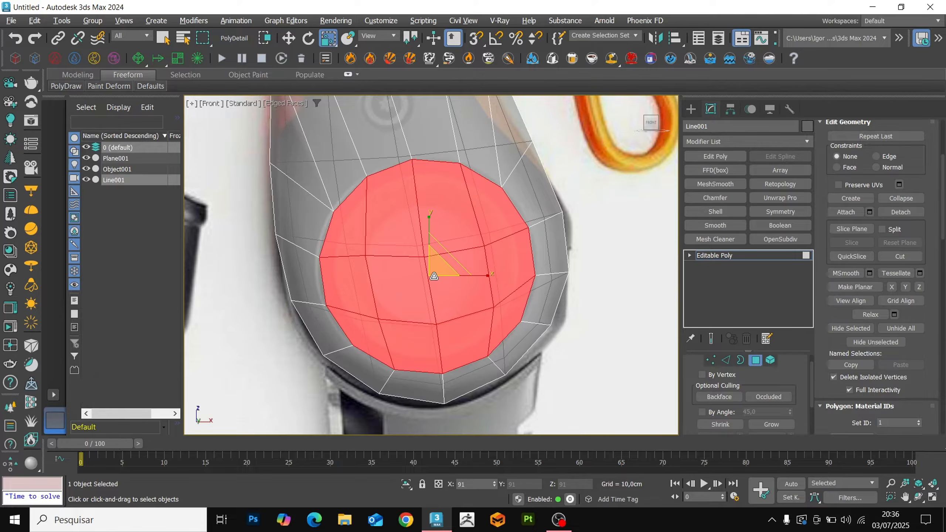
{"action": "key", "text": "w"}
{"action": "scroll", "coordinate": [414, 252], "scroll_direction": "down", "scroll_amount": 2}
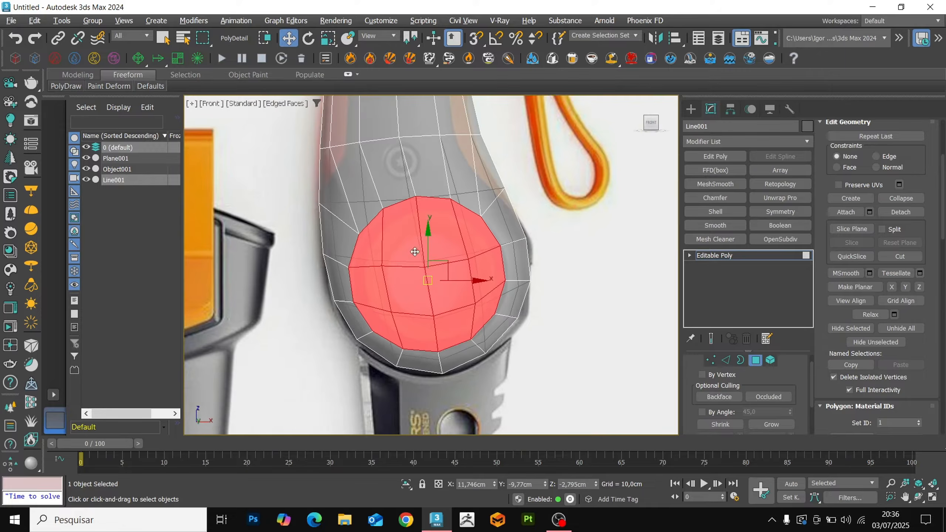
Remove one edge on each side of the circle's upper half, between the circle and the handle's outline
{"action": "middle_click_drag", "start_coordinate": [415, 252], "coordinate": [422, 295]}
{"action": "key", "text": "2"}
{"action": "left_click", "coordinate": [357, 249]}
{"action": "key", "text": "BackSpace"}
{"action": "left_click", "coordinate": [497, 245]}
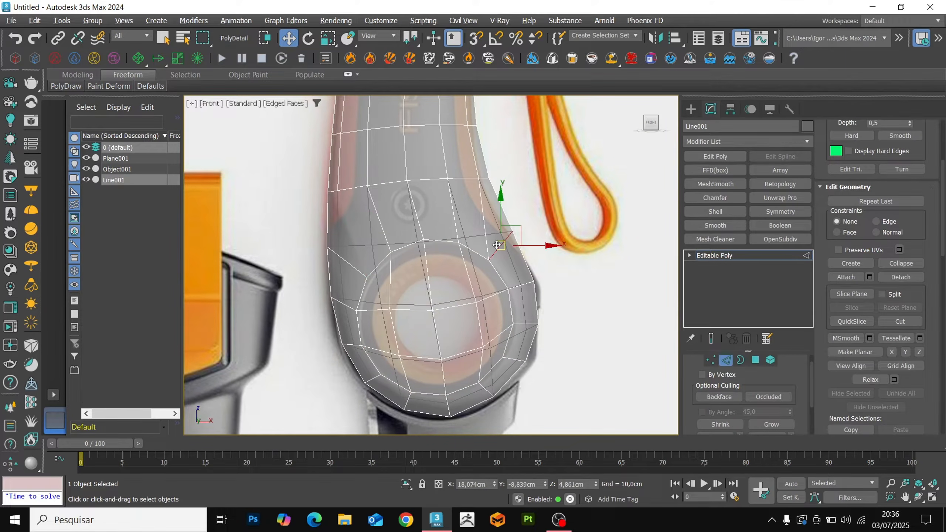
{"action": "key", "text": "BackSpace"}
{"action": "middle_click_drag", "start_coordinate": [429, 259], "coordinate": [429, 248]}
Insert an edge loop between the circle and the outline, and connect its end vertices to the row above on both sides
{"action": "key", "text": "alt+1"}
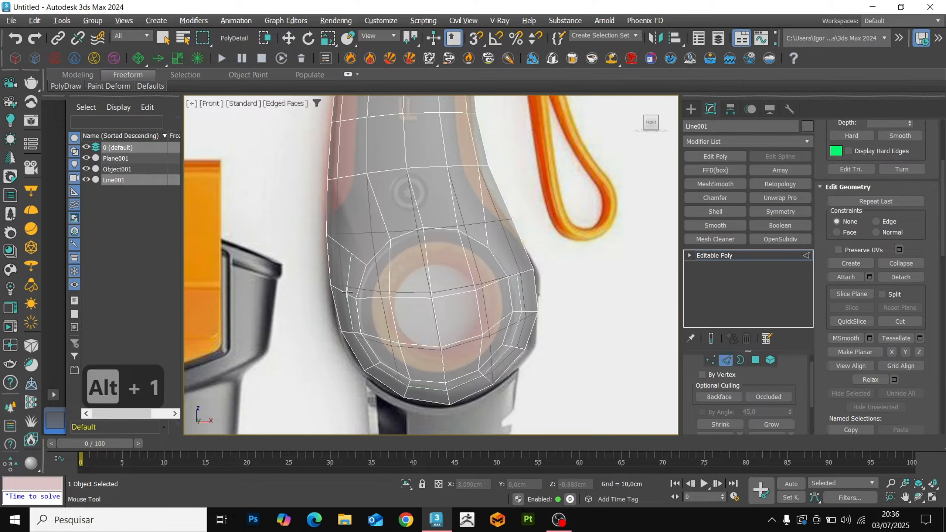
{"action": "key", "text": "1"}
{"action": "left_click", "coordinate": [343, 289]}
{"action": "scroll", "coordinate": [343, 289], "scroll_direction": "up", "scroll_amount": 3}
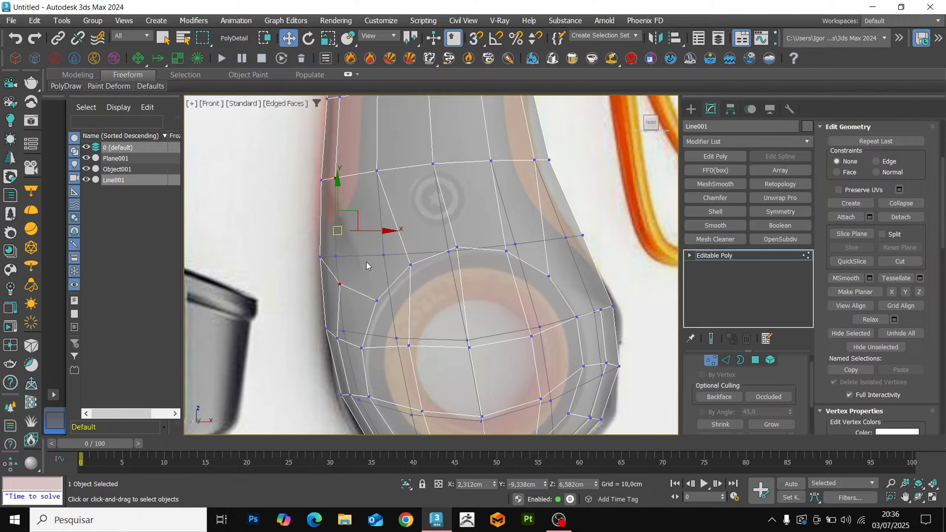
{"action": "key", "text": "ctrl+shift+e"}
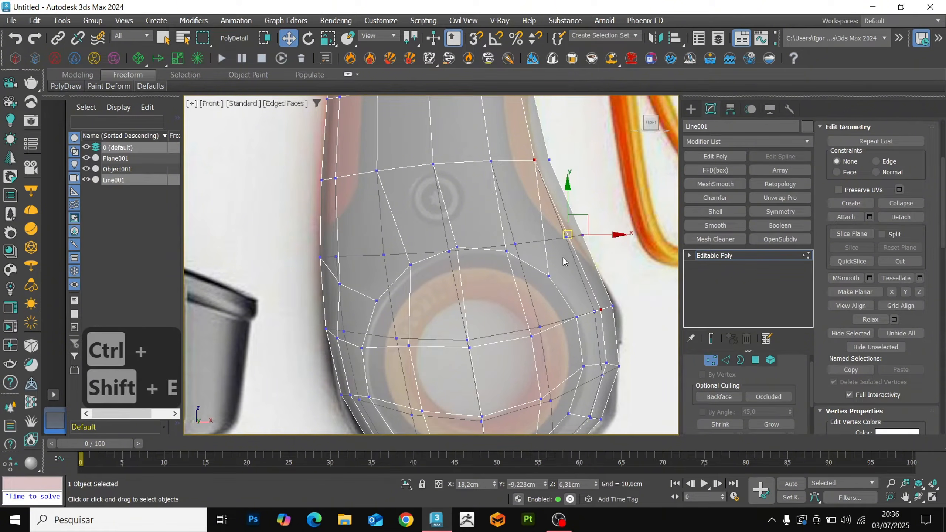
{"action": "key", "text": "1"}
Scale the handle body and the detached tip together along Y to adjust their thickness, and reselect the body in front view
{"action": "middle_click_drag", "start_coordinate": [454, 245], "coordinate": [498, 294], "text": "alt"}
{"action": "key", "text": "alt+x"}
{"action": "key", "text": "r"}
{"action": "middle_click_drag", "start_coordinate": [522, 249], "coordinate": [514, 223], "text": "alt"}
{"action": "key", "text": "w"}
{"action": "middle_click_drag", "start_coordinate": [514, 175], "coordinate": [515, 223]}
{"action": "left_click", "coordinate": [472, 145], "text": "ctrl"}
{"action": "key", "text": "r"}
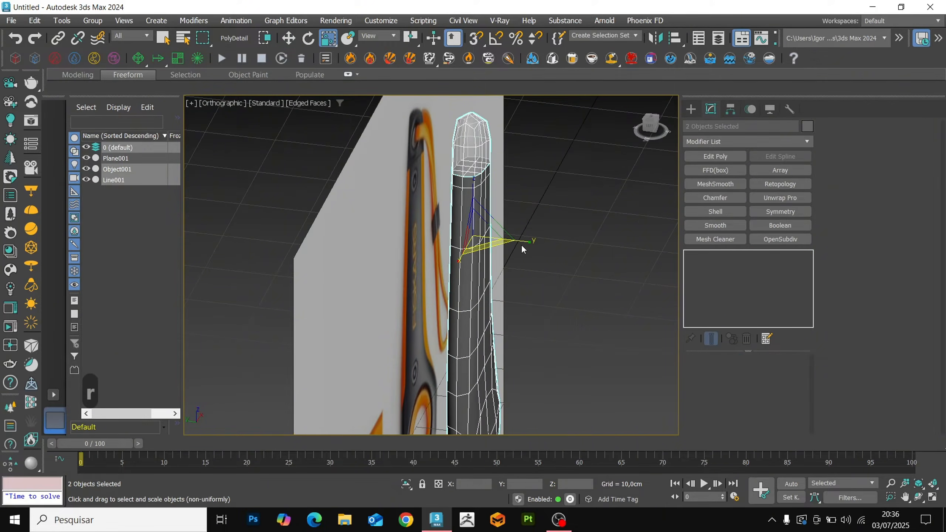
{"action": "left_click_drag", "start_coordinate": [518, 245], "coordinate": [536, 245]}
{"action": "left_click", "coordinate": [490, 278]}
{"action": "key", "text": "w"}
{"action": "middle_click_drag", "start_coordinate": [495, 278], "coordinate": [505, 300], "text": "alt"}
{"action": "key", "text": "f"}
{"action": "key", "text": "z"}
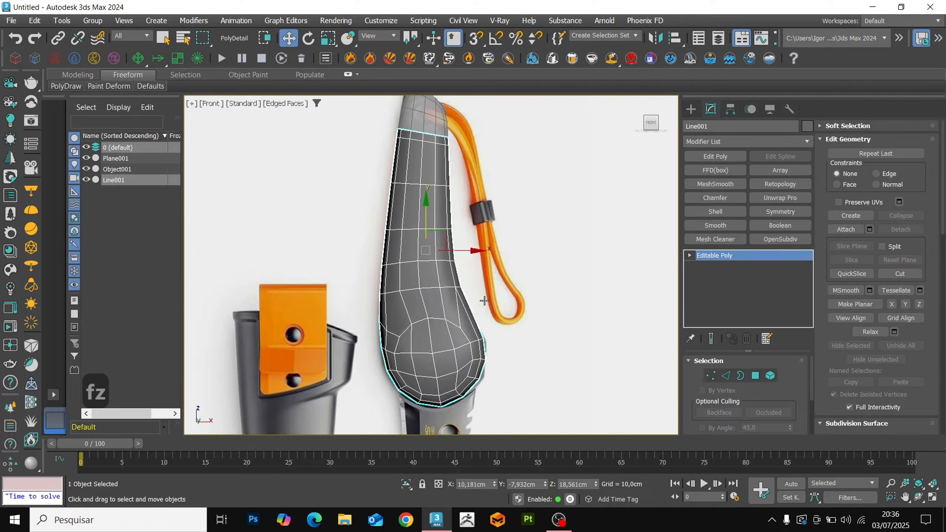
Delete the front polygons inside the circle to open the ring hole, and leave polygon editing
{"action": "scroll", "coordinate": [451, 327], "scroll_direction": "up", "scroll_amount": 6}
{"action": "key", "text": "4"}
{"action": "scroll", "coordinate": [448, 319], "scroll_direction": "down", "scroll_amount": 3}
{"action": "key", "text": "Delete"}
{"action": "scroll", "coordinate": [465, 291], "scroll_direction": "down", "scroll_amount": 2}
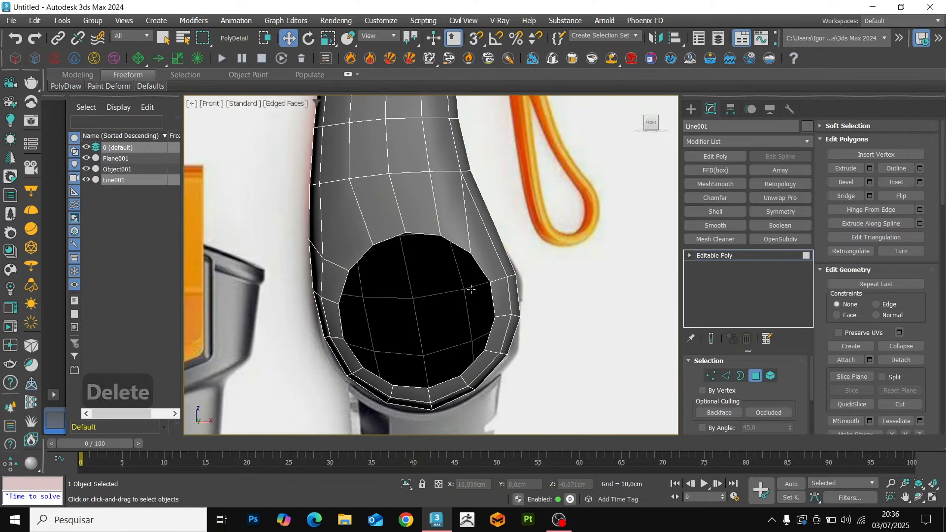
{"action": "key", "text": "4"}
{"action": "scroll", "coordinate": [466, 311], "scroll_direction": "down", "scroll_amount": 2}
{"action": "middle_click_drag", "start_coordinate": [481, 334], "coordinate": [483, 351]}
Make the body see-through, add an OpenSubdiv modifier with 1 iteration, and collapse it to an Editable Poly
{"action": "key", "text": "alt+x"}
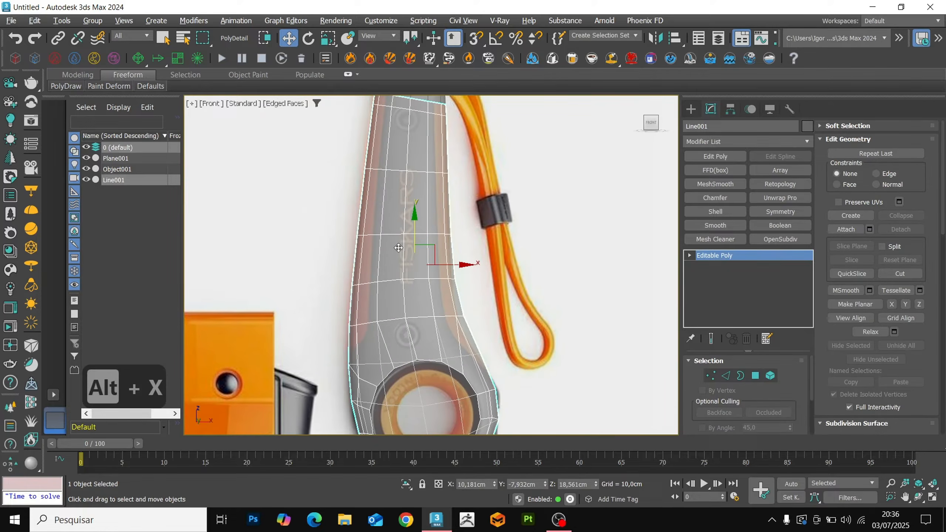
{"action": "left_click", "coordinate": [773, 240]}
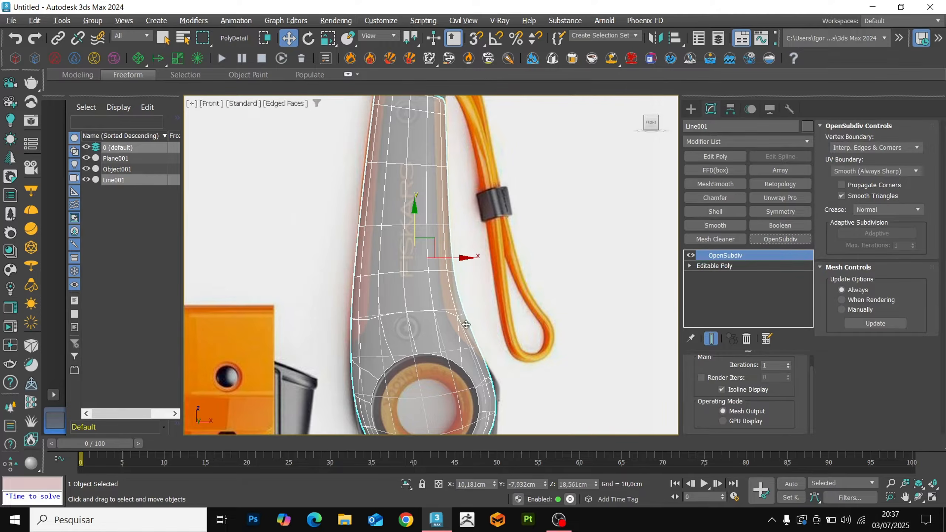
{"action": "middle_click_drag", "start_coordinate": [637, 317], "coordinate": [629, 292]}
{"action": "middle_click_drag", "start_coordinate": [479, 331], "coordinate": [472, 277]}
{"action": "key", "text": "ctrl+t"}
Reshape the two polygons over the lower screw into a rounded opening matching the reference and delete them
{"action": "scroll", "coordinate": [391, 320], "scroll_direction": "up", "scroll_amount": 5}
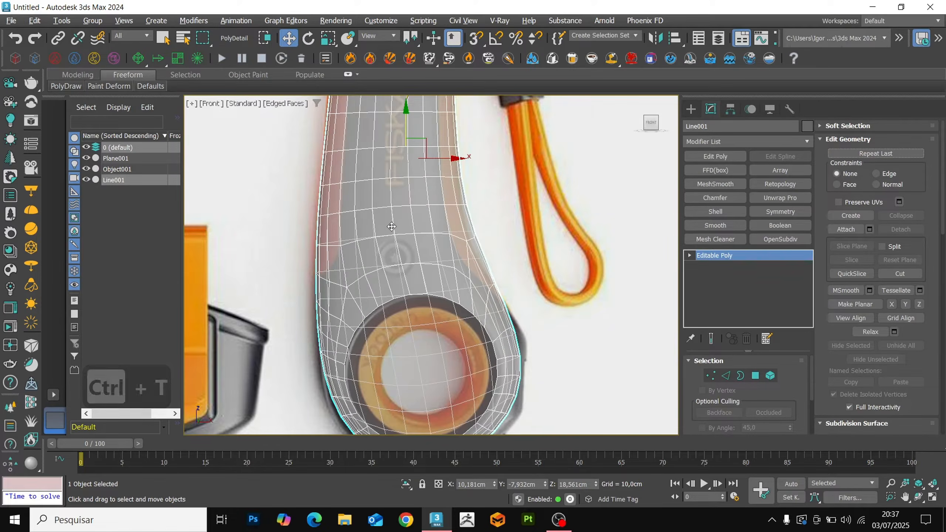
{"action": "key", "text": "4"}
{"action": "left_click", "coordinate": [382, 311]}
{"action": "left_click", "coordinate": [415, 309], "text": "ctrl"}
{"action": "middle_click_drag", "start_coordinate": [397, 321], "coordinate": [392, 294]}
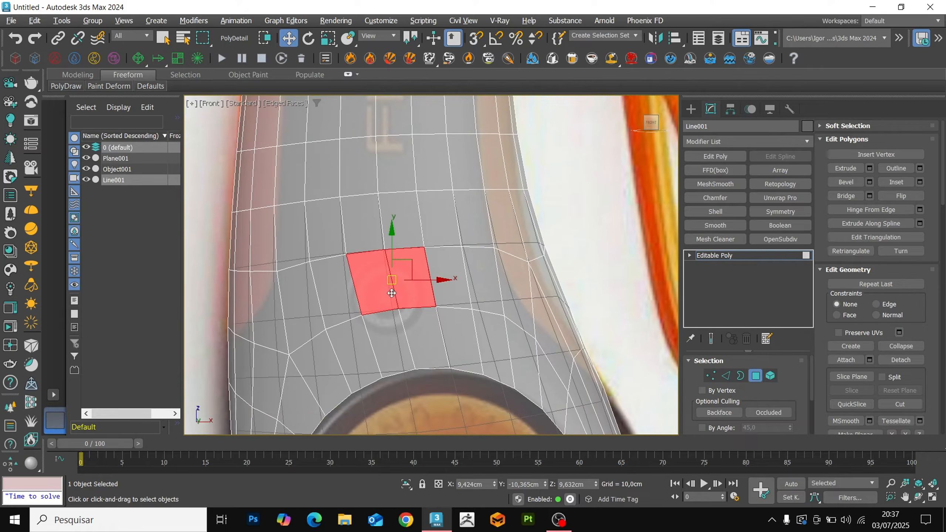
{"action": "key", "text": "ctrl+shift+r"}
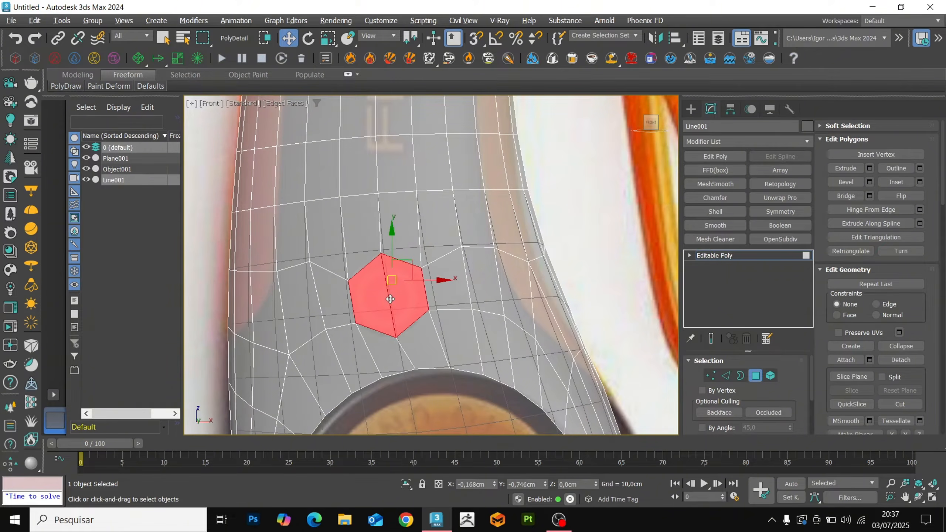
{"action": "key", "text": "Delete"}
{"action": "scroll", "coordinate": [390, 302], "scroll_direction": "down", "scroll_amount": 5}
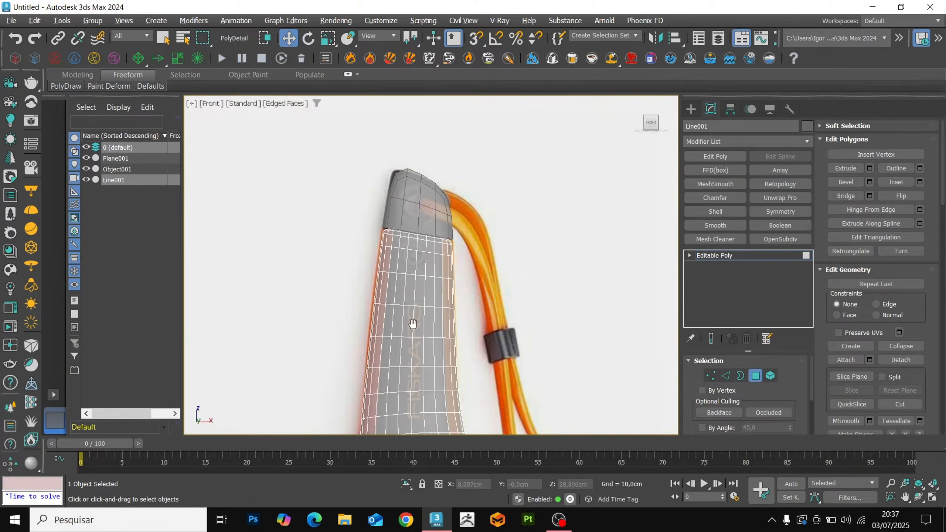
{"action": "scroll", "coordinate": [412, 261], "scroll_direction": "up", "scroll_amount": 6}
{"action": "middle_click_drag", "start_coordinate": [426, 231], "coordinate": [417, 240]}
{"action": "key", "text": "alt+1"}
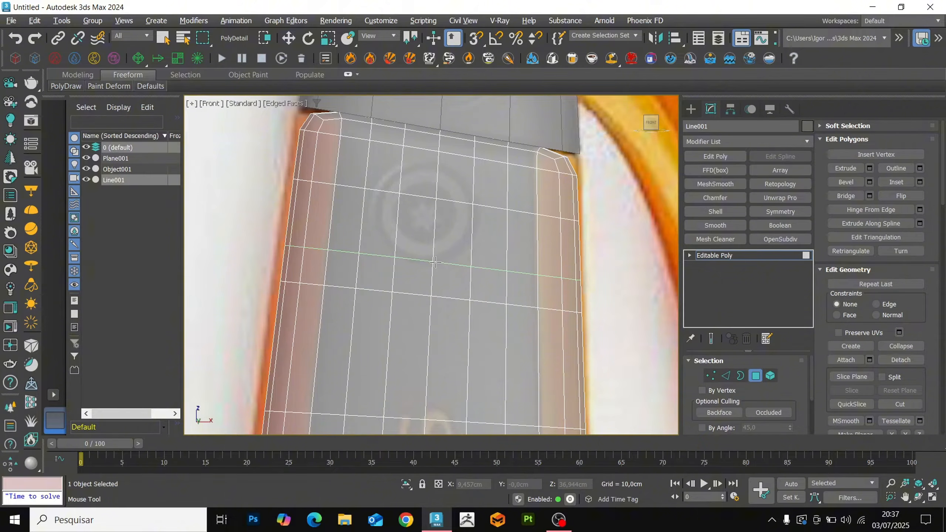
{"action": "key", "text": "w"}
{"action": "middle_click_drag", "start_coordinate": [552, 157], "coordinate": [548, 180]}
Select the rounded polygons closing the body's upper end in wireframe and delete them
{"action": "key", "text": "4"}
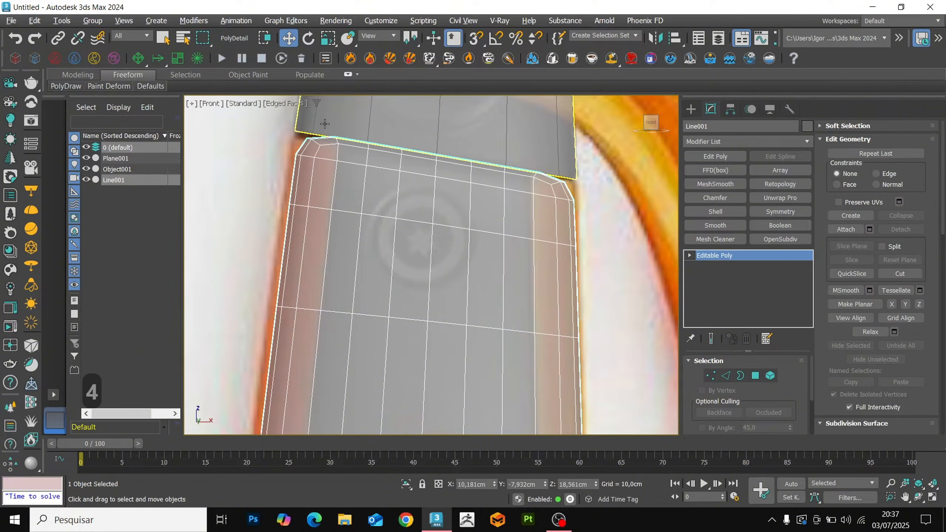
{"action": "key", "text": "4"}
{"action": "key", "text": "F3"}
{"action": "left_click", "coordinate": [353, 146]}
{"action": "left_click_drag", "start_coordinate": [564, 178], "coordinate": [532, 188], "text": "ctrl"}
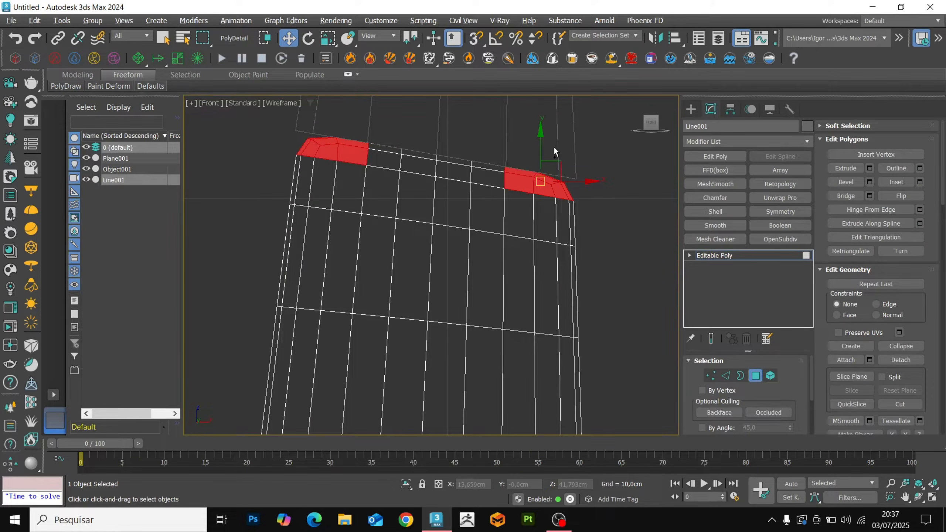
{"action": "left_click_drag", "start_coordinate": [541, 136], "coordinate": [434, 169], "text": "ctrl"}
{"action": "left_click_drag", "start_coordinate": [478, 134], "coordinate": [390, 159], "text": "ctrl"}
{"action": "key", "text": "Delete"}
Extend the body's open upper border to meet the detached tip, and insert an edge loop just below the upper screw
{"action": "middle_click_drag", "start_coordinate": [440, 158], "coordinate": [441, 173]}
{"action": "key", "text": "3"}
{"action": "left_click", "coordinate": [438, 185]}
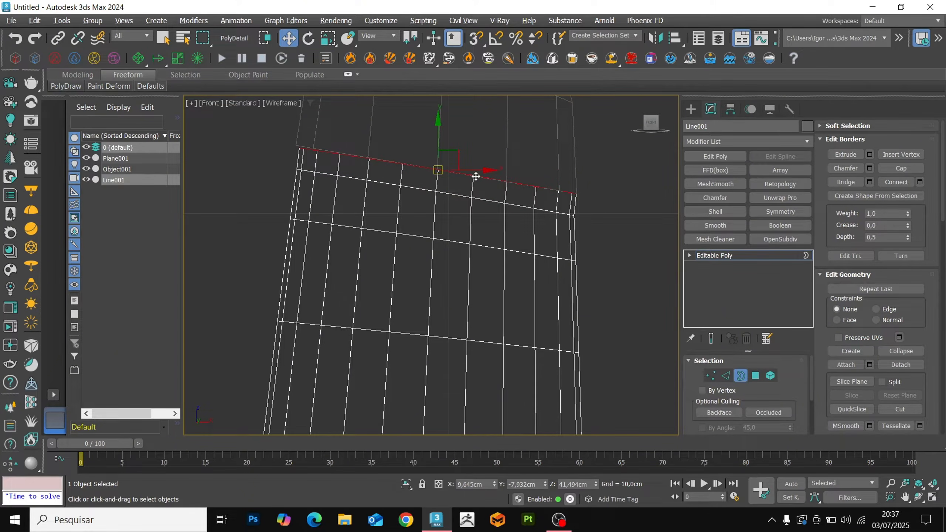
{"action": "key", "text": "F3"}
{"action": "key", "text": "alt+1"}
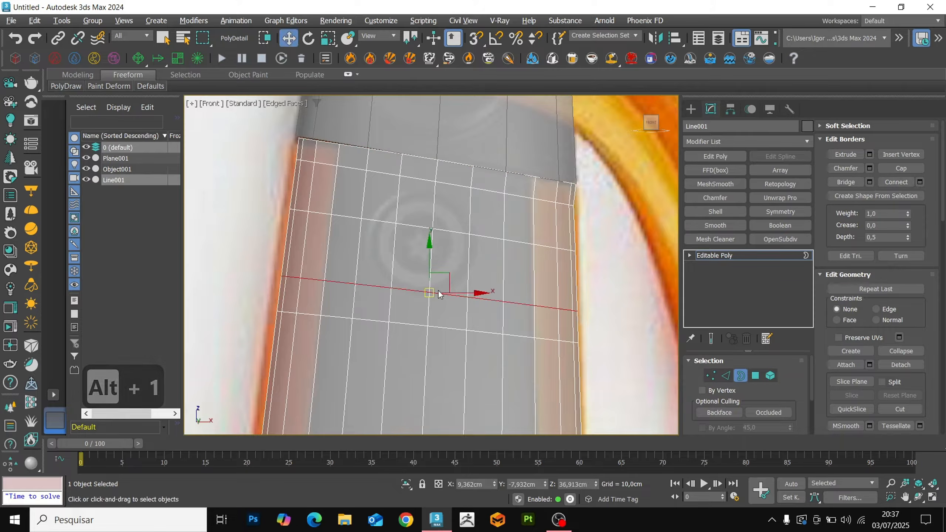
Reshape the four polygons over the upper screw into a circle and delete them to open the hole
{"action": "key", "text": "4"}
{"action": "left_click", "coordinate": [444, 267]}
{"action": "left_click", "coordinate": [451, 213], "text": "ctrl"}
{"action": "left_click", "coordinate": [418, 210], "text": "ctrl"}
{"action": "left_click", "coordinate": [405, 245], "text": "ctrl"}
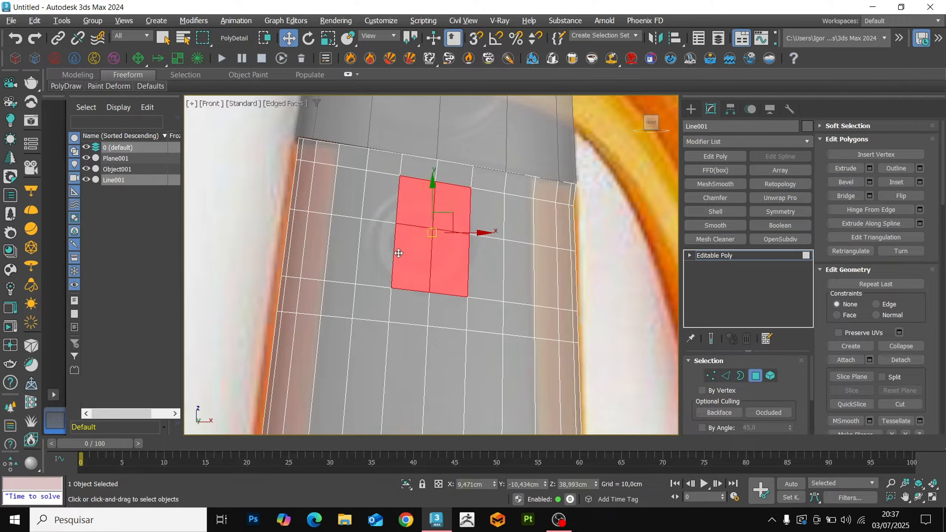
{"action": "key", "text": "ctrl+shift+r"}
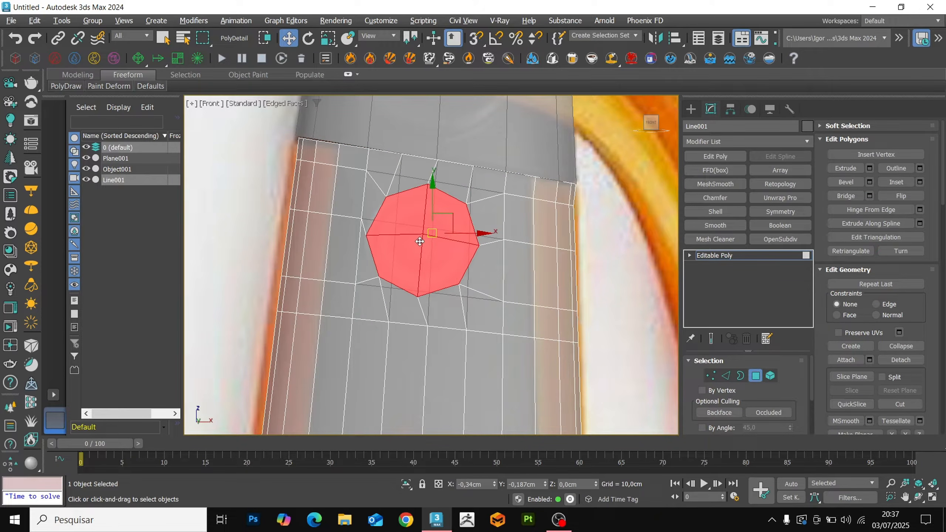
{"action": "key", "text": "Delete"}
Examine the shaded handle without edges, comparing both screw holes and the ring opening with the reference
{"action": "scroll", "coordinate": [420, 241], "scroll_direction": "down", "scroll_amount": 5}
{"action": "key", "text": "F4"}
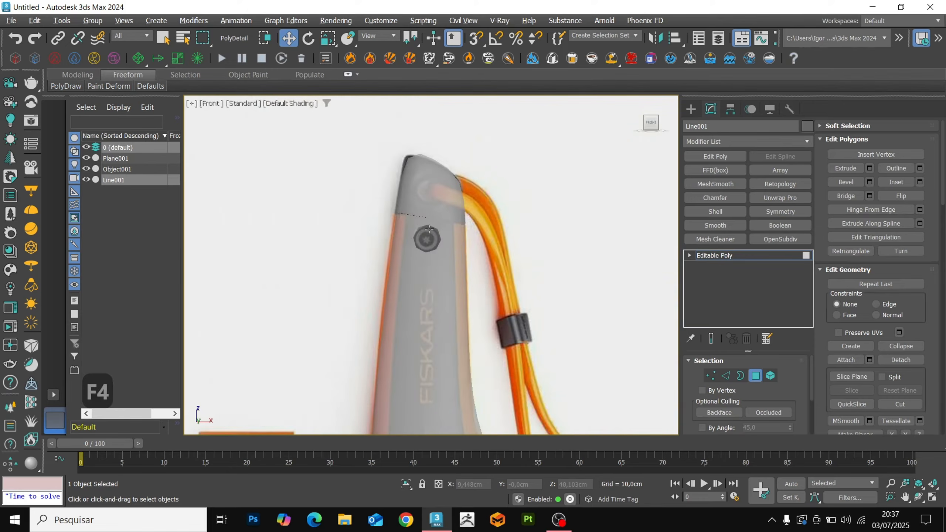
{"action": "key", "text": "F4"}
{"action": "scroll", "coordinate": [418, 236], "scroll_direction": "up", "scroll_amount": 3}
{"action": "scroll", "coordinate": [419, 236], "scroll_direction": "down", "scroll_amount": 3}
{"action": "key", "text": "F4"}
{"action": "key", "text": "2"}
{"action": "key", "text": "2"}
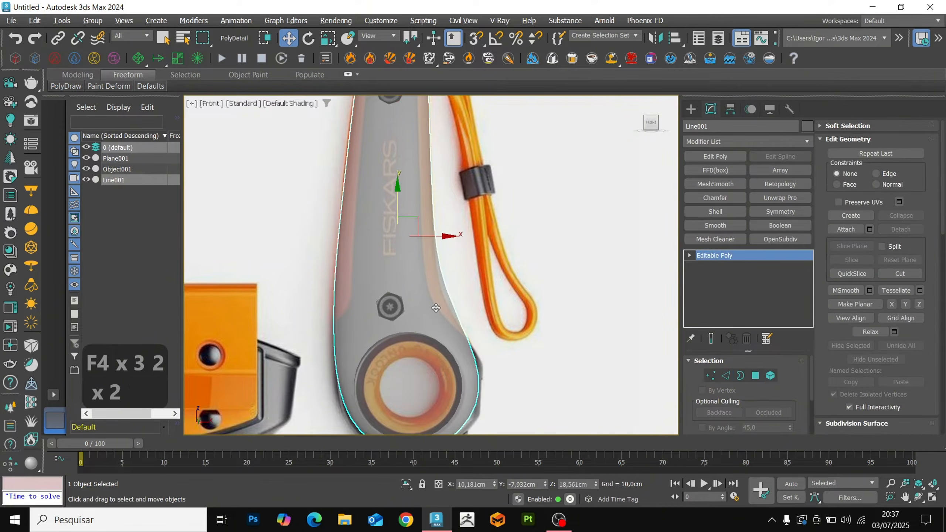
Smooth the handle body with an OpenSubdiv modifier and insert an Edit Poly modifier beneath it
{"action": "key", "text": "F4"}
{"action": "key", "text": "F4"}
{"action": "scroll", "coordinate": [432, 259], "scroll_direction": "up", "scroll_amount": 2}
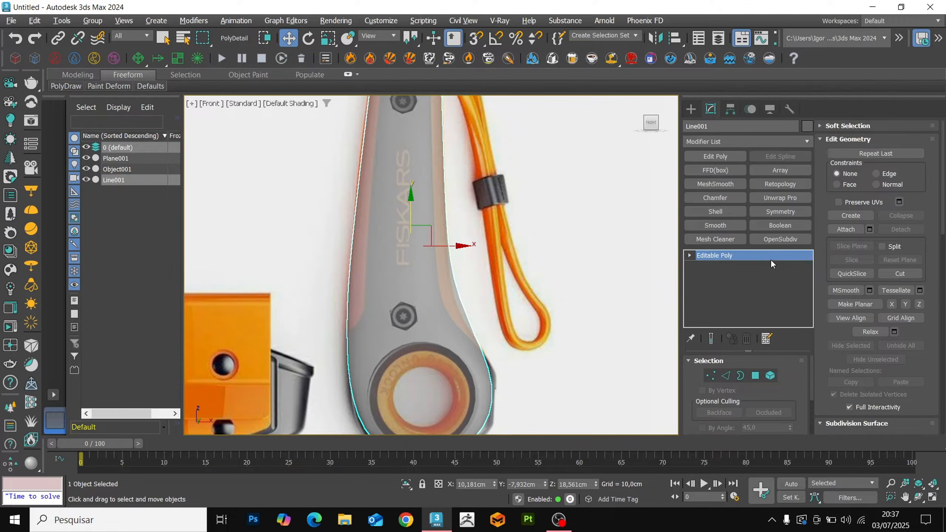
{"action": "left_click", "coordinate": [770, 239]}
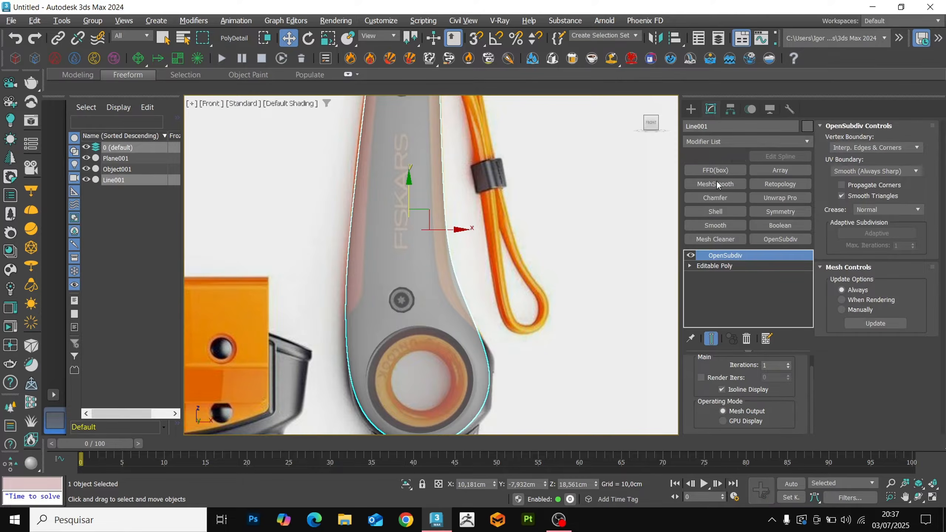
{"action": "left_click", "coordinate": [714, 266]}
{"action": "left_click", "coordinate": [715, 157]}
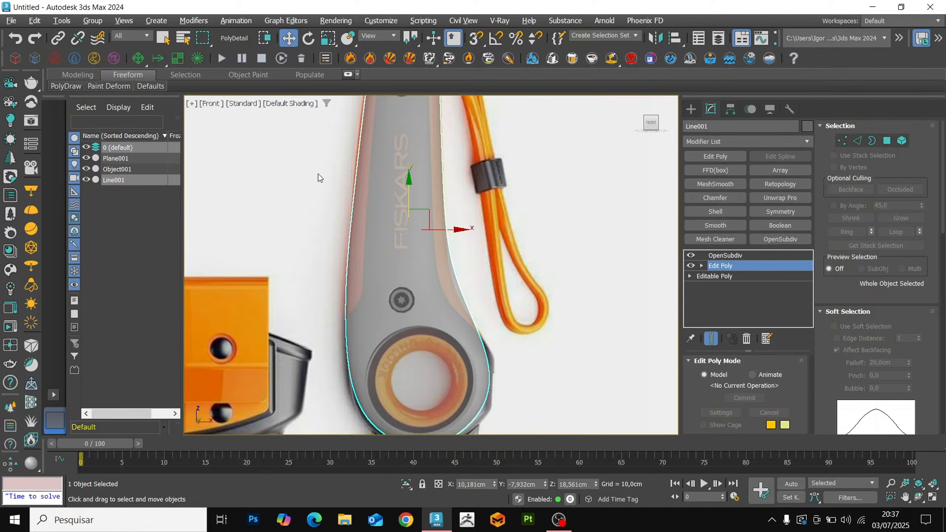
Reshape the body's outline around the ring opening with the Shift brush, at strength 20 and falloff 200, to match the reference
{"action": "left_click", "coordinate": [348, 74]}
{"action": "left_click", "coordinate": [418, 102]}
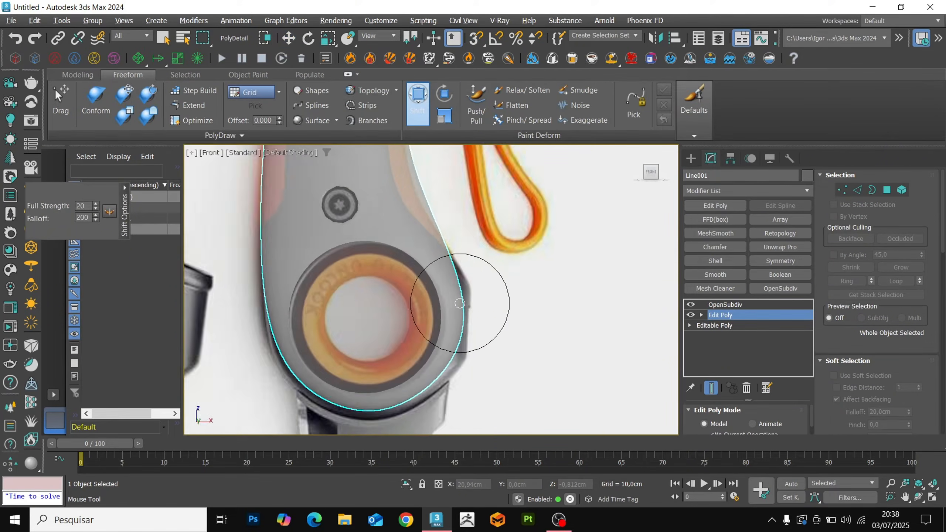
{"action": "scroll", "coordinate": [460, 303], "scroll_direction": "up", "scroll_amount": 3}
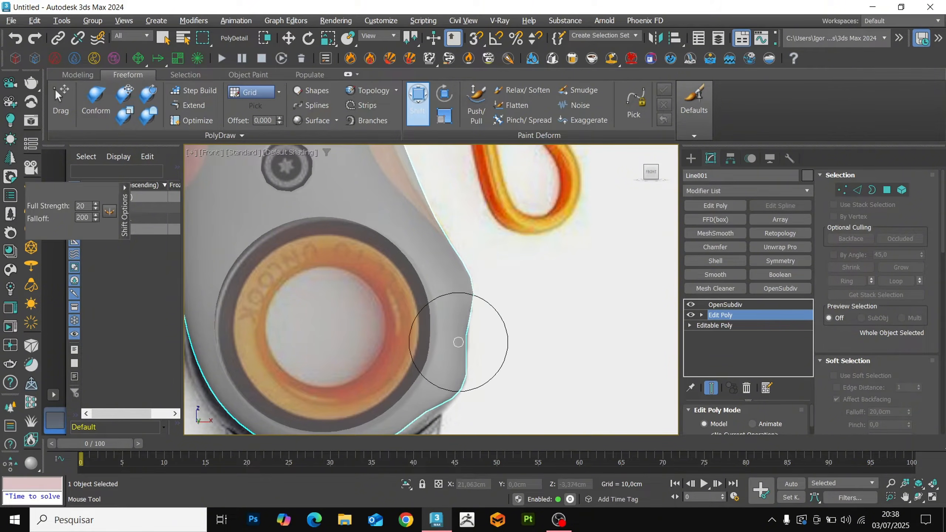
{"action": "middle_click_drag", "start_coordinate": [465, 378], "coordinate": [480, 269]}
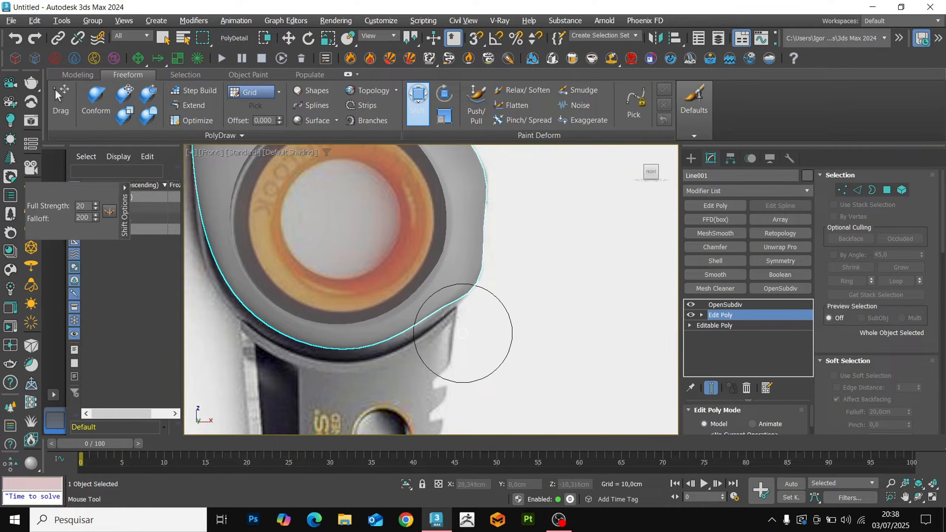
{"action": "mouse_move", "coordinate": [391, 356]}
{"action": "left_mouse_down"}
{"action": "mouse_move", "coordinate": [378, 366]}
{"action": "mouse_move", "coordinate": [245, 338]}
{"action": "left_mouse_up"}
{"action": "mouse_move", "coordinate": [208, 293]}
{"action": "left_mouse_down"}
{"action": "mouse_move", "coordinate": [255, 354]}
{"action": "mouse_move", "coordinate": [299, 371]}
{"action": "left_mouse_up"}
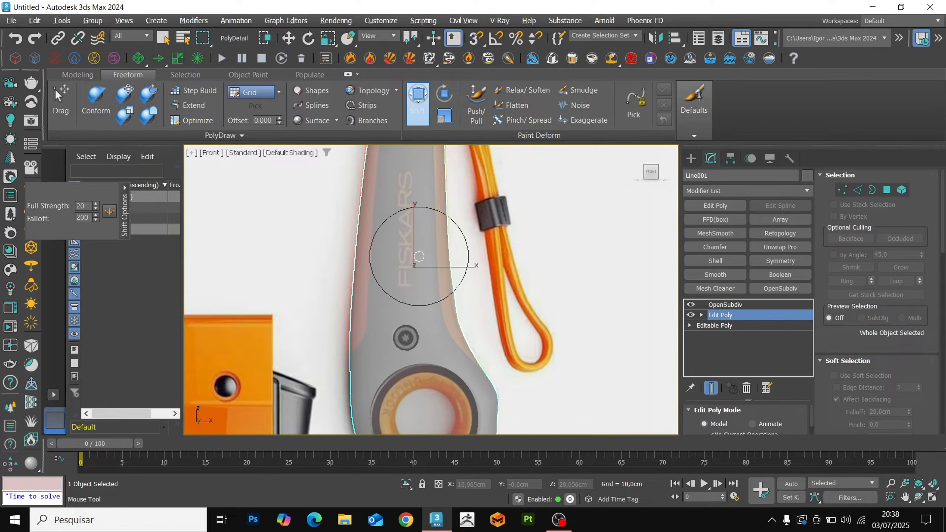
Turn off rendering in the viewport for new Line splines
{"action": "key", "text": "w"}
{"action": "middle_click_drag", "start_coordinate": [419, 257], "coordinate": [406, 242]}
{"action": "left_click", "coordinate": [691, 158]}
{"action": "left_click", "coordinate": [715, 252]}
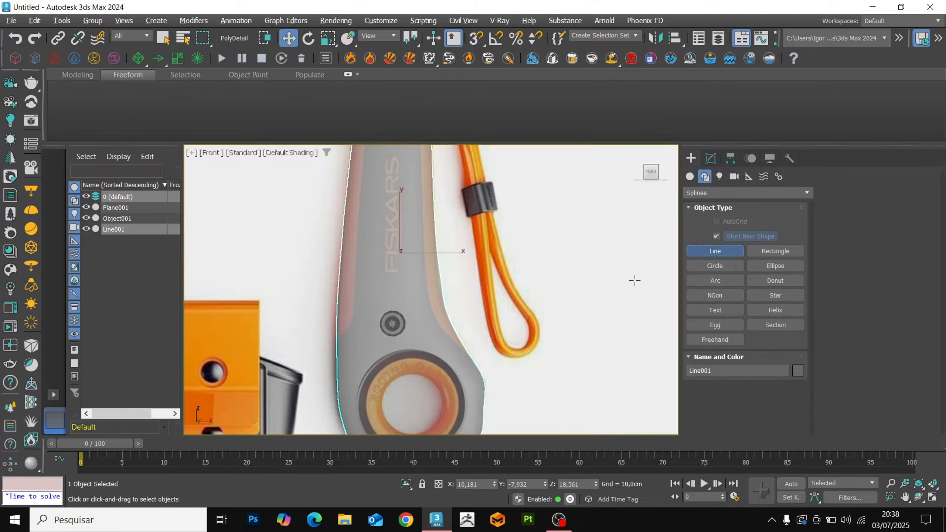
{"action": "scroll", "coordinate": [346, 264], "scroll_direction": "up", "scroll_amount": 2}
{"action": "left_click", "coordinate": [326, 376]}
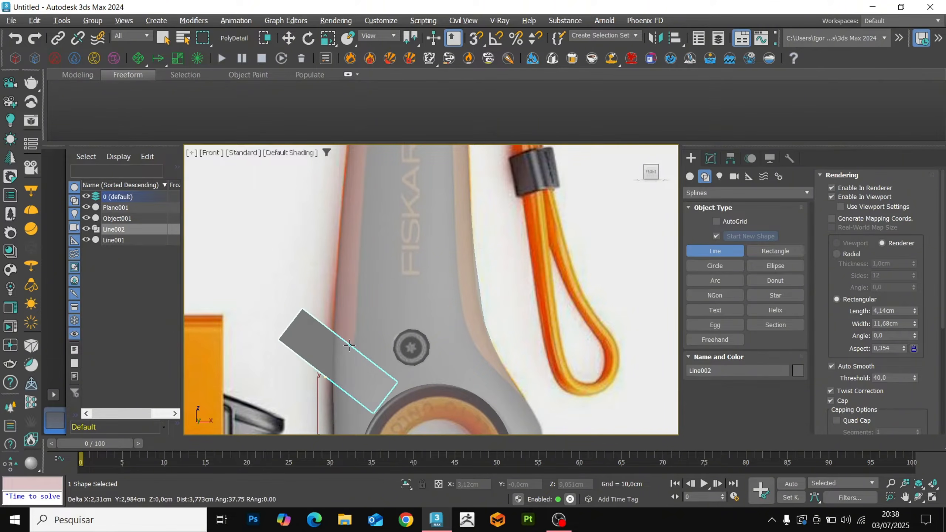
{"action": "right_click", "coordinate": [350, 346]}
{"action": "left_click", "coordinate": [851, 197]}
Trace the left inlay's inner seam with a line from beside the lower screw up past the tip joint
{"action": "left_click", "coordinate": [326, 376]}
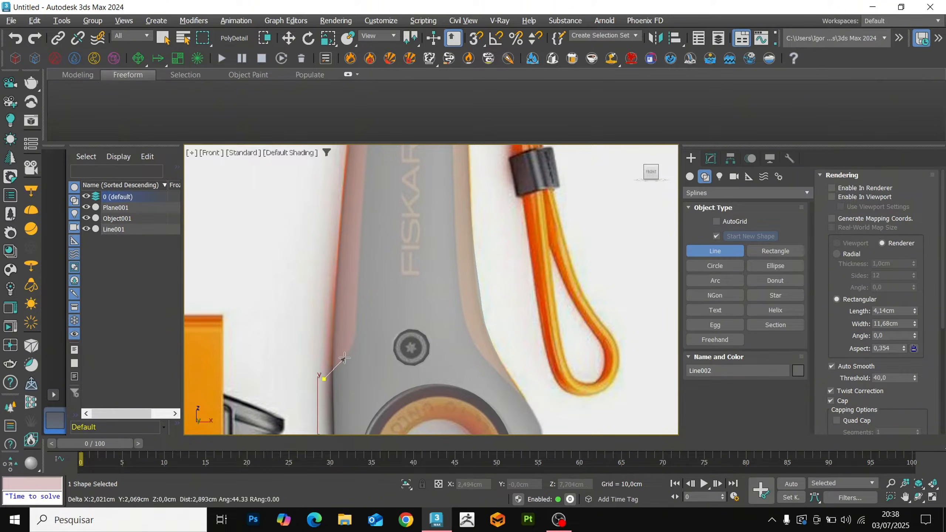
{"action": "left_click", "coordinate": [357, 338]}
{"action": "middle_click_drag", "start_coordinate": [359, 218], "coordinate": [382, 360]}
{"action": "middle_click_drag", "start_coordinate": [414, 161], "coordinate": [404, 228]}
{"action": "left_click", "coordinate": [397, 207]}
{"action": "right_click", "coordinate": [397, 208]}
Trace the right inlay's inner seam with a second line from above the tip joint down past the body's edge near the ring
{"action": "middle_click_drag", "start_coordinate": [446, 255], "coordinate": [398, 209]}
{"action": "left_click", "coordinate": [414, 173]}
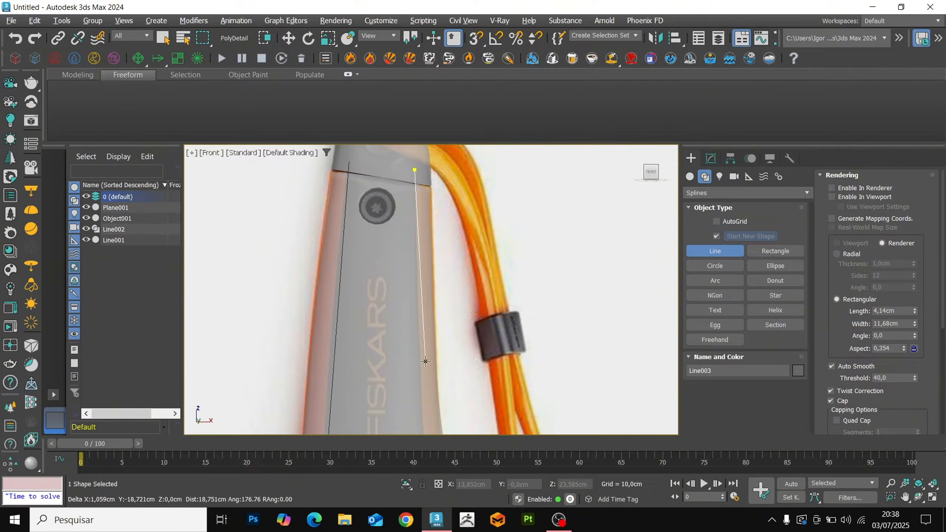
{"action": "middle_click_drag", "start_coordinate": [410, 367], "coordinate": [382, 232]}
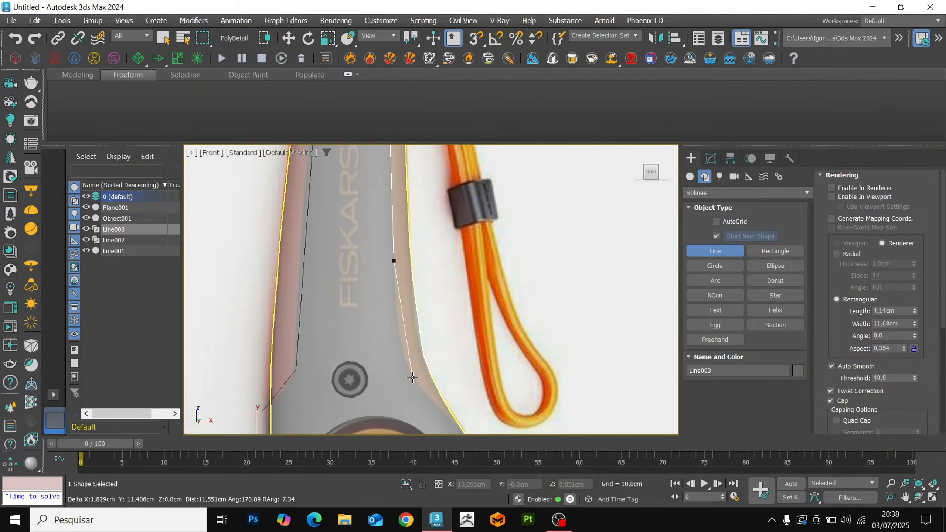
{"action": "middle_click_drag", "start_coordinate": [452, 426], "coordinate": [397, 377]}
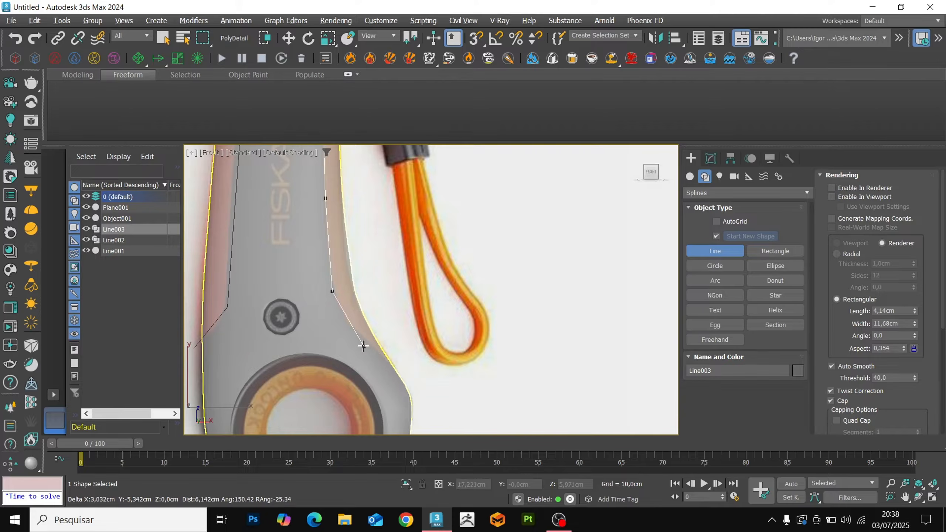
{"action": "left_click", "coordinate": [417, 382]}
{"action": "right_click", "coordinate": [417, 383]}
Attach the left seam line to the right one so both form a single shape
{"action": "scroll", "coordinate": [438, 371], "scroll_direction": "down", "scroll_amount": 2}
{"action": "key", "text": "1"}
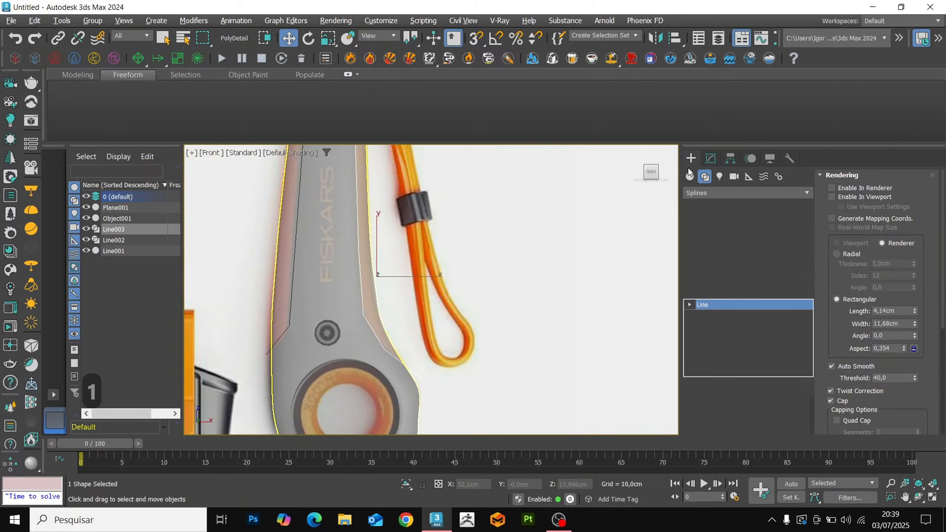
{"action": "key", "text": "1"}
{"action": "scroll", "coordinate": [852, 363], "scroll_direction": "down", "scroll_amount": 2}
{"action": "left_click", "coordinate": [836, 389]}
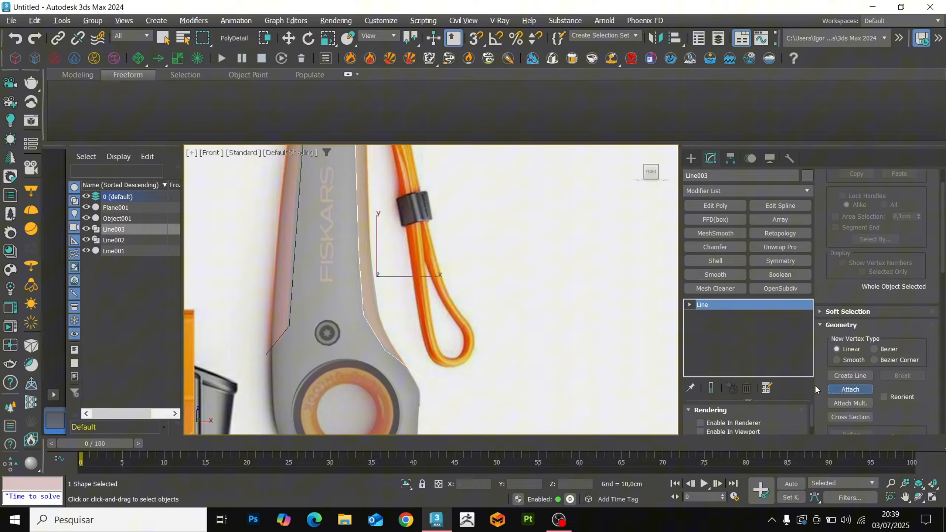
{"action": "left_click", "coordinate": [288, 324]}
{"action": "right_click", "coordinate": [289, 323]}
{"action": "middle_click_drag", "start_coordinate": [312, 336], "coordinate": [392, 382]}
Fillet the left seam line's corner vertex beside the lower screw by about 2.5 cm
{"action": "key", "text": "1"}
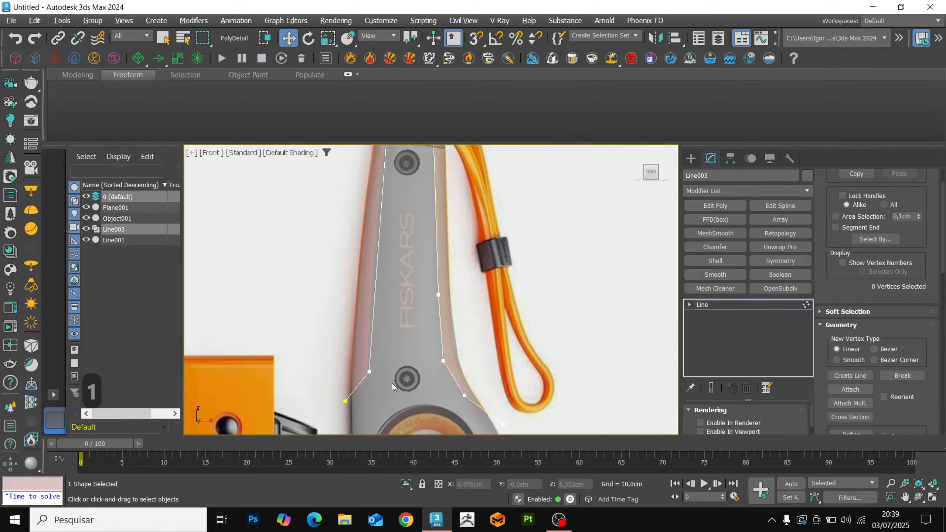
{"action": "scroll", "coordinate": [849, 341], "scroll_direction": "down", "scroll_amount": 5}
{"action": "left_click", "coordinate": [851, 355]}
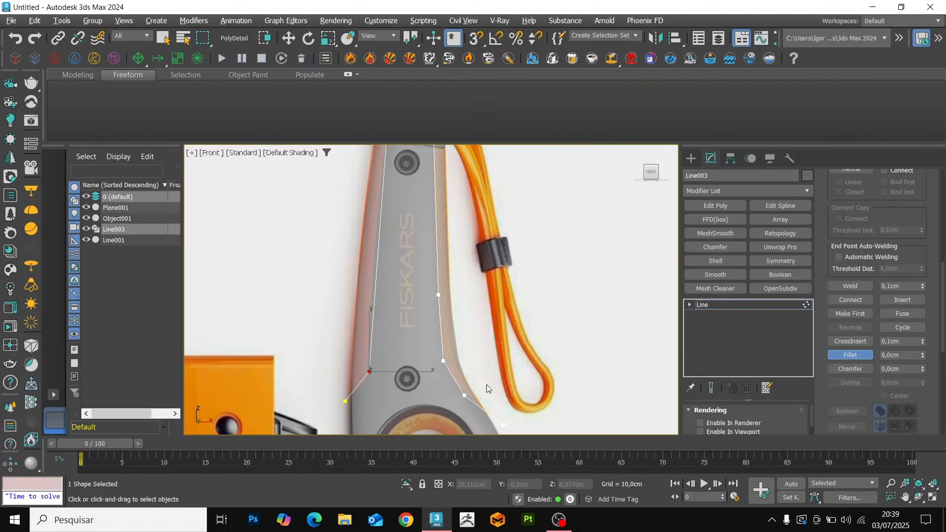
{"action": "scroll", "coordinate": [460, 385], "scroll_direction": "up", "scroll_amount": 2}
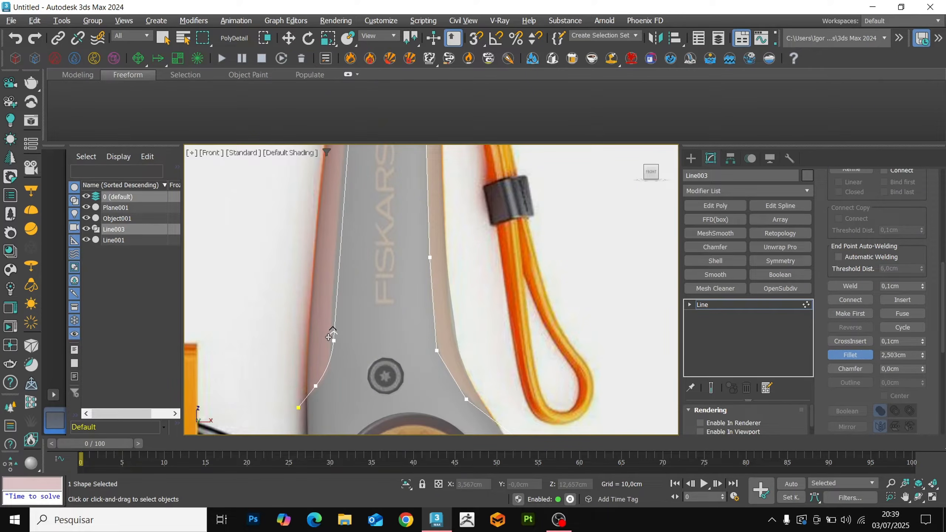
{"action": "middle_click_drag", "start_coordinate": [334, 360], "coordinate": [337, 345]}
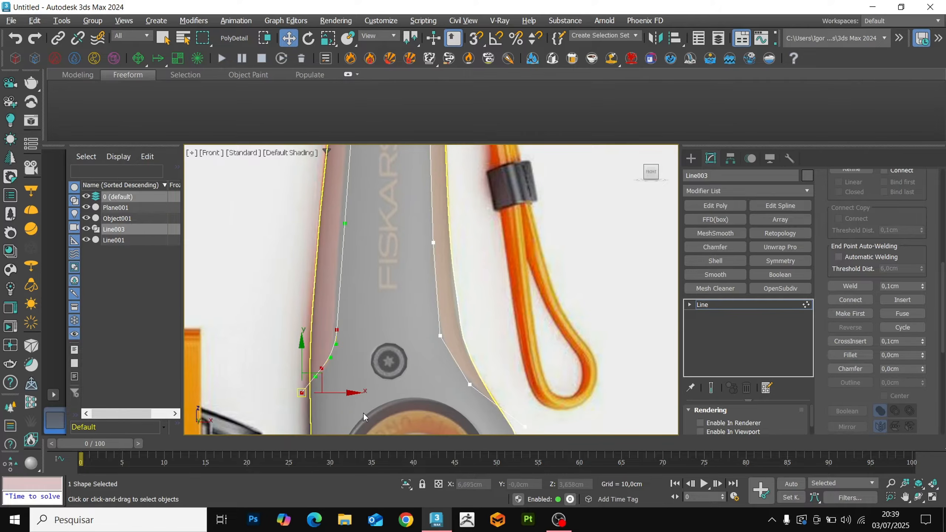
Adjust the seam lines' end vertices and smooth the right line's bend beside the lower screw to follow the reference
{"action": "left_click_drag", "start_coordinate": [304, 397], "coordinate": [301, 405]}
{"action": "left_click", "coordinate": [285, 317]}
{"action": "middle_click_drag", "start_coordinate": [316, 206], "coordinate": [346, 278]}
{"action": "scroll", "coordinate": [313, 309], "scroll_direction": "down", "scroll_amount": 2}
{"action": "left_click", "coordinate": [345, 157]}
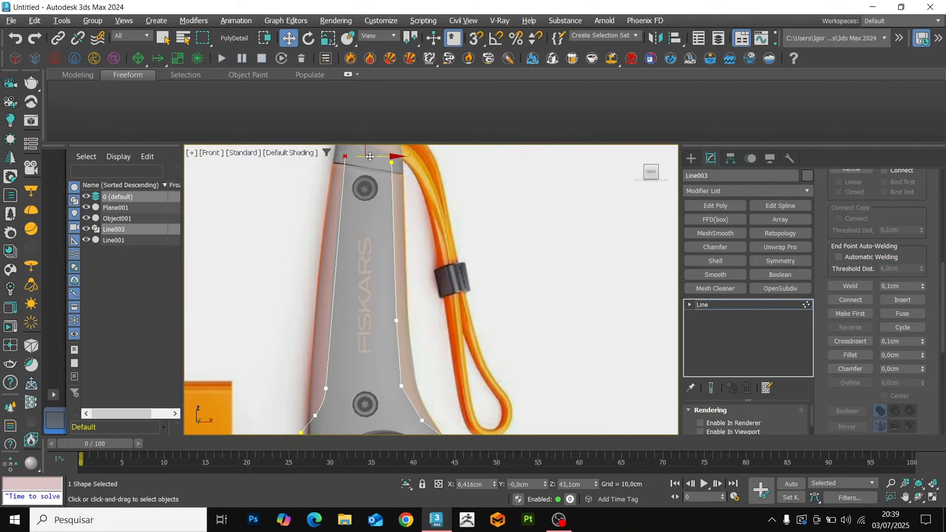
{"action": "scroll", "coordinate": [416, 345], "scroll_direction": "up", "scroll_amount": 2}
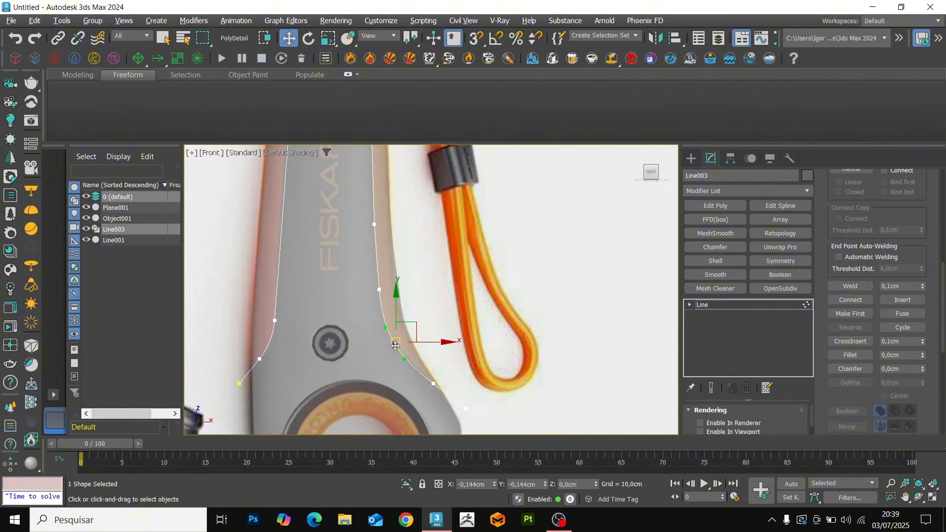
{"action": "key", "text": "1"}
{"action": "scroll", "coordinate": [438, 297], "scroll_direction": "down", "scroll_amount": 4}
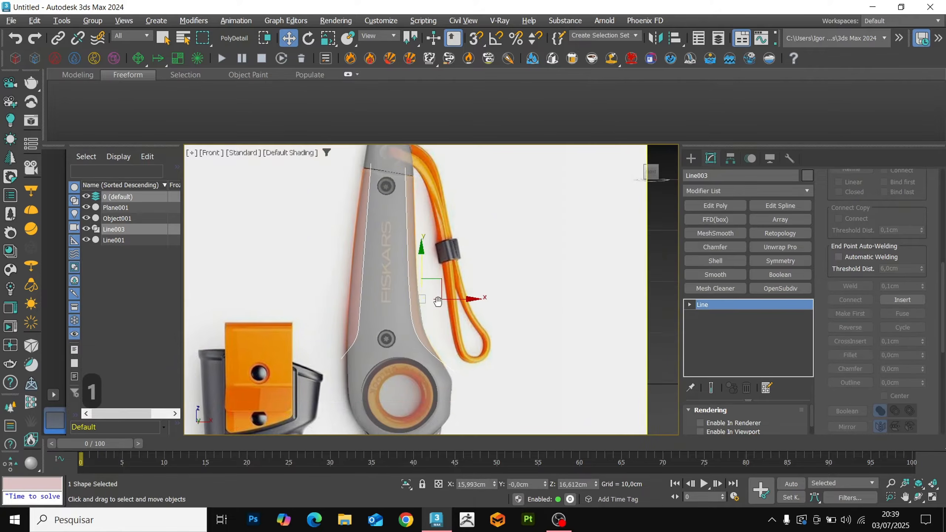
Render the seam lines in the viewport as rectangular strips about 7.29 cm long and 0.47 cm wide, cutting through the body
{"action": "middle_click_drag", "start_coordinate": [437, 301], "coordinate": [438, 291], "text": "alt"}
{"action": "left_click", "coordinate": [742, 418]}
{"action": "scroll", "coordinate": [763, 419], "scroll_direction": "down", "scroll_amount": 3}
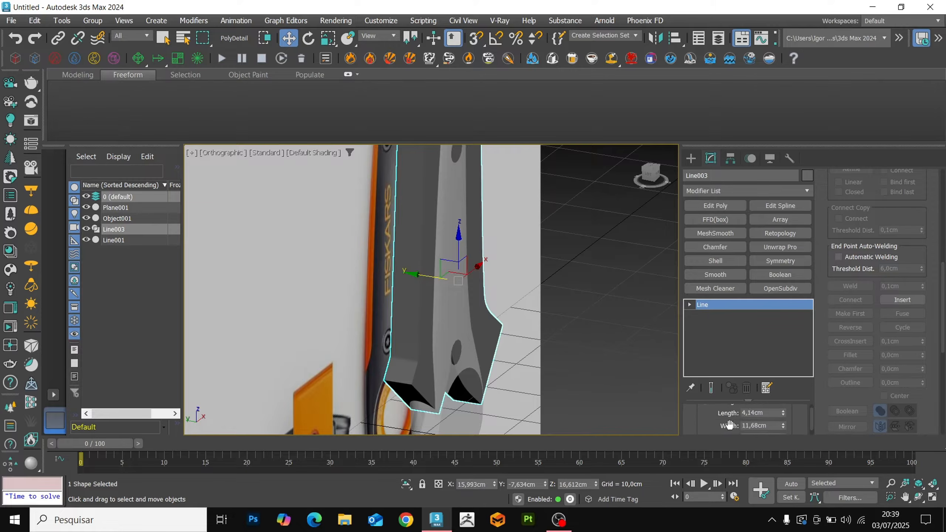
{"action": "left_click_drag", "start_coordinate": [784, 412], "coordinate": [784, 472]}
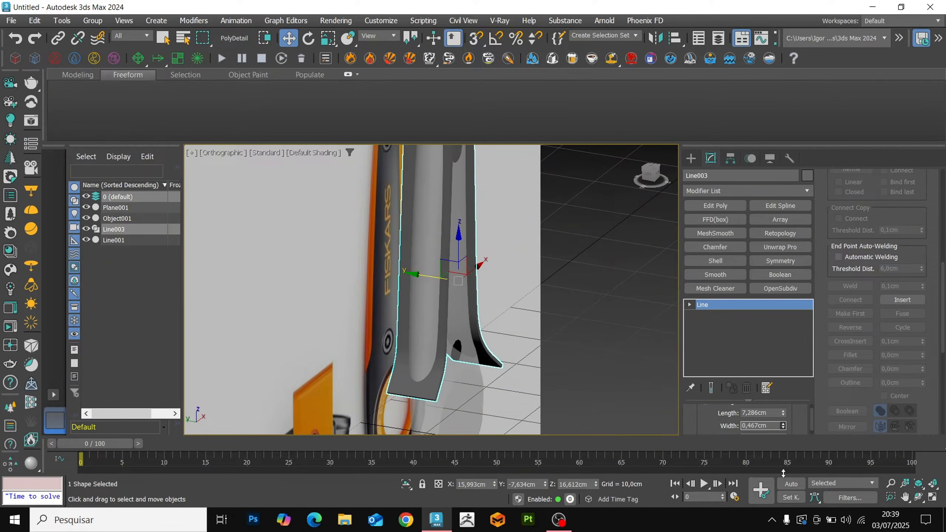
Thin the rectangular seam strips to a width of about 0.08 cm, checking them from the front
{"action": "middle_click_drag", "start_coordinate": [495, 348], "coordinate": [426, 351], "text": "alt"}
{"action": "key", "text": "f"}
{"action": "key", "text": "z"}
{"action": "scroll", "coordinate": [397, 389], "scroll_direction": "up", "scroll_amount": 7}
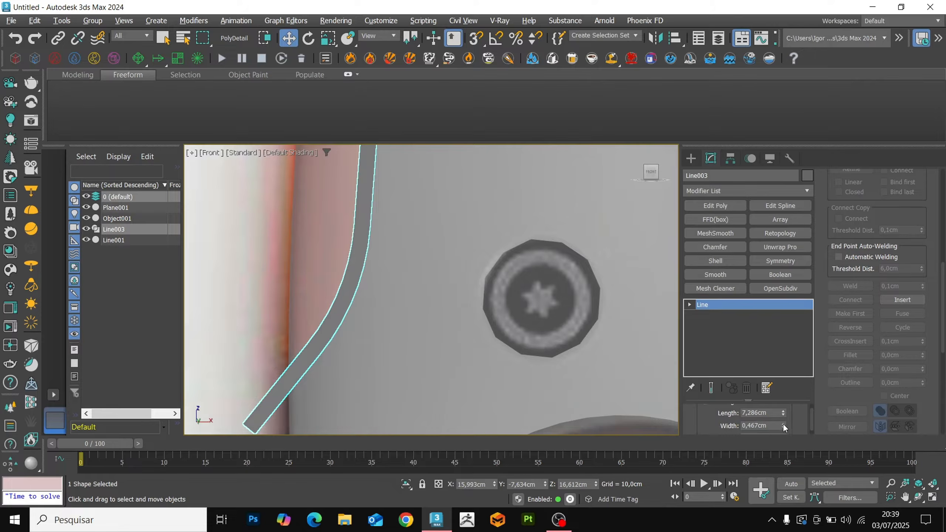
{"action": "left_click_drag", "start_coordinate": [783, 428], "coordinate": [776, 117]}
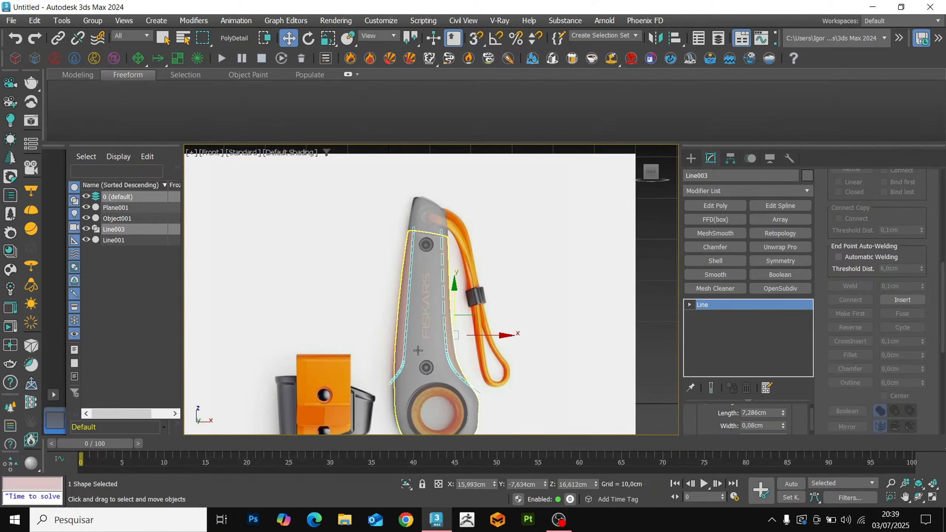
Select the handle body, turn off its see-through display and hide its OpenSubdiv result near the open upper end
{"action": "left_click", "coordinate": [780, 288]}
{"action": "scroll", "coordinate": [411, 289], "scroll_direction": "down", "scroll_amount": 3}
{"action": "key", "text": "F4"}
{"action": "key", "text": "F4"}
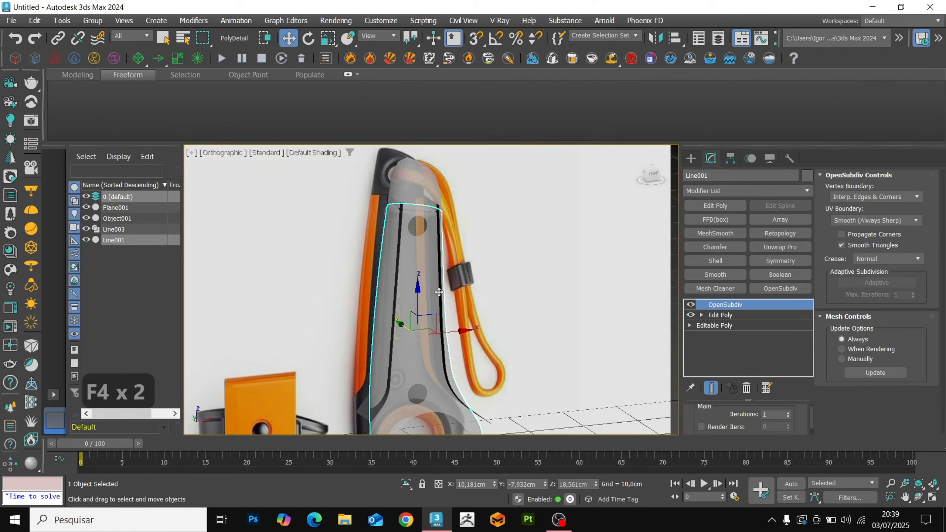
{"action": "middle_click_drag", "start_coordinate": [412, 289], "coordinate": [426, 287], "text": "alt"}
{"action": "key", "text": "alt+x"}
{"action": "scroll", "coordinate": [433, 186], "scroll_direction": "up", "scroll_amount": 5}
{"action": "key", "text": "F4"}
{"action": "scroll", "coordinate": [428, 190], "scroll_direction": "up", "scroll_amount": 5}
{"action": "key", "text": "F4"}
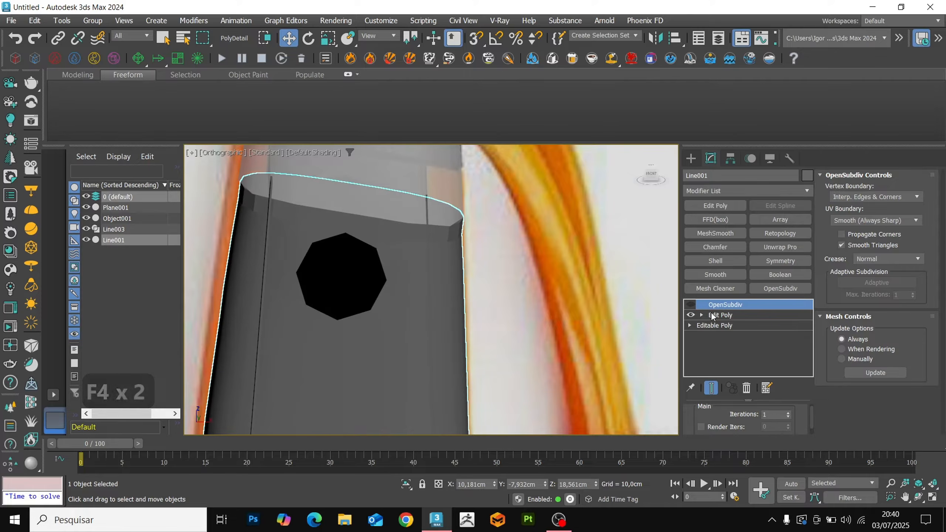
Insert a supporting edge loop close to the body's open upper border in Edit Poly and show the OpenSubdiv result again
{"action": "left_click", "coordinate": [704, 316]}
{"action": "scroll", "coordinate": [490, 277], "scroll_direction": "up", "scroll_amount": 5}
{"action": "key", "text": "F4"}
{"action": "key", "text": "alt+1"}
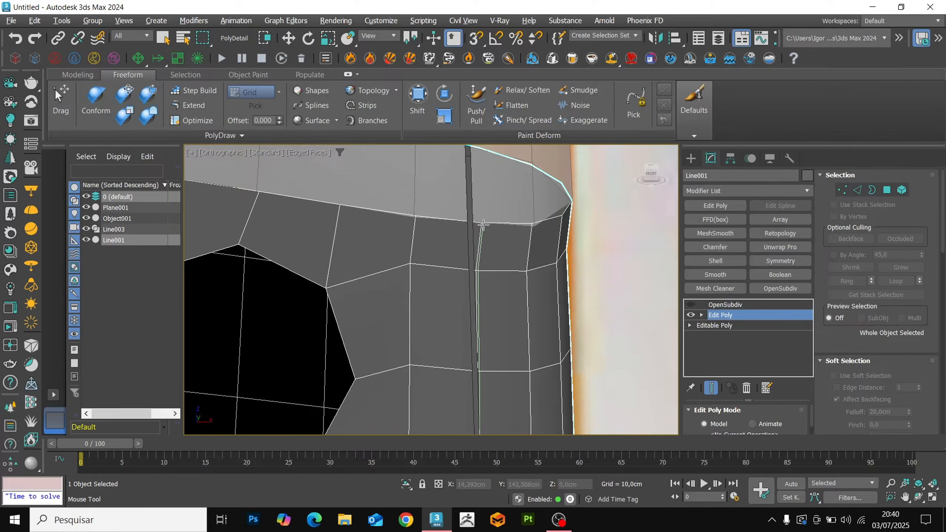
{"action": "key", "text": "2"}
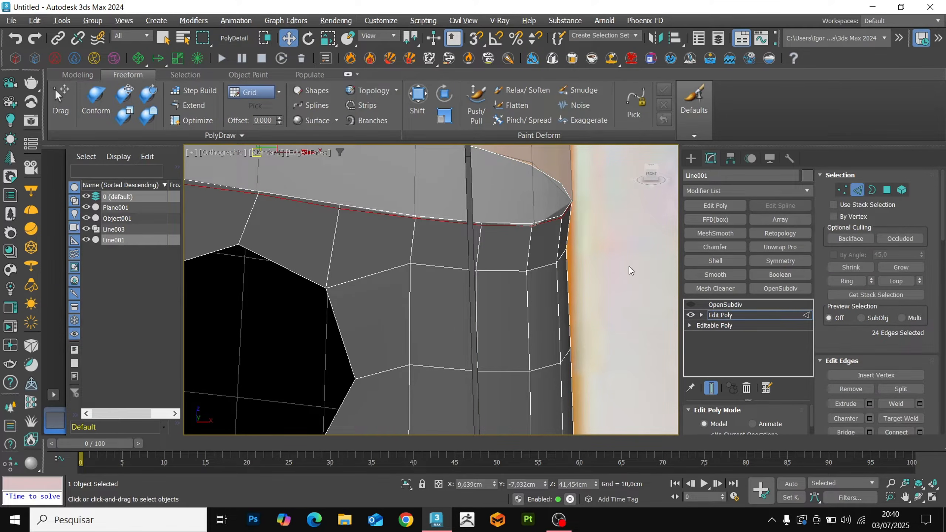
{"action": "key", "text": "2"}
{"action": "key", "text": "F4"}
{"action": "scroll", "coordinate": [543, 258], "scroll_direction": "down", "scroll_amount": 6}
{"action": "middle_click_drag", "start_coordinate": [508, 272], "coordinate": [494, 264]}
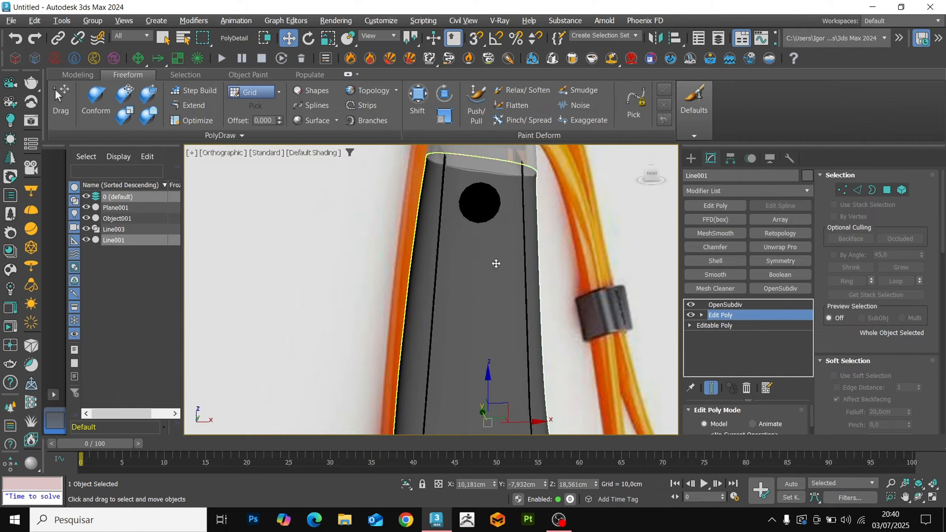
Subtract the seam strips from the handle body with a Boolean modifier and convert the result to an editable poly
{"action": "left_click", "coordinate": [779, 274]}
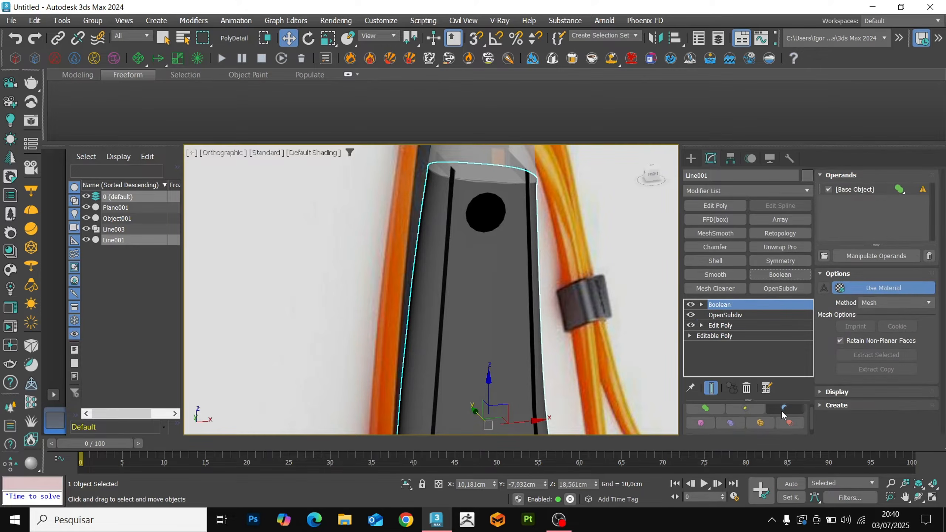
{"action": "left_click", "coordinate": [783, 411]}
{"action": "left_click", "coordinate": [481, 350]}
{"action": "key", "text": "ctrl+t"}
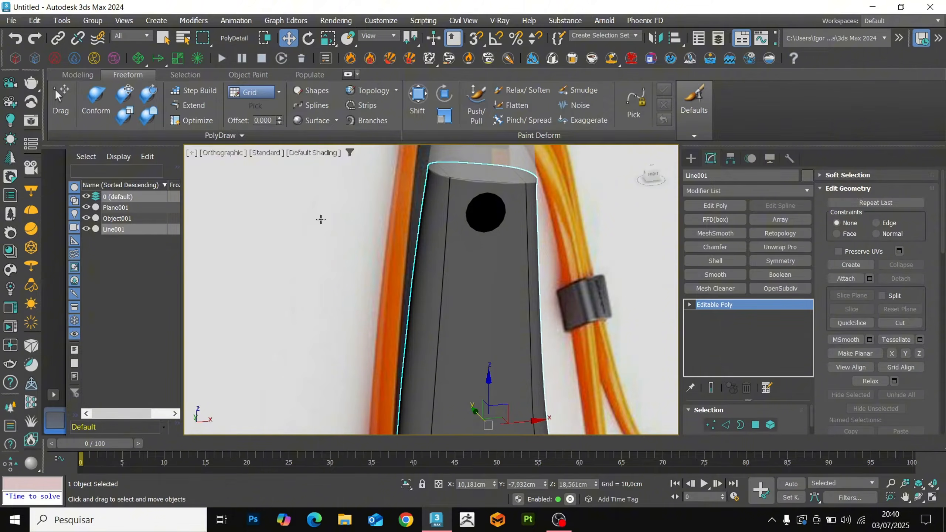
Detach the two long side inlay elements from the handle body as separate objects
{"action": "key", "text": "f"}
{"action": "key", "text": "z"}
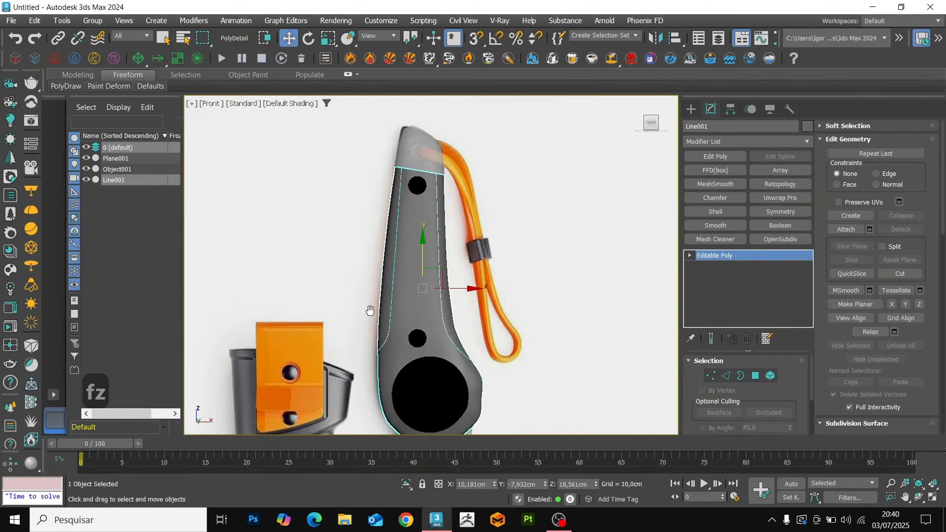
{"action": "key", "text": "5"}
{"action": "left_click", "coordinate": [900, 292]}
{"action": "key", "text": "Return"}
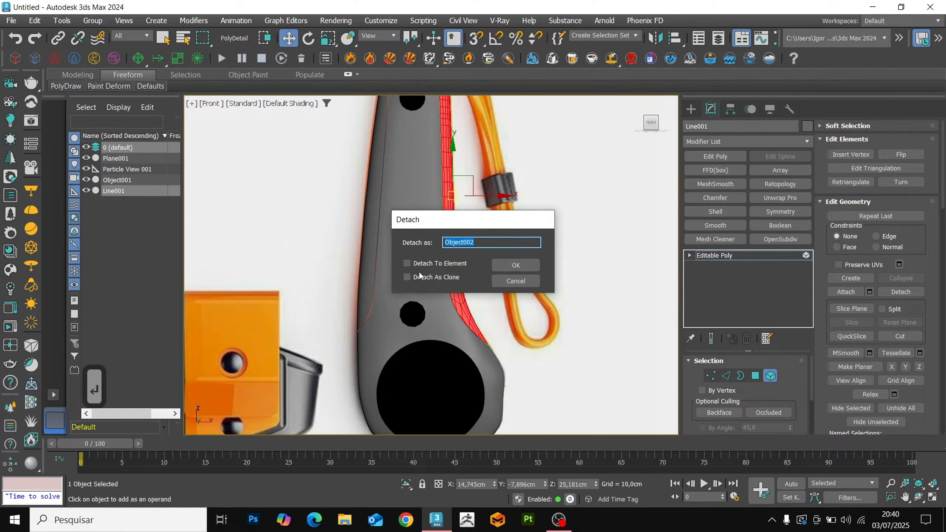
{"action": "left_click", "coordinate": [901, 294]}
{"action": "key", "text": "Return"}
{"action": "left_click", "coordinate": [723, 259]}
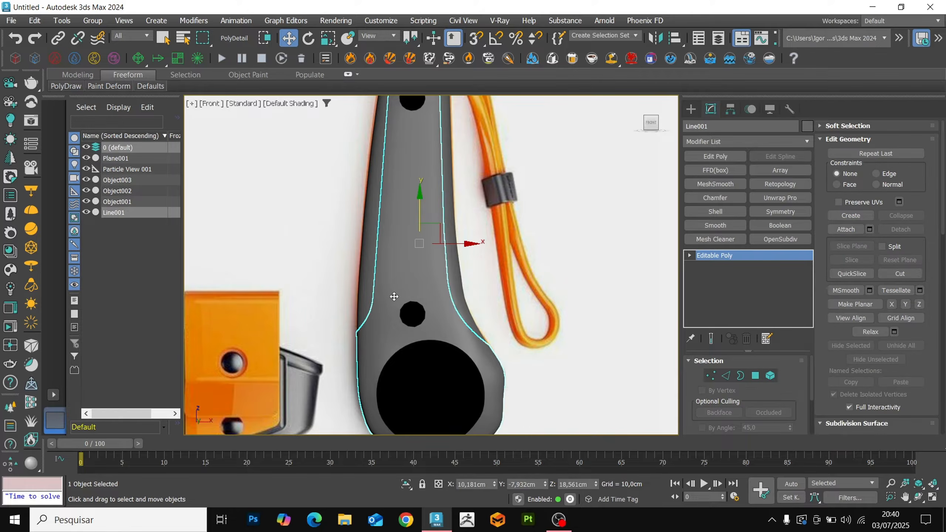
Isolate the handle body and check its side and ring surfaces with and without edged faces
{"action": "scroll", "coordinate": [439, 312], "scroll_direction": "down", "scroll_amount": 5}
{"action": "key", "text": "alt+q"}
{"action": "middle_click_drag", "start_coordinate": [439, 307], "coordinate": [352, 334], "text": "alt"}
{"action": "scroll", "coordinate": [426, 306], "scroll_direction": "up", "scroll_amount": 4}
{"action": "key", "text": "F4"}
{"action": "key", "text": "F4"}
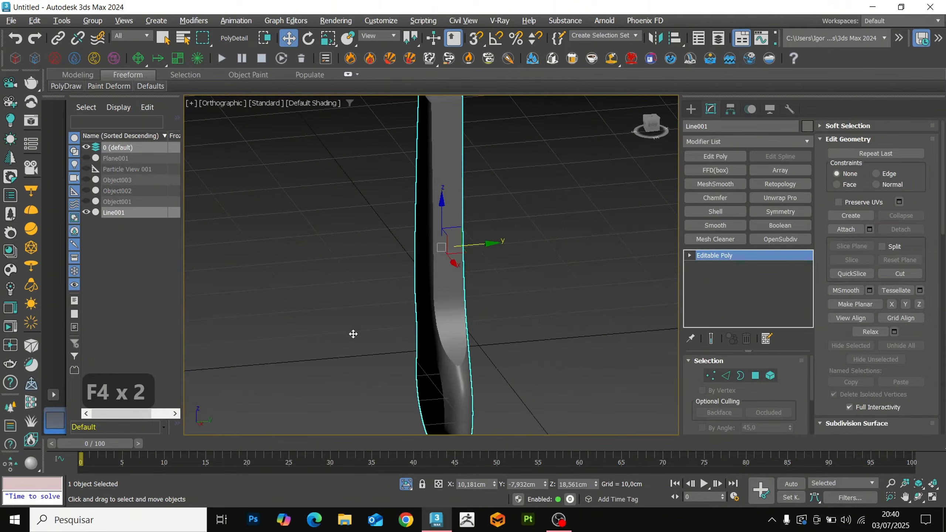
{"action": "key", "text": "F4"}
{"action": "middle_click_drag", "start_coordinate": [483, 410], "coordinate": [473, 352]}
{"action": "scroll", "coordinate": [477, 336], "scroll_direction": "up", "scroll_amount": 2}
{"action": "key", "text": "F4"}
Mirror the handle body with a Symmetry modifier on the Z axis and convert the result to an editable poly
{"action": "left_click", "coordinate": [780, 211]}
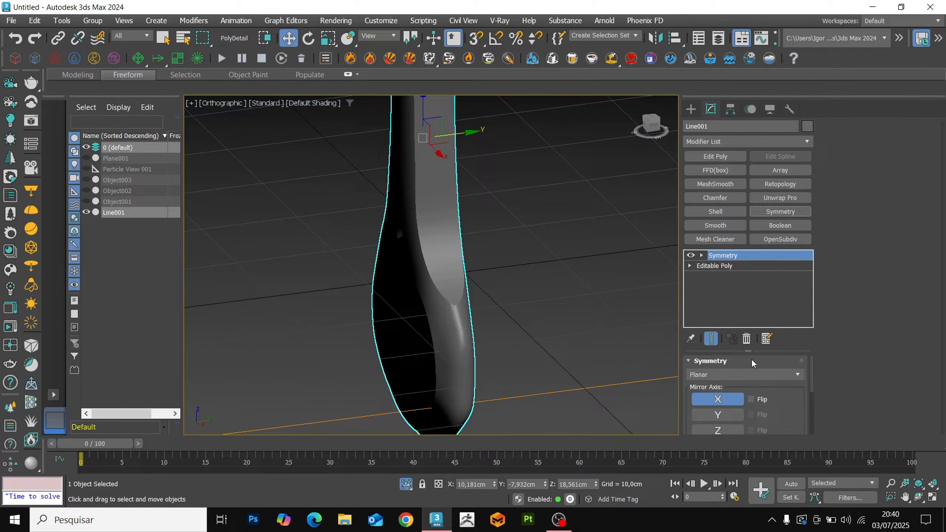
{"action": "left_click", "coordinate": [717, 430]}
{"action": "key", "text": "F4"}
{"action": "scroll", "coordinate": [454, 308], "scroll_direction": "up", "scroll_amount": 3}
{"action": "scroll", "coordinate": [455, 308], "scroll_direction": "down", "scroll_amount": 3}
{"action": "middle_click_drag", "start_coordinate": [454, 307], "coordinate": [462, 325]}
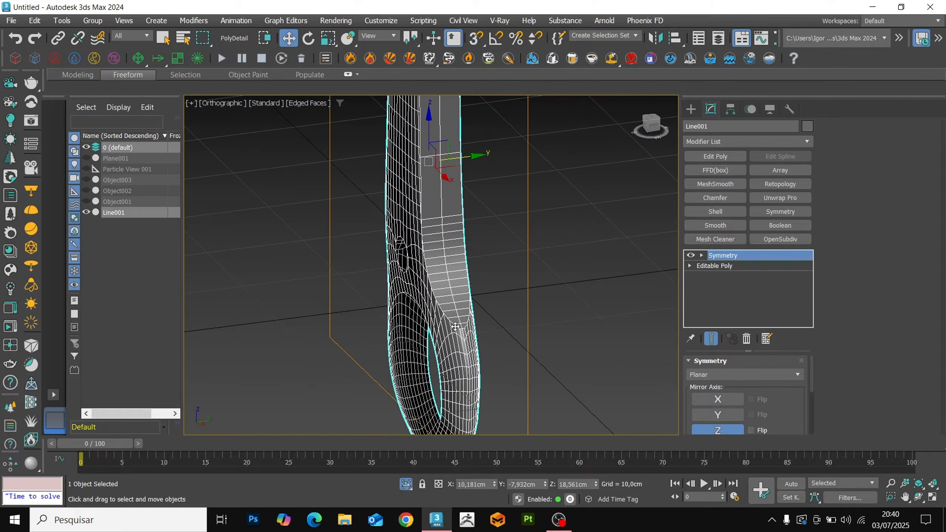
{"action": "key", "text": "ctrl+t"}
Delete the back half of the handle body's vertices from the top view, keeping the centre row
{"action": "key", "text": "t"}
{"action": "key", "text": "z"}
{"action": "key", "text": "1"}
{"action": "key", "text": "F3"}
{"action": "key", "text": "F4"}
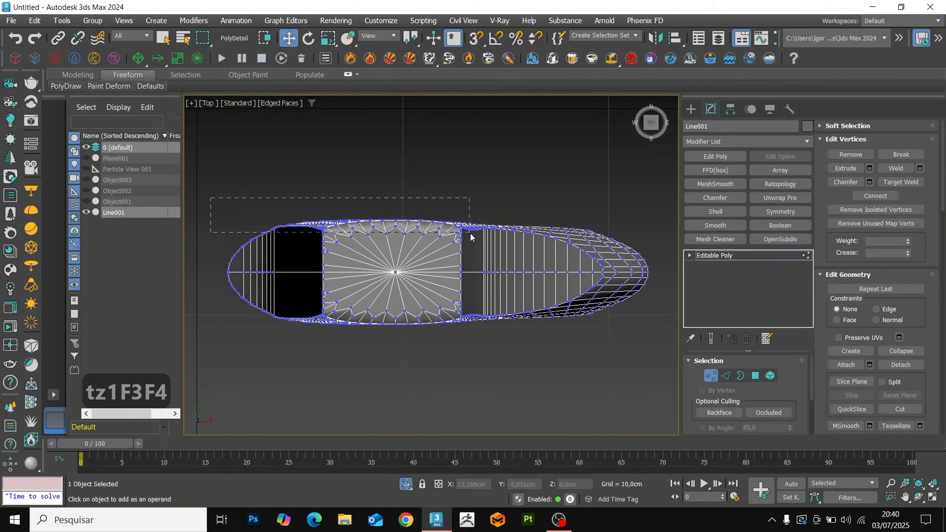
{"action": "left_click_drag", "start_coordinate": [472, 237], "coordinate": [658, 269]}
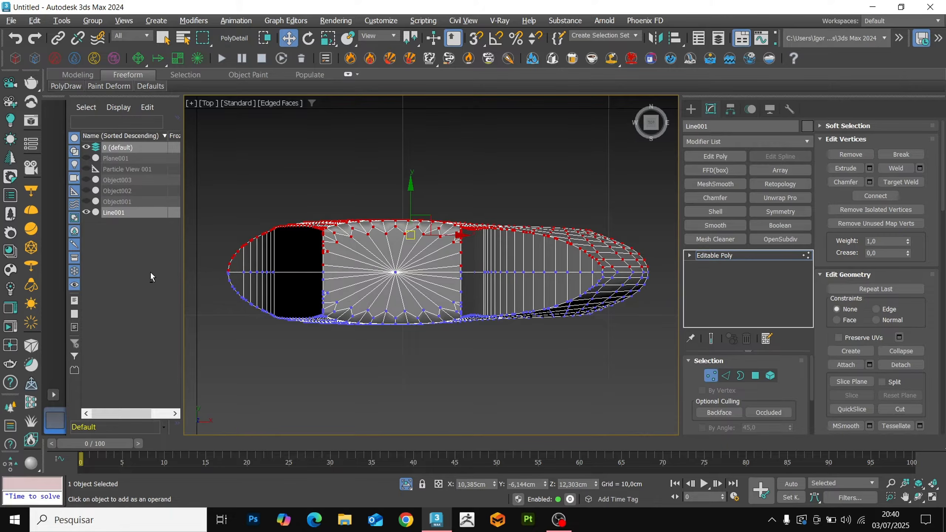
{"action": "scroll", "coordinate": [247, 280], "scroll_direction": "up", "scroll_amount": 5}
{"action": "scroll", "coordinate": [289, 305], "scroll_direction": "down", "scroll_amount": 5}
{"action": "key", "text": "Delete"}
Select the cap polygons on the upper end of the handle body with a region selection from the side
{"action": "key", "text": "f"}
{"action": "key", "text": "z"}
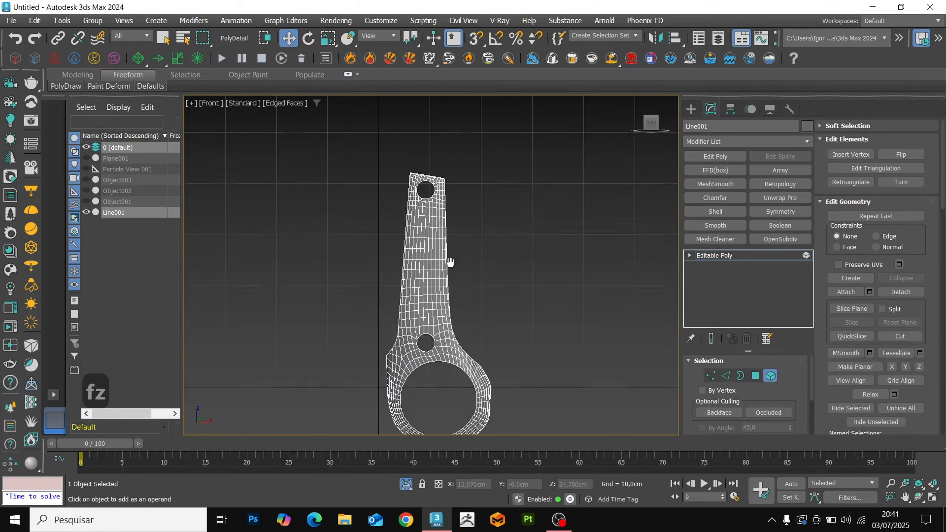
{"action": "scroll", "coordinate": [479, 234], "scroll_direction": "up", "scroll_amount": 4}
{"action": "key", "text": "1"}
{"action": "key", "text": "4"}
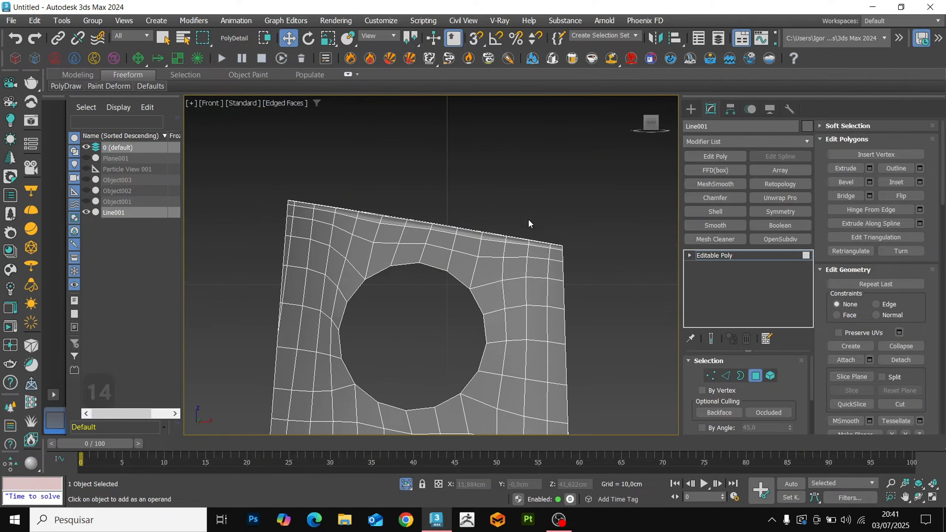
{"action": "middle_click_drag", "start_coordinate": [528, 222], "coordinate": [443, 242], "text": "alt"}
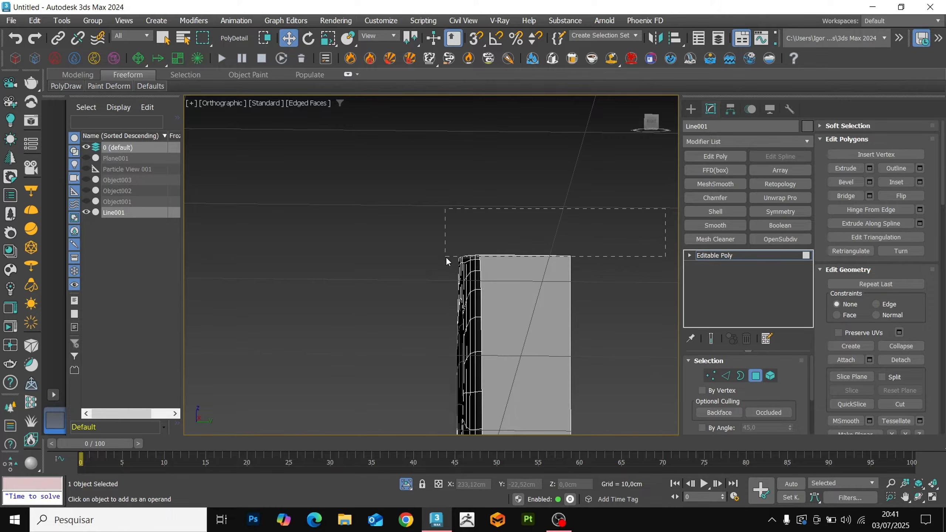
{"action": "left_click_drag", "start_coordinate": [446, 261], "coordinate": [446, 257]}
{"action": "middle_click_drag", "start_coordinate": [446, 257], "coordinate": [480, 277], "text": "alt"}
{"action": "scroll", "coordinate": [480, 278], "scroll_direction": "up", "scroll_amount": 3}
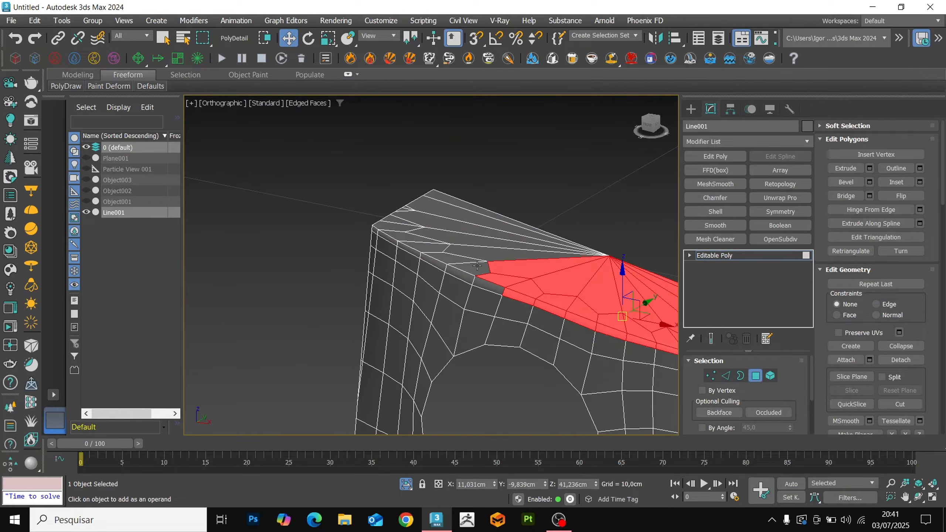
Add the missed polygons to the end cap selection and deselect any polygon outside the cap
{"action": "left_click", "coordinate": [411, 235], "text": "ctrl"}
{"action": "left_click", "coordinate": [401, 228], "text": "ctrl"}
{"action": "scroll", "coordinate": [404, 212], "scroll_direction": "up", "scroll_amount": 5}
{"action": "left_click", "coordinate": [411, 211], "text": "ctrl"}
{"action": "left_click", "coordinate": [447, 194], "text": "ctrl"}
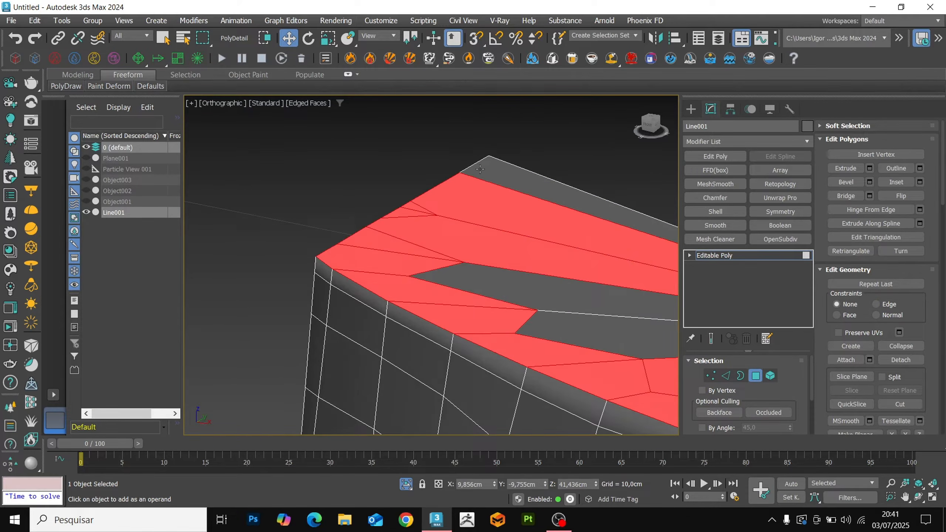
{"action": "left_click", "coordinate": [479, 170], "text": "ctrl"}
{"action": "scroll", "coordinate": [481, 171], "scroll_direction": "down", "scroll_amount": 5}
{"action": "middle_click_drag", "start_coordinate": [585, 268], "coordinate": [419, 231]}
{"action": "left_click", "coordinate": [386, 181], "text": "ctrl"}
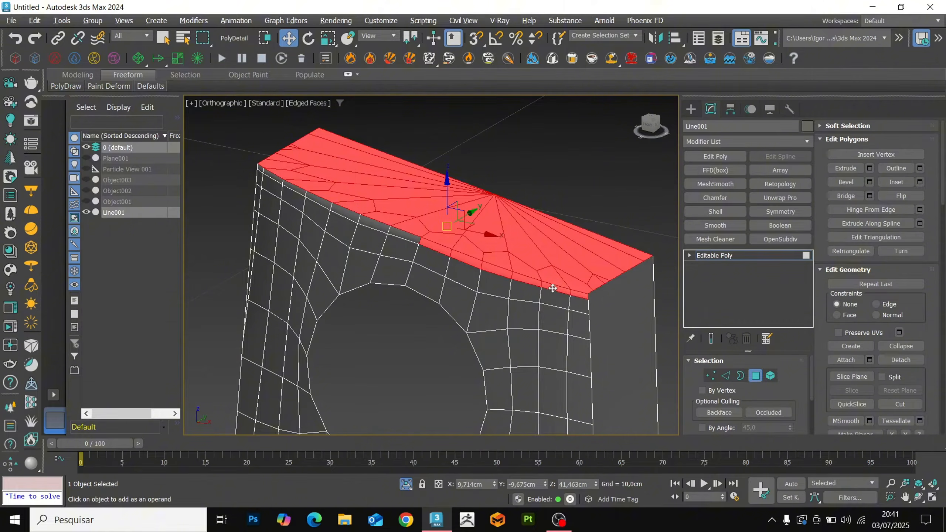
{"action": "left_click", "coordinate": [573, 291], "text": "alt"}
Auto-smooth the selected end cap polygons with a threshold of 45 and check the shading
{"action": "scroll", "coordinate": [520, 276], "scroll_direction": "down", "scroll_amount": 5}
{"action": "middle_click_drag", "start_coordinate": [520, 276], "coordinate": [522, 344], "text": "alt"}
{"action": "scroll", "coordinate": [476, 293], "scroll_direction": "down", "scroll_amount": 4}
{"action": "scroll", "coordinate": [522, 345], "scroll_direction": "up", "scroll_amount": 4}
{"action": "scroll", "coordinate": [908, 331], "scroll_direction": "down", "scroll_amount": 6}
{"action": "scroll", "coordinate": [871, 342], "scroll_direction": "down", "scroll_amount": 3}
{"action": "left_click", "coordinate": [852, 344]}
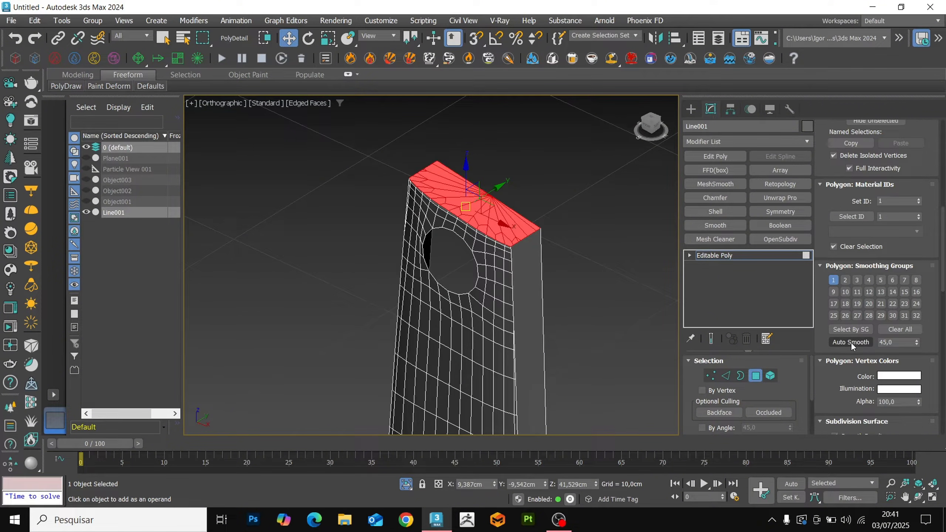
{"action": "left_click", "coordinate": [592, 222]}
{"action": "scroll", "coordinate": [505, 222], "scroll_direction": "up", "scroll_amount": 3}
{"action": "key", "text": "F4"}
{"action": "scroll", "coordinate": [505, 231], "scroll_direction": "down", "scroll_amount": 3}
{"action": "key", "text": "F4"}
Apply a Retopology modifier to the half handle body and compute it with a face count of 500
{"action": "middle_click_drag", "start_coordinate": [505, 238], "coordinate": [488, 292], "text": "alt"}
{"action": "left_click", "coordinate": [738, 257]}
{"action": "key", "text": "F4"}
{"action": "key", "text": "F4"}
{"action": "key", "text": "F4"}
{"action": "left_click", "coordinate": [793, 186]}
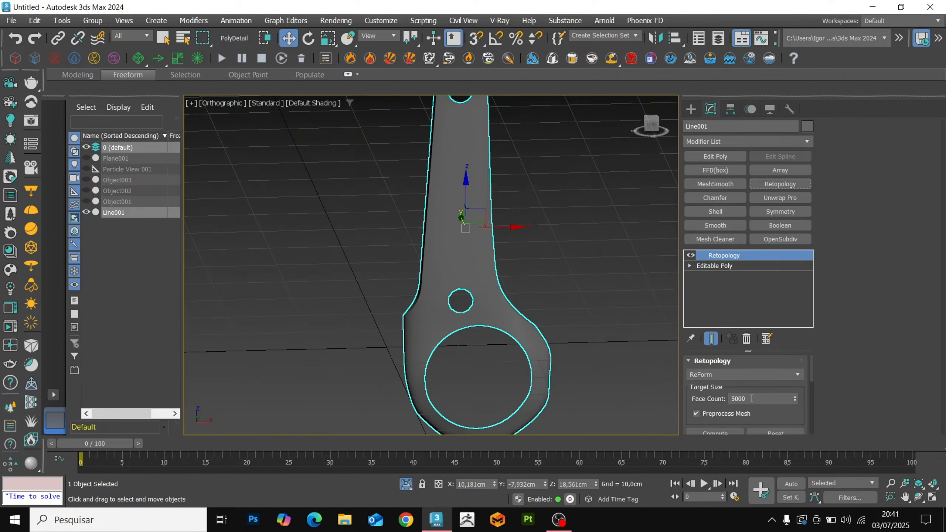
{"action": "scroll", "coordinate": [742, 406], "scroll_direction": "down", "scroll_amount": 5}
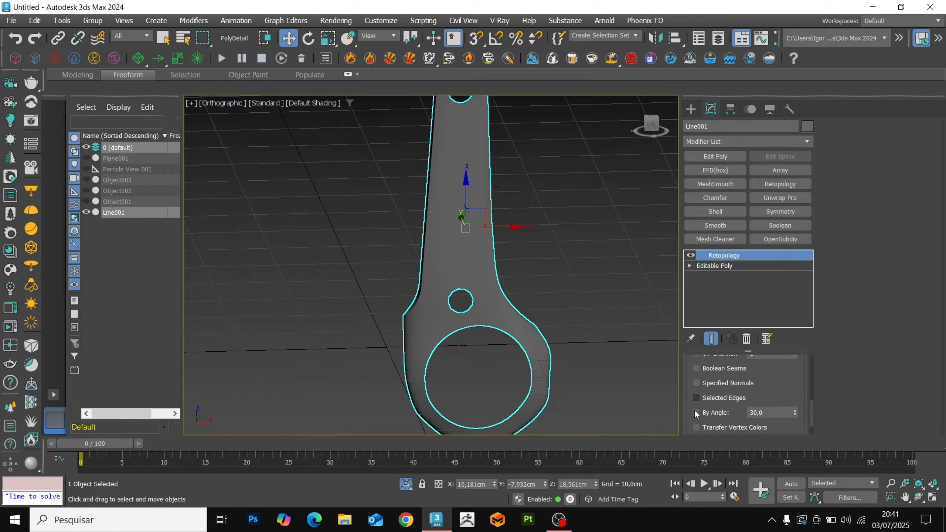
{"action": "scroll", "coordinate": [722, 397], "scroll_direction": "up", "scroll_amount": 5}
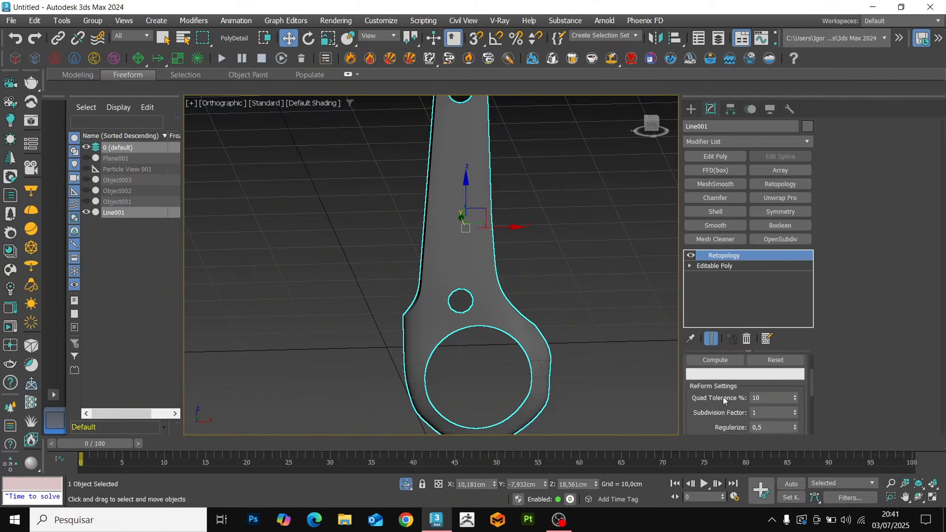
{"action": "left_click", "coordinate": [715, 404]}
{"action": "key", "text": "F4"}
{"action": "scroll", "coordinate": [505, 287], "scroll_direction": "down", "scroll_amount": 3}
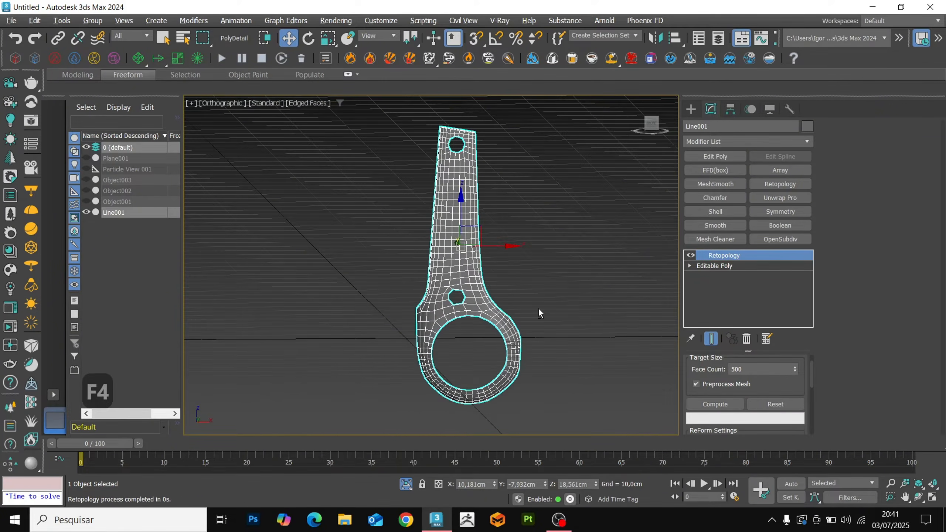
Check the retopologized body from an angle and the front, and convert it to an editable poly
{"action": "middle_click_drag", "start_coordinate": [540, 312], "coordinate": [395, 323], "text": "alt"}
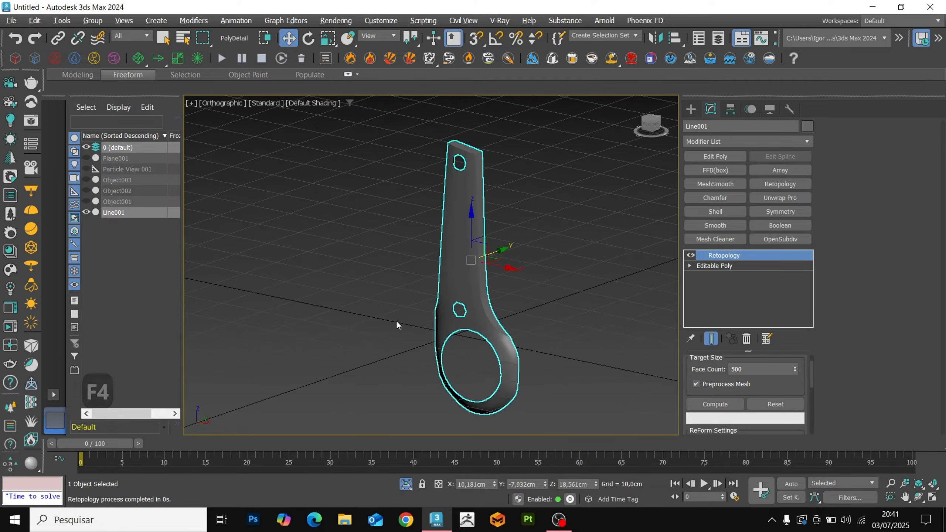
{"action": "key", "text": "f"}
{"action": "key", "text": "z"}
{"action": "key", "text": "F4"}
{"action": "scroll", "coordinate": [449, 313], "scroll_direction": "up", "scroll_amount": 3}
{"action": "key", "text": "F4"}
{"action": "mouse_move", "coordinate": [458, 313]}
{"action": "middle_mouse_down"}
{"action": "mouse_move", "coordinate": [452, 232]}
{"action": "mouse_move", "coordinate": [469, 283]}
{"action": "mouse_move", "coordinate": [454, 307]}
{"action": "middle_mouse_up"}
{"action": "scroll", "coordinate": [507, 247], "scroll_direction": "down", "scroll_amount": 1}
{"action": "key", "text": "F4"}
{"action": "key", "text": "F4"}
{"action": "key", "text": "ctrl+t"}
Make the lower screw hole's border circular and rotate it to line up with the surrounding edges
{"action": "scroll", "coordinate": [428, 271], "scroll_direction": "up", "scroll_amount": 1}
{"action": "key", "text": "3"}
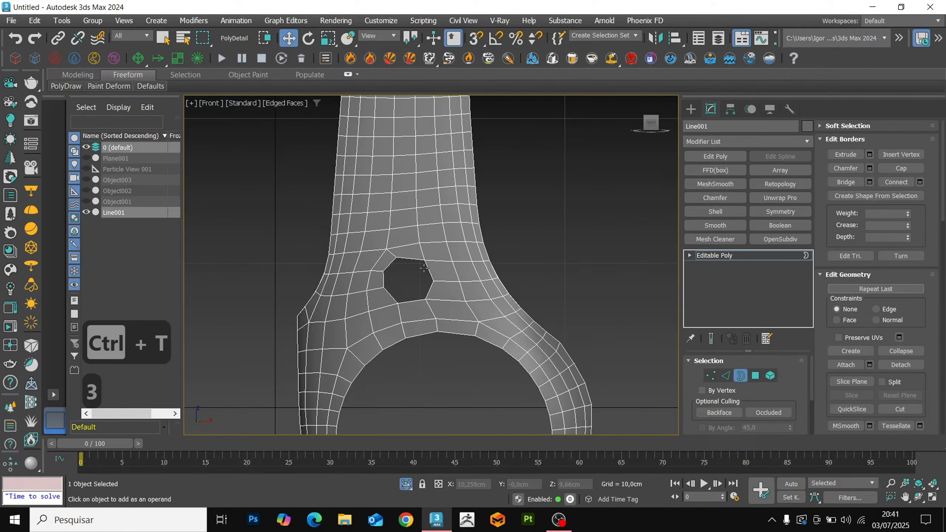
{"action": "left_click", "coordinate": [425, 272]}
{"action": "key", "text": "ctrl+shift+r"}
{"action": "scroll", "coordinate": [425, 270], "scroll_direction": "down", "scroll_amount": 1}
{"action": "middle_click_drag", "start_coordinate": [420, 225], "coordinate": [420, 279]}
{"action": "scroll", "coordinate": [422, 355], "scroll_direction": "up", "scroll_amount": 2}
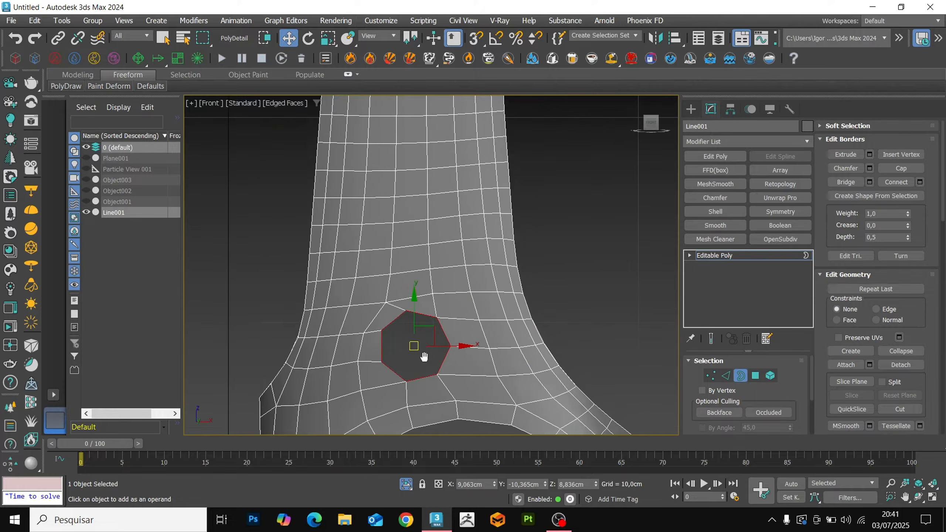
{"action": "key", "text": "e"}
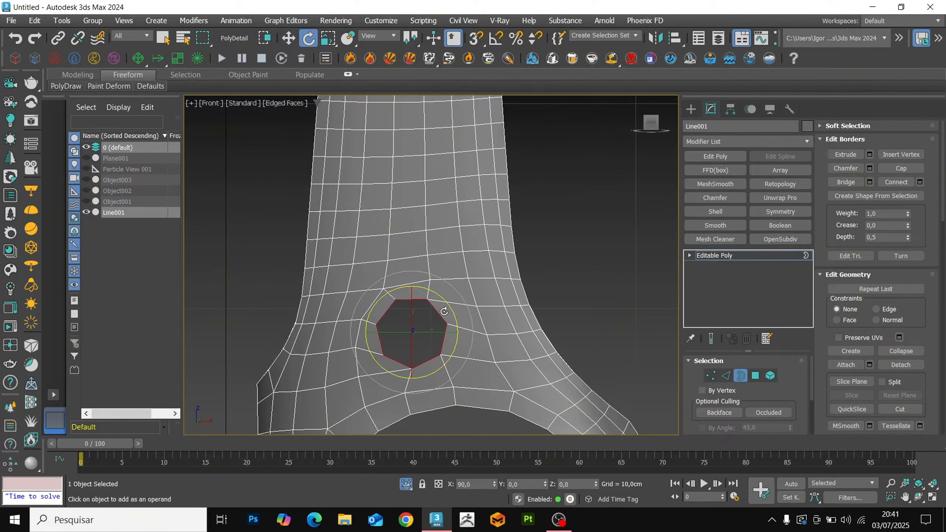
{"action": "scroll", "coordinate": [444, 311], "scroll_direction": "down", "scroll_amount": 3}
Select the upper screw hole's border and make it circular
{"action": "key", "text": "w"}
{"action": "middle_click_drag", "start_coordinate": [451, 129], "coordinate": [451, 210]}
{"action": "scroll", "coordinate": [451, 210], "scroll_direction": "up", "scroll_amount": 2}
{"action": "key", "text": "3"}
{"action": "key", "text": "3"}
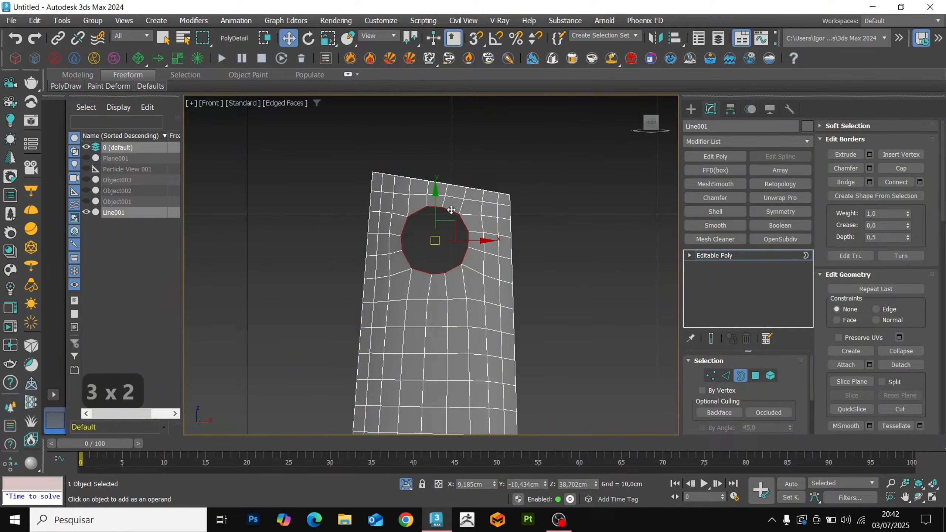
{"action": "key", "text": "ctrl+shift+r"}
Remove every second radial edge around the handle's ring, together with its vertices
{"action": "scroll", "coordinate": [450, 211], "scroll_direction": "down", "scroll_amount": 4}
{"action": "middle_click_drag", "start_coordinate": [453, 277], "coordinate": [428, 197]}
{"action": "middle_click_drag", "start_coordinate": [443, 421], "coordinate": [432, 285]}
{"action": "scroll", "coordinate": [428, 359], "scroll_direction": "up", "scroll_amount": 4}
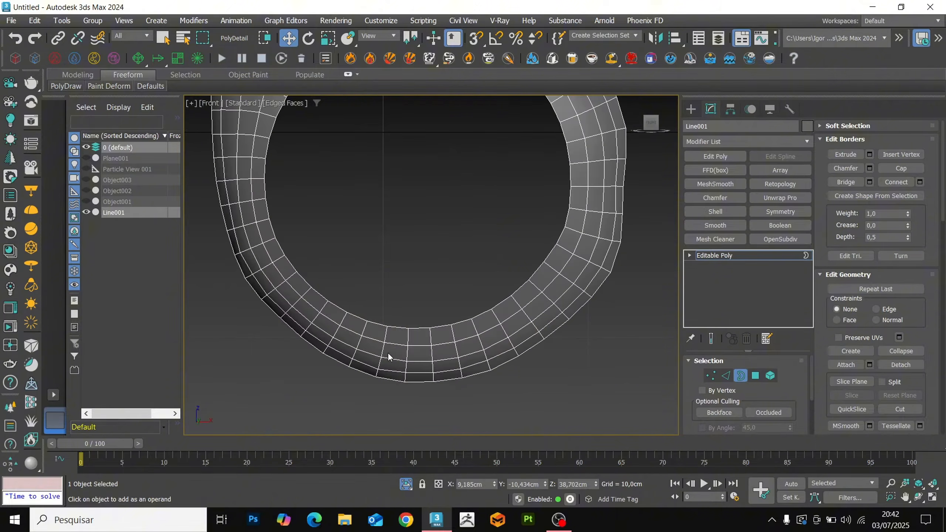
{"action": "scroll", "coordinate": [387, 356], "scroll_direction": "down", "scroll_amount": 2}
{"action": "key", "text": "2"}
{"action": "left_click", "coordinate": [277, 294], "text": "ctrl"}
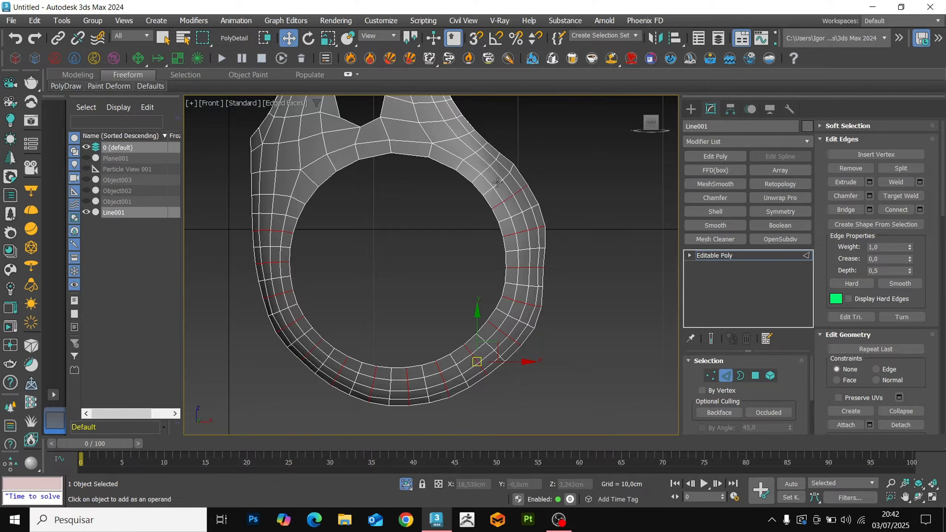
{"action": "key", "text": "ctrl+BackSpace"}
Remove two further edge loops from the handle body, starting with the one at the ring's upper shoulder
{"action": "double_click", "coordinate": [487, 170]}
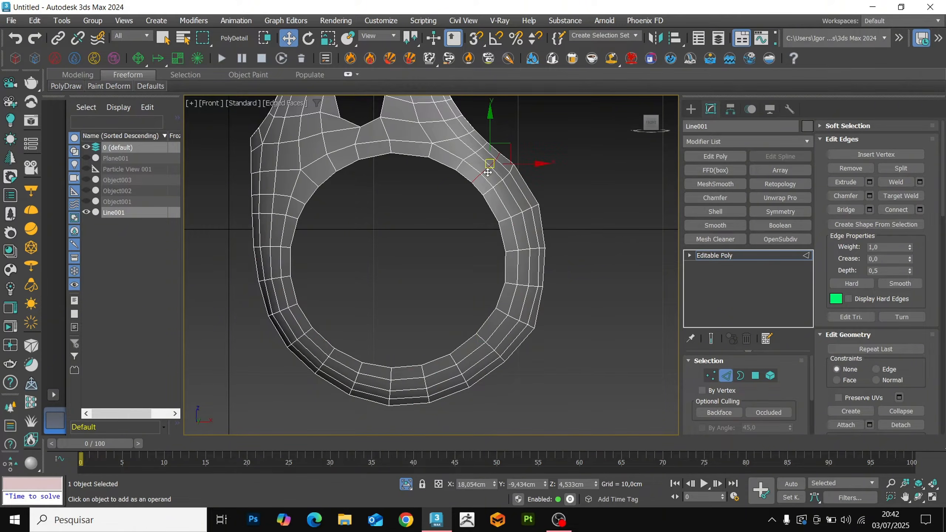
{"action": "key", "text": "ctrl+BackSpace"}
{"action": "key", "text": "F4"}
{"action": "key", "text": "F4"}
{"action": "scroll", "coordinate": [350, 237], "scroll_direction": "down", "scroll_amount": 2}
{"action": "scroll", "coordinate": [328, 264], "scroll_direction": "up", "scroll_amount": 2}
{"action": "middle_click_drag", "start_coordinate": [345, 237], "coordinate": [246, 276]}
{"action": "double_click", "coordinate": [328, 264]}
{"action": "key", "text": "ctrl+BackSpace"}
{"action": "scroll", "coordinate": [327, 264], "scroll_direction": "down", "scroll_amount": 3}
{"action": "key", "text": "F4"}
{"action": "key", "text": "2"}
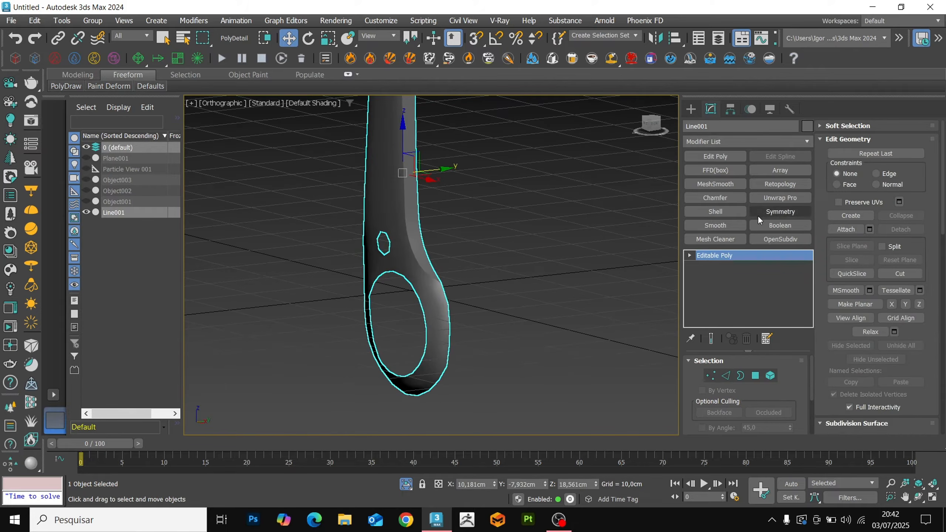
Rebuild the full handle body with a Symmetry modifier on the Z axis and convert it to an editable poly
{"action": "left_click", "coordinate": [770, 215]}
{"action": "left_click", "coordinate": [717, 430]}
{"action": "middle_click_drag", "start_coordinate": [608, 405], "coordinate": [499, 354], "text": "alt"}
{"action": "key", "text": "F4"}
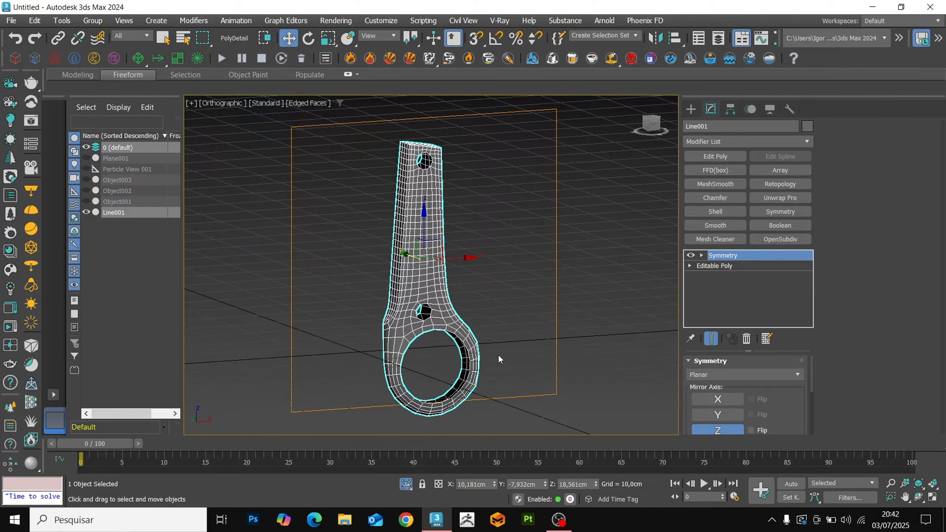
{"action": "key", "text": "ctrl+t"}
Show the whole scene again and isolate the long side inlay Object003
{"action": "key", "text": "f"}
{"action": "key", "text": "z"}
{"action": "key", "text": "alt+q"}
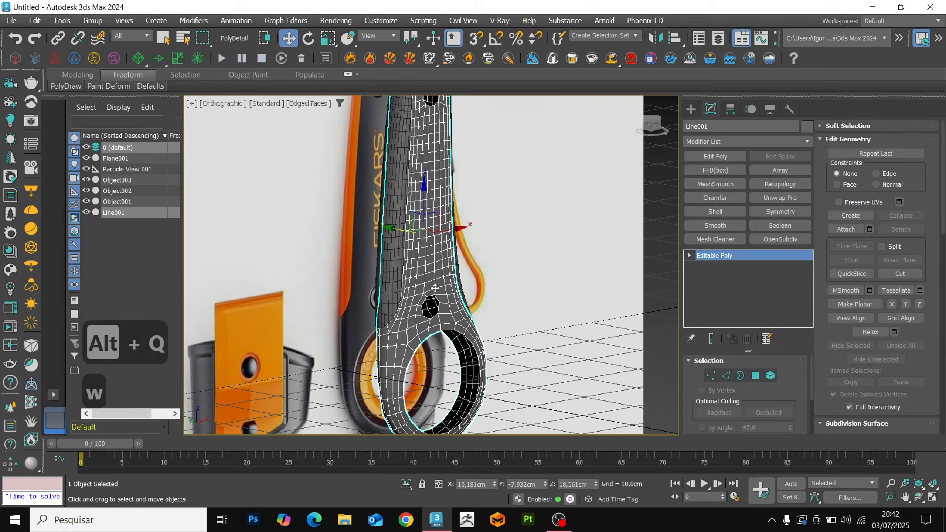
{"action": "middle_click_drag", "start_coordinate": [433, 316], "coordinate": [406, 369], "text": "alt"}
{"action": "scroll", "coordinate": [406, 369], "scroll_direction": "down", "scroll_amount": 3}
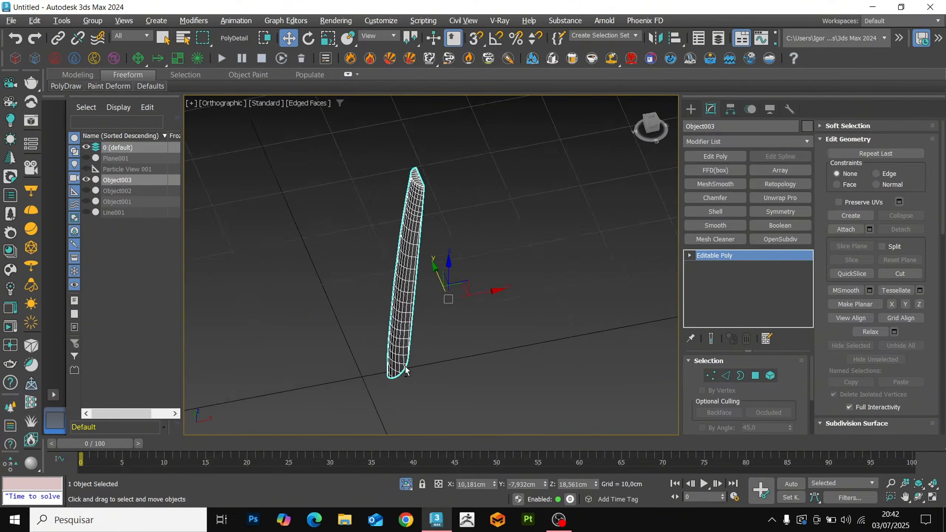
{"action": "scroll", "coordinate": [443, 212], "scroll_direction": "up", "scroll_amount": 4}
{"action": "middle_click_drag", "start_coordinate": [450, 227], "coordinate": [362, 229], "text": "alt"}
Mirror the side inlay with a Symmetry modifier on the Z axis and collapse it to an editable poly
{"action": "left_click", "coordinate": [780, 211]}
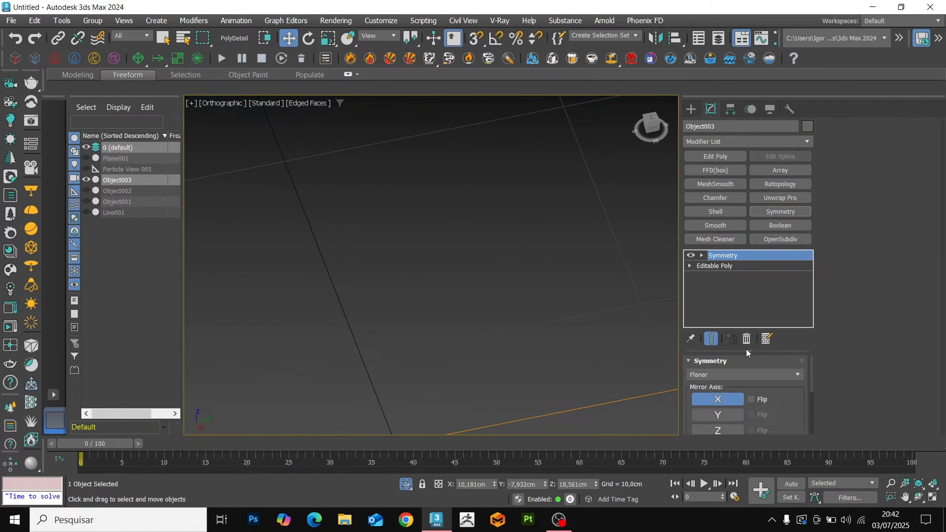
{"action": "key", "text": "t"}
{"action": "key", "text": "z"}
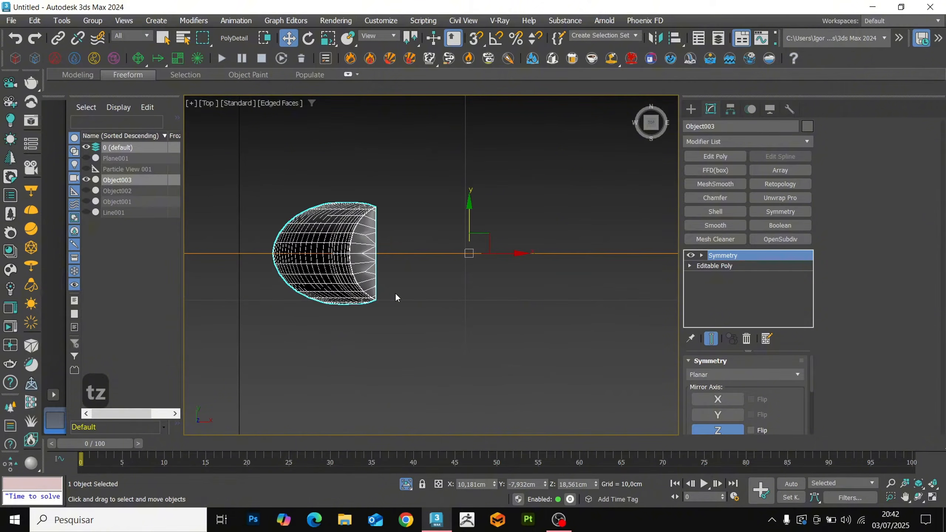
{"action": "key", "text": "ctrl+z"}
Delete the back half of the side inlay's vertices from the top view, keeping the centre row
{"action": "key", "text": "1"}
{"action": "key", "text": "F3"}
{"action": "left_click_drag", "start_coordinate": [483, 178], "coordinate": [232, 279]}
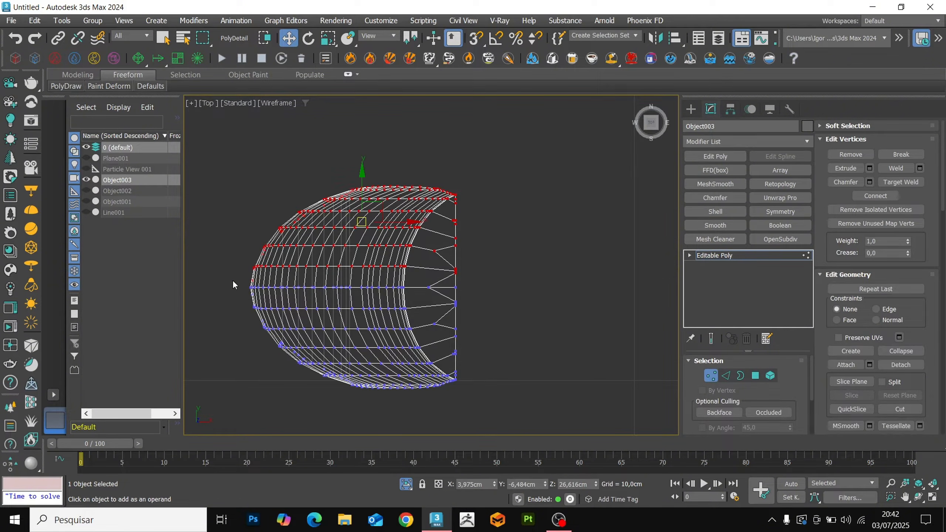
{"action": "key", "text": "Delete"}
{"action": "key", "text": "F3"}
{"action": "middle_click_drag", "start_coordinate": [232, 280], "coordinate": [491, 335], "text": "alt"}
{"action": "key", "text": "1"}
Select all polygons of the flat upper end cap on side inlay Object003 and apply Auto Smooth to them
{"action": "scroll", "coordinate": [443, 281], "scroll_direction": "up", "scroll_amount": 4}
{"action": "middle_click_drag", "start_coordinate": [461, 183], "coordinate": [443, 347]}
{"action": "key", "text": "F4"}
{"action": "key", "text": "F4"}
{"action": "key", "text": "4"}
{"action": "scroll", "coordinate": [515, 273], "scroll_direction": "up", "scroll_amount": 2}
{"action": "left_click", "coordinate": [515, 274]}
{"action": "left_click", "coordinate": [468, 247], "text": "ctrl"}
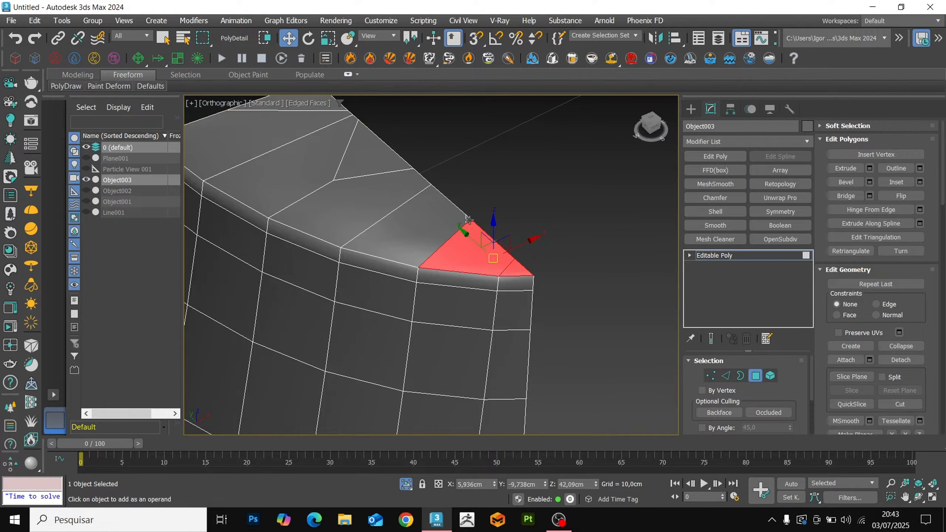
{"action": "left_click", "coordinate": [469, 220], "text": "ctrl"}
{"action": "left_click", "coordinate": [414, 229], "text": "ctrl"}
{"action": "middle_click_drag", "start_coordinate": [413, 229], "coordinate": [509, 337]}
{"action": "left_click", "coordinate": [449, 313], "text": "ctrl"}
{"action": "left_click", "coordinate": [463, 265], "text": "ctrl"}
{"action": "left_click", "coordinate": [396, 268], "text": "ctrl"}
{"action": "left_click", "coordinate": [398, 239], "text": "ctrl"}
{"action": "left_click", "coordinate": [401, 205], "text": "ctrl"}
{"action": "scroll", "coordinate": [907, 318], "scroll_direction": "down", "scroll_amount": 10}
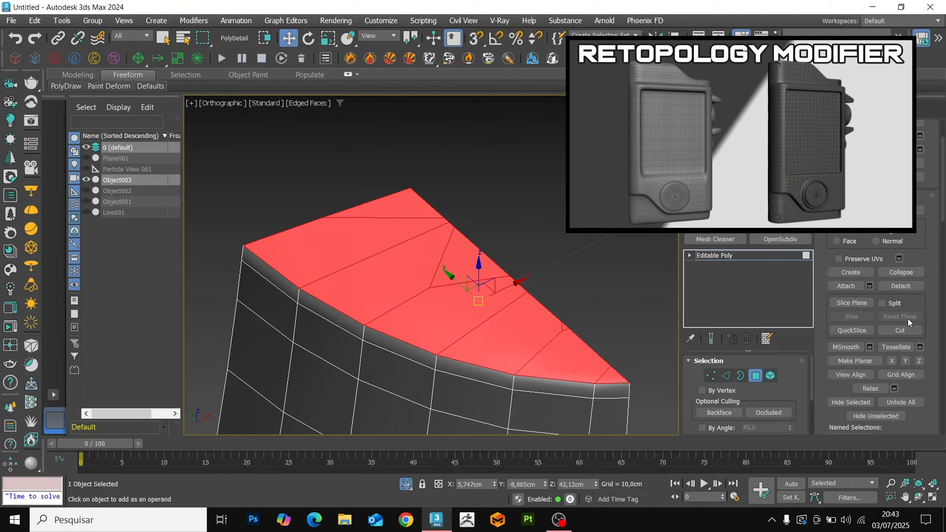
{"action": "left_click", "coordinate": [851, 357]}
{"action": "key", "text": "F4"}
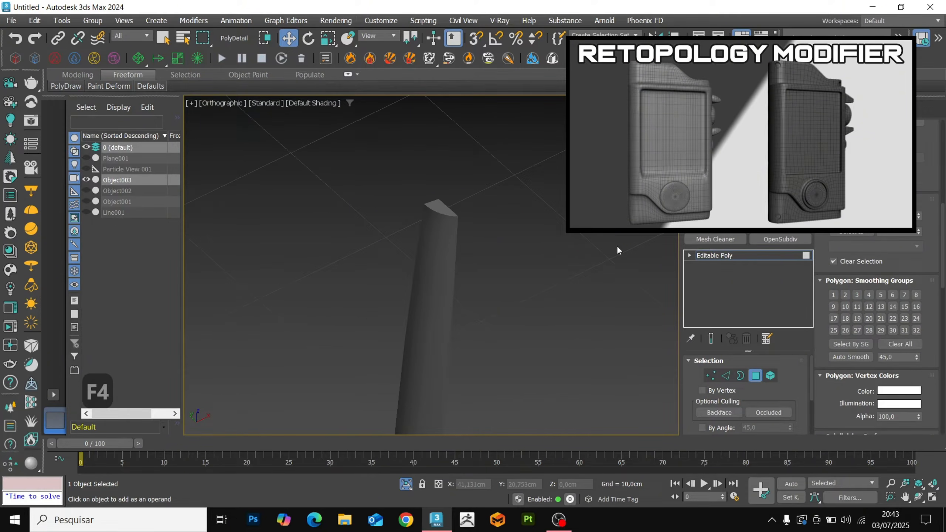
{"action": "middle_click_drag", "start_coordinate": [455, 201], "coordinate": [466, 197], "text": "alt"}
{"action": "left_click", "coordinate": [717, 257]}
Add a Retopology modifier to the halved side inlay with a face count of 200 and compute it
{"action": "key", "text": "F4"}
{"action": "scroll", "coordinate": [520, 328], "scroll_direction": "down", "scroll_amount": 4}
{"action": "middle_click_drag", "start_coordinate": [521, 328], "coordinate": [492, 298], "text": "alt"}
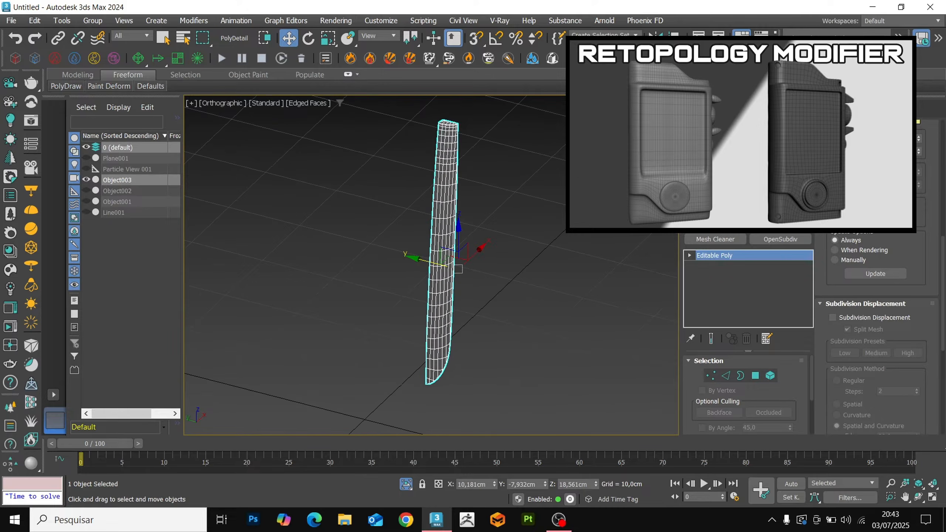
{"action": "left_click", "coordinate": [778, 184]}
{"action": "left_click", "coordinate": [753, 400]}
{"action": "type", "text": "2"}
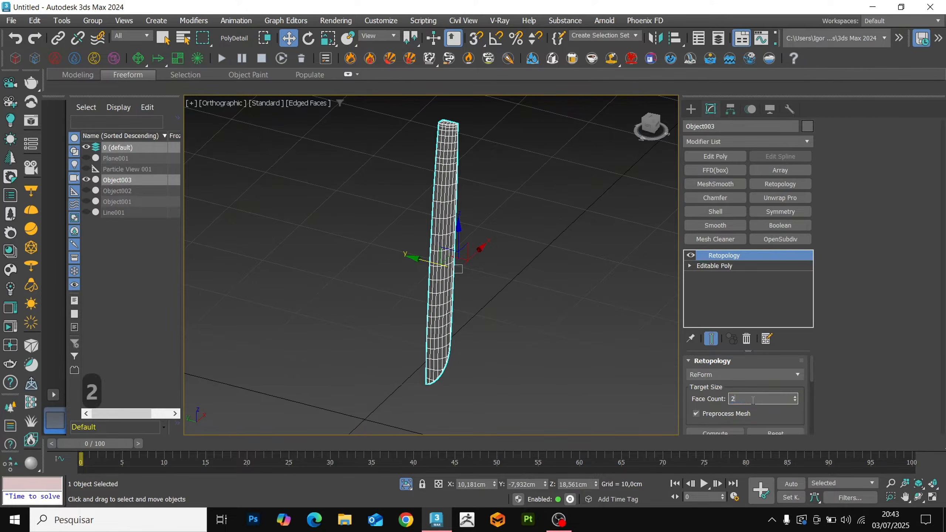
{"action": "type", "text": "00"}
{"action": "key", "text": "Return"}
{"action": "scroll", "coordinate": [705, 400], "scroll_direction": "down", "scroll_amount": 5}
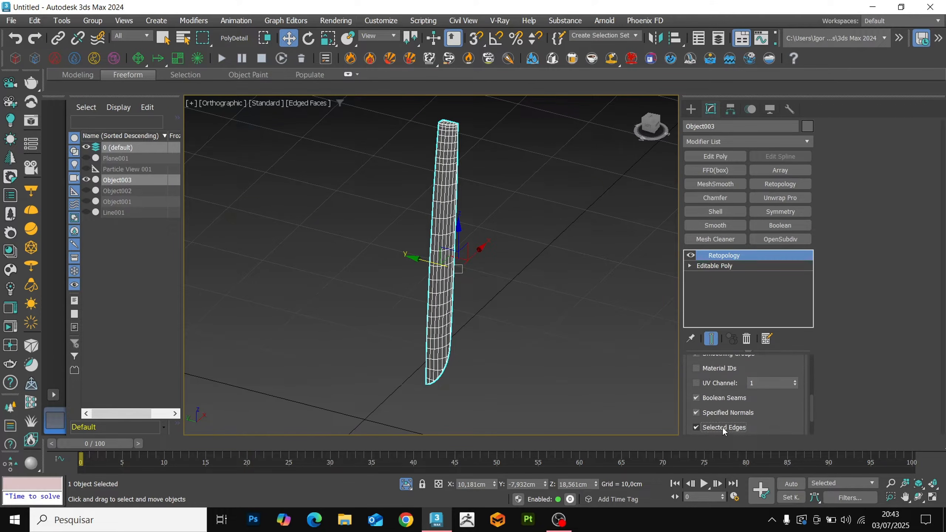
{"action": "scroll", "coordinate": [723, 431], "scroll_direction": "up", "scroll_amount": 5}
{"action": "left_click", "coordinate": [715, 404]}
{"action": "key", "text": "F4"}
{"action": "middle_click_drag", "start_coordinate": [545, 272], "coordinate": [482, 353], "text": "alt"}
{"action": "key", "text": "F4"}
{"action": "scroll", "coordinate": [452, 350], "scroll_direction": "up", "scroll_amount": 5}
{"action": "scroll", "coordinate": [458, 354], "scroll_direction": "down", "scroll_amount": 3}
Collapse the retopologized inlay, mirror it with a Symmetry modifier and collapse it to an editable poly
{"action": "key", "text": "ctrl+t"}
{"action": "scroll", "coordinate": [480, 358], "scroll_direction": "down", "scroll_amount": 3}
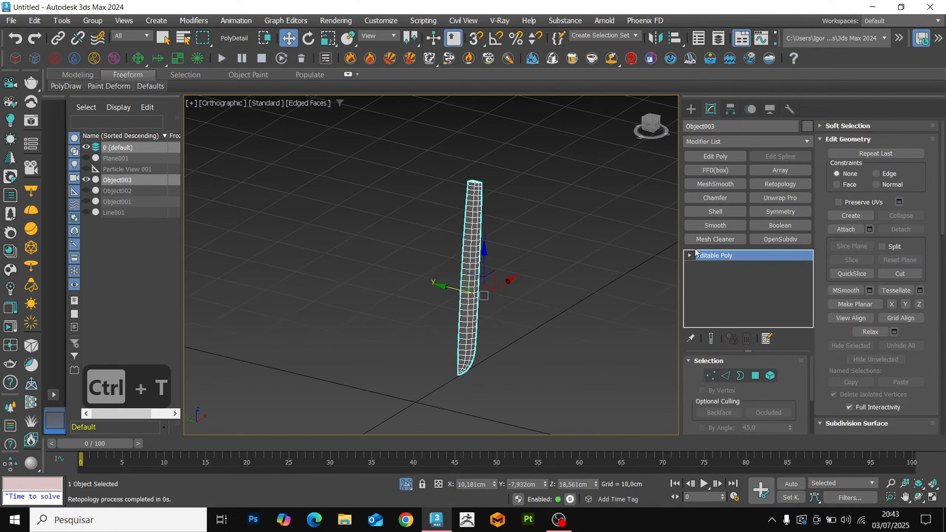
{"action": "left_click", "coordinate": [780, 211]}
{"action": "key", "text": "ctrl+t"}
{"action": "middle_click_drag", "start_coordinate": [478, 286], "coordinate": [418, 300]}
Show the whole scene again and isolate the opposite side inlay Object002
{"action": "key", "text": "alt+q"}
{"action": "left_click", "coordinate": [503, 323]}
{"action": "key", "text": "alt+q"}
{"action": "middle_click_drag", "start_coordinate": [557, 328], "coordinate": [633, 283], "text": "alt"}
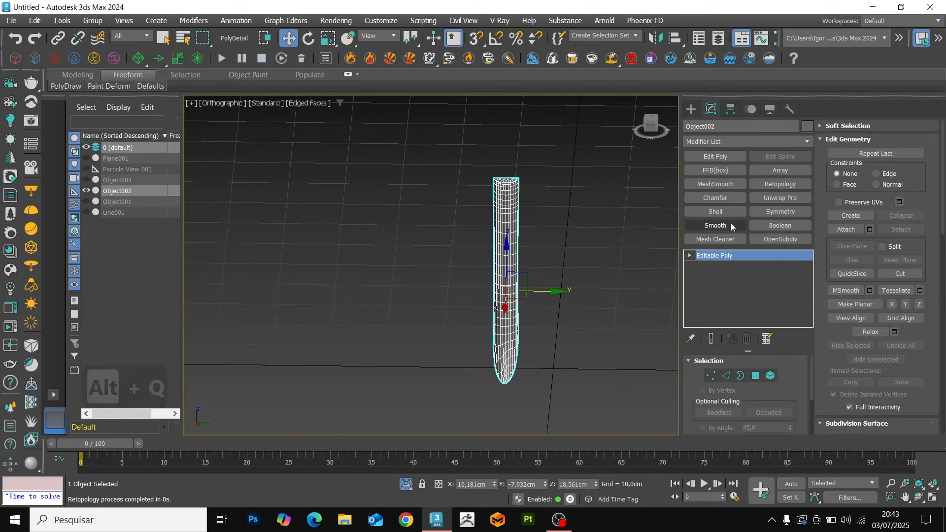
Mirror inlay Object002 with a Symmetry modifier on the Z axis and collapse it to an editable poly
{"action": "left_click", "coordinate": [780, 212]}
{"action": "middle_click_drag", "start_coordinate": [611, 350], "coordinate": [540, 361], "text": "alt"}
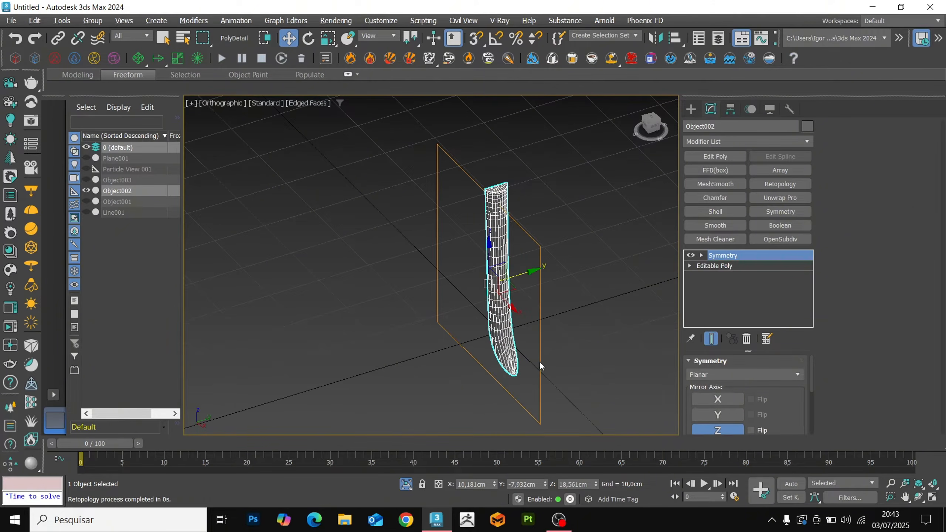
{"action": "key", "text": "t"}
{"action": "key", "text": "z"}
{"action": "key", "text": "ctrl+t"}
Delete the back half of Object002's vertices from the top view in wireframe, keeping the centre row
{"action": "scroll", "coordinate": [544, 262], "scroll_direction": "up", "scroll_amount": 7}
{"action": "key", "text": "1"}
{"action": "key", "text": "F3"}
{"action": "middle_click_drag", "start_coordinate": [525, 241], "coordinate": [524, 253]}
{"action": "scroll", "coordinate": [524, 254], "scroll_direction": "down", "scroll_amount": 2}
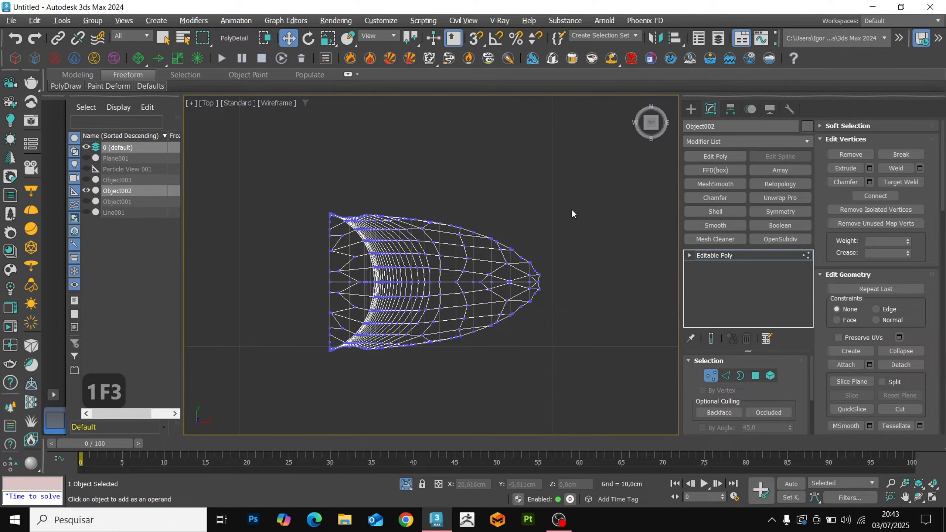
{"action": "left_click_drag", "start_coordinate": [276, 278], "coordinate": [269, 277]}
{"action": "key", "text": "Delete"}
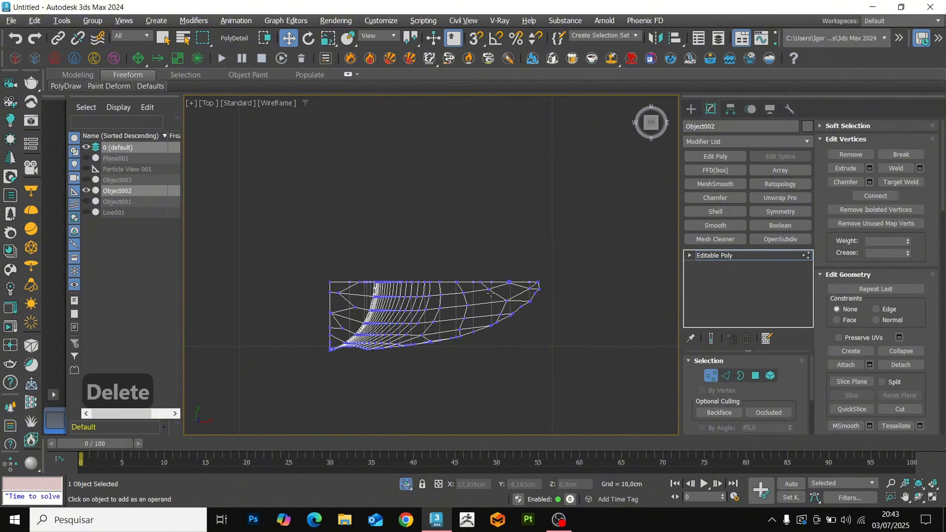
{"action": "mouse_move", "coordinate": [321, 266]}
{"action": "middle_mouse_down", "text": "alt"}
{"action": "mouse_move", "coordinate": [508, 293]}
{"action": "mouse_move", "coordinate": [530, 325]}
{"action": "mouse_move", "coordinate": [548, 308]}
{"action": "mouse_move", "coordinate": [392, 293]}
{"action": "mouse_move", "coordinate": [425, 328]}
{"action": "middle_mouse_up", "text": "alt"}
{"action": "key", "text": "F3"}
{"action": "key", "text": "1"}
Delete the stray vertex near the pointed lower tip of the halved inlay Object002
{"action": "scroll", "coordinate": [392, 293], "scroll_direction": "down", "scroll_amount": 3}
{"action": "scroll", "coordinate": [458, 373], "scroll_direction": "up", "scroll_amount": 4}
{"action": "middle_click_drag", "start_coordinate": [458, 373], "coordinate": [418, 353], "text": "alt"}
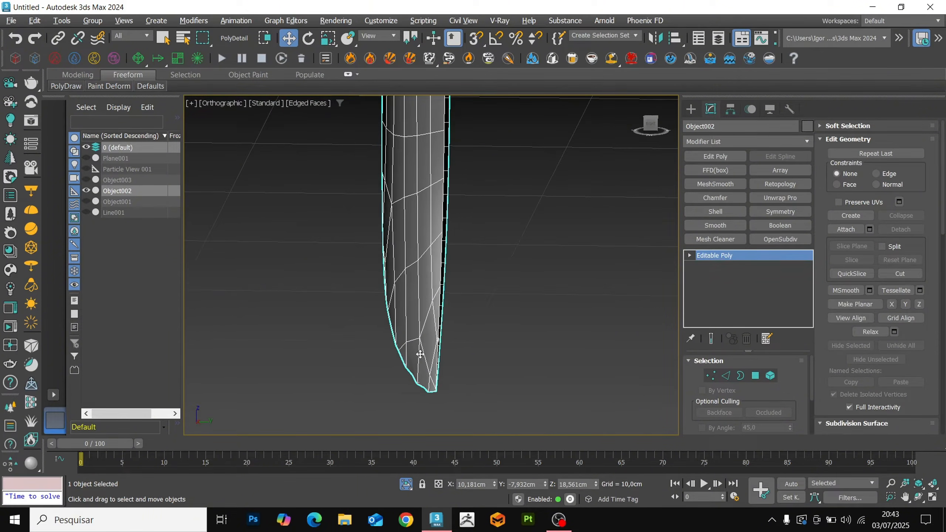
{"action": "key", "text": "1"}
{"action": "scroll", "coordinate": [430, 336], "scroll_direction": "up", "scroll_amount": 8}
{"action": "left_click", "coordinate": [425, 323]}
{"action": "key", "text": "Delete"}
{"action": "key", "text": "1"}
{"action": "scroll", "coordinate": [431, 332], "scroll_direction": "down", "scroll_amount": 6}
{"action": "key", "text": "F4"}
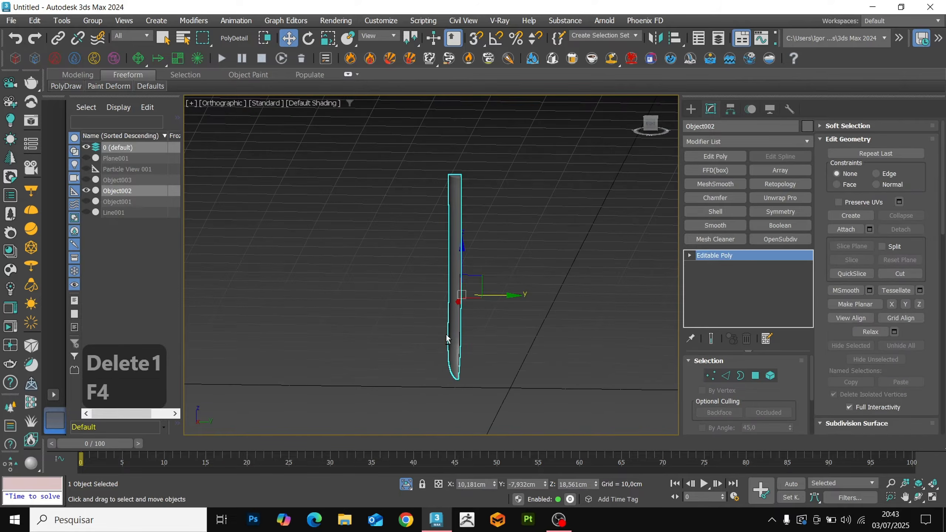
Select all polygons of Object002's flat upper end cap and apply Auto Smooth to them
{"action": "key", "text": "F4"}
{"action": "scroll", "coordinate": [458, 211], "scroll_direction": "up", "scroll_amount": 7}
{"action": "key", "text": "4"}
{"action": "scroll", "coordinate": [383, 221], "scroll_direction": "up", "scroll_amount": 4}
{"action": "left_click", "coordinate": [301, 270]}
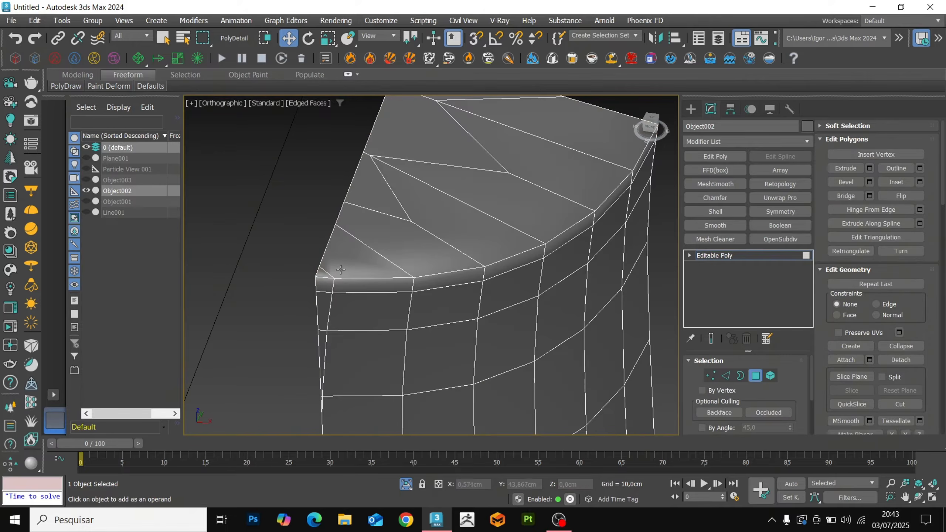
{"action": "left_click", "coordinate": [356, 258], "text": "ctrl"}
{"action": "left_click", "coordinate": [376, 233], "text": "ctrl"}
{"action": "left_click", "coordinate": [386, 203], "text": "ctrl"}
{"action": "left_click", "coordinate": [430, 175], "text": "ctrl"}
{"action": "left_click", "coordinate": [470, 147], "text": "ctrl"}
{"action": "left_click", "coordinate": [483, 139], "text": "ctrl"}
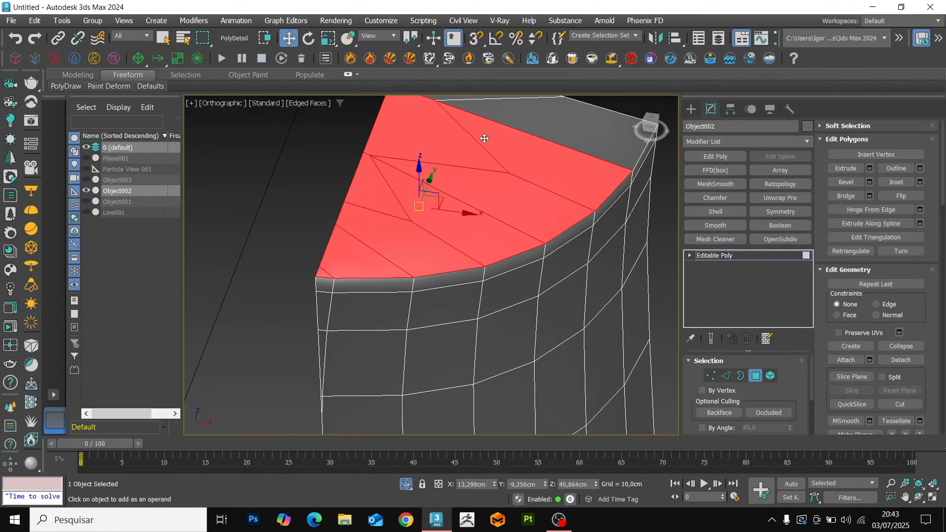
{"action": "middle_click_drag", "start_coordinate": [483, 139], "coordinate": [469, 252]}
{"action": "left_click", "coordinate": [475, 211], "text": "ctrl"}
{"action": "scroll", "coordinate": [895, 331], "scroll_direction": "down", "scroll_amount": 10}
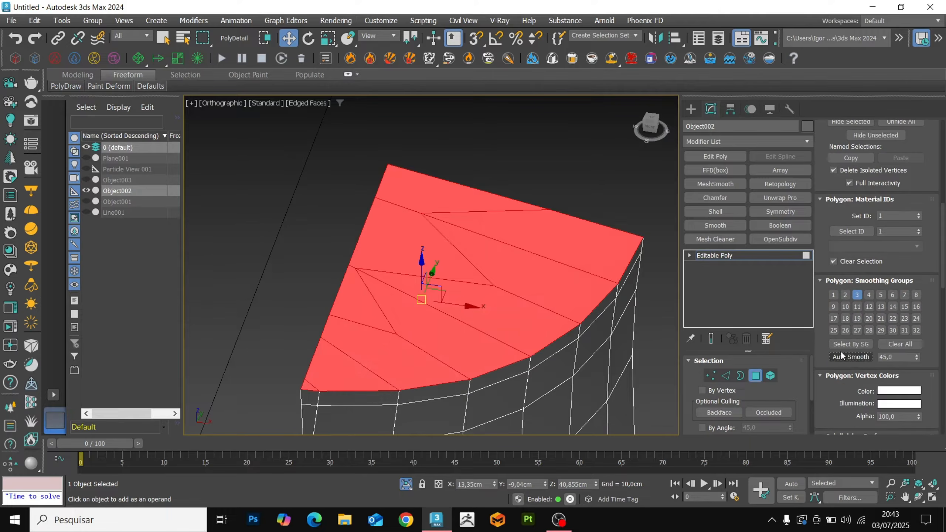
{"action": "left_click", "coordinate": [726, 255]}
Retopologize the halved inlay Object002 with a Retopology modifier, leaving Boolean Seams, Specified Normals and Selected Edges unchecked
{"action": "left_click", "coordinate": [774, 185]}
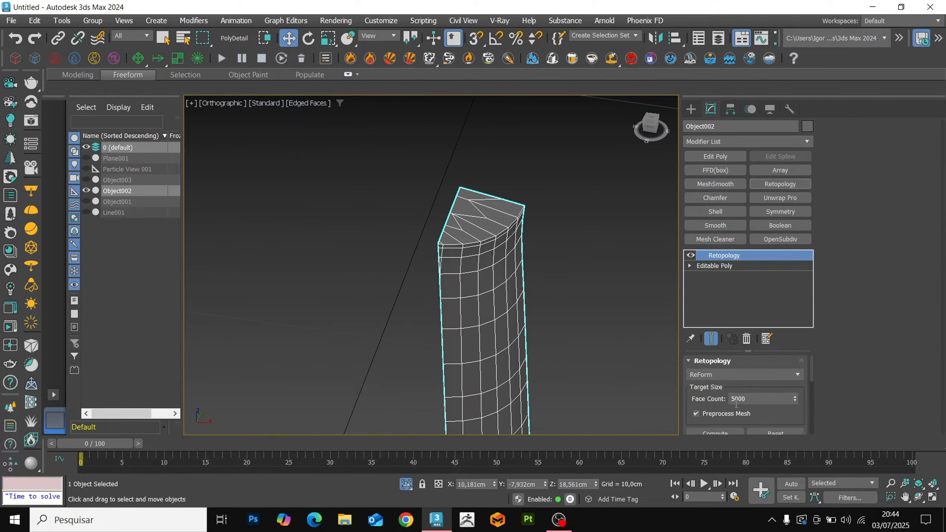
{"action": "scroll", "coordinate": [729, 399], "scroll_direction": "down", "scroll_amount": 5}
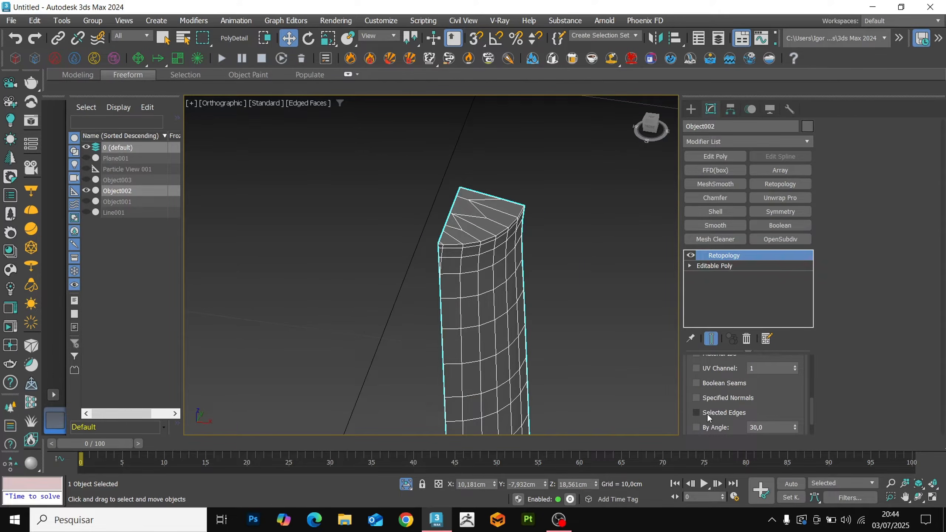
{"action": "scroll", "coordinate": [714, 388], "scroll_direction": "up", "scroll_amount": 5}
{"action": "left_click", "coordinate": [714, 377]}
{"action": "scroll", "coordinate": [519, 300], "scroll_direction": "down", "scroll_amount": 2}
{"action": "key", "text": "F4"}
{"action": "middle_click_drag", "start_coordinate": [519, 300], "coordinate": [388, 216]}
{"action": "middle_click_drag", "start_coordinate": [442, 350], "coordinate": [425, 246]}
{"action": "key", "text": "F4"}
{"action": "scroll", "coordinate": [452, 400], "scroll_direction": "up", "scroll_amount": 6}
{"action": "scroll", "coordinate": [462, 412], "scroll_direction": "down", "scroll_amount": 5}
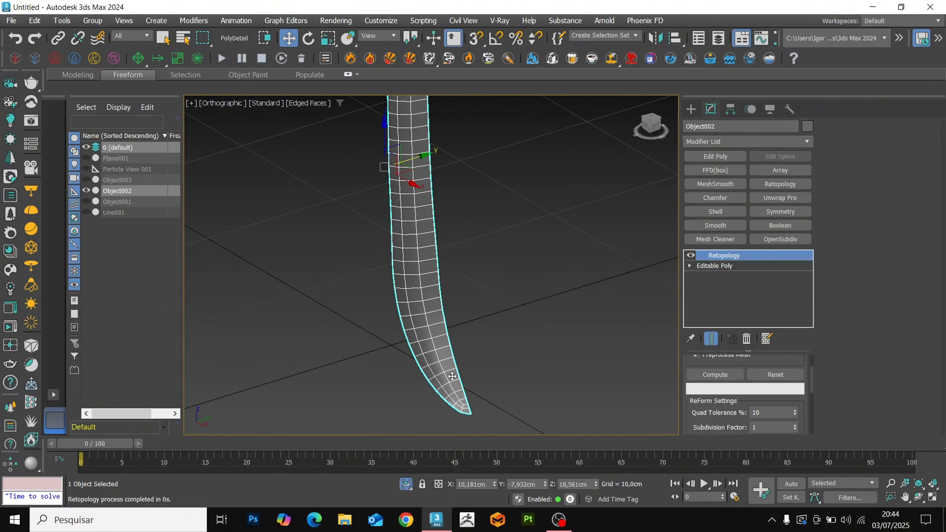
Collapse the retopologized Object002, mirror it with a Symmetry modifier on the Z axis and convert it to an editable poly
{"action": "key", "text": "ctrl+t"}
{"action": "left_click", "coordinate": [767, 211]}
{"action": "left_click", "coordinate": [718, 430]}
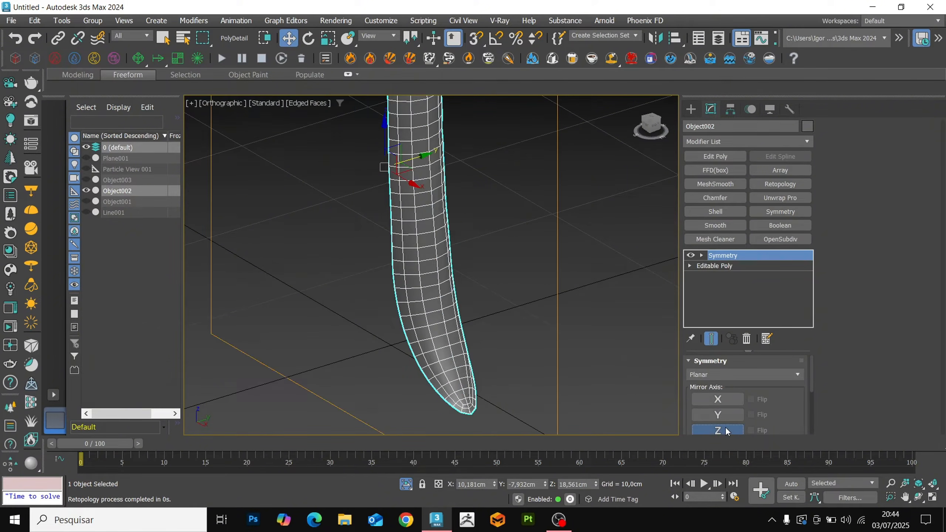
{"action": "middle_click_drag", "start_coordinate": [522, 372], "coordinate": [452, 356], "text": "alt"}
{"action": "key", "text": "ctrl+t"}
Show the whole scene again and isolate the four handle parts Object003, Object002, Object001 and Line001
{"action": "key", "text": "alt+q"}
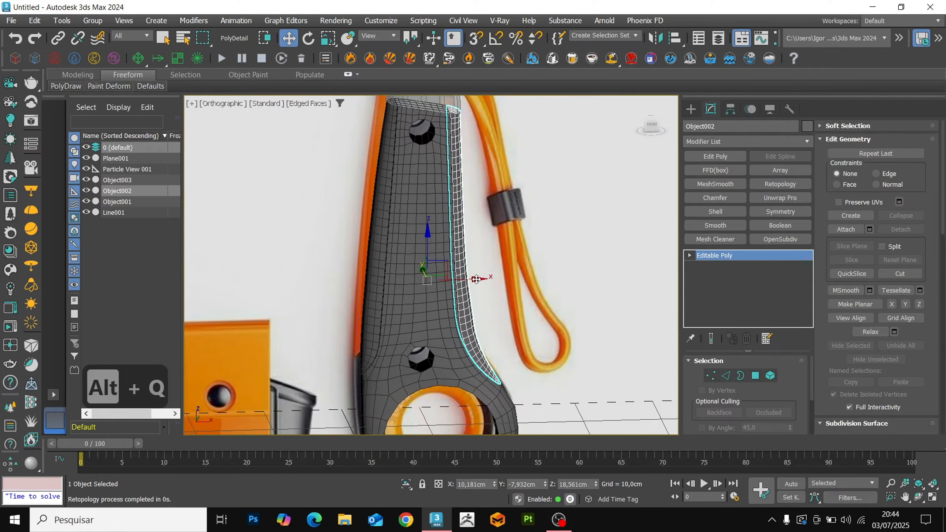
{"action": "middle_click_drag", "start_coordinate": [413, 182], "coordinate": [422, 292]}
{"action": "left_click", "coordinate": [432, 198], "text": "ctrl"}
{"action": "key", "text": "alt+q"}
{"action": "middle_click_drag", "start_coordinate": [438, 253], "coordinate": [514, 274], "text": "alt"}
{"action": "scroll", "coordinate": [445, 201], "scroll_direction": "up", "scroll_amount": 5}
{"action": "scroll", "coordinate": [443, 197], "scroll_direction": "up", "scroll_amount": 3}
{"action": "key", "text": "F4"}
{"action": "key", "text": "F4"}
{"action": "scroll", "coordinate": [477, 273], "scroll_direction": "down", "scroll_amount": 6}
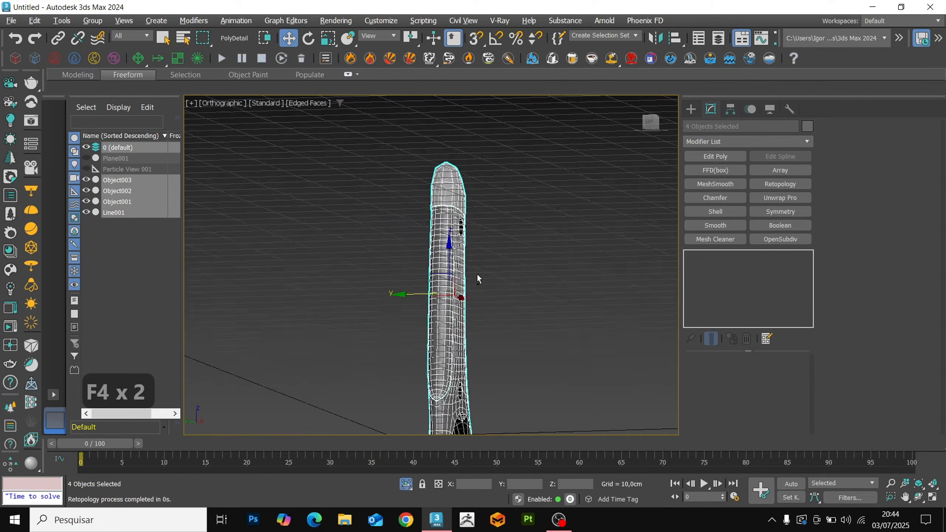
Scale the four handle parts together along the Y axis from the top view to thicken the handle slightly
{"action": "key", "text": "t"}
{"action": "key", "text": "z"}
{"action": "key", "text": "r"}
{"action": "left_click_drag", "start_coordinate": [411, 226], "coordinate": [412, 211]}
{"action": "key", "text": "w"}
{"action": "scroll", "coordinate": [445, 276], "scroll_direction": "down", "scroll_amount": 5}
{"action": "middle_click_drag", "start_coordinate": [445, 283], "coordinate": [498, 316], "text": "alt"}
{"action": "key", "text": "F4"}
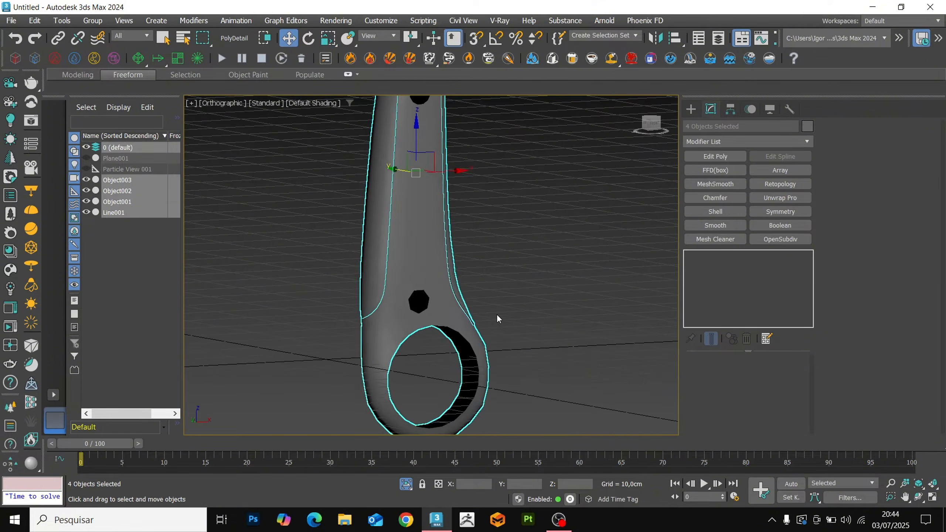
{"action": "left_click", "coordinate": [515, 299]}
Select both side inlays, Object003 and Object002, in the front view and give them a lighter grey object colour
{"action": "key", "text": "f"}
{"action": "key", "text": "z"}
{"action": "key", "text": "F4"}
{"action": "key", "text": "F4"}
{"action": "scroll", "coordinate": [453, 306], "scroll_direction": "up", "scroll_amount": 5}
{"action": "left_click", "coordinate": [437, 303]}
{"action": "left_click", "coordinate": [437, 303]}
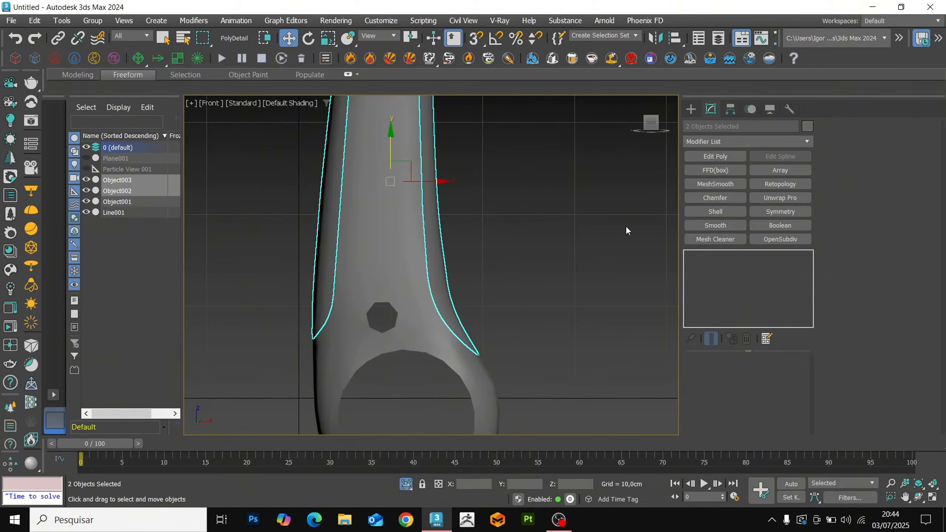
{"action": "left_click", "coordinate": [807, 127]}
{"action": "left_click", "coordinate": [542, 324]}
{"action": "left_click", "coordinate": [516, 299]}
Examine how the inlay's lower tip meets the handle body near the ring, with and without mesh edges
{"action": "scroll", "coordinate": [516, 299], "scroll_direction": "down", "scroll_amount": 3}
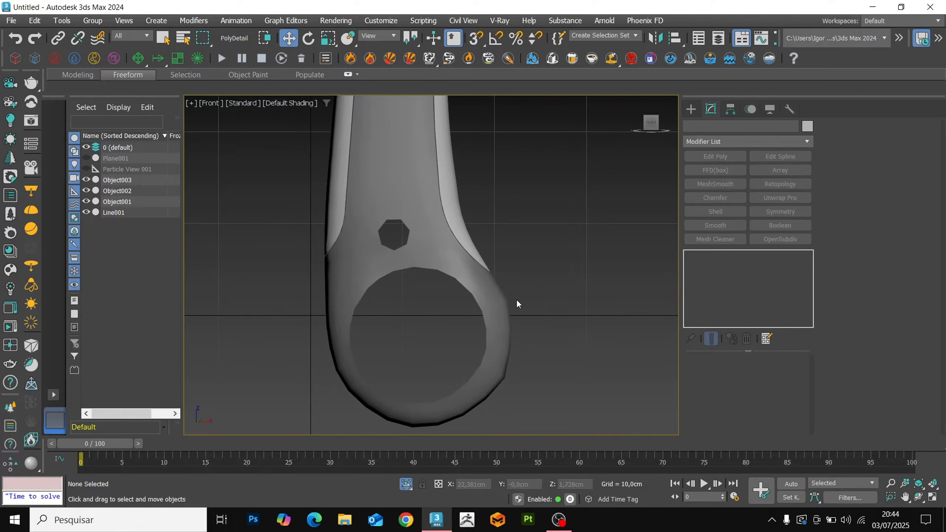
{"action": "key", "text": "F4"}
{"action": "scroll", "coordinate": [498, 279], "scroll_direction": "up", "scroll_amount": 3}
{"action": "key", "text": "F4"}
{"action": "scroll", "coordinate": [552, 290], "scroll_direction": "down", "scroll_amount": 2}
{"action": "left_click", "coordinate": [527, 313]}
{"action": "middle_click_drag", "start_coordinate": [563, 315], "coordinate": [540, 321], "text": "alt"}
{"action": "scroll", "coordinate": [548, 274], "scroll_direction": "up", "scroll_amount": 4}
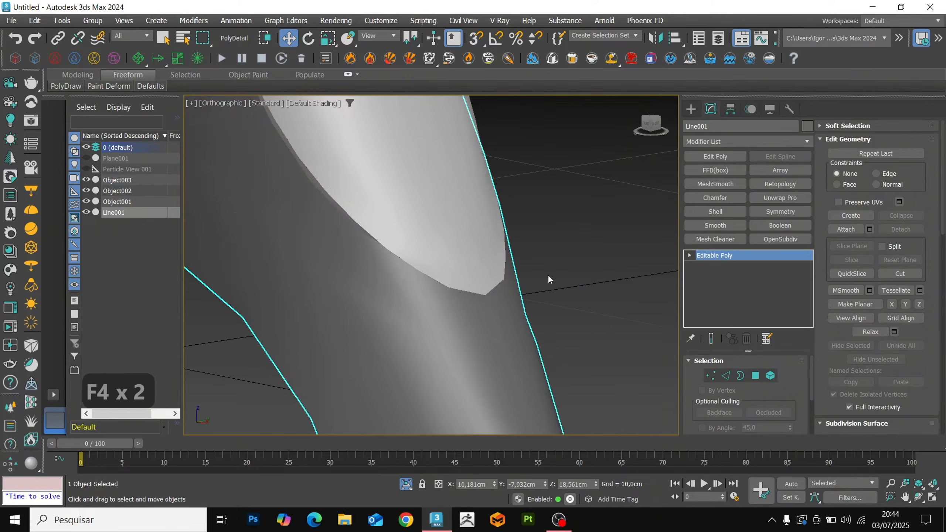
{"action": "scroll", "coordinate": [548, 295], "scroll_direction": "down", "scroll_amount": 4}
{"action": "key", "text": "F4"}
{"action": "scroll", "coordinate": [541, 294], "scroll_direction": "up", "scroll_amount": 4}
{"action": "key", "text": "F3"}
{"action": "key", "text": "F3"}
{"action": "key", "text": "F4"}
{"action": "key", "text": "F4"}
{"action": "scroll", "coordinate": [544, 291], "scroll_direction": "down", "scroll_amount": 4}
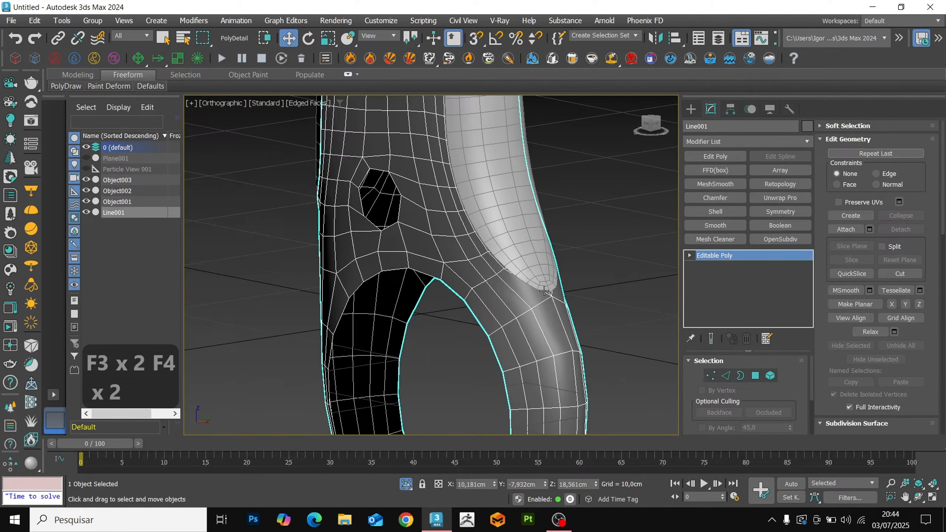
{"action": "scroll", "coordinate": [548, 291], "scroll_direction": "down", "scroll_amount": 4}
{"action": "left_click", "coordinate": [586, 308]}
{"action": "key", "text": "F4"}
{"action": "scroll", "coordinate": [575, 297], "scroll_direction": "up", "scroll_amount": 3}
Isolate the main handle body Line001 and frame its ring end in the front view
{"action": "left_click", "coordinate": [564, 294]}
{"action": "key", "text": "f"}
{"action": "key", "text": "z"}
{"action": "key", "text": "alt+q"}
{"action": "middle_click_drag", "start_coordinate": [484, 349], "coordinate": [523, 287]}
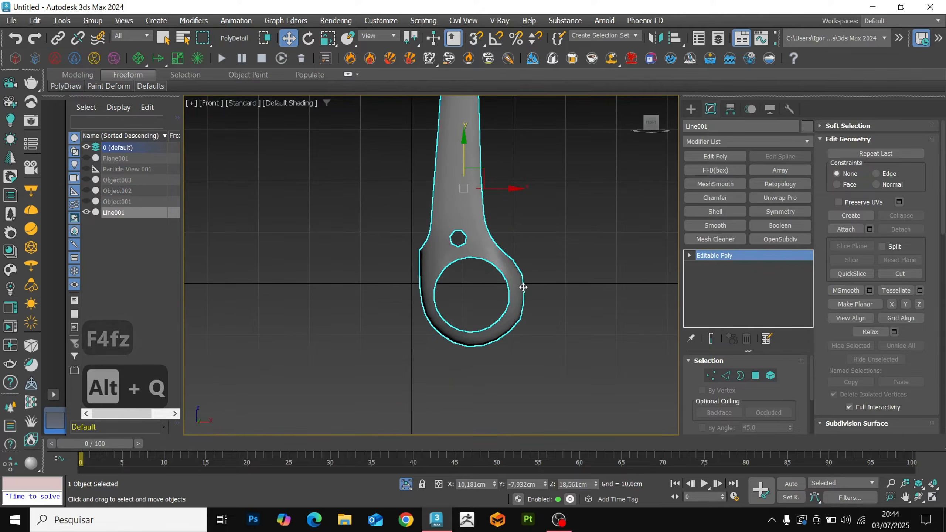
Leave isolation and extend the ring hole's open border inward as a scaled edge copy over the reference image
{"action": "key", "text": "alt+q"}
{"action": "key", "text": "3"}
{"action": "scroll", "coordinate": [460, 295], "scroll_direction": "up", "scroll_amount": 2}
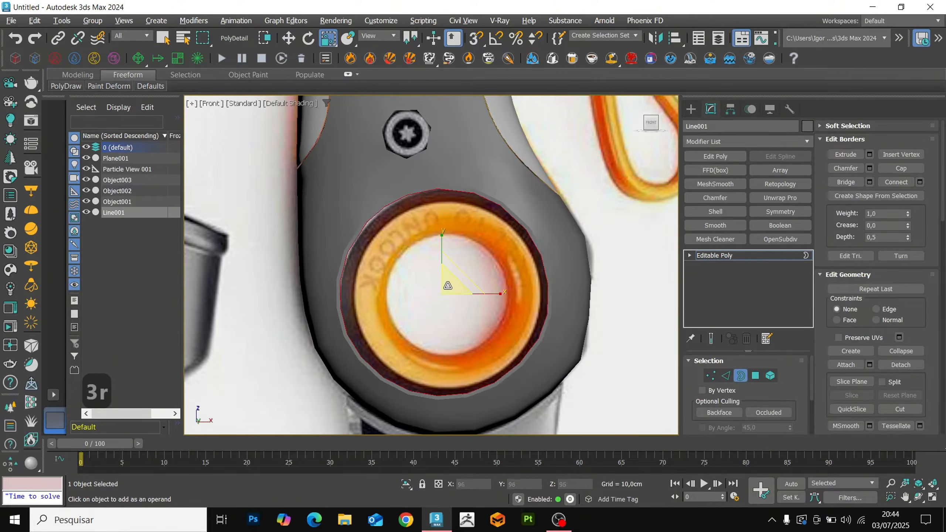
{"action": "key", "text": "F4"}
{"action": "middle_click_drag", "start_coordinate": [433, 293], "coordinate": [408, 290], "text": "alt"}
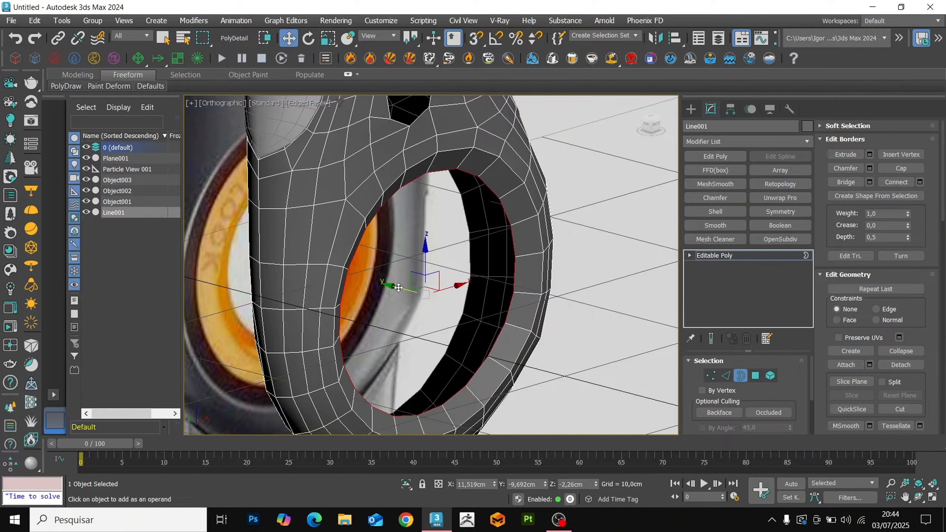
Scale the ring hole's border in the front view to fit the orange ring, and extend it along Y as an inner wall
{"action": "key", "text": "f"}
{"action": "key", "text": "z"}
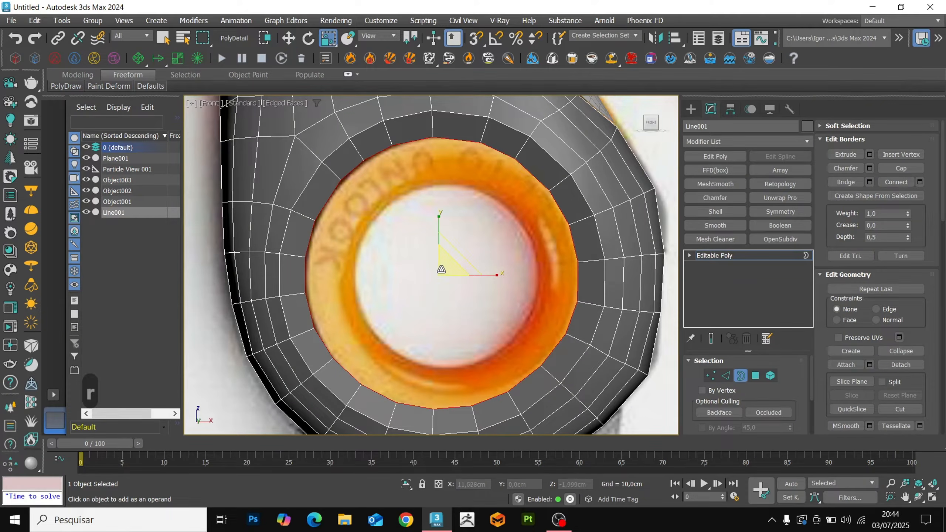
{"action": "left_click_drag", "start_coordinate": [444, 266], "coordinate": [445, 286]}
{"action": "key", "text": "w"}
{"action": "mouse_move", "coordinate": [445, 289]}
{"action": "middle_mouse_down", "text": "alt"}
{"action": "mouse_move", "coordinate": [422, 287]}
{"action": "mouse_move", "coordinate": [432, 281]}
{"action": "middle_mouse_up", "text": "alt"}
{"action": "left_click_drag", "start_coordinate": [422, 277], "coordinate": [390, 275], "text": "shift"}
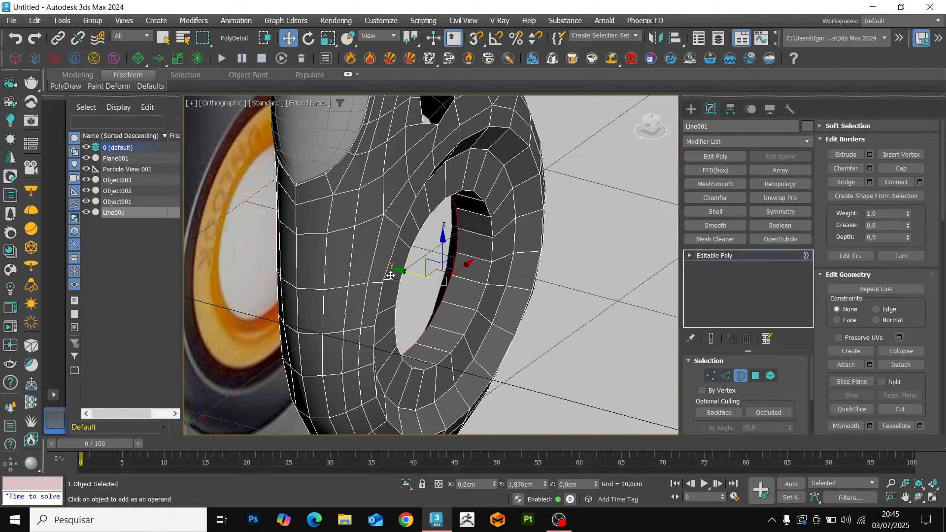
Extrude the edge loop around the ring recess with a height of -0.116 cm and a width of 0 cm to form a groove
{"action": "key", "text": "2"}
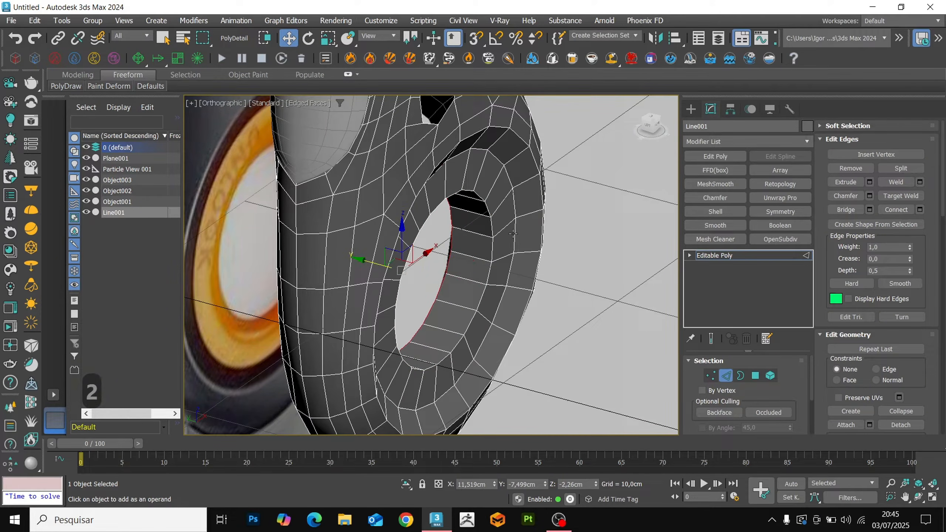
{"action": "double_click", "coordinate": [516, 231]}
{"action": "left_click", "coordinate": [871, 185]}
{"action": "right_click", "coordinate": [440, 273]}
{"action": "right_click", "coordinate": [440, 290]}
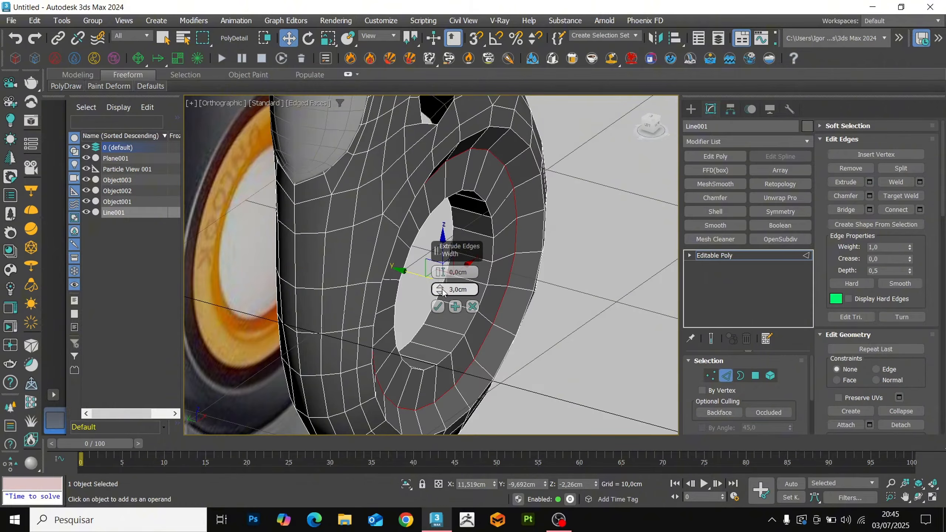
{"action": "scroll", "coordinate": [532, 223], "scroll_direction": "up", "scroll_amount": 4}
{"action": "key", "text": "F3"}
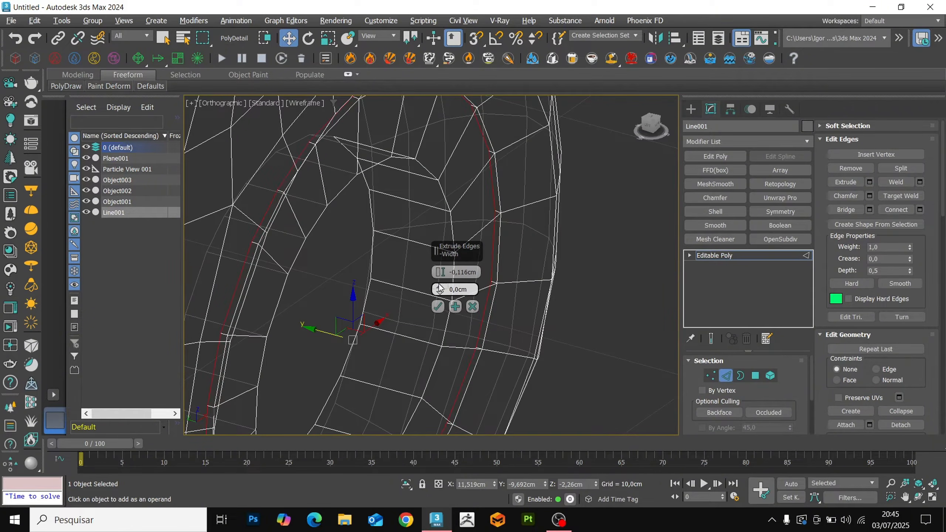
{"action": "left_click", "coordinate": [438, 307]}
{"action": "scroll", "coordinate": [505, 238], "scroll_direction": "up", "scroll_amount": 5}
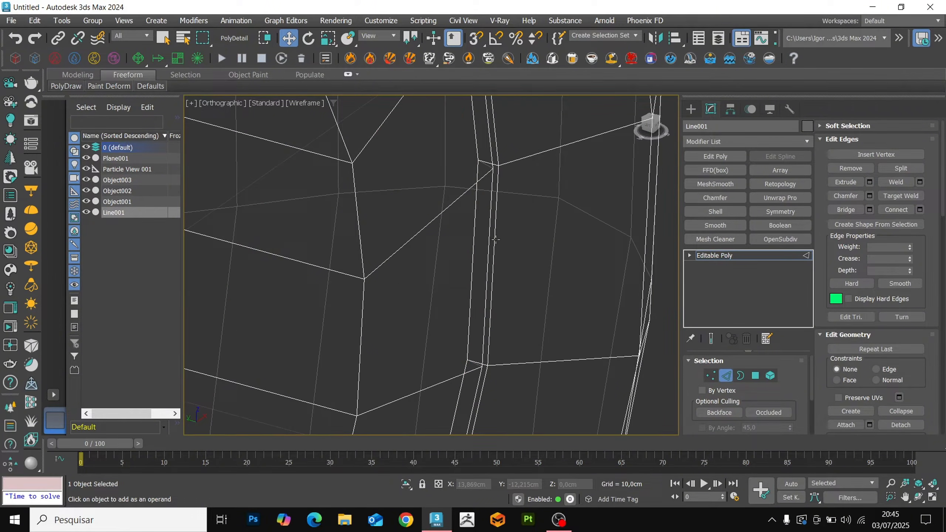
Chamfer the groove's rim edges by 0.014 cm and the outer edge loop around the ring recess by about 0.053 cm
{"action": "key", "text": "F3"}
{"action": "scroll", "coordinate": [486, 246], "scroll_direction": "down", "scroll_amount": 3}
{"action": "scroll", "coordinate": [591, 275], "scroll_direction": "up", "scroll_amount": 5}
{"action": "key", "text": "ctrl+shift+c"}
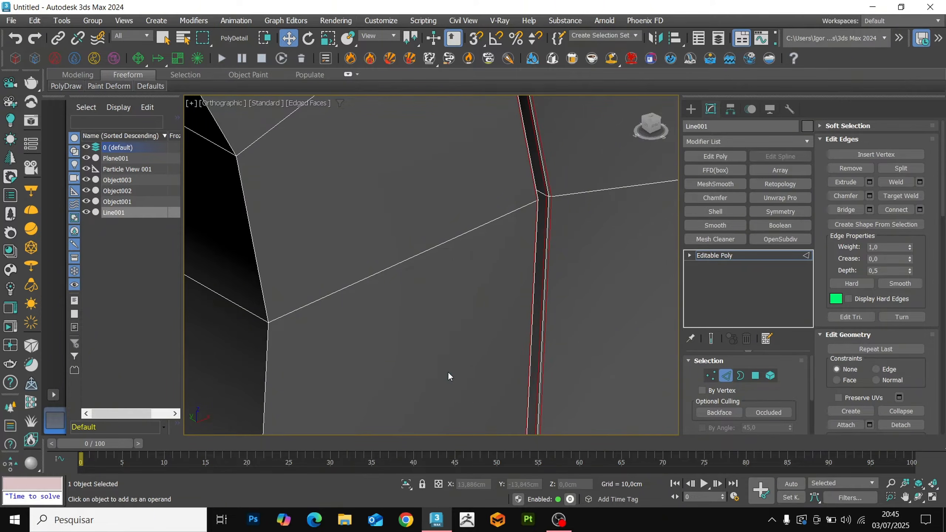
{"action": "scroll", "coordinate": [519, 293], "scroll_direction": "down", "scroll_amount": 5}
{"action": "key", "text": "ctrl+shift+c"}
{"action": "scroll", "coordinate": [519, 292], "scroll_direction": "up", "scroll_amount": 4}
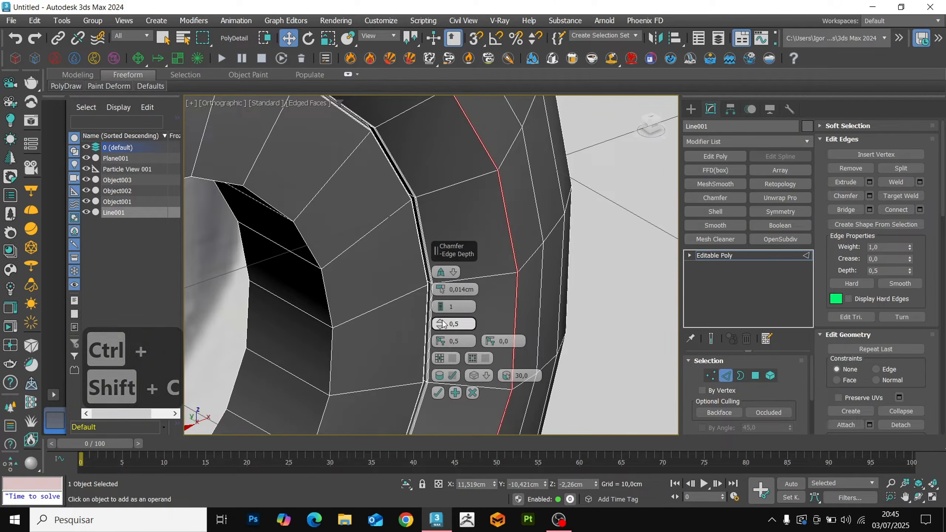
{"action": "left_click_drag", "start_coordinate": [441, 290], "coordinate": [440, 277]}
{"action": "left_click", "coordinate": [438, 393]}
{"action": "scroll", "coordinate": [518, 246], "scroll_direction": "down", "scroll_amount": 4}
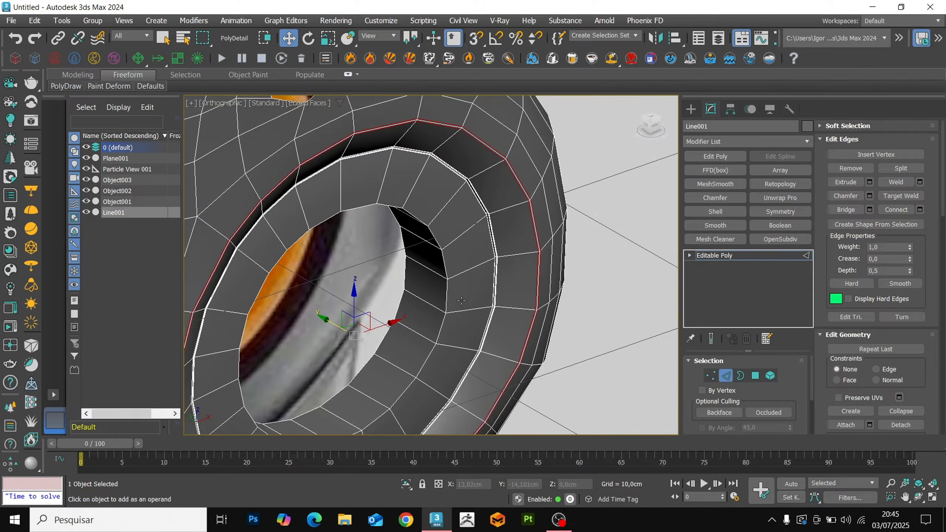
Chamfer the edge loop at the ring hole's inner corner by 1.088 cm
{"action": "scroll", "coordinate": [463, 276], "scroll_direction": "up", "scroll_amount": 4}
{"action": "double_click", "coordinate": [430, 273]}
{"action": "scroll", "coordinate": [432, 273], "scroll_direction": "down", "scroll_amount": 4}
{"action": "middle_click_drag", "start_coordinate": [433, 274], "coordinate": [443, 302], "text": "alt"}
{"action": "key", "text": "ctrl+shift+c"}
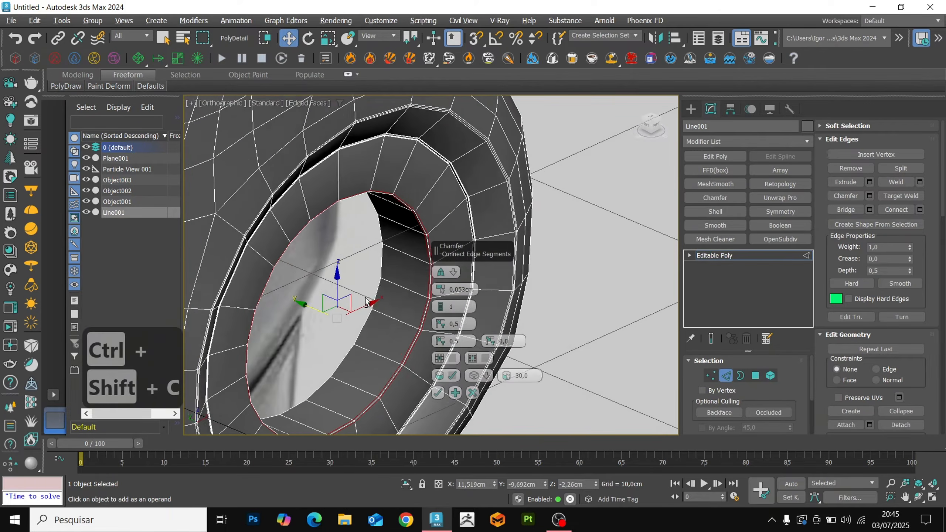
{"action": "scroll", "coordinate": [442, 306], "scroll_direction": "up", "scroll_amount": 4}
{"action": "left_click_drag", "start_coordinate": [440, 290], "coordinate": [443, 225]}
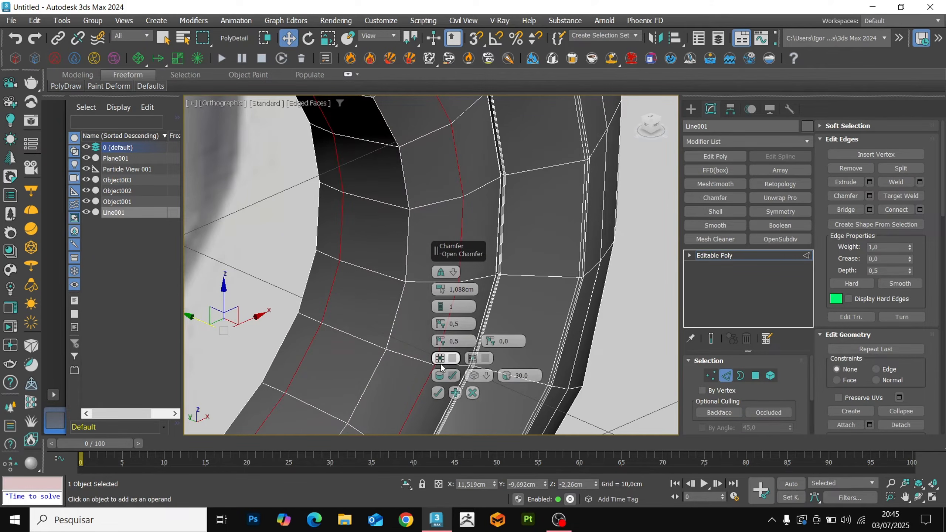
{"action": "left_click", "coordinate": [438, 393]}
{"action": "scroll", "coordinate": [452, 268], "scroll_direction": "down", "scroll_amount": 4}
Move the chamfer's front edge loop around the ring hole about -0.24 cm along Y
{"action": "middle_click_drag", "start_coordinate": [452, 268], "coordinate": [347, 289], "text": "alt"}
{"action": "double_click", "coordinate": [241, 320]}
{"action": "middle_click_drag", "start_coordinate": [242, 320], "coordinate": [356, 303], "text": "alt"}
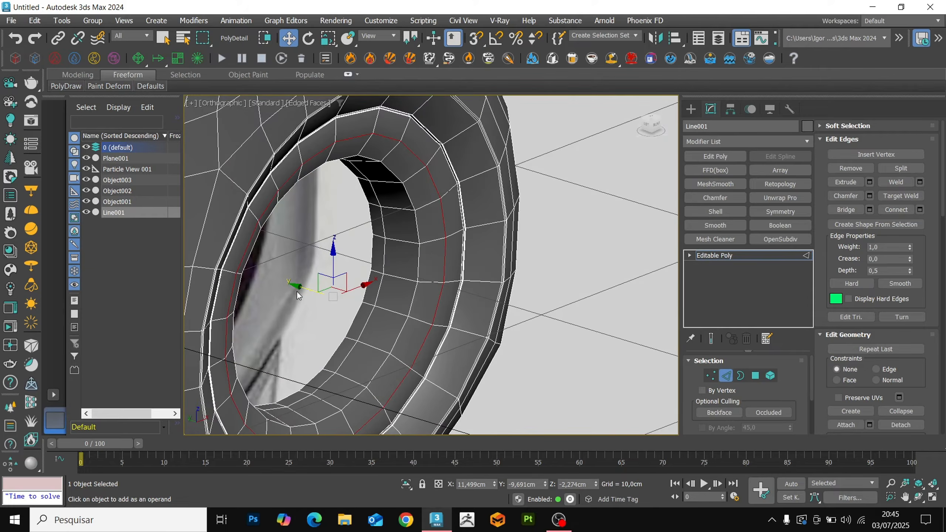
{"action": "key", "text": "ctrl+z"}
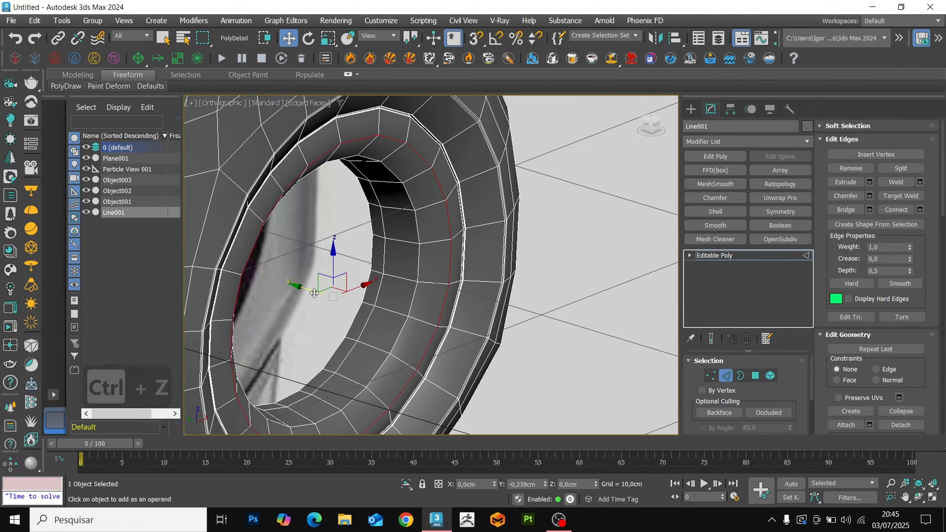
{"action": "scroll", "coordinate": [434, 261], "scroll_direction": "down", "scroll_amount": 4}
{"action": "mouse_move", "coordinate": [436, 265]}
{"action": "middle_mouse_down", "text": "alt"}
{"action": "mouse_move", "coordinate": [401, 279]}
{"action": "mouse_move", "coordinate": [455, 262]}
{"action": "mouse_move", "coordinate": [432, 271]}
{"action": "middle_mouse_up", "text": "alt"}
{"action": "key", "text": "2"}
{"action": "scroll", "coordinate": [401, 279], "scroll_direction": "down", "scroll_amount": 3}
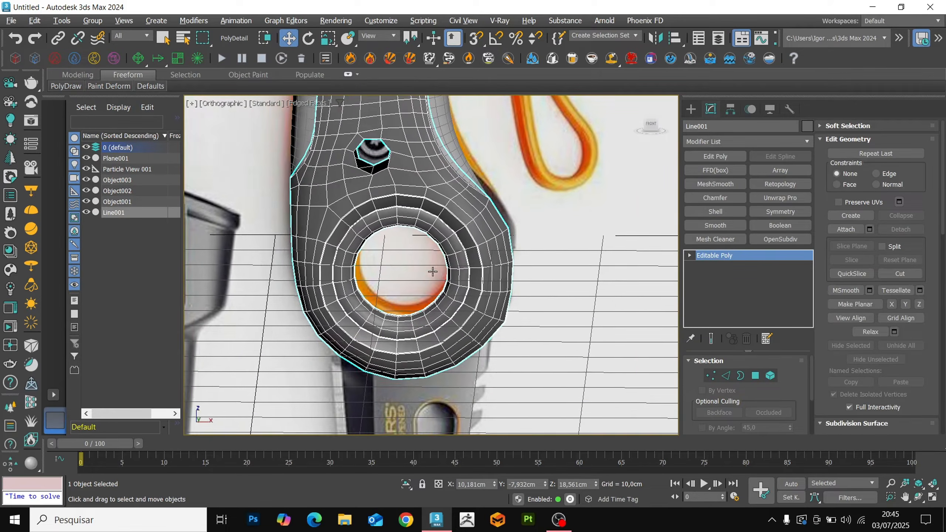
Extend the open borders of the two screw holes into the handle body and collapse them to close the recesses
{"action": "middle_click_drag", "start_coordinate": [391, 151], "coordinate": [413, 283]}
{"action": "scroll", "coordinate": [424, 239], "scroll_direction": "up", "scroll_amount": 6}
{"action": "key", "text": "3"}
{"action": "left_click", "coordinate": [415, 230]}
{"action": "scroll", "coordinate": [414, 283], "scroll_direction": "down", "scroll_amount": 6}
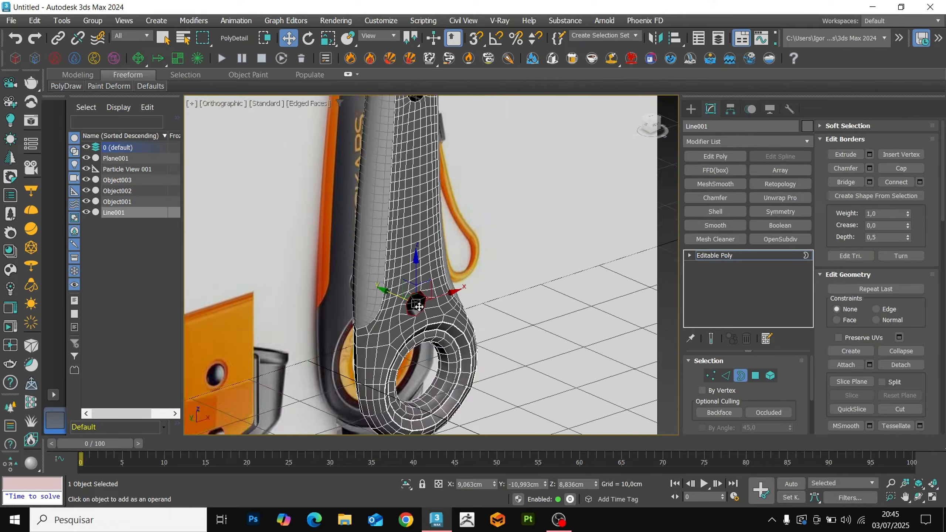
{"action": "middle_click_drag", "start_coordinate": [389, 240], "coordinate": [418, 345]}
{"action": "key", "text": "f"}
{"action": "scroll", "coordinate": [437, 287], "scroll_direction": "up", "scroll_amount": 8}
{"action": "middle_click_drag", "start_coordinate": [437, 288], "coordinate": [442, 337]}
{"action": "key", "text": "F4"}
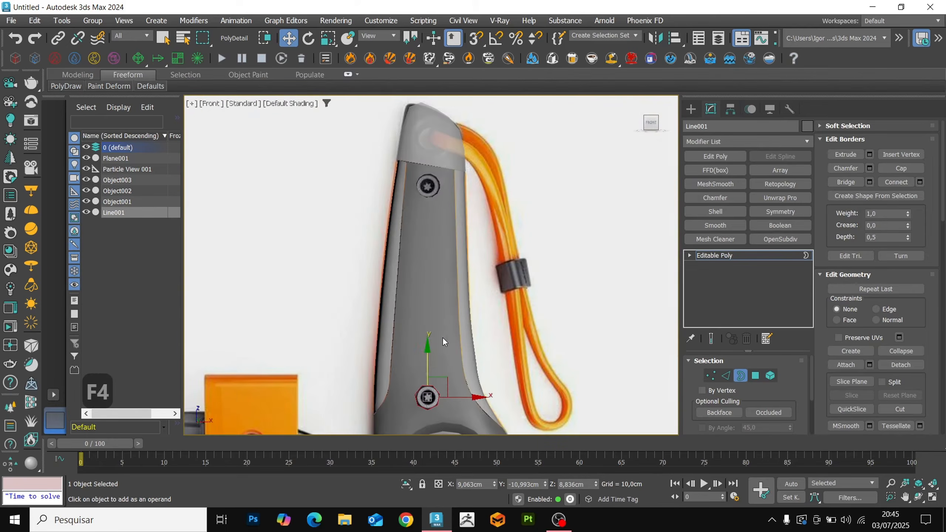
{"action": "key", "text": "F4"}
{"action": "scroll", "coordinate": [441, 194], "scroll_direction": "up", "scroll_amount": 5}
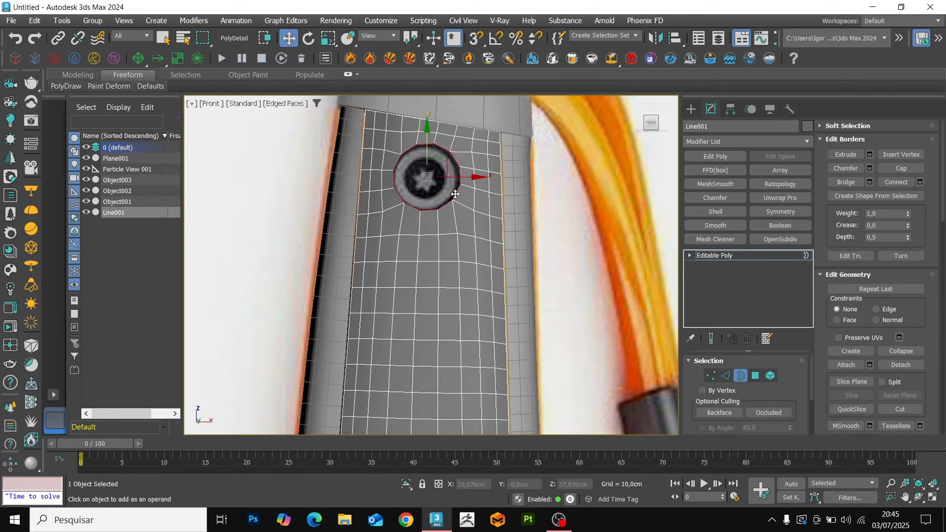
{"action": "scroll", "coordinate": [455, 194], "scroll_direction": "down", "scroll_amount": 5}
{"action": "middle_click_drag", "start_coordinate": [455, 194], "coordinate": [442, 208], "text": "alt"}
{"action": "scroll", "coordinate": [442, 208], "scroll_direction": "up", "scroll_amount": 5}
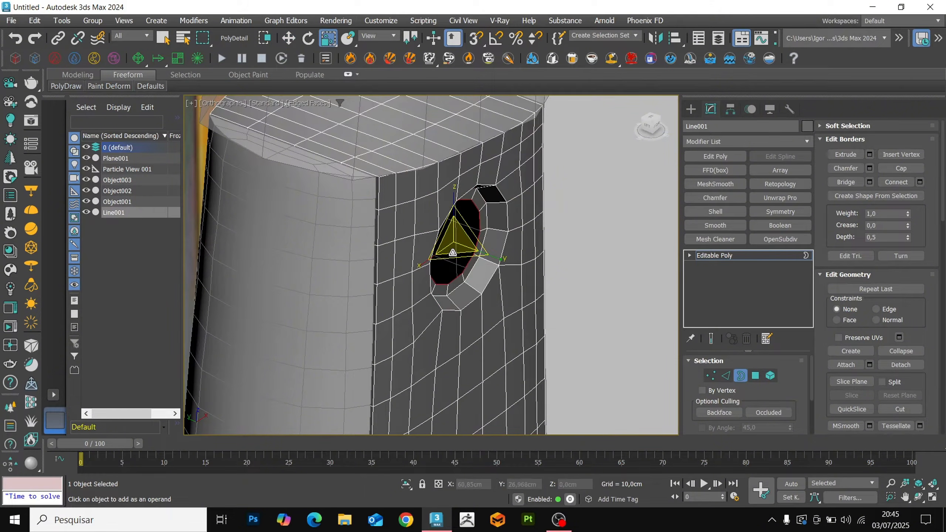
{"action": "scroll", "coordinate": [510, 237], "scroll_direction": "up", "scroll_amount": 2}
Connect the wall edges of both screw recesses with 2 segments and a pinch of about 73
{"action": "key", "text": "2"}
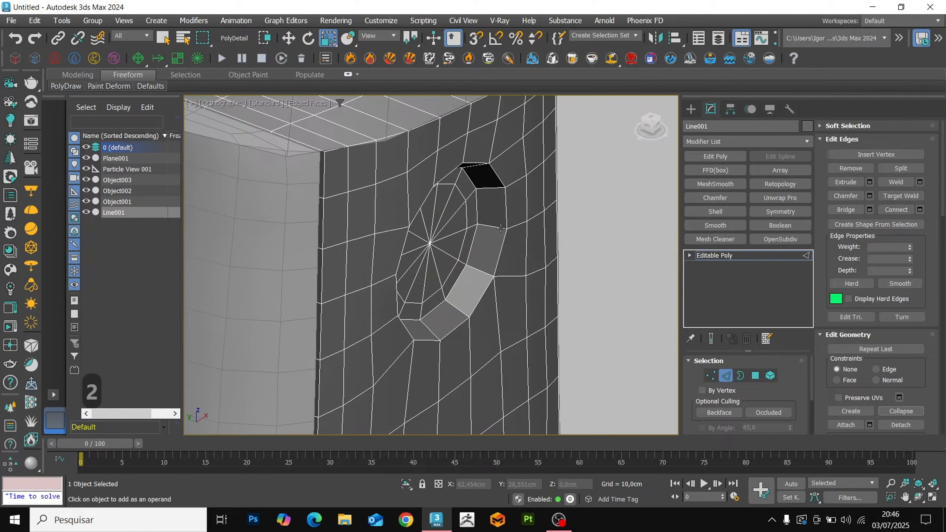
{"action": "key", "text": "w"}
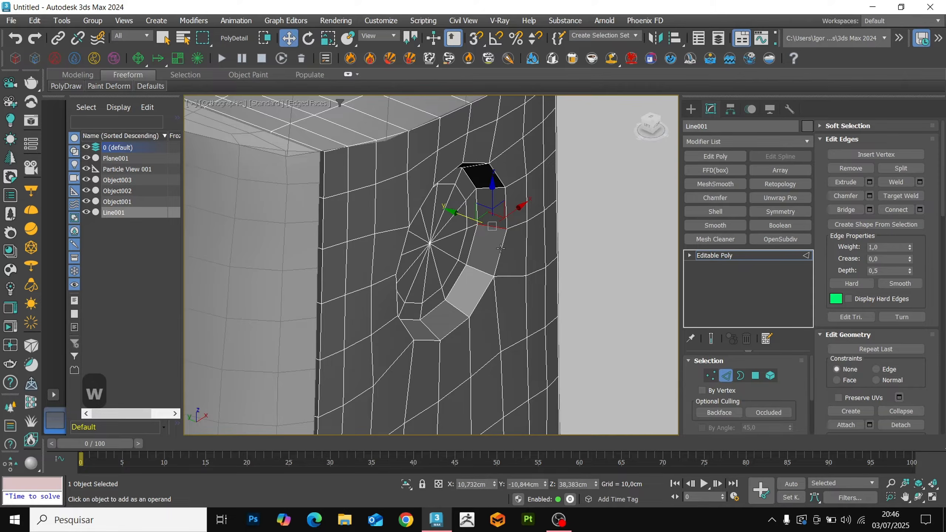
{"action": "key", "text": "ctrl+r"}
{"action": "scroll", "coordinate": [501, 248], "scroll_direction": "down", "scroll_amount": 5}
{"action": "middle_click_drag", "start_coordinate": [500, 249], "coordinate": [477, 182]}
{"action": "middle_click_drag", "start_coordinate": [477, 223], "coordinate": [455, 261], "text": "alt"}
{"action": "scroll", "coordinate": [455, 267], "scroll_direction": "up", "scroll_amount": 6}
{"action": "left_click", "coordinate": [470, 263]}
{"action": "key", "text": "ctrl+r"}
{"action": "key", "text": "ctrl+c"}
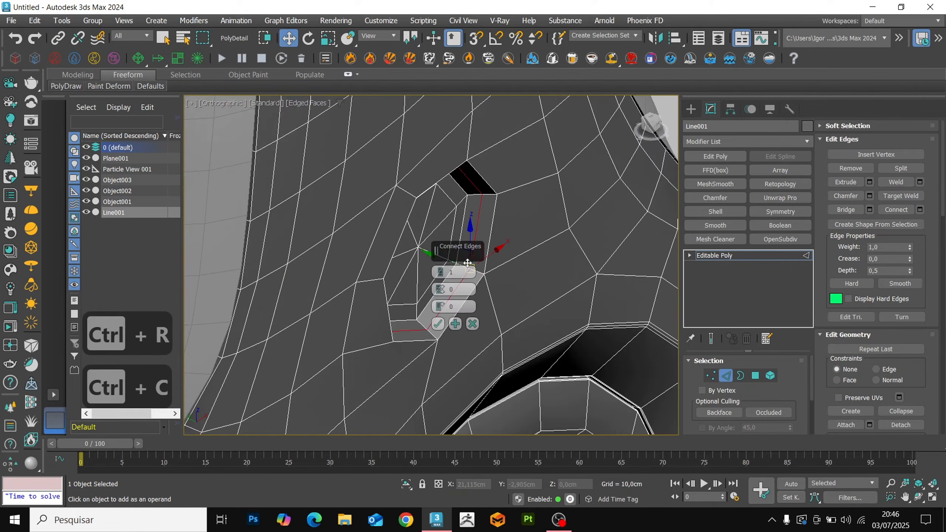
{"action": "left_click", "coordinate": [440, 271]}
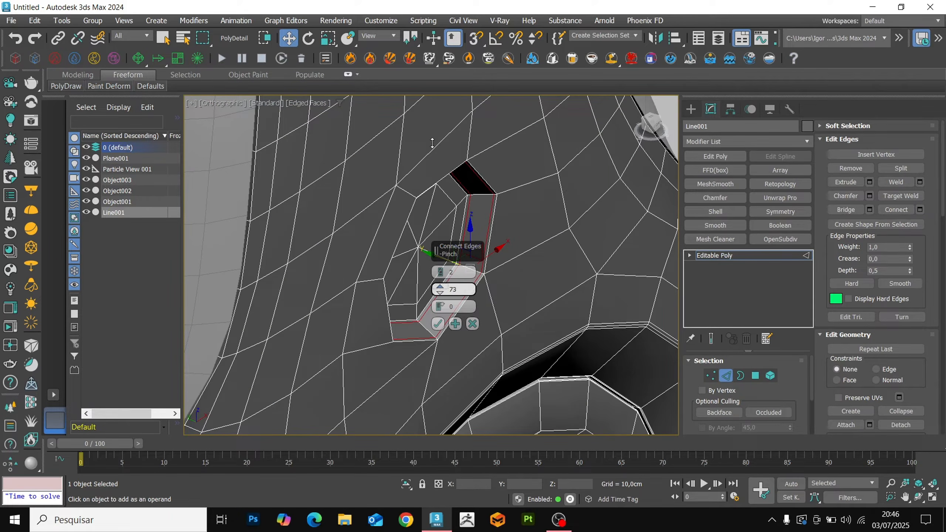
{"action": "left_click", "coordinate": [437, 325]}
Isolate the handle body Line001 and view it shaded without mesh edges
{"action": "key", "text": "2"}
{"action": "key", "text": "F4"}
{"action": "scroll", "coordinate": [435, 325], "scroll_direction": "down", "scroll_amount": 8}
{"action": "middle_click_drag", "start_coordinate": [435, 325], "coordinate": [376, 341], "text": "alt"}
{"action": "key", "text": "F4"}
{"action": "key", "text": "F4"}
{"action": "key", "text": "alt+q"}
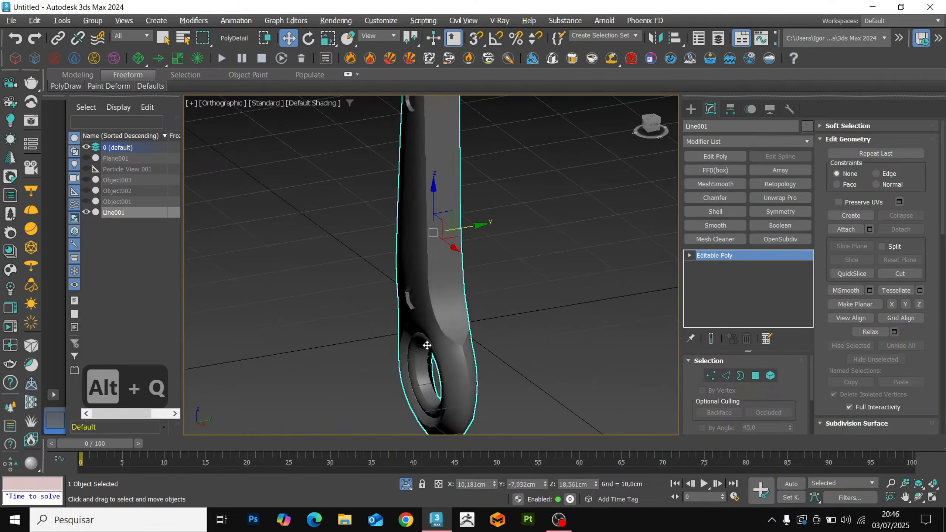
Chamfer the sharp edge loops along the handle's side walls and around its upper end by 0.059 cm
{"action": "scroll", "coordinate": [460, 347], "scroll_direction": "up", "scroll_amount": 6}
{"action": "key", "text": "F4"}
{"action": "key", "text": "2"}
{"action": "scroll", "coordinate": [460, 347], "scroll_direction": "up", "scroll_amount": 3}
{"action": "double_click", "coordinate": [461, 347]}
{"action": "double_click", "coordinate": [509, 362], "text": "ctrl"}
{"action": "scroll", "coordinate": [509, 363], "scroll_direction": "down", "scroll_amount": 10}
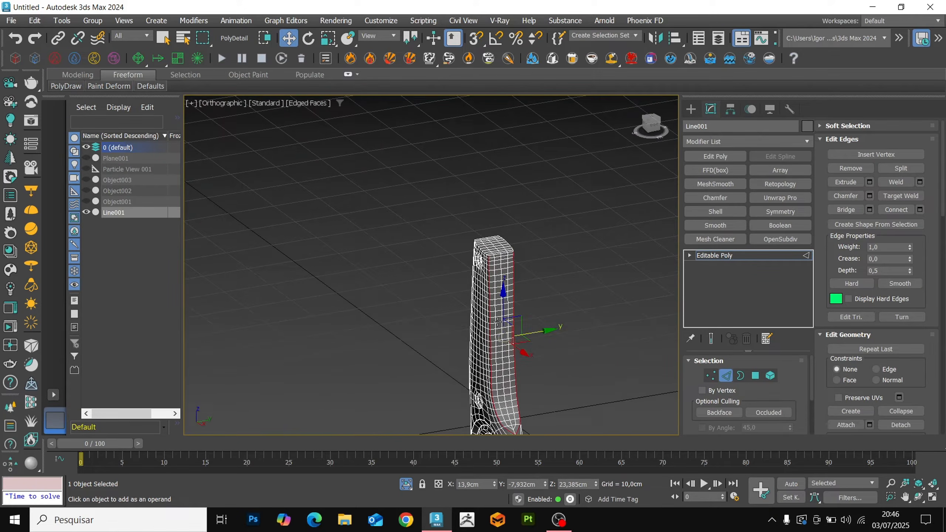
{"action": "scroll", "coordinate": [483, 244], "scroll_direction": "up", "scroll_amount": 8}
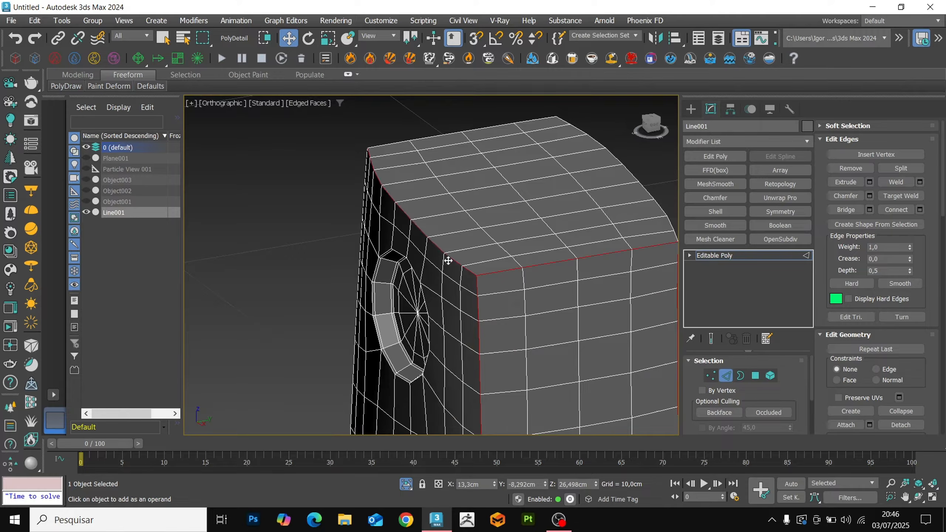
{"action": "scroll", "coordinate": [501, 121], "scroll_direction": "down", "scroll_amount": 8}
{"action": "middle_click_drag", "start_coordinate": [501, 123], "coordinate": [548, 114], "text": "alt"}
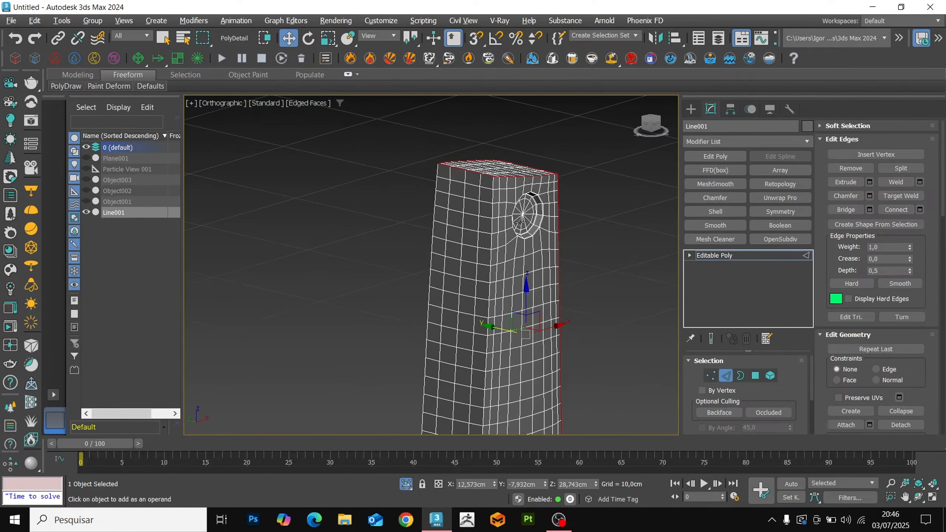
{"action": "scroll", "coordinate": [495, 198], "scroll_direction": "up", "scroll_amount": 8}
{"action": "scroll", "coordinate": [479, 121], "scroll_direction": "down", "scroll_amount": 8}
{"action": "scroll", "coordinate": [478, 125], "scroll_direction": "up", "scroll_amount": 6}
{"action": "scroll", "coordinate": [480, 129], "scroll_direction": "down", "scroll_amount": 6}
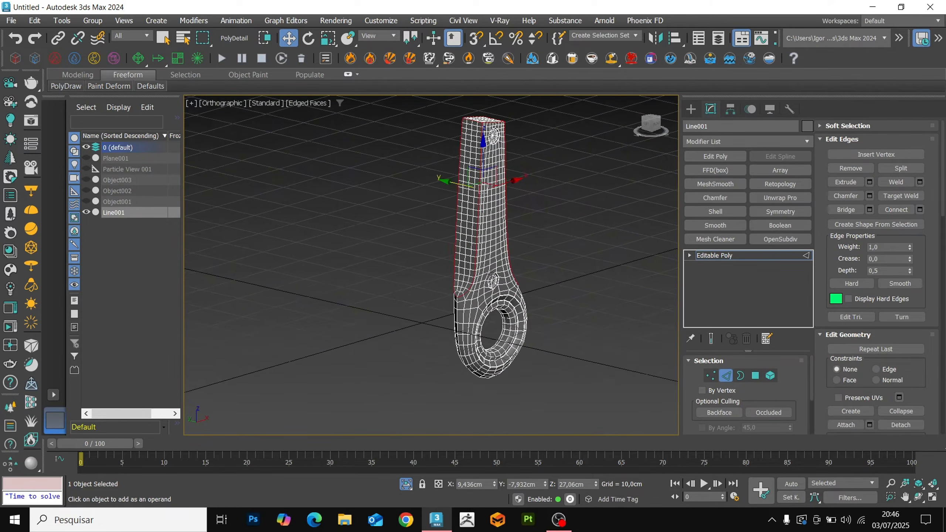
{"action": "middle_click_drag", "start_coordinate": [533, 168], "coordinate": [484, 188], "text": "alt"}
{"action": "scroll", "coordinate": [484, 190], "scroll_direction": "up", "scroll_amount": 5}
{"action": "scroll", "coordinate": [484, 191], "scroll_direction": "up", "scroll_amount": 3}
{"action": "key", "text": "ctrl+shift+c"}
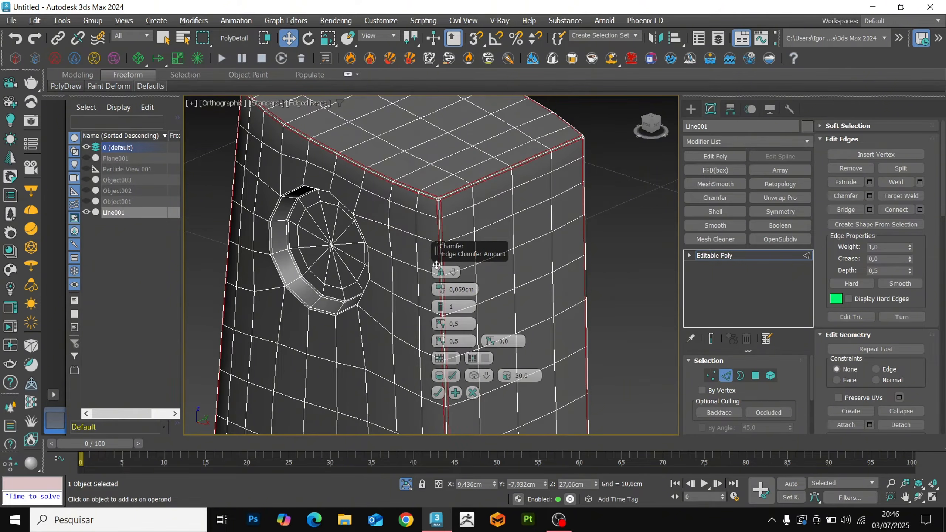
{"action": "left_click", "coordinate": [437, 393]}
{"action": "key", "text": "2"}
Add a Symmetry modifier to the handle body, mirrored on the Z axis
{"action": "scroll", "coordinate": [430, 184], "scroll_direction": "down", "scroll_amount": 5}
{"action": "middle_click_drag", "start_coordinate": [456, 178], "coordinate": [450, 108]}
{"action": "middle_click_drag", "start_coordinate": [451, 108], "coordinate": [486, 128], "text": "alt"}
{"action": "left_click", "coordinate": [772, 214]}
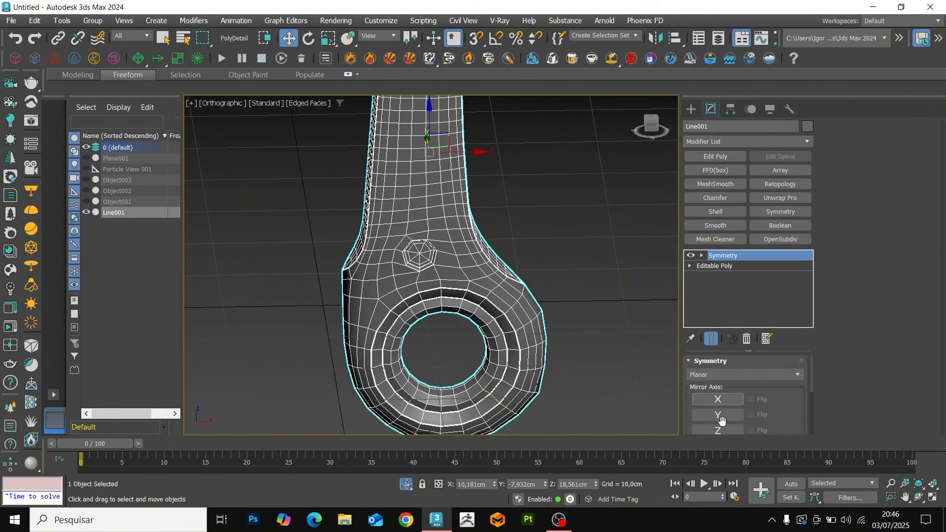
{"action": "middle_click_drag", "start_coordinate": [555, 340], "coordinate": [510, 303], "text": "alt"}
{"action": "scroll", "coordinate": [509, 302], "scroll_direction": "up", "scroll_amount": 5}
{"action": "key", "text": "F4"}
{"action": "key", "text": "F4"}
{"action": "scroll", "coordinate": [509, 303], "scroll_direction": "down", "scroll_amount": 8}
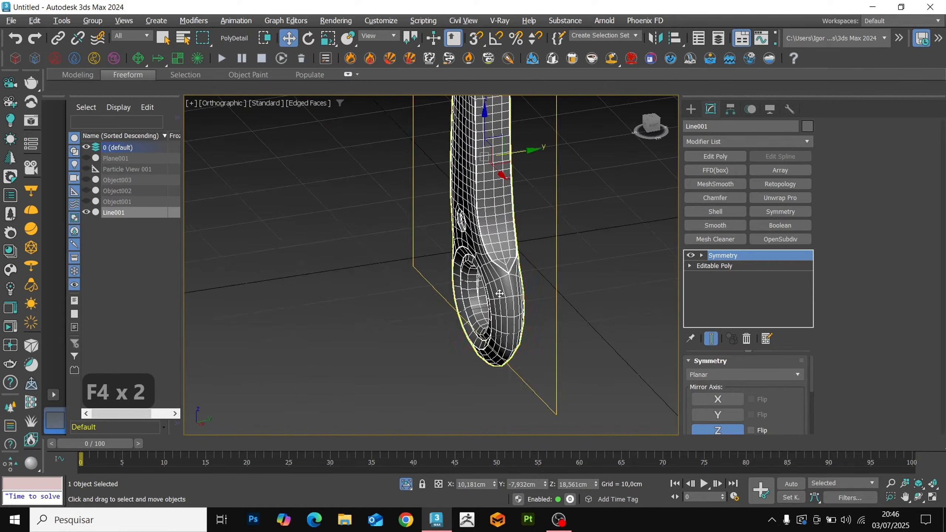
{"action": "scroll", "coordinate": [486, 257], "scroll_direction": "up", "scroll_amount": 10}
{"action": "scroll", "coordinate": [485, 257], "scroll_direction": "down", "scroll_amount": 8}
Move the inner edge loop of the ring hole in the base Editable Poly about -0.17 cm along Y
{"action": "mouse_move", "coordinate": [485, 261]}
{"action": "middle_mouse_down", "text": "alt"}
{"action": "mouse_move", "coordinate": [592, 304]}
{"action": "mouse_move", "coordinate": [489, 268]}
{"action": "middle_mouse_up", "text": "alt"}
{"action": "scroll", "coordinate": [497, 264], "scroll_direction": "up", "scroll_amount": 5}
{"action": "left_click", "coordinate": [733, 266]}
{"action": "key", "text": "2"}
{"action": "scroll", "coordinate": [505, 259], "scroll_direction": "down", "scroll_amount": 4}
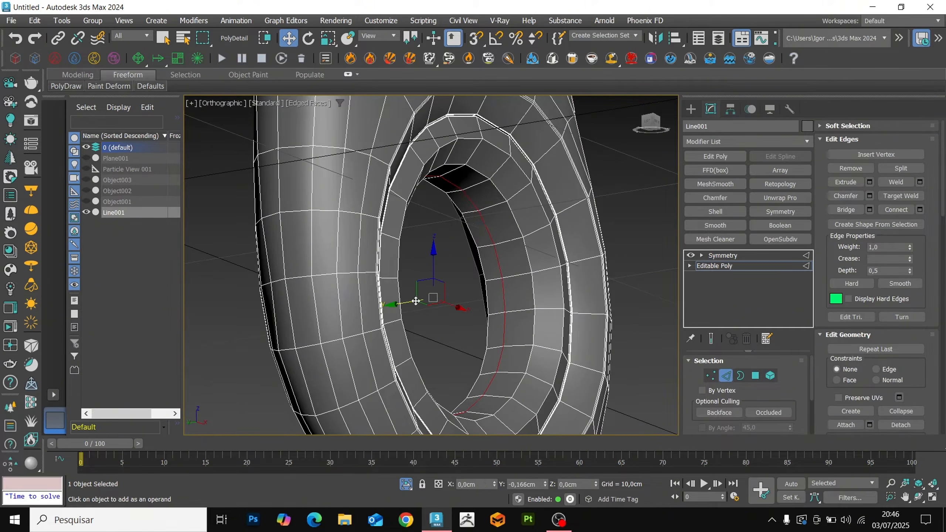
{"action": "key", "text": "2"}
{"action": "left_click", "coordinate": [714, 256]}
Examine the mirrored handle body around the ring, with and without mesh edges
{"action": "scroll", "coordinate": [520, 262], "scroll_direction": "down", "scroll_amount": 4}
{"action": "key", "text": "F4"}
{"action": "key", "text": "F4"}
{"action": "middle_click_drag", "start_coordinate": [519, 262], "coordinate": [508, 316], "text": "alt"}
{"action": "scroll", "coordinate": [521, 290], "scroll_direction": "down", "scroll_amount": 3}
{"action": "key", "text": "F4"}
{"action": "key", "text": "F4"}
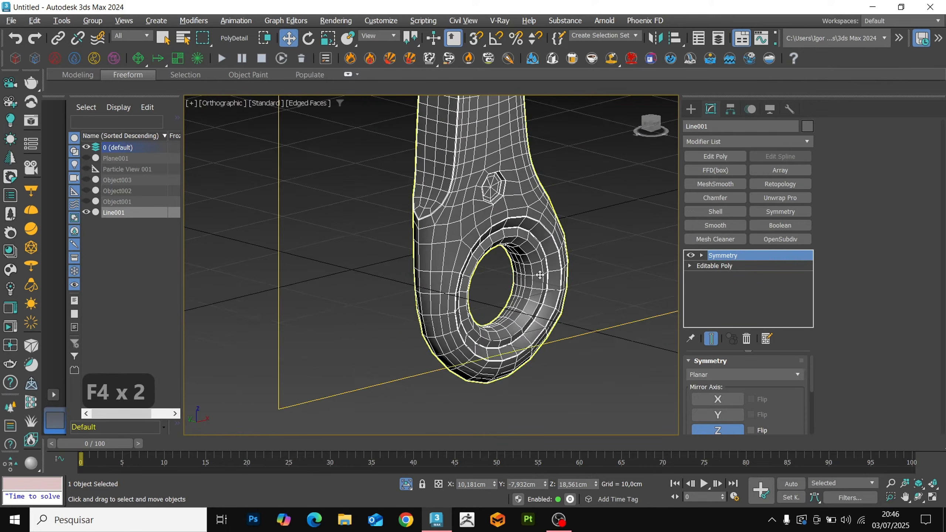
{"action": "middle_click_drag", "start_coordinate": [538, 271], "coordinate": [625, 268], "text": "alt"}
Add an OpenSubdiv modifier to the handle body and frame the whole part in the front view without mesh edges
{"action": "left_click", "coordinate": [801, 241]}
{"action": "key", "text": "F4"}
{"action": "key", "text": "f"}
{"action": "key", "text": "z"}
{"action": "key", "text": "F4"}
{"action": "key", "text": "F4"}
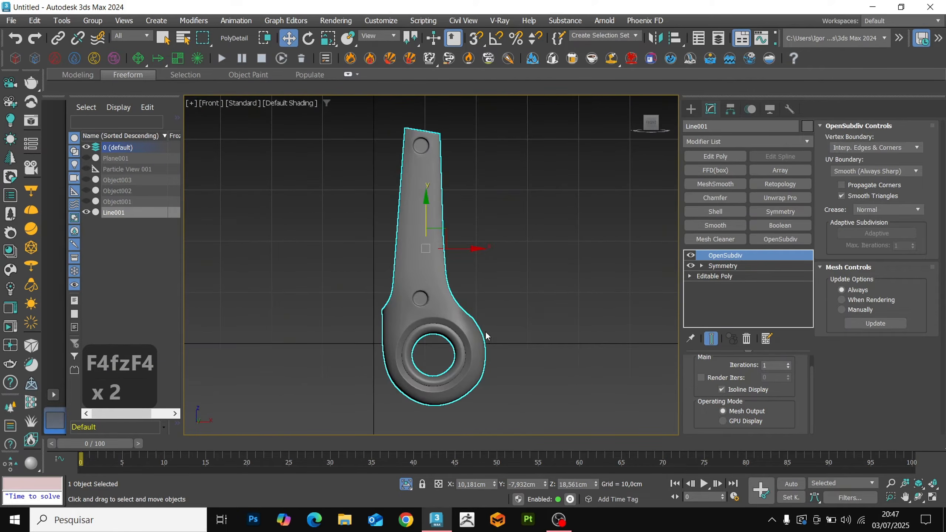
Leave isolation to compare the handle body with the reference, and add an Edit Poly modifier between its Editable Poly and Symmetry
{"action": "scroll", "coordinate": [495, 320], "scroll_direction": "up", "scroll_amount": 4}
{"action": "scroll", "coordinate": [502, 314], "scroll_direction": "down", "scroll_amount": 2}
{"action": "key", "text": "alt+q"}
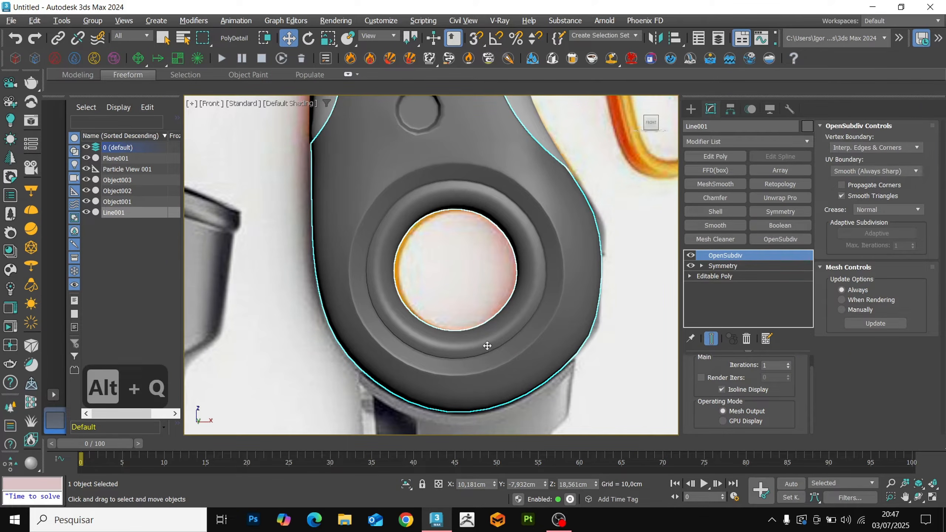
{"action": "key", "text": "F4"}
{"action": "key", "text": "F4"}
{"action": "scroll", "coordinate": [528, 312], "scroll_direction": "down", "scroll_amount": 3}
{"action": "left_click", "coordinate": [713, 275]}
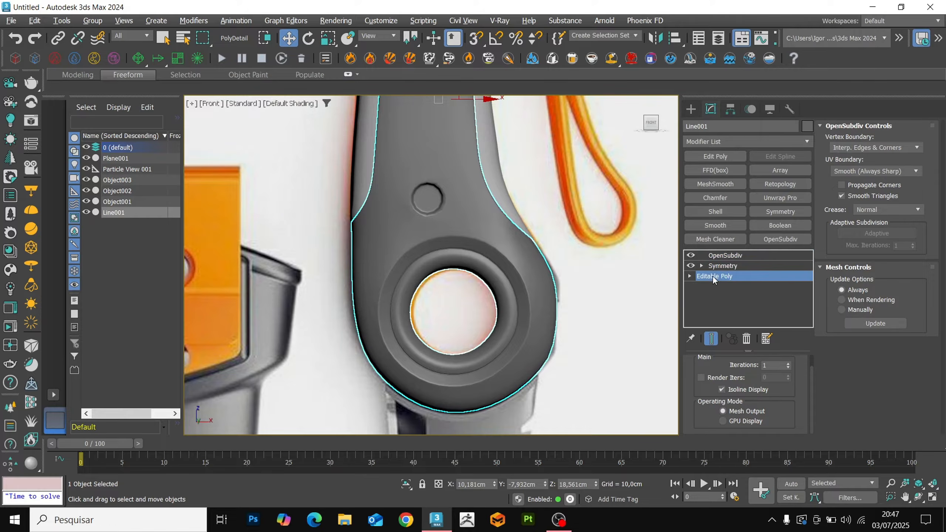
{"action": "left_click", "coordinate": [715, 156]}
{"action": "middle_click_drag", "start_coordinate": [600, 261], "coordinate": [581, 260]}
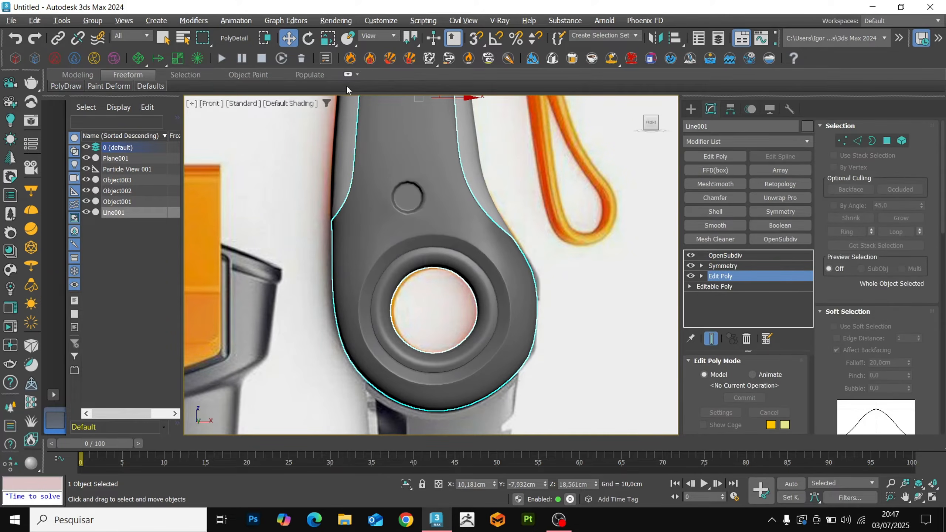
Reshape the handle body's outline around the ring end with the Shift brush so it follows the reference image
{"action": "left_click", "coordinate": [348, 75]}
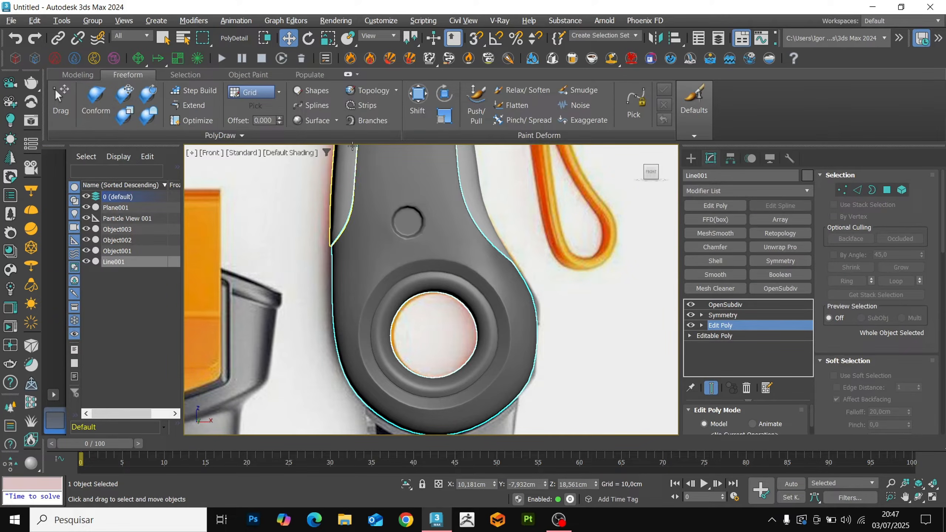
{"action": "left_click", "coordinate": [418, 104]}
{"action": "middle_click_drag", "start_coordinate": [541, 319], "coordinate": [502, 306]}
{"action": "scroll", "coordinate": [501, 307], "scroll_direction": "up", "scroll_amount": 5}
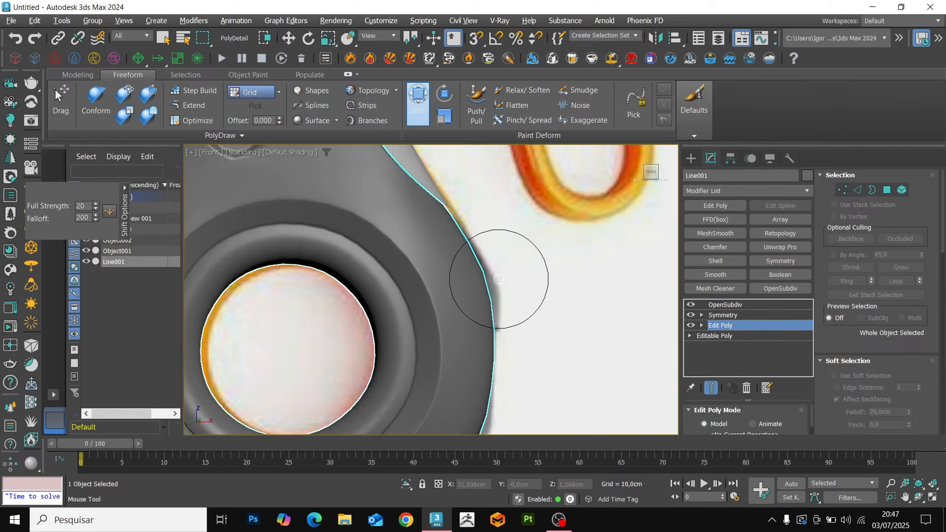
{"action": "middle_click_drag", "start_coordinate": [500, 327], "coordinate": [498, 310]}
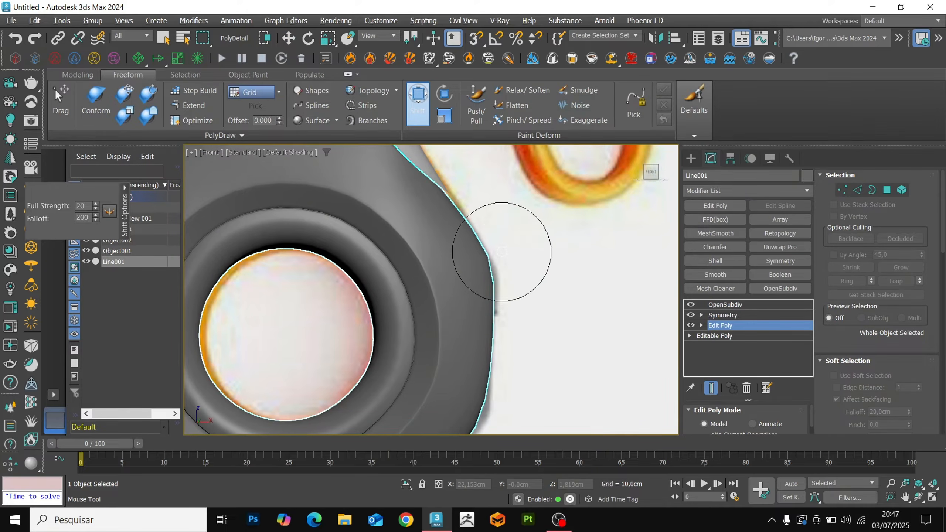
{"action": "scroll", "coordinate": [508, 257], "scroll_direction": "down", "scroll_amount": 2}
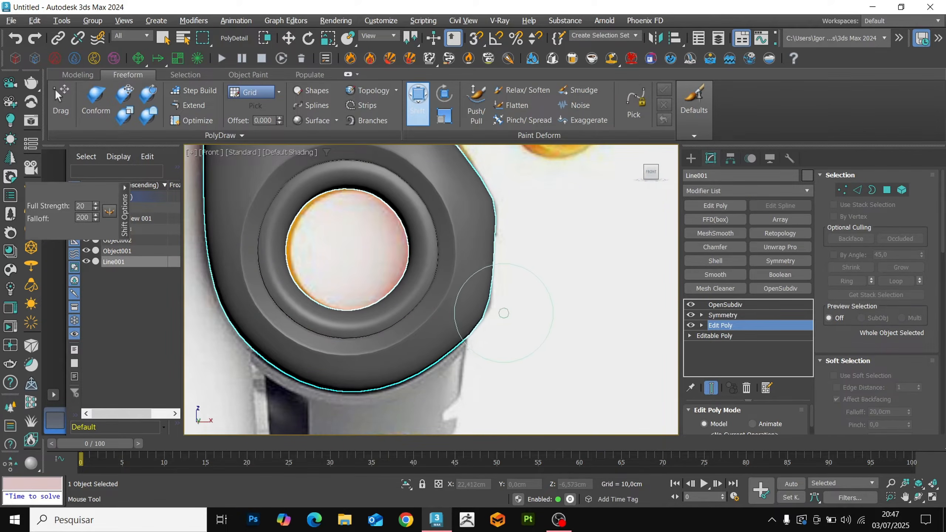
{"action": "scroll", "coordinate": [486, 302], "scroll_direction": "up", "scroll_amount": 2}
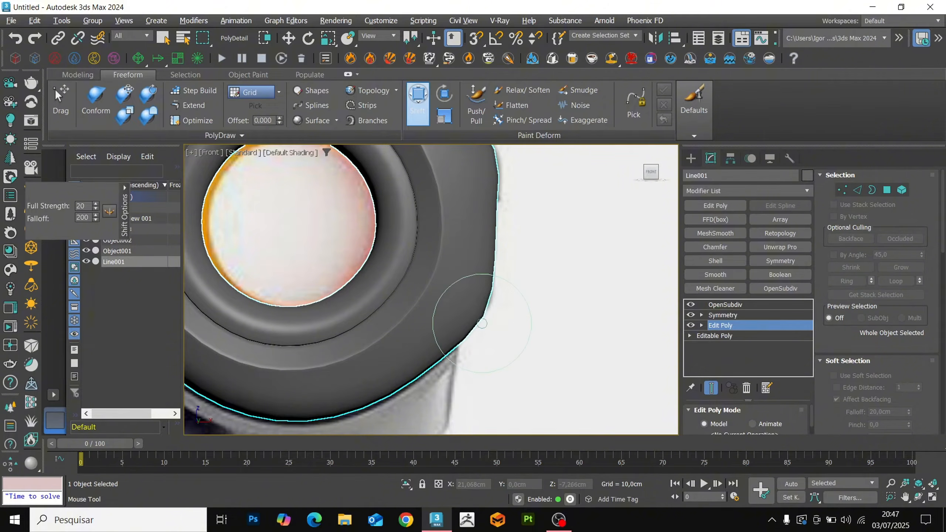
{"action": "scroll", "coordinate": [493, 305], "scroll_direction": "down", "scroll_amount": 3}
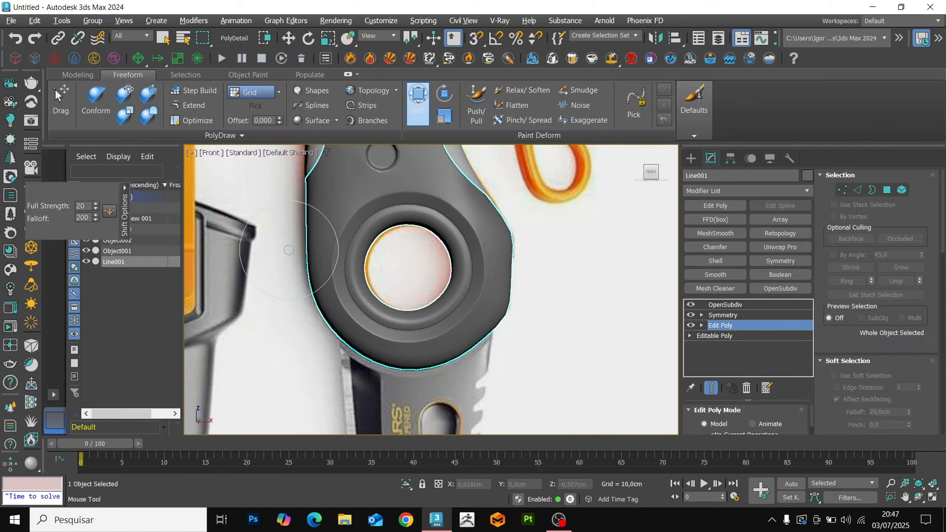
Set the handle body's OpenSubdiv iterations to 2 and check its outline against the reference
{"action": "key", "text": "w"}
{"action": "scroll", "coordinate": [360, 351], "scroll_direction": "down", "scroll_amount": 4}
{"action": "mouse_move", "coordinate": [403, 299]}
{"action": "middle_mouse_down"}
{"action": "mouse_move", "coordinate": [416, 432]}
{"action": "mouse_move", "coordinate": [386, 312]}
{"action": "middle_mouse_up"}
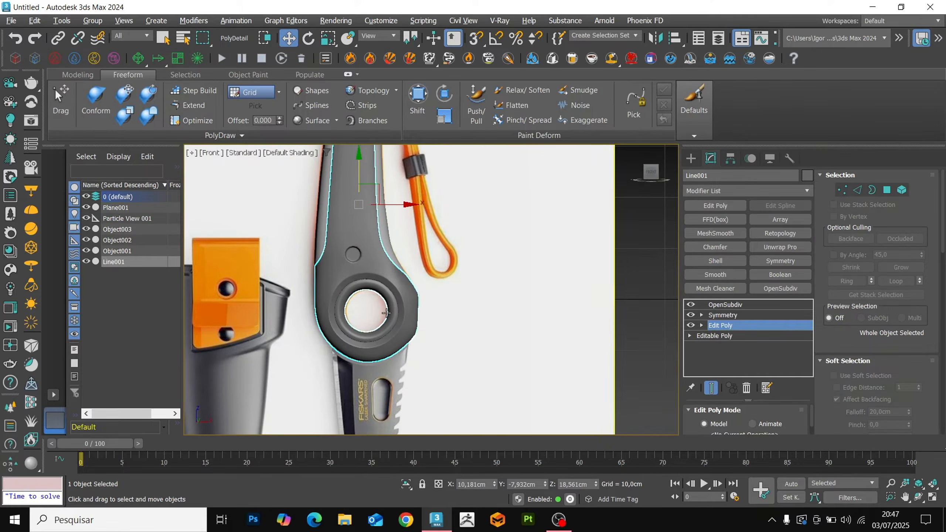
{"action": "left_click", "coordinate": [725, 304]}
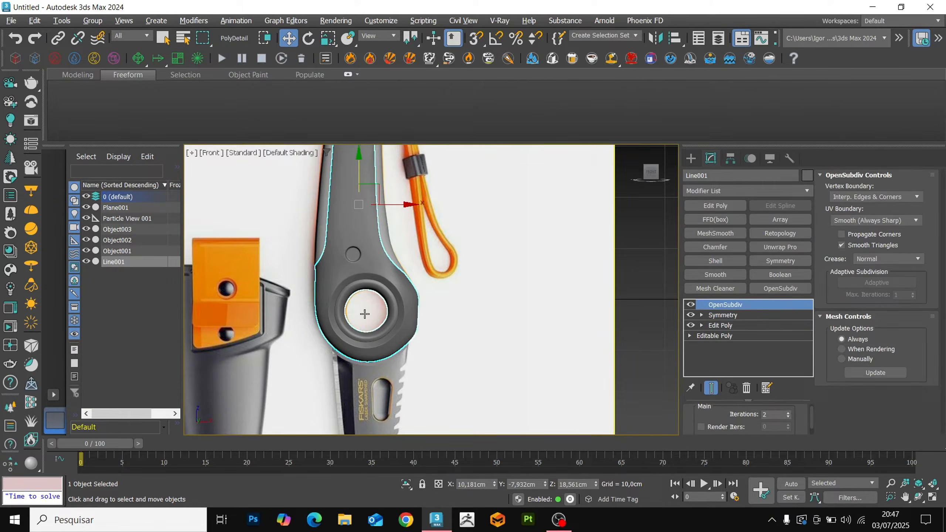
{"action": "scroll", "coordinate": [365, 315], "scroll_direction": "up", "scroll_amount": 2}
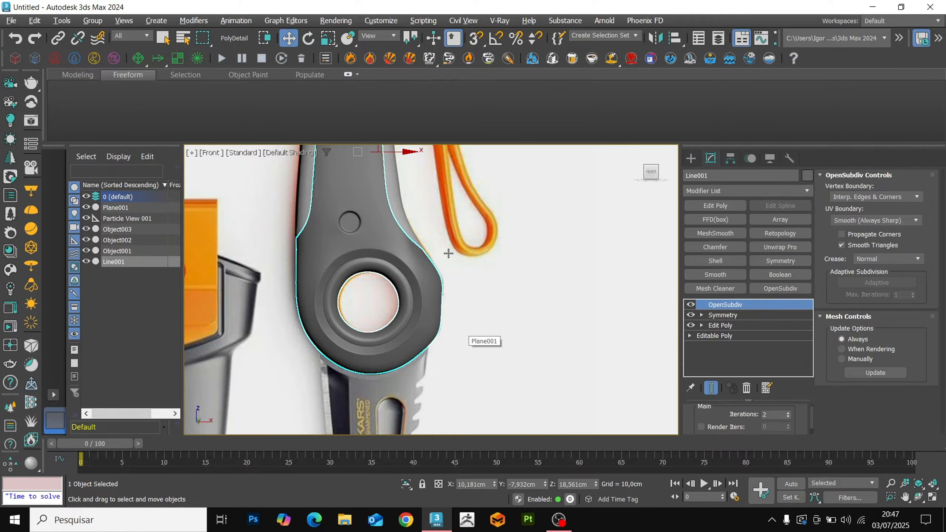
{"action": "scroll", "coordinate": [448, 253], "scroll_direction": "down", "scroll_amount": 2}
Isolate the narrow strip on the handle's right side and show its mesh edges around the tapered tip
{"action": "left_click", "coordinate": [717, 325]}
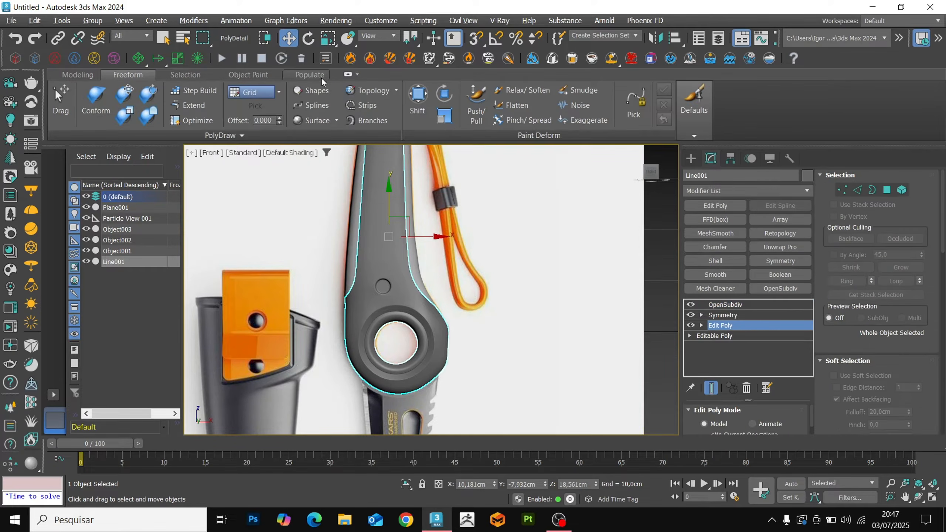
{"action": "left_click", "coordinate": [413, 284]}
{"action": "key", "text": "alt+q"}
{"action": "middle_click_drag", "start_coordinate": [413, 284], "coordinate": [412, 308], "text": "alt"}
{"action": "key", "text": "F4"}
{"action": "scroll", "coordinate": [411, 309], "scroll_direction": "up", "scroll_amount": 4}
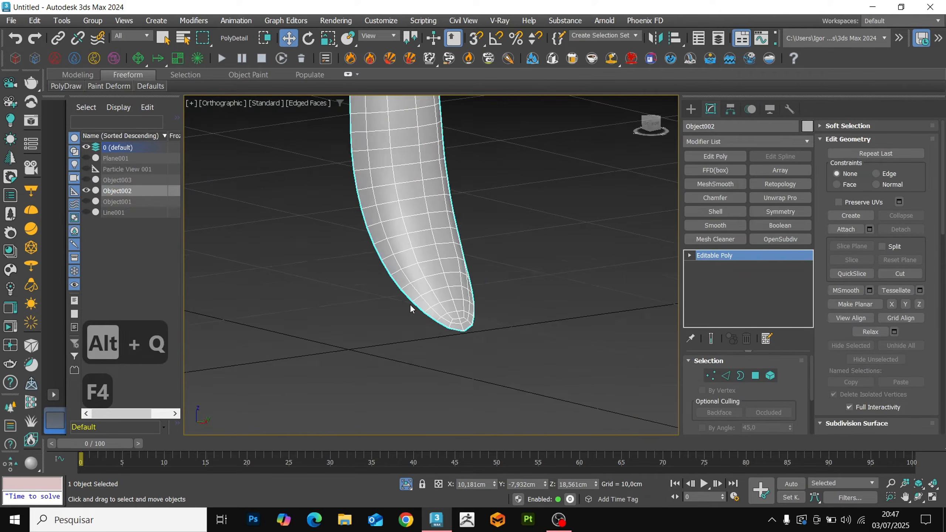
Chamfer the border edge loop of the right side strip by 0.03 cm
{"action": "key", "text": "2"}
{"action": "double_click", "coordinate": [444, 329]}
{"action": "scroll", "coordinate": [446, 324], "scroll_direction": "down", "scroll_amount": 4}
{"action": "middle_click_drag", "start_coordinate": [475, 237], "coordinate": [366, 247], "text": "alt"}
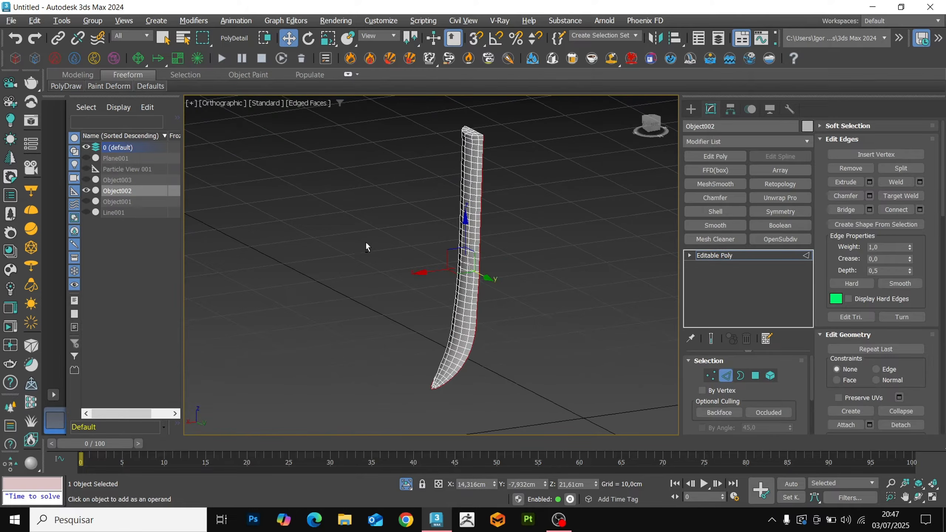
{"action": "middle_click_drag", "start_coordinate": [472, 131], "coordinate": [477, 226]}
{"action": "scroll", "coordinate": [476, 226], "scroll_direction": "up", "scroll_amount": 8}
{"action": "key", "text": "ctrl+shift+c"}
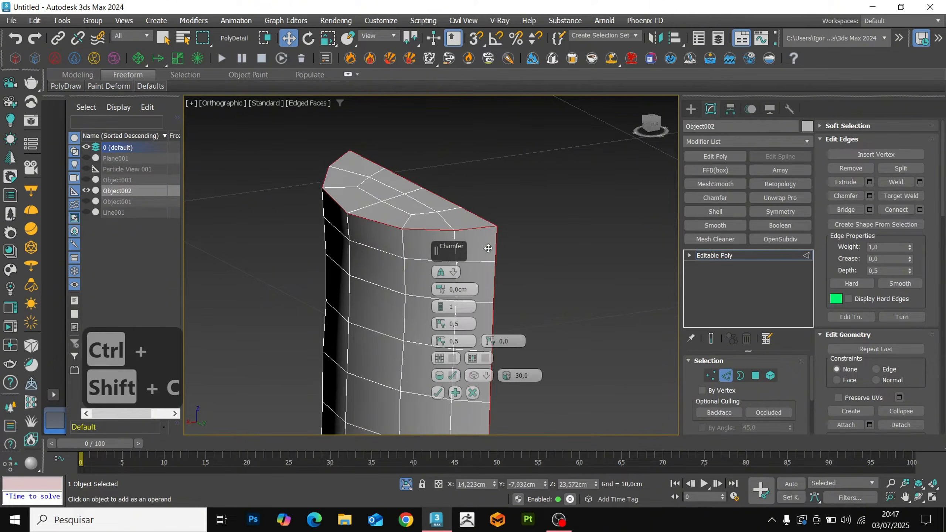
{"action": "left_click_drag", "start_coordinate": [442, 294], "coordinate": [435, 260]}
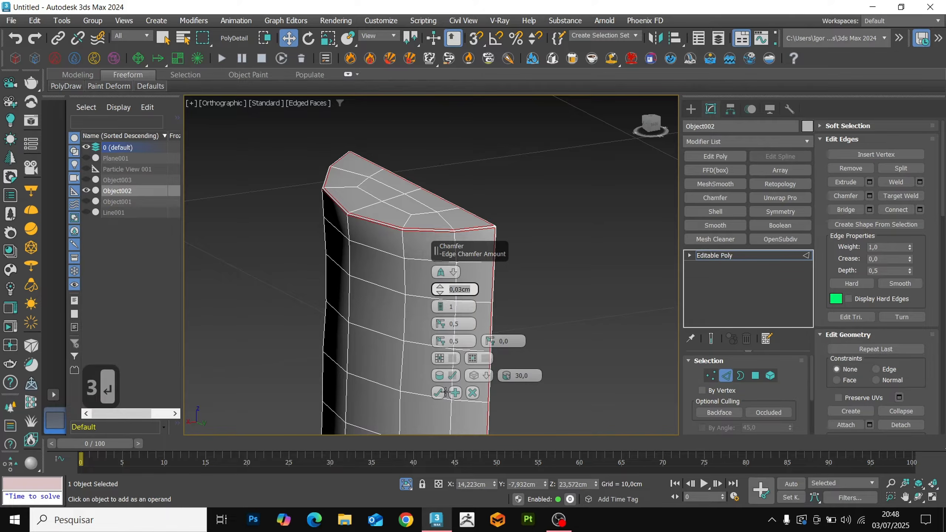
{"action": "key", "text": "ctrl+z"}
{"action": "key", "text": "2"}
Bring back the other parts and isolate the strip on the handle's left side
{"action": "key", "text": "alt+q"}
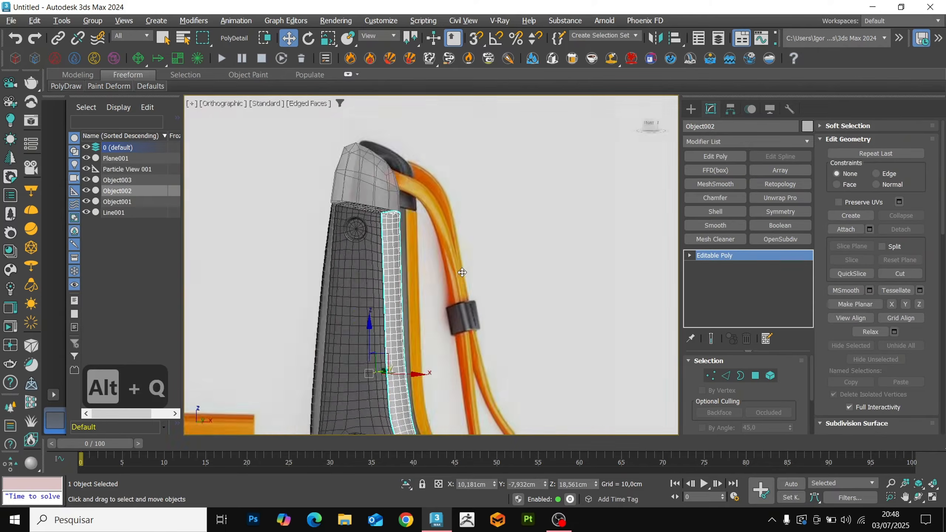
{"action": "middle_click_drag", "start_coordinate": [462, 273], "coordinate": [495, 261], "text": "alt"}
{"action": "left_click", "coordinate": [439, 272]}
{"action": "key", "text": "alt+q"}
{"action": "scroll", "coordinate": [469, 213], "scroll_direction": "up", "scroll_amount": 4}
{"action": "middle_click_drag", "start_coordinate": [469, 214], "coordinate": [466, 258]}
Chamfer the border edge loop of the left side strip by 0.03 cm
{"action": "key", "text": "2"}
{"action": "double_click", "coordinate": [462, 187]}
{"action": "middle_click_drag", "start_coordinate": [462, 187], "coordinate": [441, 244], "text": "alt"}
{"action": "key", "text": "ctrl+shift+c"}
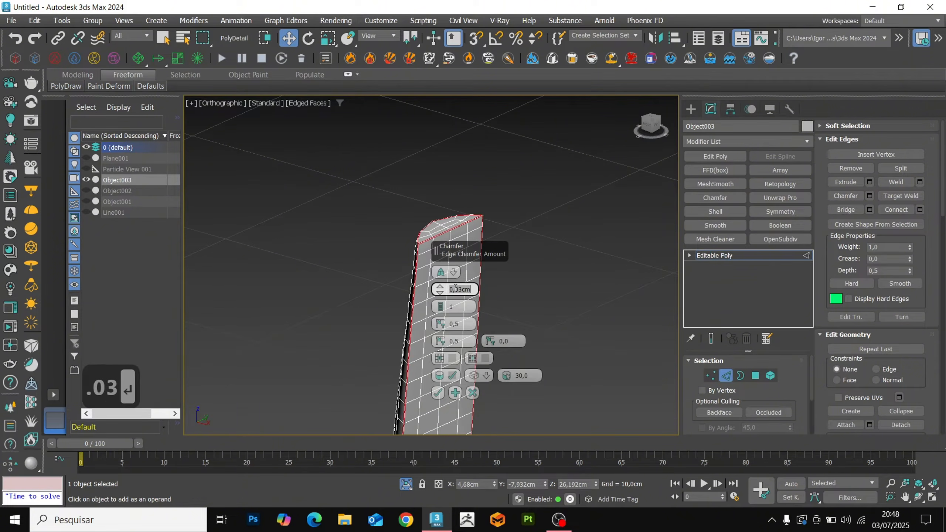
{"action": "left_click", "coordinate": [438, 393]}
{"action": "key", "text": "2"}
Leave isolation and smooth the handle's side strips with OpenSubdiv modifiers, checking them with and without mesh edges
{"action": "key", "text": "F4"}
{"action": "key", "text": "alt+q"}
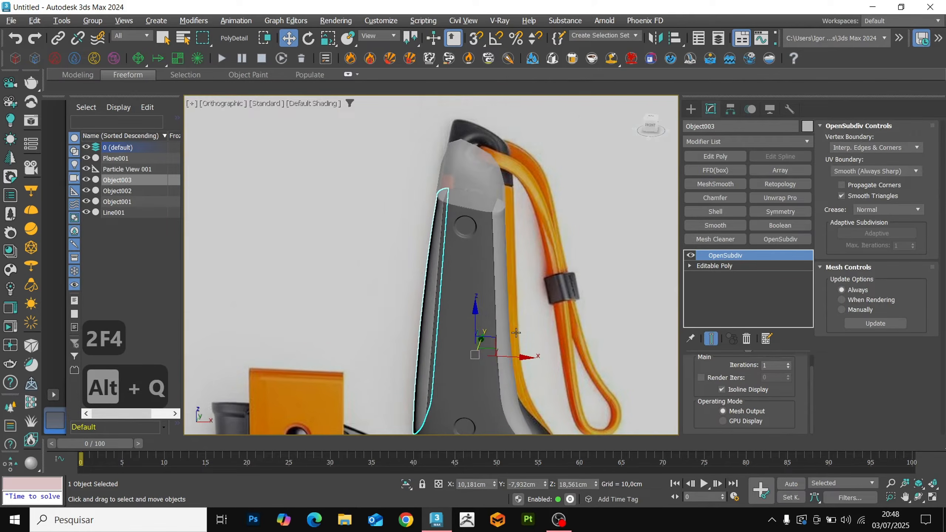
{"action": "left_click", "coordinate": [783, 237]}
{"action": "key", "text": "F4"}
{"action": "middle_click_drag", "start_coordinate": [592, 358], "coordinate": [542, 381], "text": "alt"}
{"action": "key", "text": "F4"}
{"action": "scroll", "coordinate": [540, 391], "scroll_direction": "up", "scroll_amount": 5}
{"action": "scroll", "coordinate": [540, 392], "scroll_direction": "down", "scroll_amount": 5}
Frame the right side strip in the front view and add an Edit Poly modifier below its OpenSubdiv
{"action": "left_click", "coordinate": [543, 380]}
{"action": "key", "text": "f"}
{"action": "key", "text": "z"}
{"action": "key", "text": "F4"}
{"action": "key", "text": "F4"}
{"action": "scroll", "coordinate": [519, 340], "scroll_direction": "up", "scroll_amount": 5}
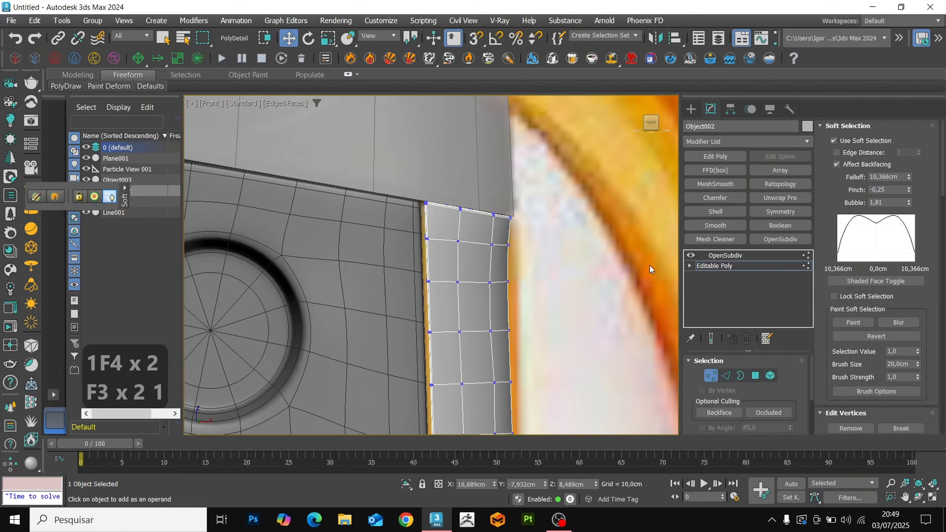
{"action": "left_click", "coordinate": [715, 157]}
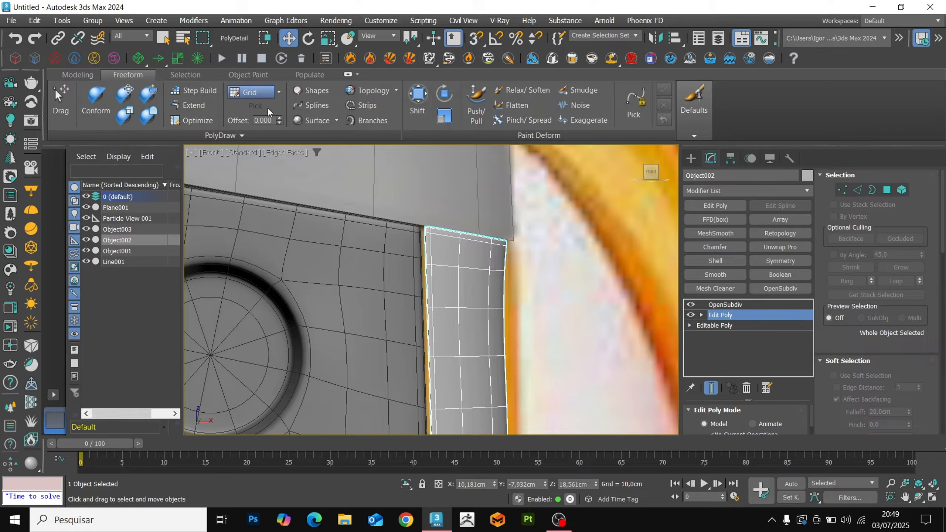
Reshape the right strip's upper end and tapered lower tip with the Shift brush to follow the reference
{"action": "left_click", "coordinate": [418, 101]}
{"action": "scroll", "coordinate": [511, 237], "scroll_direction": "down", "scroll_amount": 2}
{"action": "scroll", "coordinate": [448, 223], "scroll_direction": "down", "scroll_amount": 4}
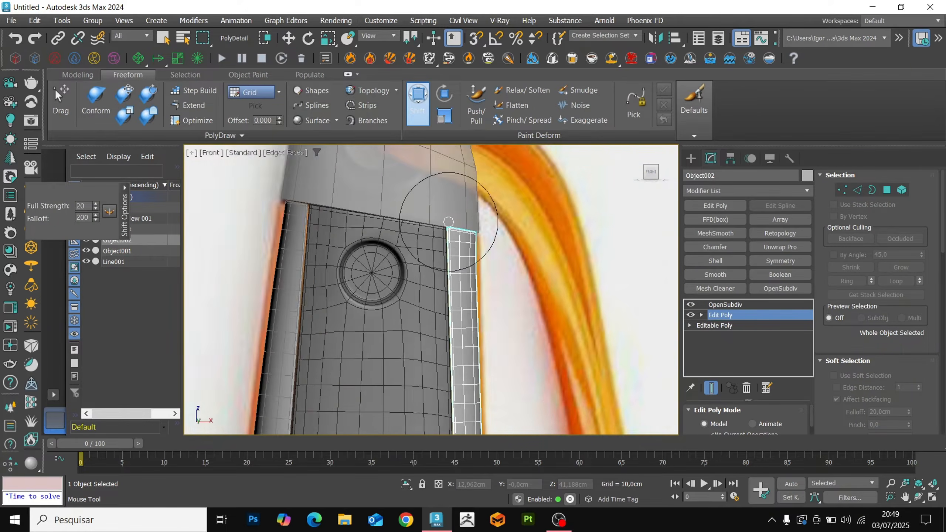
{"action": "middle_click_drag", "start_coordinate": [532, 377], "coordinate": [509, 149]}
{"action": "mouse_move", "coordinate": [523, 425]}
{"action": "middle_mouse_down"}
{"action": "mouse_move", "coordinate": [519, 313]}
{"action": "mouse_move", "coordinate": [476, 235]}
{"action": "middle_mouse_up"}
{"action": "scroll", "coordinate": [526, 324], "scroll_direction": "down", "scroll_amount": 2}
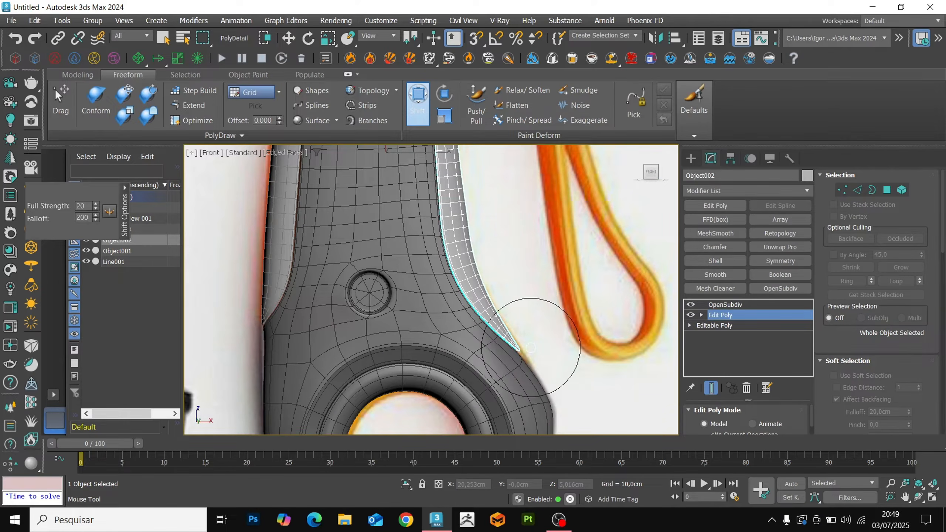
{"action": "scroll", "coordinate": [517, 339], "scroll_direction": "up", "scroll_amount": 4}
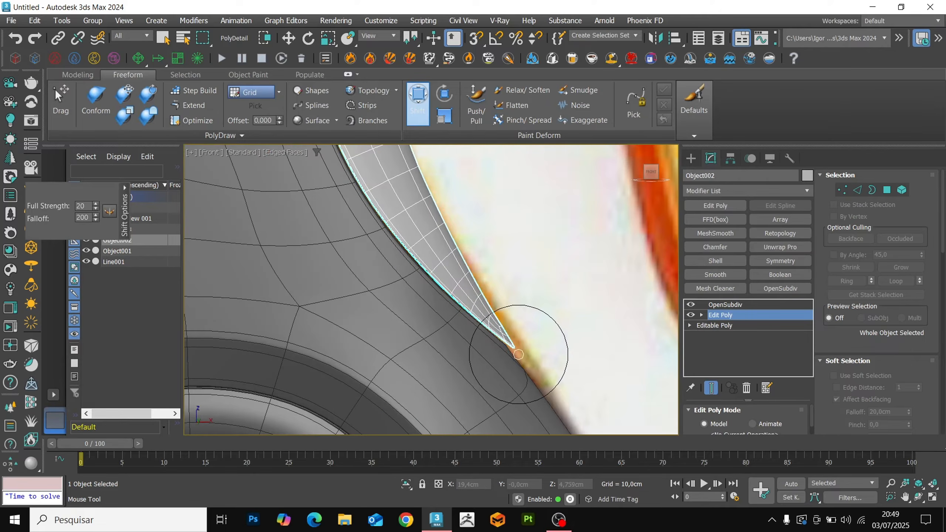
{"action": "scroll", "coordinate": [520, 354], "scroll_direction": "down", "scroll_amount": 4}
{"action": "scroll", "coordinate": [518, 359], "scroll_direction": "up", "scroll_amount": 3}
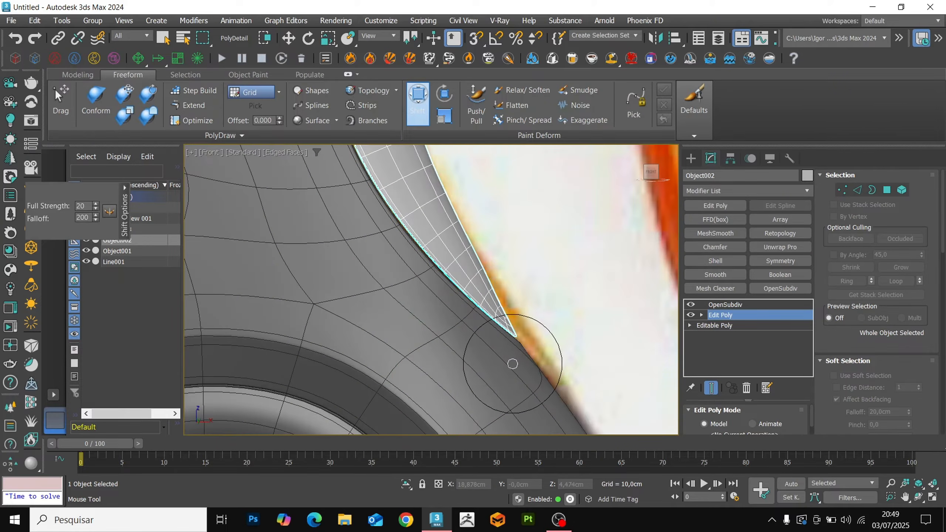
{"action": "scroll", "coordinate": [521, 354], "scroll_direction": "down", "scroll_amount": 3}
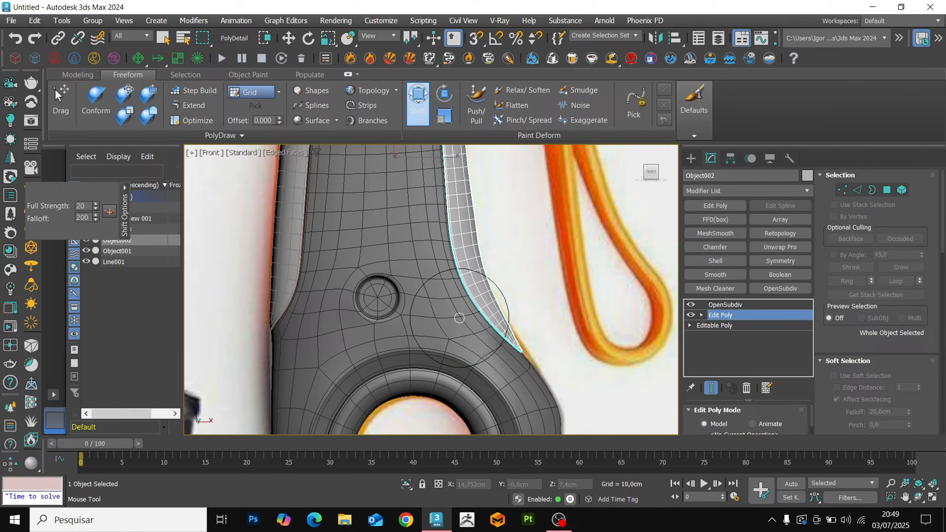
Refine the right strip's curve along the handle body with the Shift brush and check it without mesh edges
{"action": "middle_click_drag", "start_coordinate": [459, 284], "coordinate": [446, 333]}
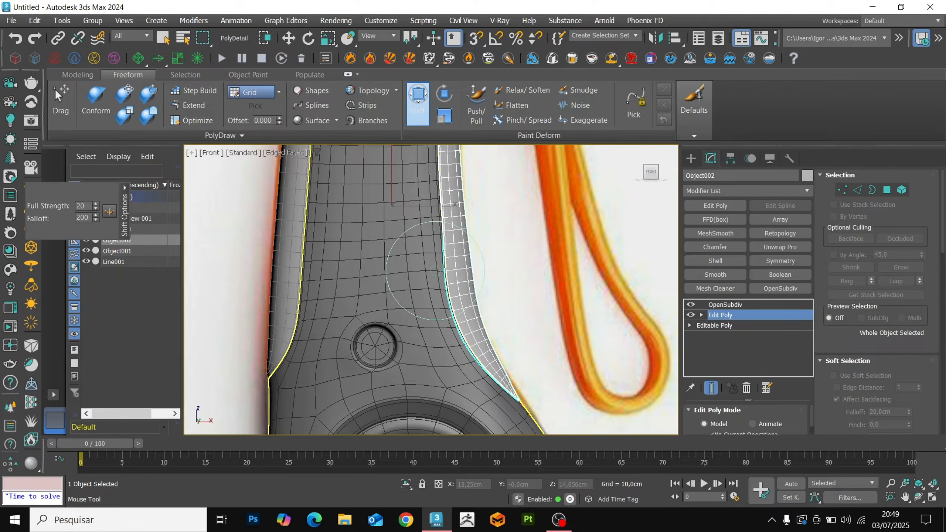
{"action": "middle_click_drag", "start_coordinate": [427, 228], "coordinate": [437, 340]}
{"action": "scroll", "coordinate": [437, 341], "scroll_direction": "down", "scroll_amount": 2}
{"action": "mouse_move", "coordinate": [484, 248]}
{"action": "middle_mouse_down"}
{"action": "mouse_move", "coordinate": [444, 306]}
{"action": "mouse_move", "coordinate": [444, 341]}
{"action": "mouse_move", "coordinate": [413, 203]}
{"action": "middle_mouse_up"}
{"action": "right_click", "coordinate": [444, 341]}
{"action": "key", "text": "F4"}
{"action": "key", "text": "F3"}
{"action": "key", "text": "F3"}
{"action": "left_click", "coordinate": [433, 306]}
{"action": "key", "text": "F4"}
{"action": "key", "text": "F4"}
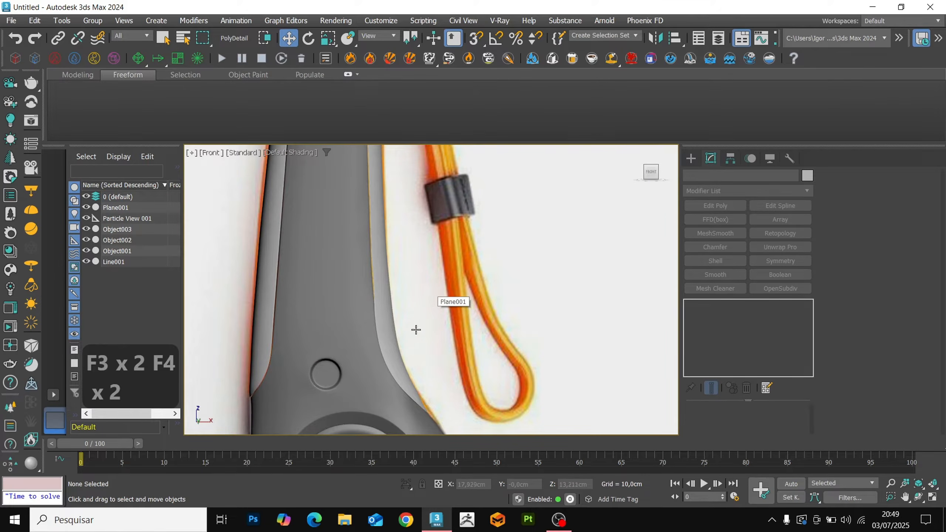
Select the vertices along the right strip's inner edge in wireframe and shift them against the handle body to close the gap
{"action": "left_click", "coordinate": [398, 359]}
{"action": "key", "text": "1"}
{"action": "key", "text": "F4"}
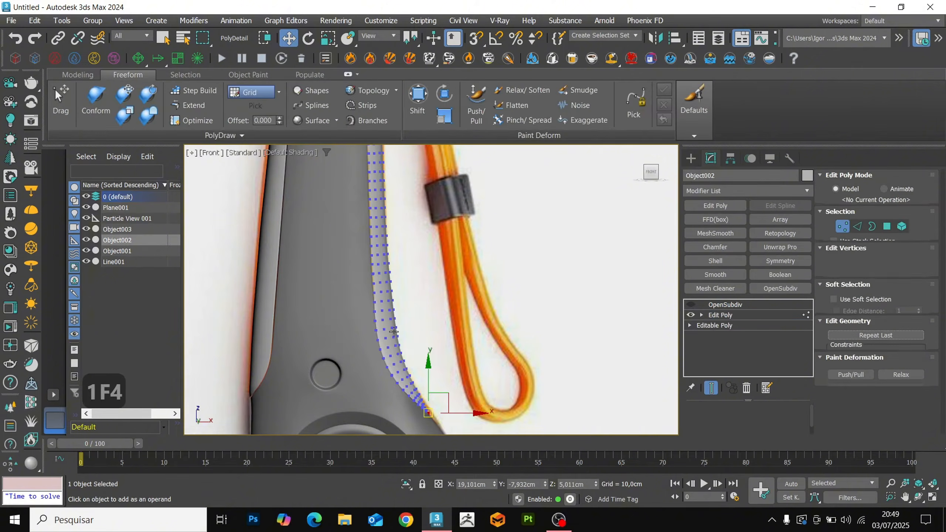
{"action": "scroll", "coordinate": [363, 372], "scroll_direction": "up", "scroll_amount": 3}
{"action": "key", "text": "F3"}
{"action": "scroll", "coordinate": [363, 373], "scroll_direction": "down", "scroll_amount": 3}
{"action": "left_click_drag", "start_coordinate": [313, 172], "coordinate": [354, 397]}
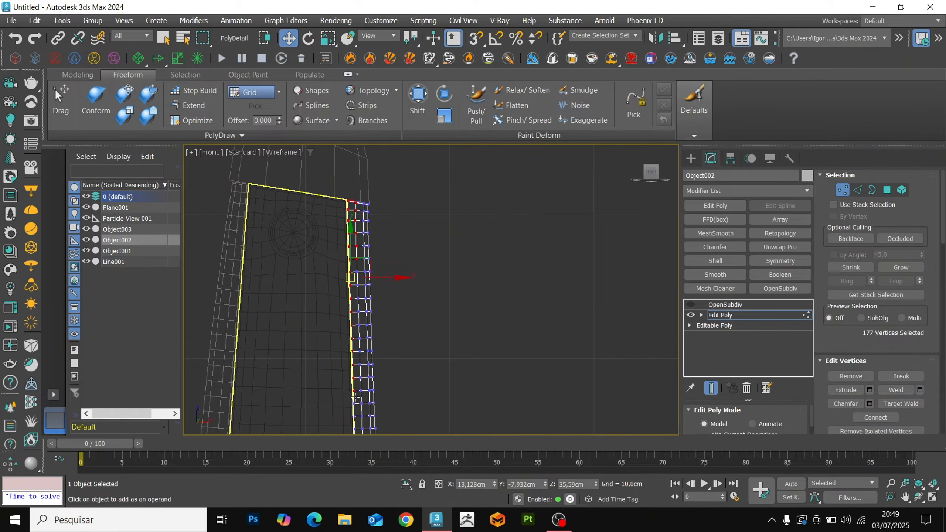
{"action": "middle_click_drag", "start_coordinate": [349, 399], "coordinate": [333, 249]}
{"action": "left_click_drag", "start_coordinate": [299, 216], "coordinate": [341, 351], "text": "ctrl"}
{"action": "middle_click_drag", "start_coordinate": [338, 351], "coordinate": [318, 250]}
{"action": "left_click_drag", "start_coordinate": [290, 227], "coordinate": [318, 335], "text": "ctrl"}
{"action": "key", "text": "F3"}
{"action": "middle_click_drag", "start_coordinate": [353, 302], "coordinate": [361, 349]}
{"action": "key", "text": "F4"}
{"action": "scroll", "coordinate": [343, 354], "scroll_direction": "up", "scroll_amount": 3}
{"action": "left_click_drag", "start_coordinate": [340, 351], "coordinate": [304, 367], "text": "alt"}
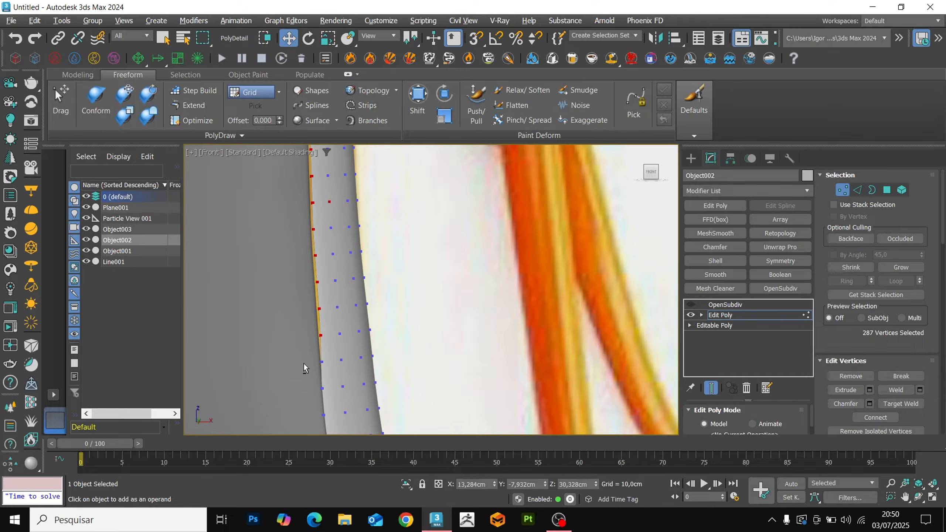
{"action": "scroll", "coordinate": [331, 362], "scroll_direction": "down", "scroll_amount": 3}
{"action": "middle_click_drag", "start_coordinate": [337, 242], "coordinate": [338, 263]}
{"action": "left_click_drag", "start_coordinate": [363, 178], "coordinate": [363, 178]}
{"action": "key", "text": "1"}
{"action": "scroll", "coordinate": [360, 318], "scroll_direction": "down", "scroll_amount": 4}
{"action": "key", "text": "F4"}
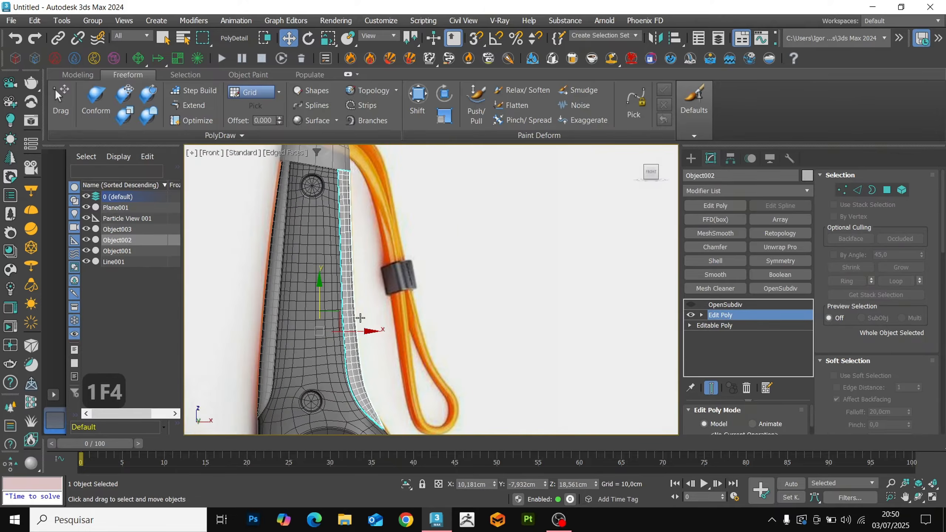
{"action": "key", "text": "F3"}
{"action": "key", "text": "F3"}
{"action": "left_click", "coordinate": [377, 296]}
{"action": "key", "text": "F4"}
{"action": "middle_click_drag", "start_coordinate": [378, 296], "coordinate": [403, 284]}
Open the left side strip for vertex editing in the front view and select the upper vertices along its inner edge
{"action": "left_click", "coordinate": [306, 254]}
{"action": "key", "text": "1"}
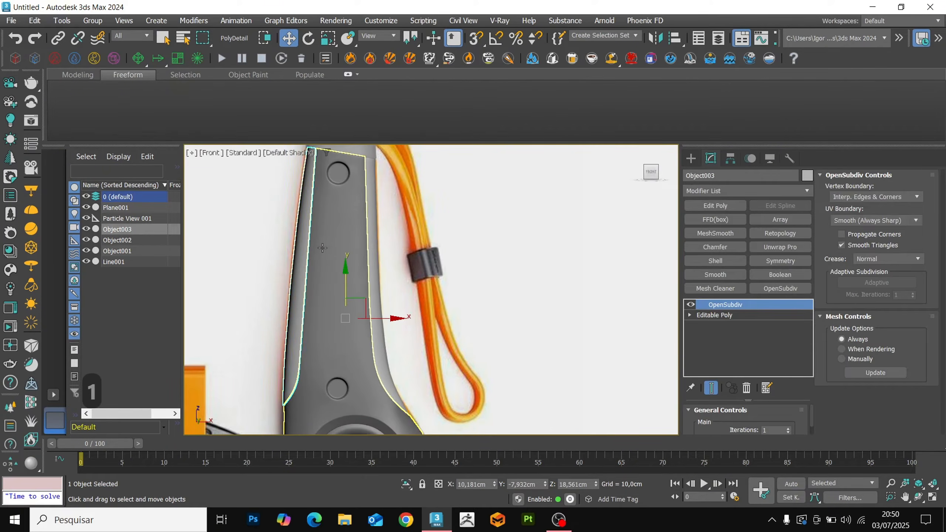
{"action": "key", "text": "F4"}
{"action": "mouse_move", "coordinate": [317, 257]}
{"action": "middle_mouse_down"}
{"action": "mouse_move", "coordinate": [317, 331]}
{"action": "mouse_move", "coordinate": [318, 228]}
{"action": "middle_mouse_up"}
{"action": "key", "text": "1"}
{"action": "key", "text": "F4"}
{"action": "scroll", "coordinate": [388, 268], "scroll_direction": "up", "scroll_amount": 5}
{"action": "key", "text": "F3"}
{"action": "key", "text": "F3"}
{"action": "key", "text": "F4"}
{"action": "scroll", "coordinate": [361, 244], "scroll_direction": "down", "scroll_amount": 2}
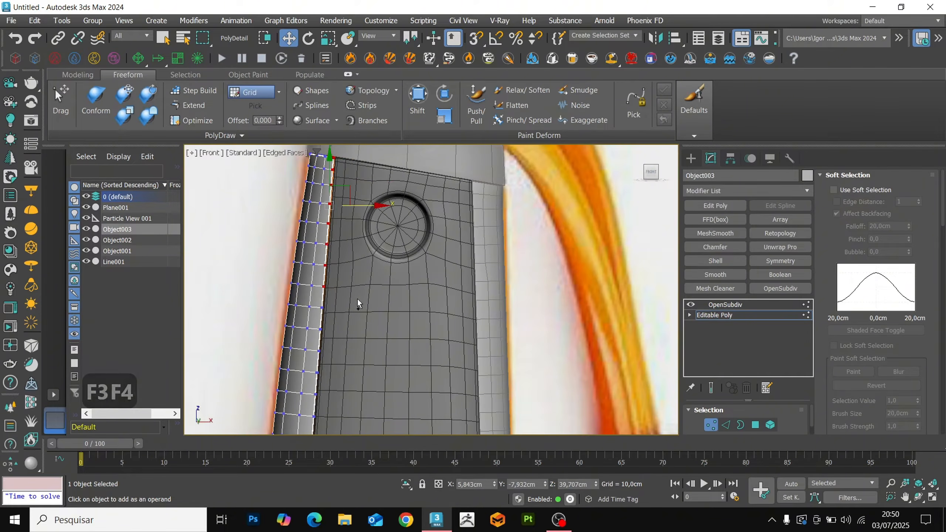
Extend the vertex selection down the left strip's inner edge and shift it slightly toward the handle body to close the gap
{"action": "middle_click_drag", "start_coordinate": [317, 389], "coordinate": [343, 284]}
{"action": "middle_click_drag", "start_coordinate": [317, 344], "coordinate": [333, 329]}
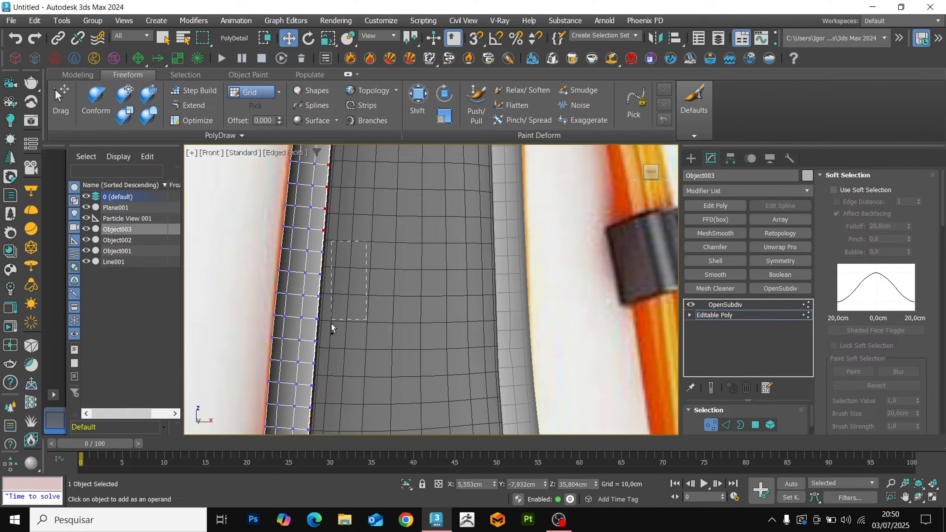
{"action": "left_click_drag", "start_coordinate": [338, 353], "coordinate": [303, 410], "text": "ctrl"}
{"action": "middle_click_drag", "start_coordinate": [323, 405], "coordinate": [346, 287]}
{"action": "left_click_drag", "start_coordinate": [363, 257], "coordinate": [302, 430], "text": "ctrl"}
{"action": "middle_click_drag", "start_coordinate": [333, 349], "coordinate": [344, 260]}
{"action": "scroll", "coordinate": [344, 260], "scroll_direction": "down", "scroll_amount": 2}
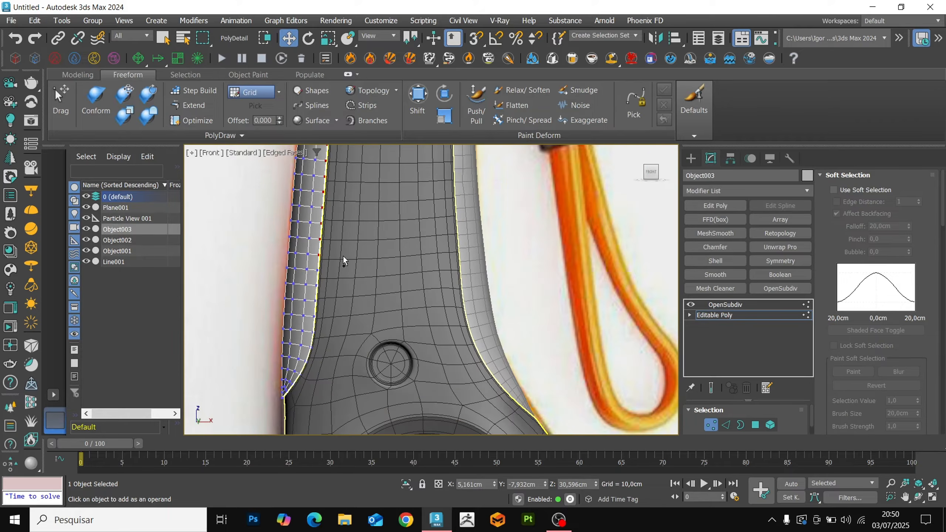
{"action": "scroll", "coordinate": [314, 329], "scroll_direction": "up", "scroll_amount": 8}
{"action": "key", "text": "F4"}
{"action": "key", "text": "F4"}
{"action": "key", "text": "F4"}
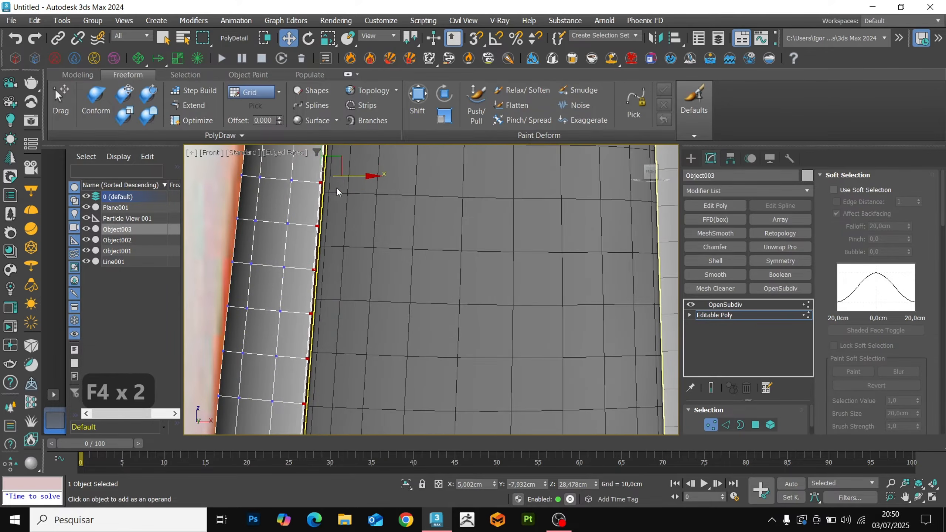
{"action": "left_click_drag", "start_coordinate": [349, 176], "coordinate": [351, 176]}
{"action": "scroll", "coordinate": [353, 190], "scroll_direction": "down", "scroll_amount": 4}
{"action": "middle_click_drag", "start_coordinate": [354, 316], "coordinate": [356, 219]}
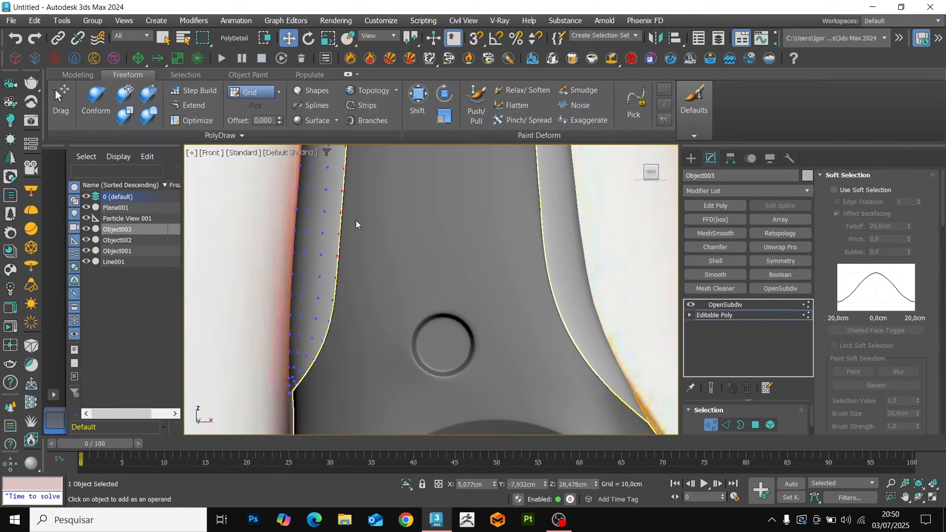
{"action": "scroll", "coordinate": [342, 313], "scroll_direction": "up", "scroll_amount": 6}
{"action": "key", "text": "F3"}
{"action": "key", "text": "F3"}
{"action": "key", "text": "1"}
{"action": "scroll", "coordinate": [376, 309], "scroll_direction": "down", "scroll_amount": 3}
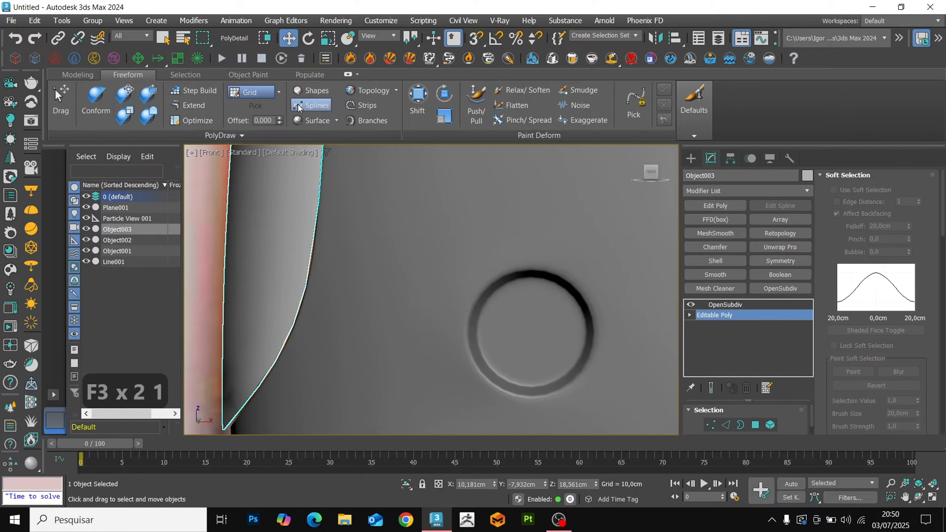
Try to reshape the left strip's lower tip with the Shift brush
{"action": "left_click", "coordinate": [417, 100]}
{"action": "key", "text": "F4"}
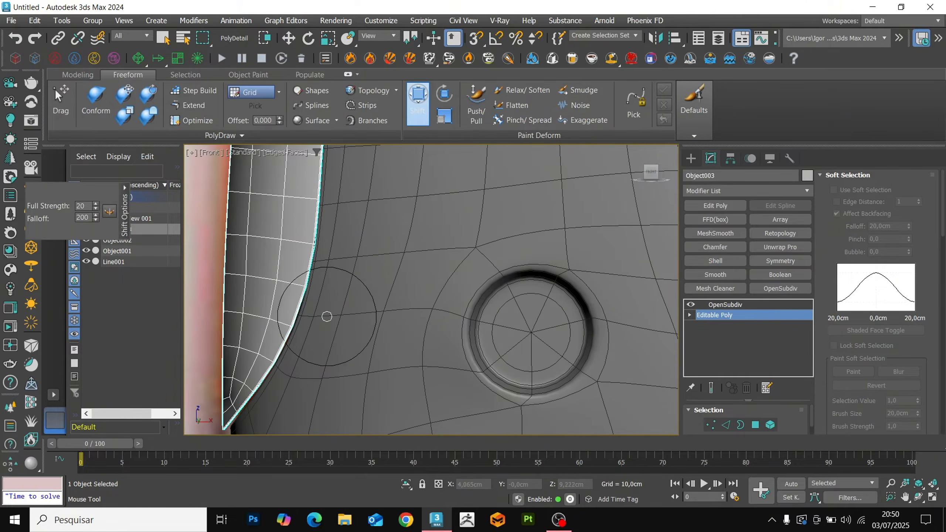
{"action": "scroll", "coordinate": [324, 328], "scroll_direction": "down", "scroll_amount": 4}
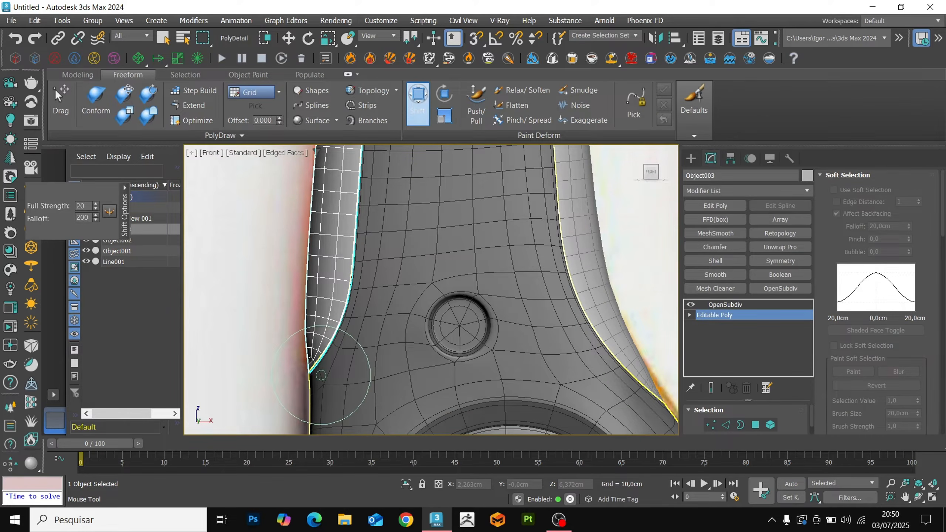
{"action": "scroll", "coordinate": [318, 374], "scroll_direction": "down", "scroll_amount": 3}
{"action": "left_click_drag", "start_coordinate": [338, 346], "coordinate": [332, 359]}
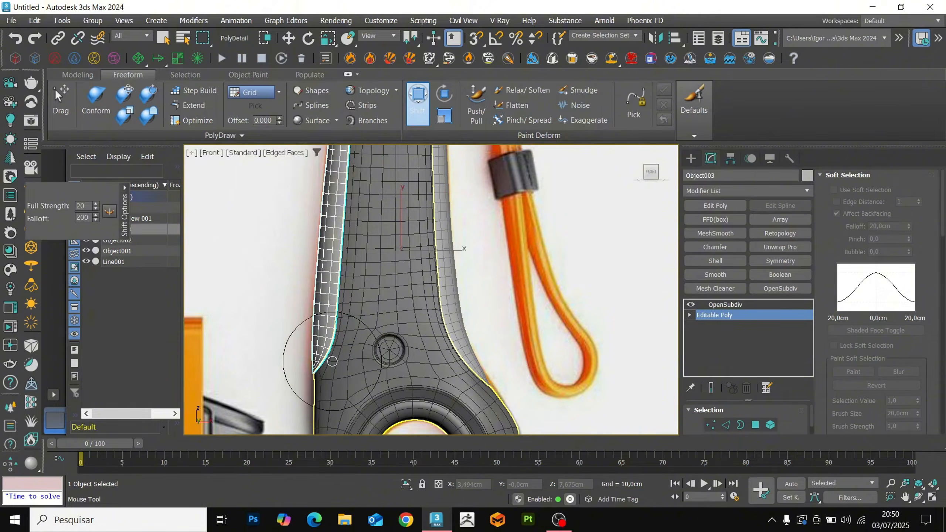
{"action": "scroll", "coordinate": [331, 361], "scroll_direction": "up", "scroll_amount": 3}
{"action": "key", "text": "ctrl+z"}
{"action": "right_click", "coordinate": [325, 359]}
Return the left strip to its OpenSubdiv level and examine the whole handle against the reference without mesh edges
{"action": "left_click", "coordinate": [710, 306]}
{"action": "key", "text": "F4"}
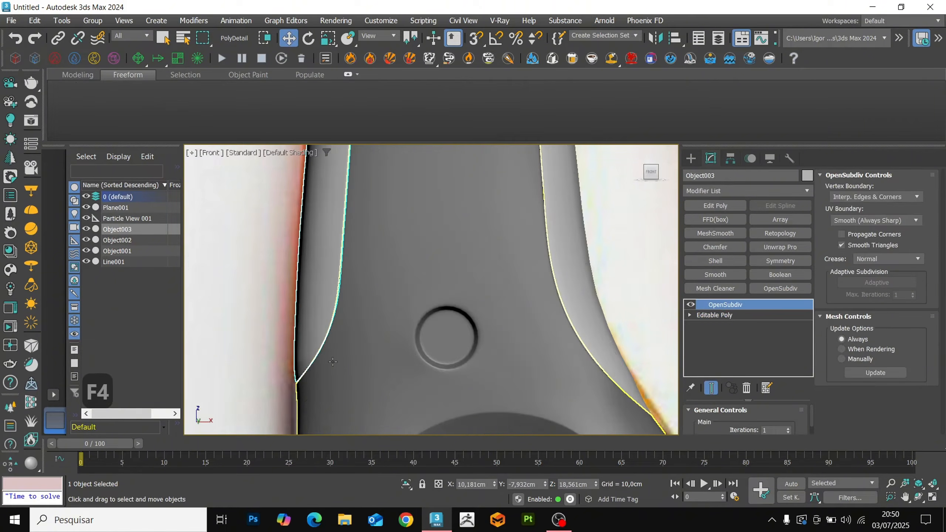
{"action": "scroll", "coordinate": [336, 359], "scroll_direction": "down", "scroll_amount": 8}
{"action": "key", "text": "F3"}
{"action": "left_click", "coordinate": [596, 303]}
{"action": "key", "text": "F3"}
{"action": "key", "text": "F4"}
{"action": "key", "text": "F4"}
{"action": "scroll", "coordinate": [361, 342], "scroll_direction": "up", "scroll_amount": 2}
{"action": "scroll", "coordinate": [462, 300], "scroll_direction": "down", "scroll_amount": 4}
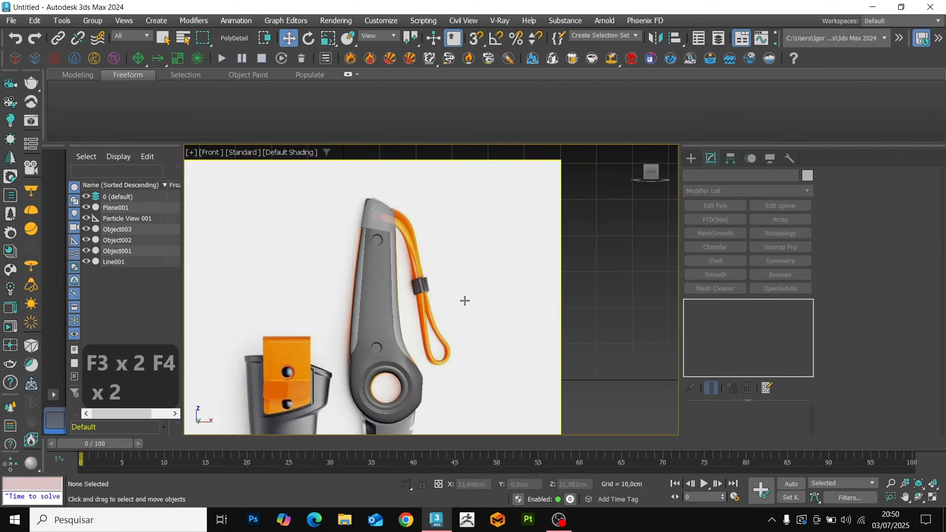
{"action": "scroll", "coordinate": [469, 278], "scroll_direction": "up", "scroll_amount": 7}
{"action": "middle_click_drag", "start_coordinate": [480, 202], "coordinate": [484, 351]}
{"action": "scroll", "coordinate": [395, 252], "scroll_direction": "up", "scroll_amount": 3}
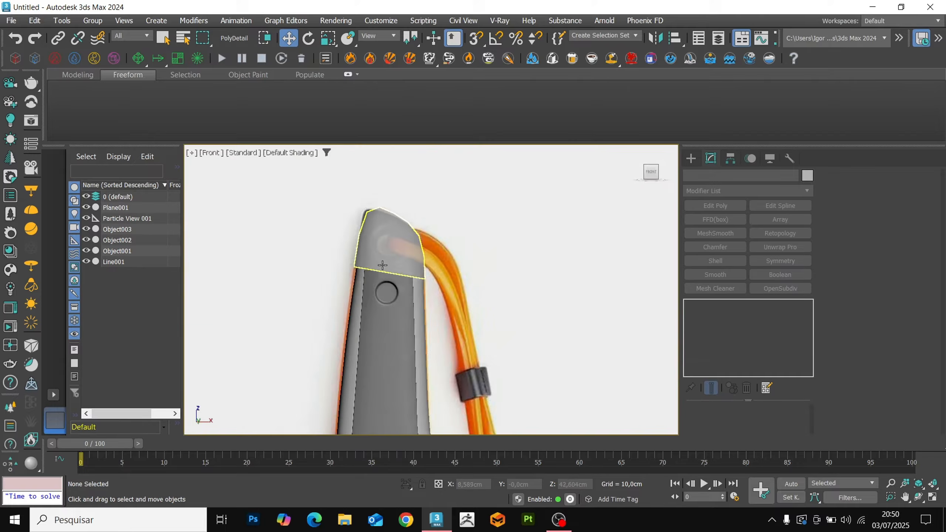
Isolate the handle's tip piece and select its open bottom border for capping
{"action": "left_click", "coordinate": [395, 251]}
{"action": "scroll", "coordinate": [394, 252], "scroll_direction": "up", "scroll_amount": 5}
{"action": "key", "text": "4"}
{"action": "key", "text": "alt+q"}
{"action": "middle_click_drag", "start_coordinate": [427, 267], "coordinate": [442, 315], "text": "alt"}
{"action": "key", "text": "3"}
{"action": "key", "text": "alt+x"}
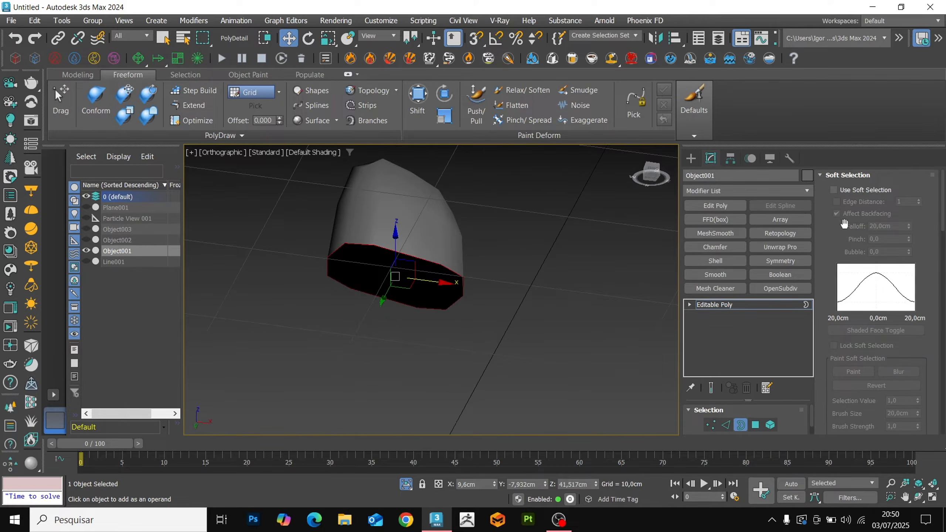
Connect the opposite vertices across the tip piece's capped bottom face and cut further edges to form a grid
{"action": "key", "text": "1"}
{"action": "middle_click_drag", "start_coordinate": [443, 348], "coordinate": [450, 284], "text": "alt"}
{"action": "key", "text": "F4"}
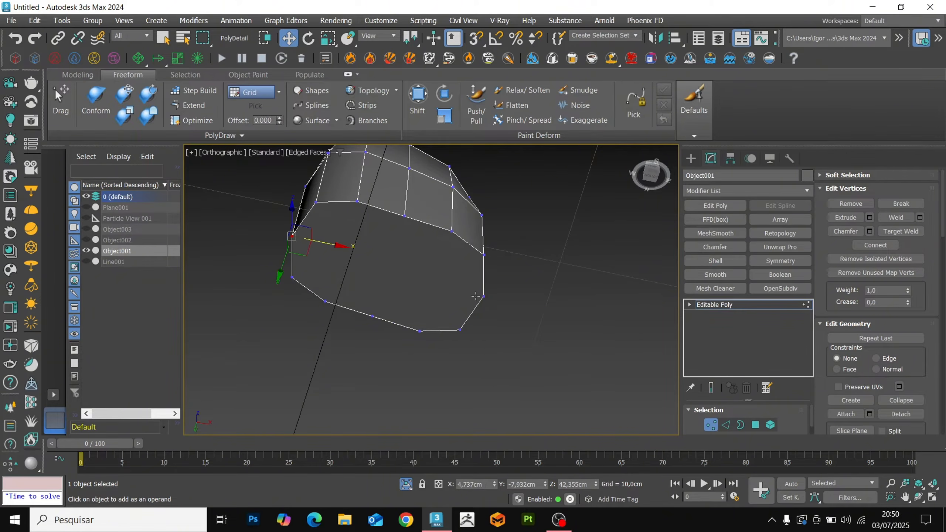
{"action": "key", "text": "ctrl+shift+e"}
{"action": "middle_click_drag", "start_coordinate": [367, 294], "coordinate": [368, 323]}
{"action": "key", "text": "alt+c"}
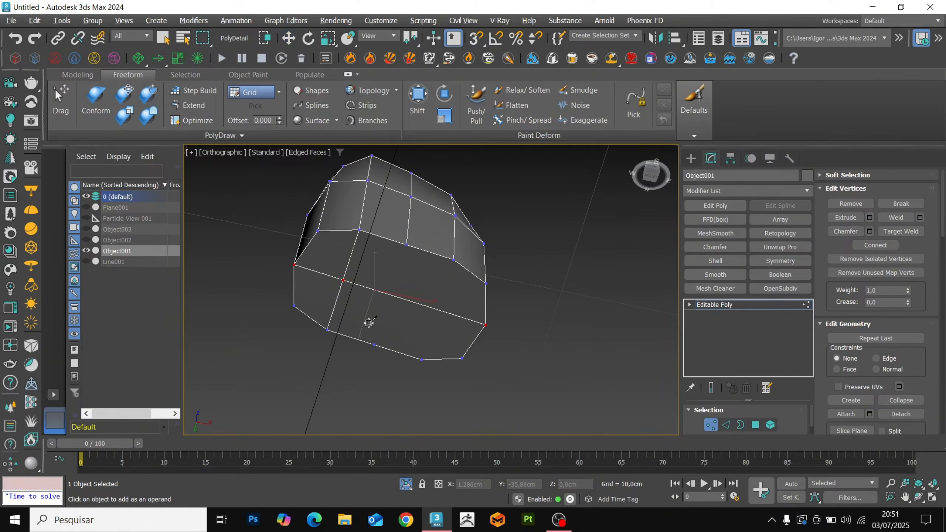
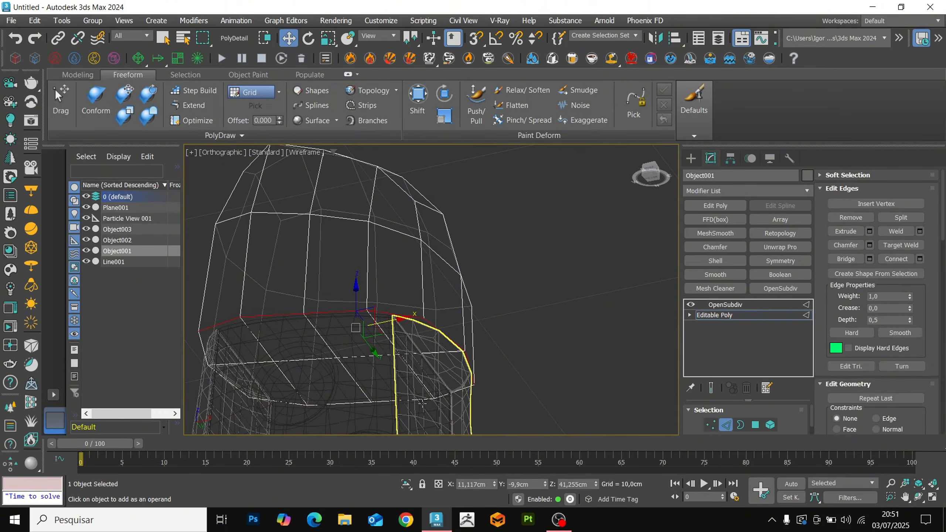
Chamfer the tip piece's bottom rim edges by 0.02 cm and return to the OpenSubdiv level
{"action": "key", "text": "ctrl+shift+c"}
{"action": "scroll", "coordinate": [425, 335], "scroll_direction": "up", "scroll_amount": 2}
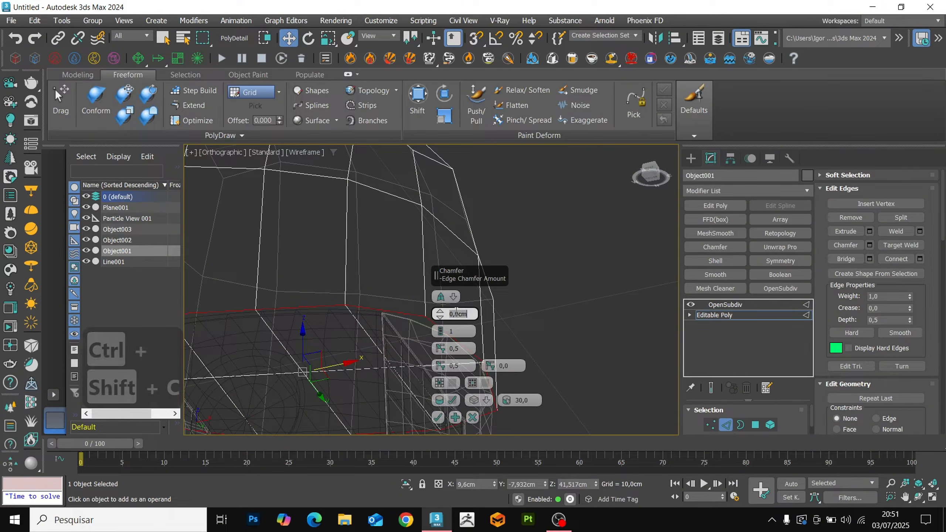
{"action": "type", "text": ".02"}
{"action": "key", "text": "Return"}
{"action": "left_click", "coordinate": [438, 418]}
{"action": "left_click", "coordinate": [725, 305]}
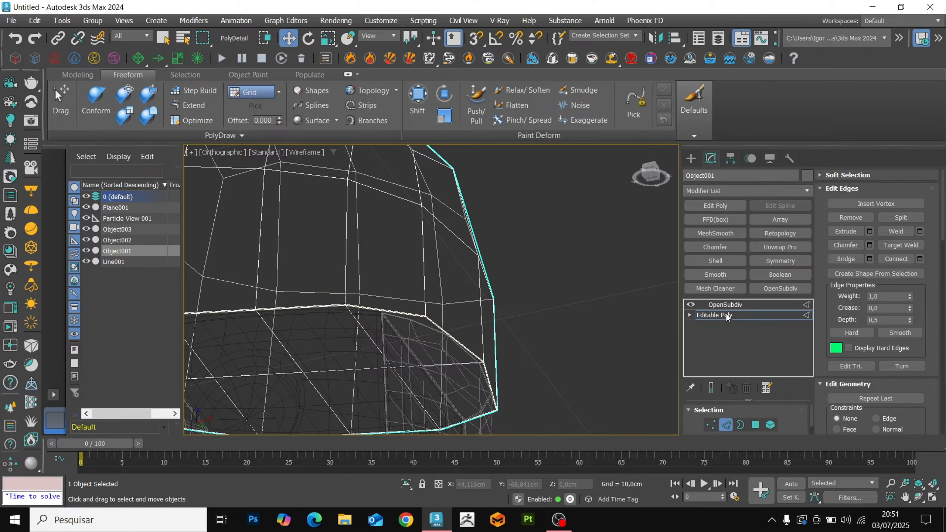
Examine the smoothed tip piece in the shaded front view, checking its lower corners and seam with the handle body
{"action": "key", "text": "F3"}
{"action": "key", "text": "F4"}
{"action": "key", "text": "f"}
{"action": "key", "text": "z"}
{"action": "key", "text": "alt+x"}
{"action": "key", "text": "F4"}
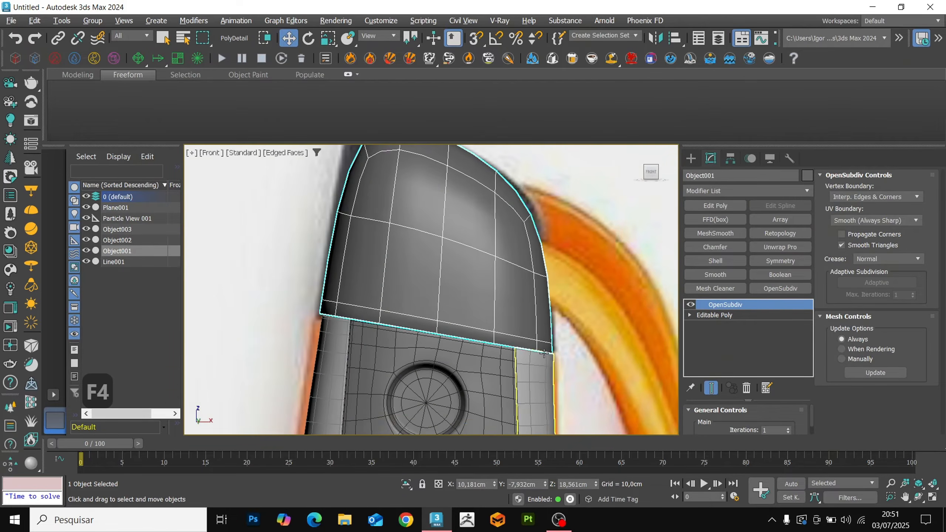
{"action": "scroll", "coordinate": [364, 331], "scroll_direction": "up", "scroll_amount": 3}
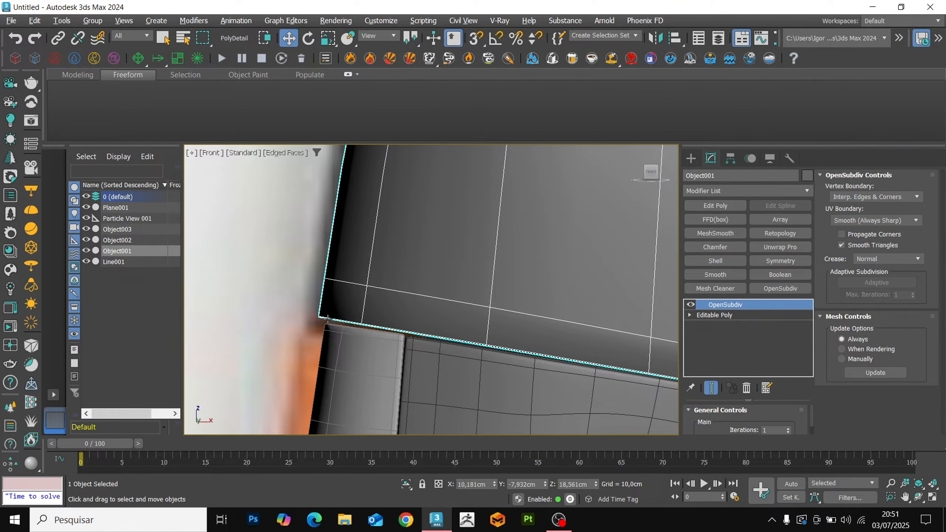
{"action": "scroll", "coordinate": [364, 331], "scroll_direction": "down", "scroll_amount": 3}
{"action": "scroll", "coordinate": [468, 341], "scroll_direction": "up", "scroll_amount": 3}
{"action": "scroll", "coordinate": [468, 341], "scroll_direction": "down", "scroll_amount": 3}
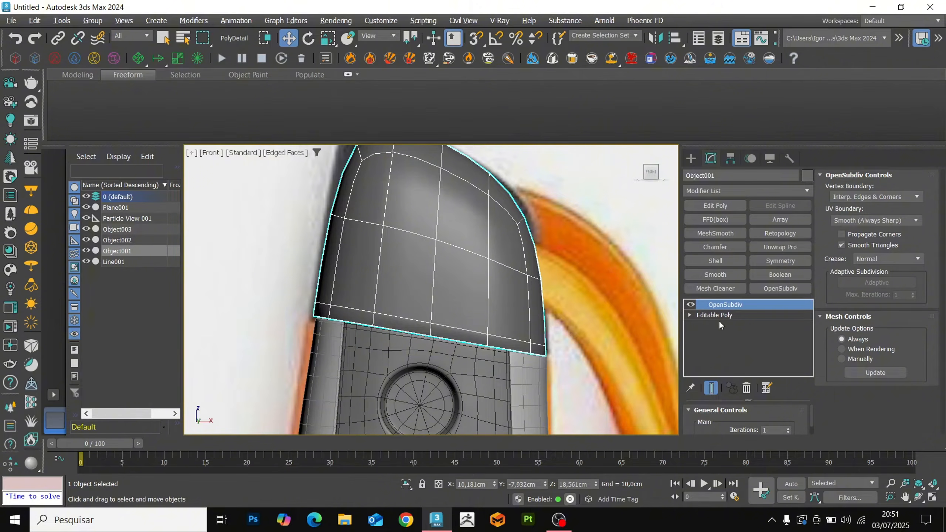
Frame the tip piece in the front view and add an Edit Poly modifier below its OpenSubdiv
{"action": "middle_click_drag", "start_coordinate": [594, 298], "coordinate": [565, 295]}
{"action": "scroll", "coordinate": [465, 319], "scroll_direction": "down", "scroll_amount": 3}
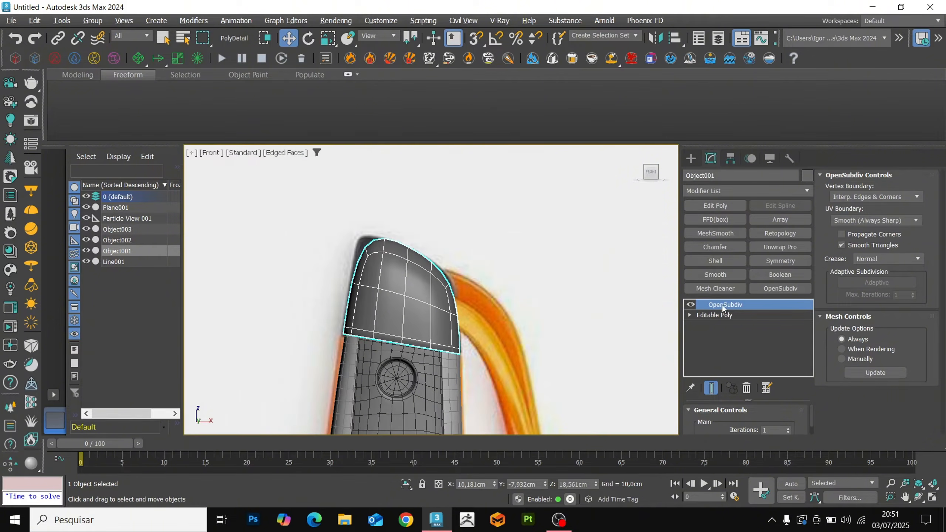
{"action": "left_click", "coordinate": [714, 315]}
{"action": "left_click", "coordinate": [715, 206]}
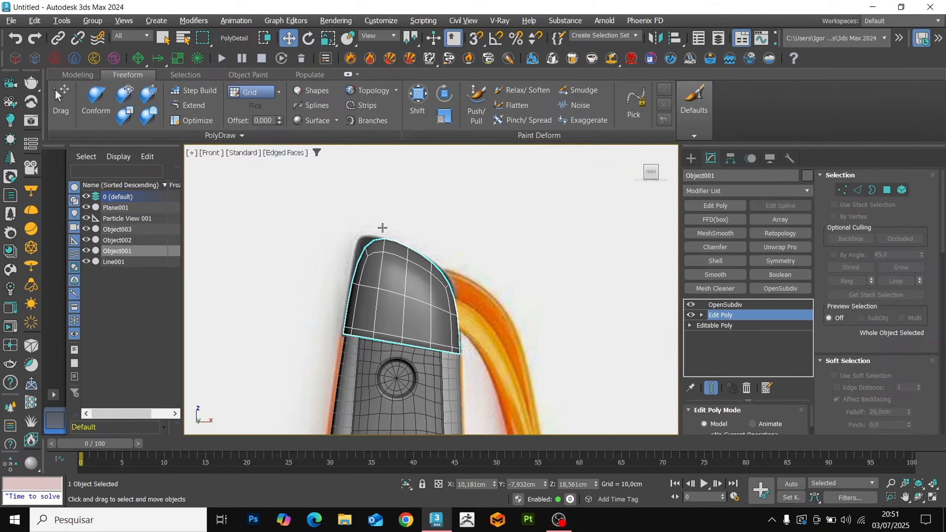
Push the end cap's outline into line with the reference image using the Shift deform brush
{"action": "left_click", "coordinate": [417, 103]}
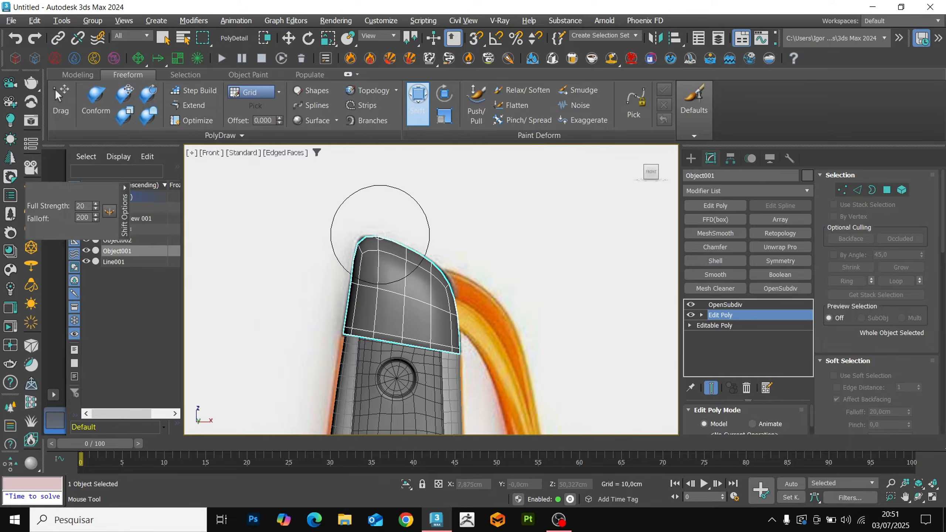
{"action": "middle_click_drag", "start_coordinate": [451, 269], "coordinate": [457, 251]}
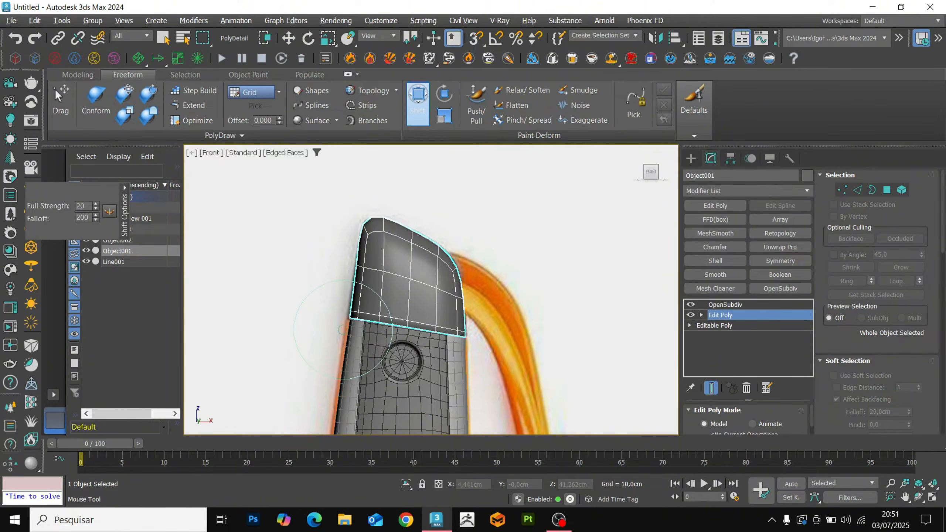
{"action": "scroll", "coordinate": [342, 329], "scroll_direction": "up", "scroll_amount": 3}
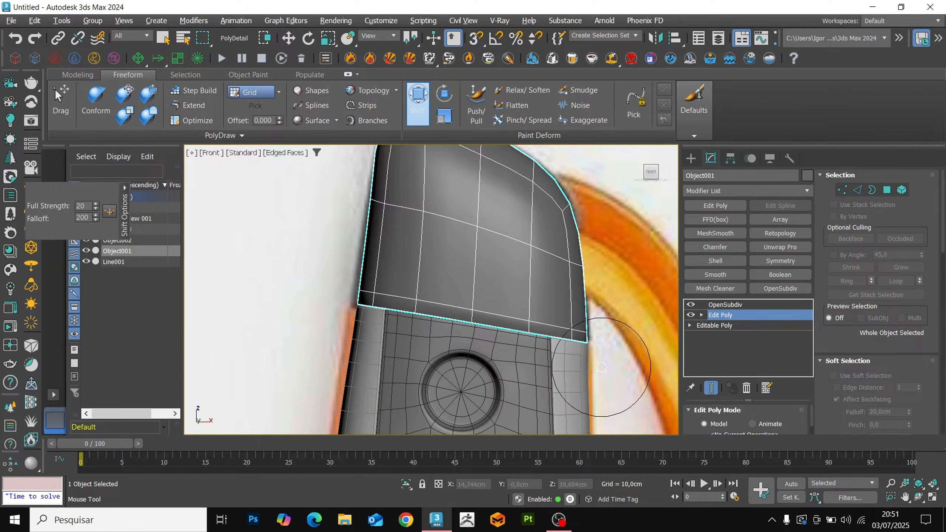
{"action": "scroll", "coordinate": [591, 347], "scroll_direction": "up", "scroll_amount": 4}
{"action": "scroll", "coordinate": [552, 338], "scroll_direction": "down", "scroll_amount": 2}
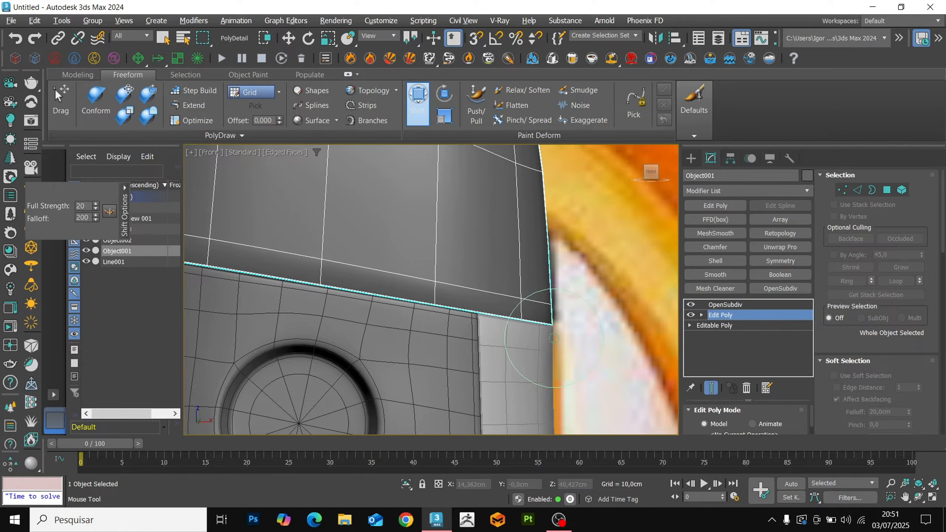
{"action": "right_click", "coordinate": [554, 338]}
Collapse the end cap's modifier stack to an Editable Poly
{"action": "scroll", "coordinate": [555, 340], "scroll_direction": "down", "scroll_amount": 5}
{"action": "middle_click_drag", "start_coordinate": [555, 339], "coordinate": [511, 339]}
{"action": "key", "text": "ctrl+t"}
{"action": "key", "text": "F4"}
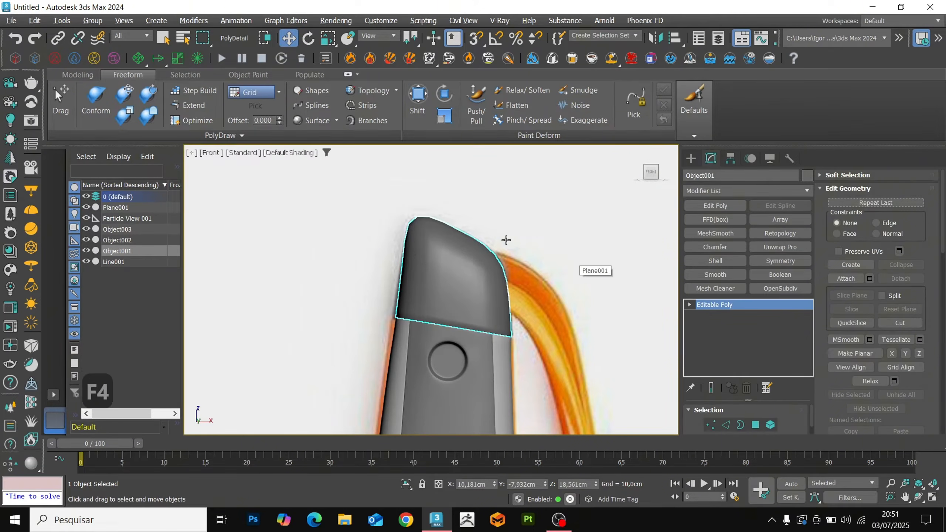
{"action": "key", "text": "F4"}
Make the end cap see-through and draw a circle spline over the strap hole in the front view
{"action": "key", "text": "alt+x"}
{"action": "scroll", "coordinate": [450, 276], "scroll_direction": "up", "scroll_amount": 3}
{"action": "key", "text": "4"}
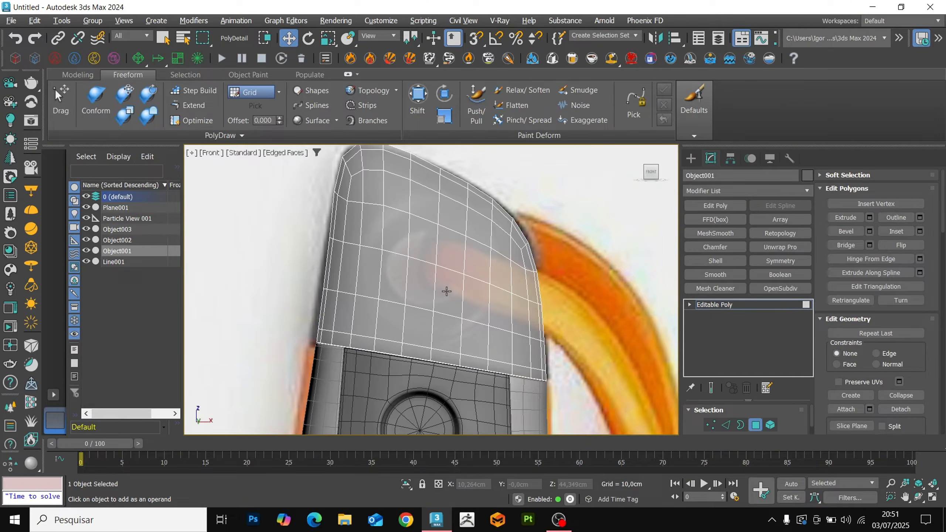
{"action": "key", "text": "4"}
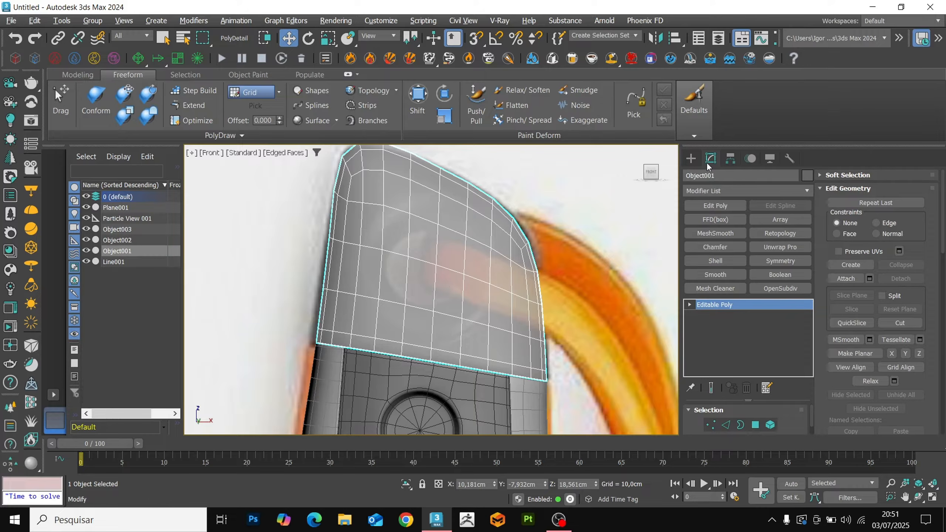
{"action": "left_click", "coordinate": [691, 158]}
{"action": "left_click", "coordinate": [705, 177]}
{"action": "left_click", "coordinate": [715, 266]}
{"action": "left_click_drag", "start_coordinate": [427, 273], "coordinate": [476, 291]}
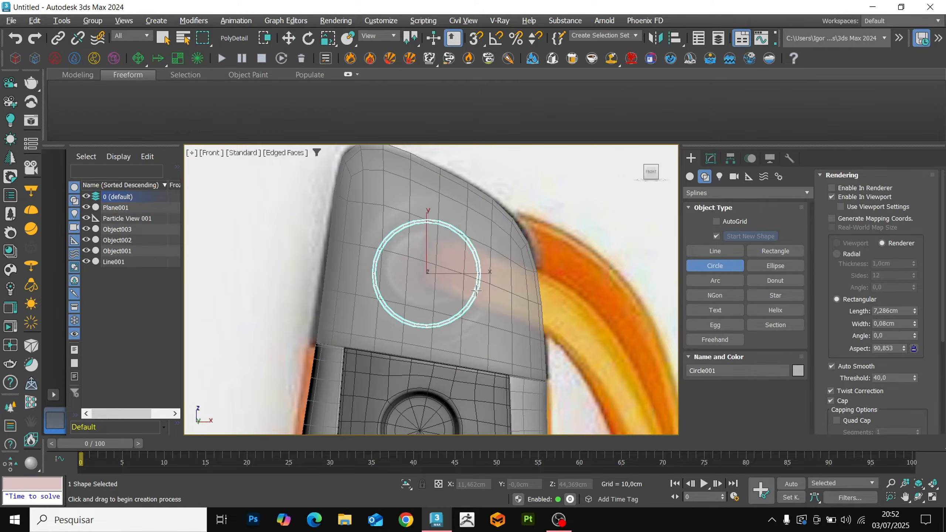
Enlarge the circle over the reference hole's outer rim and move it about -8.1 cm in Y through the end cap
{"action": "key", "text": "w"}
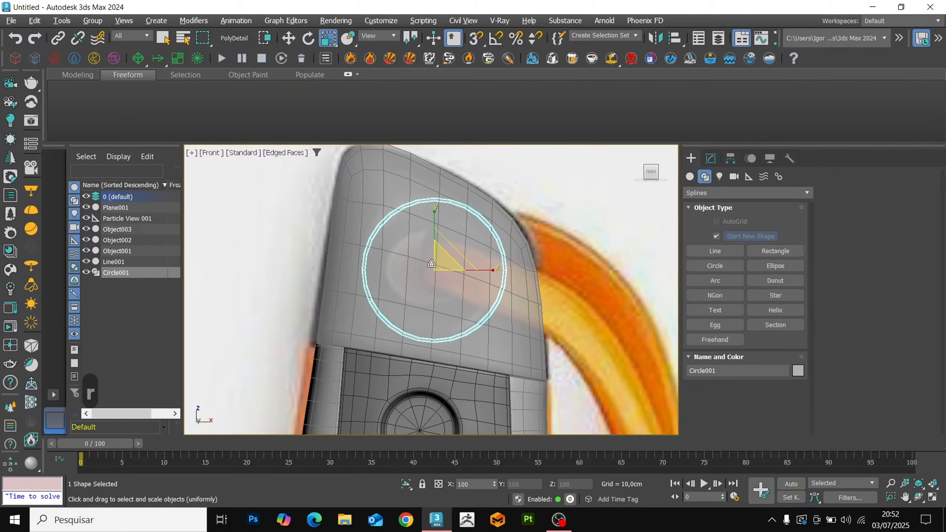
{"action": "key", "text": "w"}
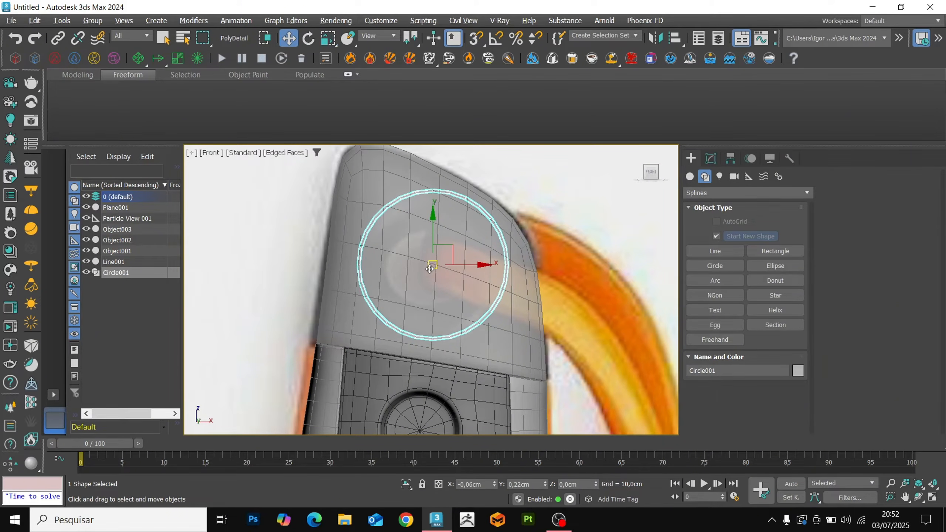
{"action": "middle_click_drag", "start_coordinate": [429, 269], "coordinate": [438, 282], "text": "alt"}
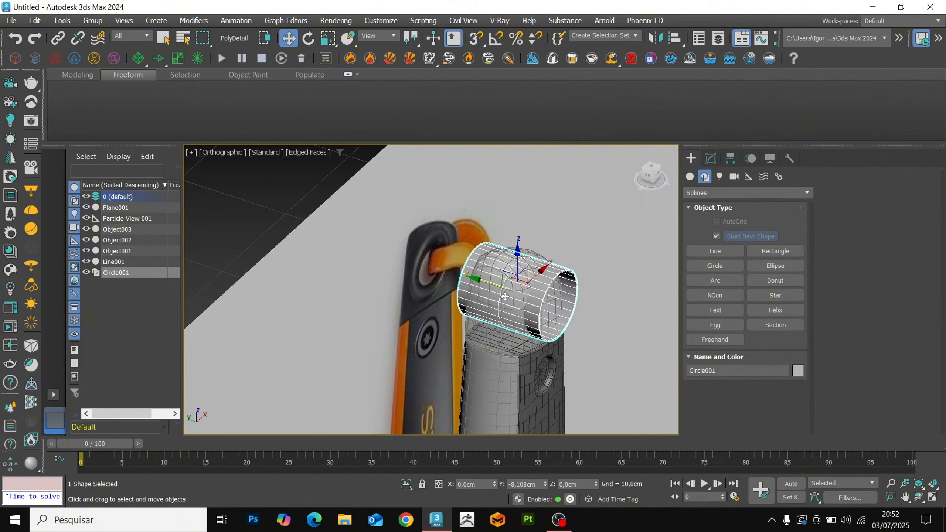
{"action": "left_click_drag", "start_coordinate": [505, 296], "coordinate": [506, 297]}
{"action": "left_click", "coordinate": [533, 340]}
{"action": "key", "text": "alt+x"}
{"action": "scroll", "coordinate": [538, 294], "scroll_direction": "up", "scroll_amount": 5}
{"action": "left_click", "coordinate": [539, 295]}
{"action": "middle_click_drag", "start_coordinate": [538, 295], "coordinate": [468, 283], "text": "alt"}
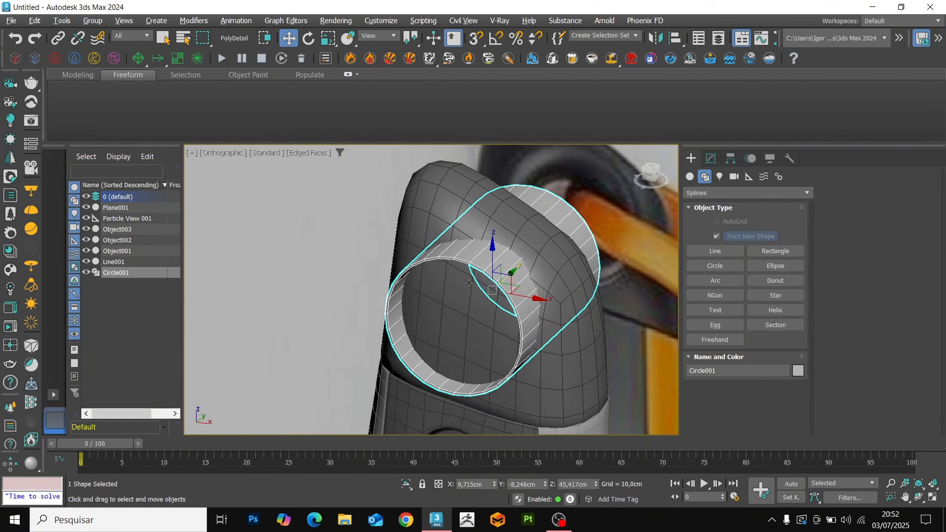
Fine-tune the circle's position against the reference hole in the front view
{"action": "key", "text": "f"}
{"action": "key", "text": "z"}
{"action": "key", "text": "F4"}
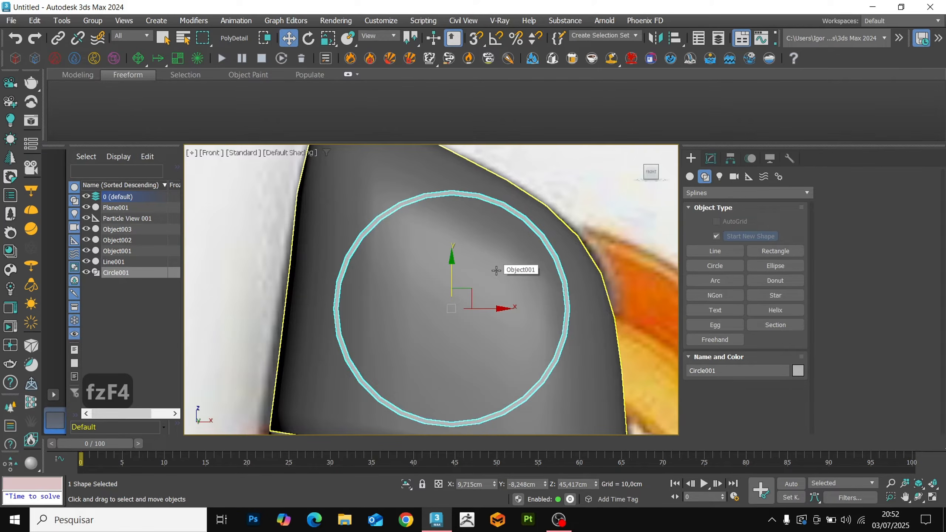
{"action": "key", "text": "F4"}
{"action": "scroll", "coordinate": [495, 270], "scroll_direction": "down", "scroll_amount": 4}
{"action": "key", "text": "alt+x"}
{"action": "left_click", "coordinate": [460, 285]}
{"action": "key", "text": "alt+x"}
{"action": "scroll", "coordinate": [461, 285], "scroll_direction": "up", "scroll_amount": 2}
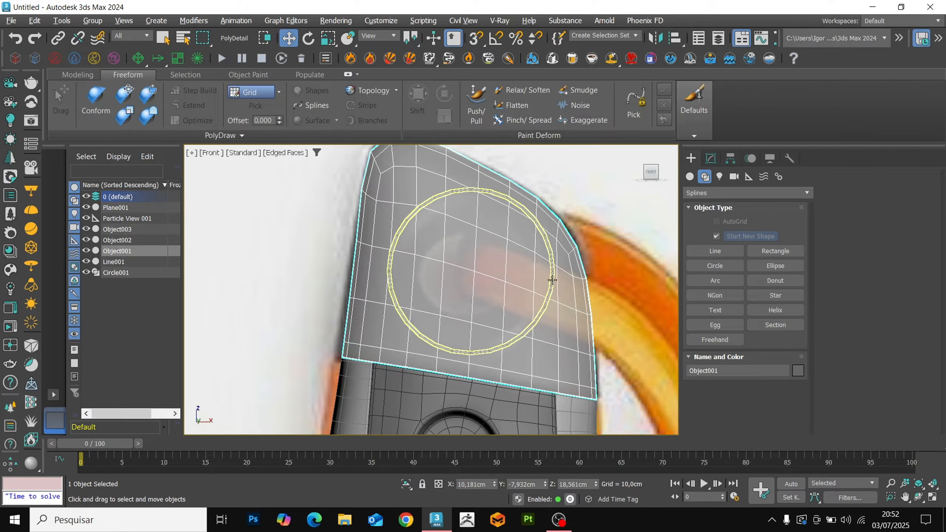
{"action": "left_click", "coordinate": [553, 280]}
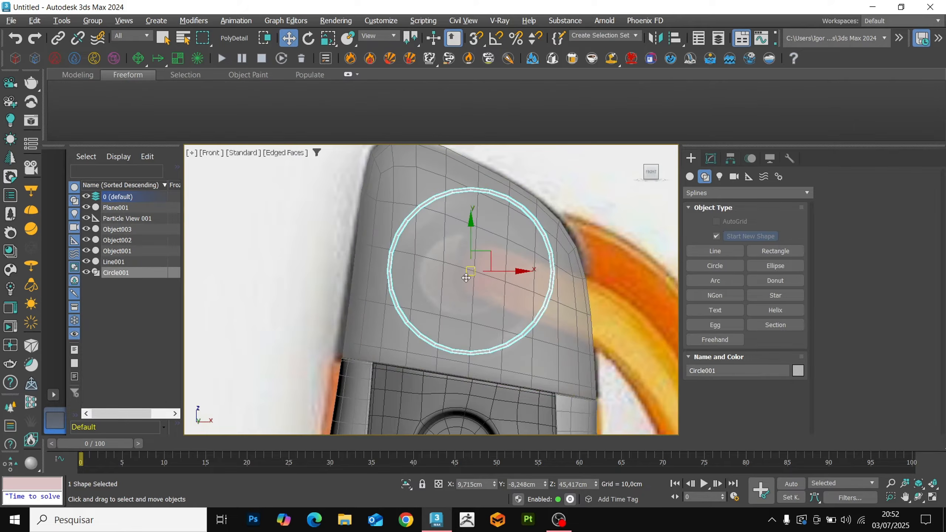
{"action": "left_click", "coordinate": [497, 295]}
Convert the circle to an Editable Poly
{"action": "middle_click_drag", "start_coordinate": [537, 312], "coordinate": [526, 323], "text": "alt"}
{"action": "left_click", "coordinate": [522, 315]}
{"action": "key", "text": "ctrl+t"}
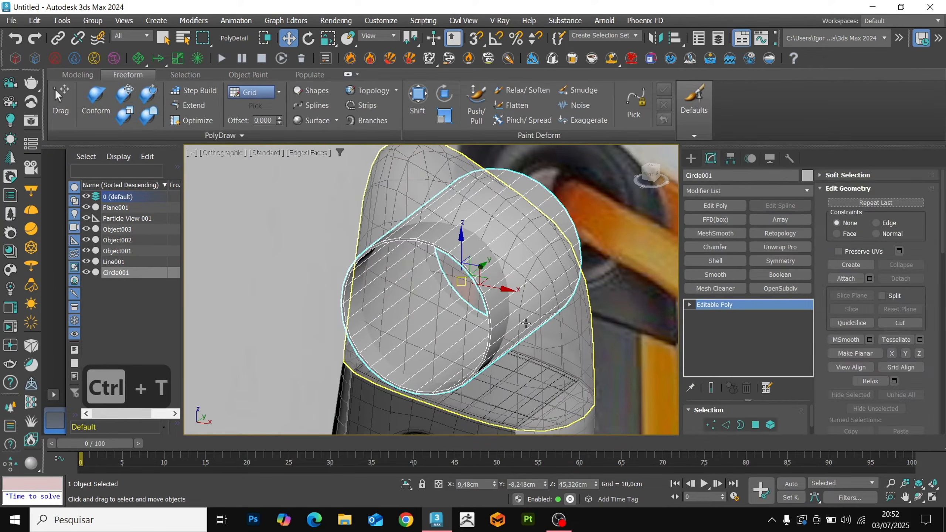
Subtract the circle from the end cap with a Boolean modifier and collapse the result to Editable Poly
{"action": "left_click", "coordinate": [525, 324]}
{"action": "left_click", "coordinate": [780, 274]}
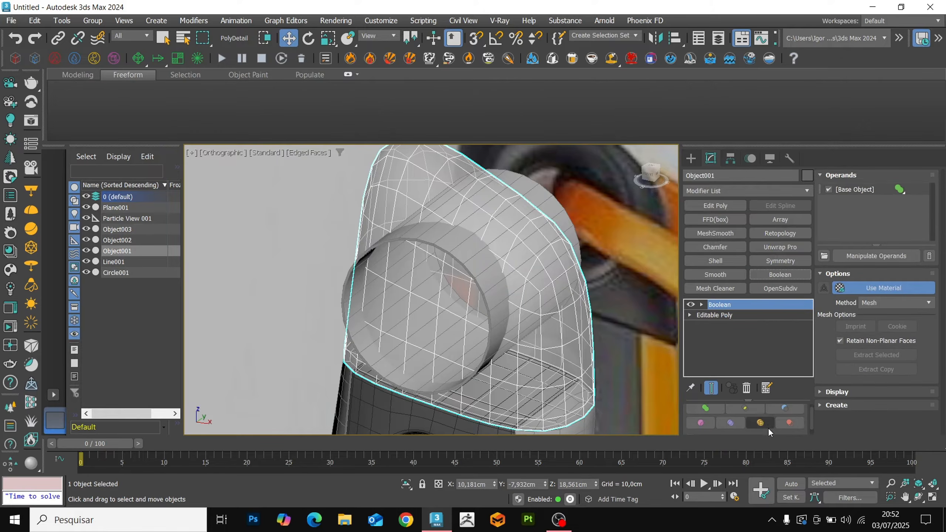
{"action": "left_click", "coordinate": [499, 310]}
{"action": "key", "text": "ctrl+t"}
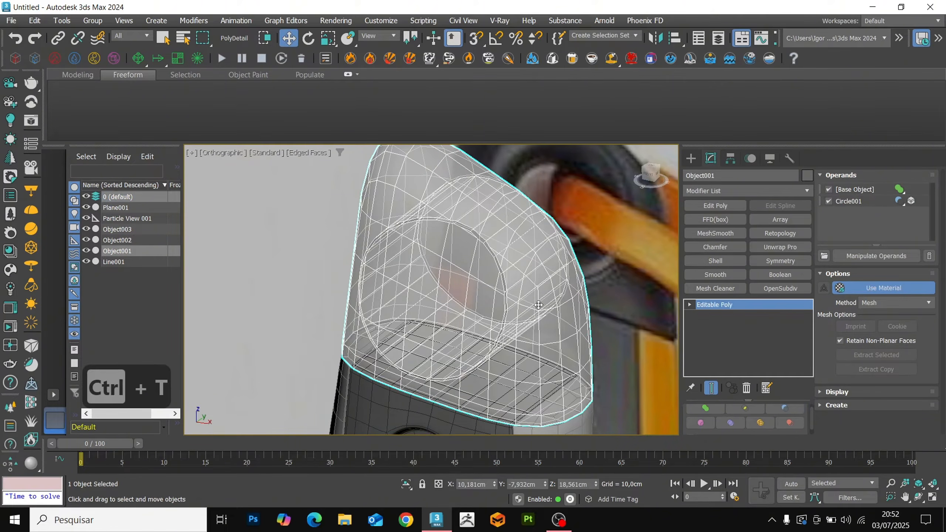
Turn off see-through display and delete the leftover element inside the end cap's round hole
{"action": "key", "text": "alt+x"}
{"action": "key", "text": "5"}
{"action": "left_click", "coordinate": [482, 254]}
{"action": "key", "text": "Delete"}
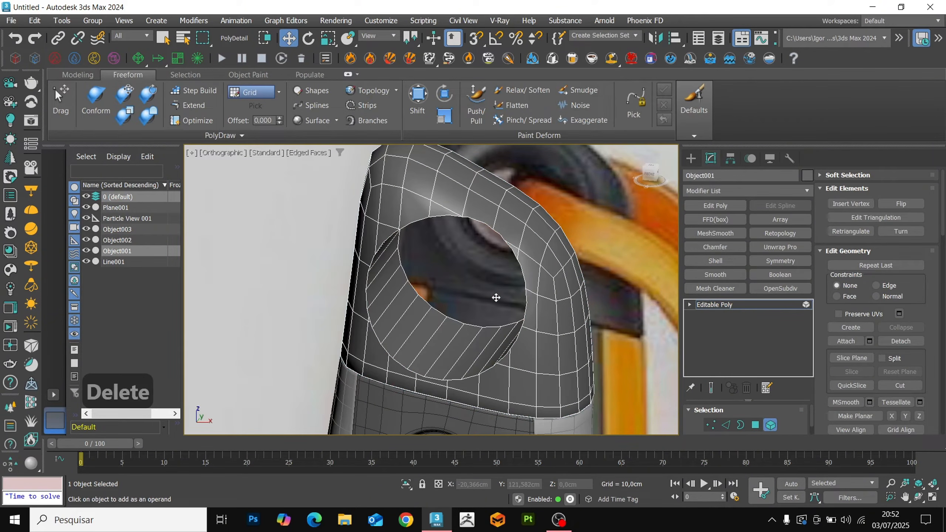
Isolate the end cap and delete the polygons of its back half in the top view
{"action": "key", "text": "alt+q"}
{"action": "key", "text": "t"}
{"action": "key", "text": "z"}
{"action": "key", "text": "4"}
{"action": "key", "text": "F3"}
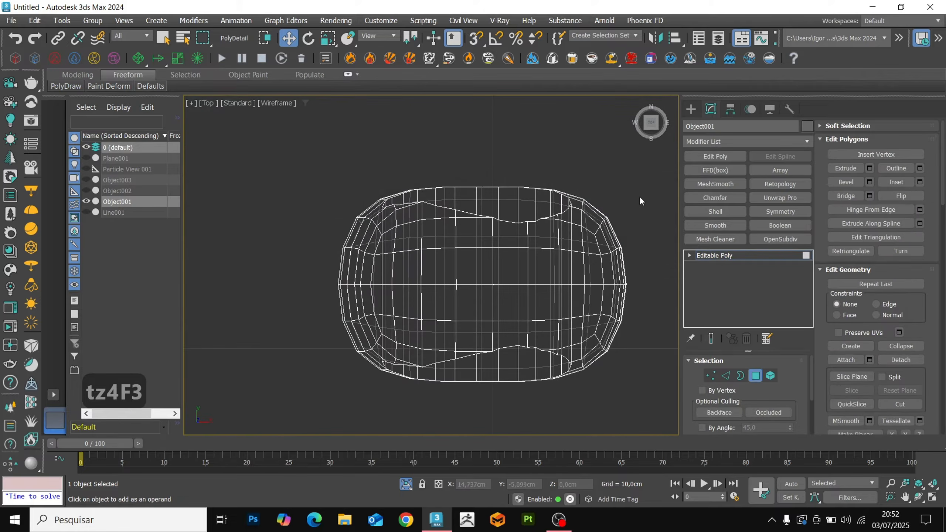
{"action": "left_click_drag", "start_coordinate": [329, 260], "coordinate": [294, 261]}
{"action": "mouse_move", "coordinate": [330, 269]}
{"action": "middle_mouse_down", "text": "alt"}
{"action": "mouse_move", "coordinate": [470, 209]}
{"action": "mouse_move", "coordinate": [397, 253]}
{"action": "mouse_move", "coordinate": [439, 260]}
{"action": "mouse_move", "coordinate": [492, 301]}
{"action": "middle_mouse_up", "text": "alt"}
{"action": "key", "text": "Delete"}
{"action": "key", "text": "4"}
{"action": "key", "text": "F3"}
Select all flat bottom faces of the half cap and assign them smoothing group 2
{"action": "scroll", "coordinate": [521, 330], "scroll_direction": "up", "scroll_amount": 8}
{"action": "scroll", "coordinate": [507, 315], "scroll_direction": "down", "scroll_amount": 4}
{"action": "key", "text": "4"}
{"action": "middle_click_drag", "start_coordinate": [513, 359], "coordinate": [508, 317]}
{"action": "left_click", "coordinate": [523, 388]}
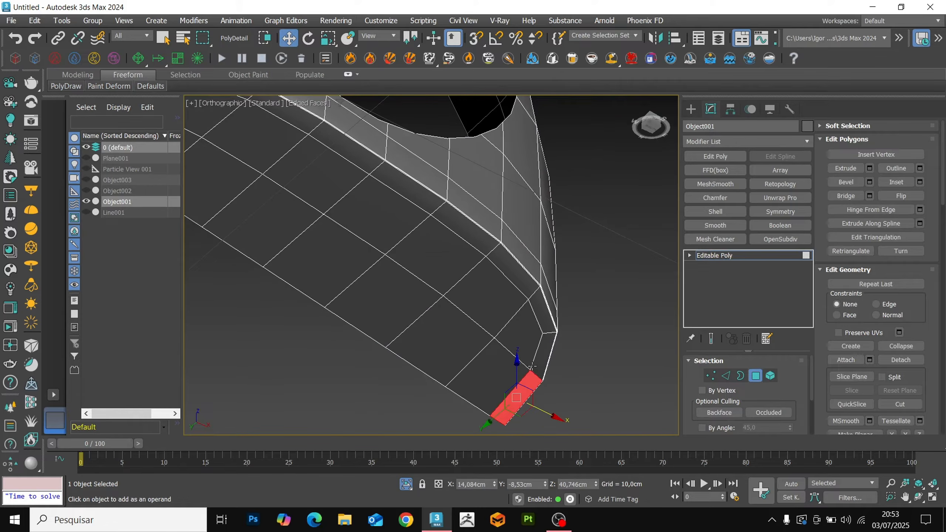
{"action": "left_click", "coordinate": [535, 365], "text": "shift"}
{"action": "scroll", "coordinate": [523, 368], "scroll_direction": "down", "scroll_amount": 5}
{"action": "scroll", "coordinate": [360, 237], "scroll_direction": "up", "scroll_amount": 3}
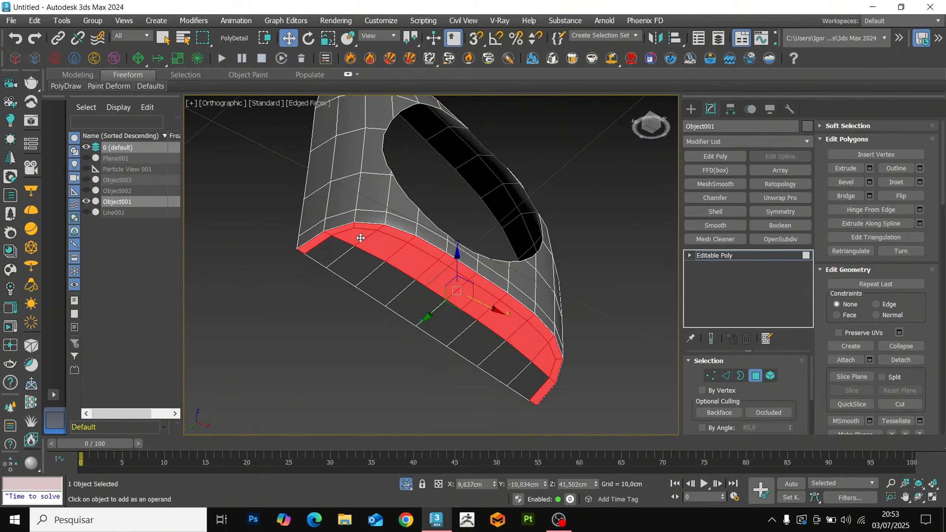
{"action": "left_click", "coordinate": [523, 367], "text": "shift"}
{"action": "scroll", "coordinate": [851, 360], "scroll_direction": "down", "scroll_amount": 10}
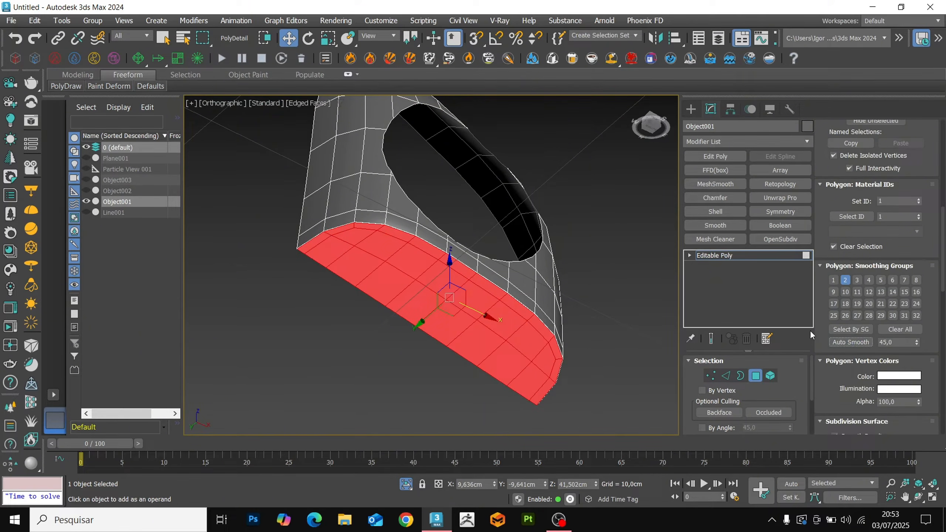
Retopologize the half cap with a ReForm Retopology modifier and collapse it to Editable Poly
{"action": "left_click", "coordinate": [780, 184]}
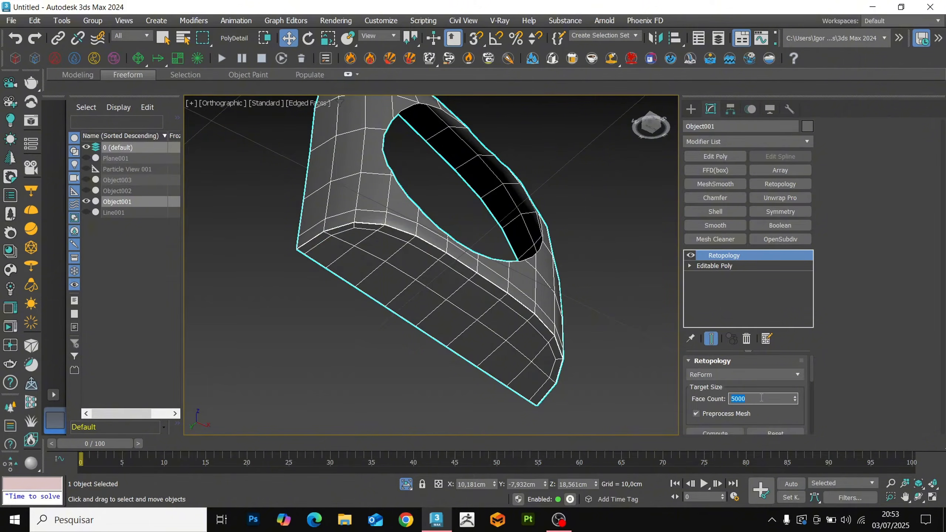
{"action": "scroll", "coordinate": [689, 402], "scroll_direction": "down", "scroll_amount": 8}
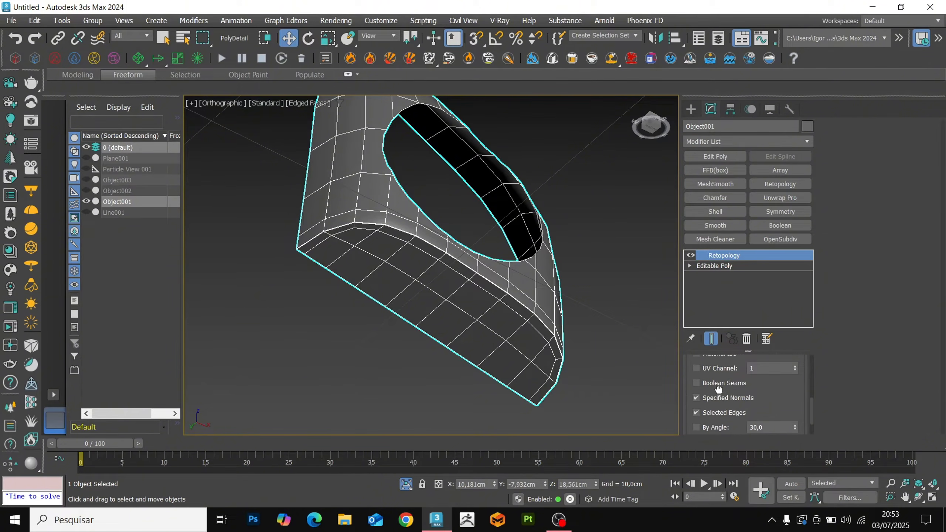
{"action": "scroll", "coordinate": [719, 389], "scroll_direction": "up", "scroll_amount": 8}
{"action": "left_click", "coordinate": [715, 404]}
{"action": "middle_click_drag", "start_coordinate": [475, 347], "coordinate": [463, 337], "text": "alt"}
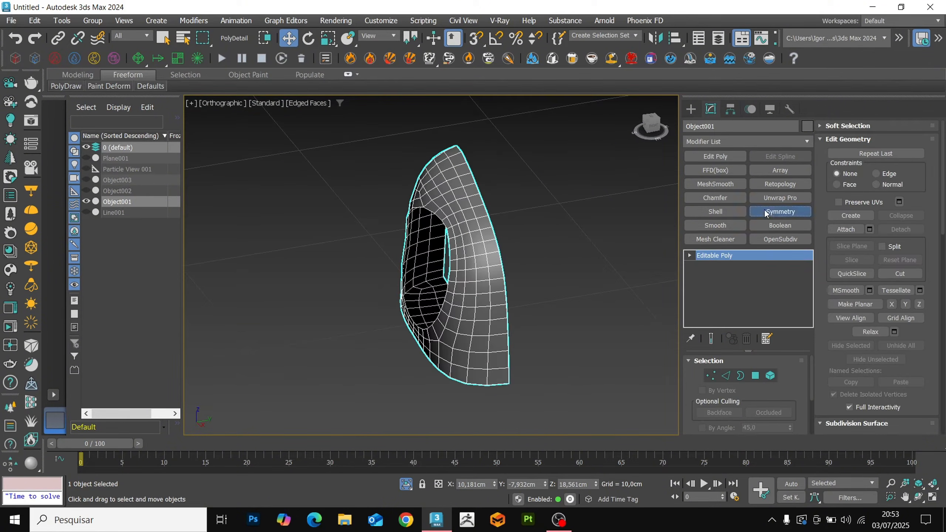
Mirror the half cap into a full cap with a Symmetry modifier and collapse the stack
{"action": "left_click", "coordinate": [780, 211]}
{"action": "left_click", "coordinate": [718, 430]}
{"action": "middle_click_drag", "start_coordinate": [414, 320], "coordinate": [506, 302], "text": "alt"}
{"action": "key", "text": "ctrl+t"}
Bridge the end cap's two open hole borders with an inner wall and exit isolation
{"action": "key", "text": "3"}
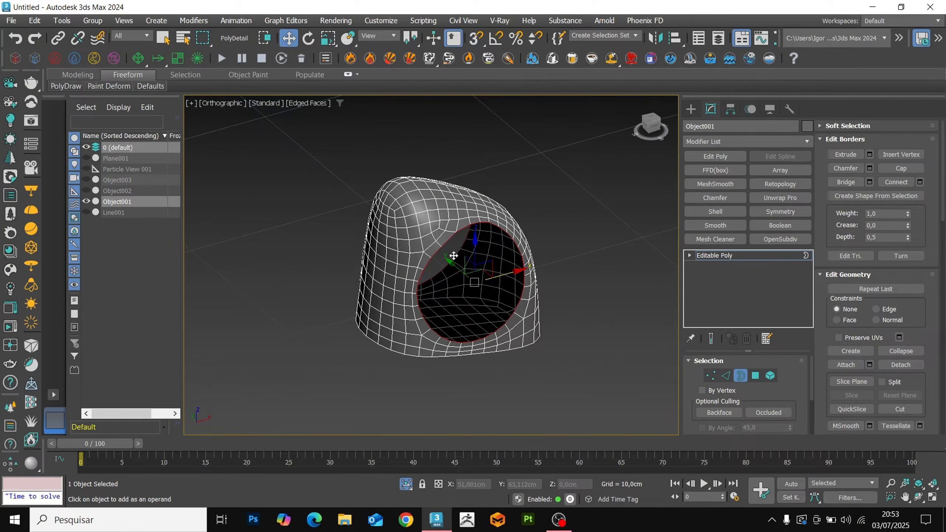
{"action": "key", "text": "ctrl+b"}
{"action": "key", "text": "Return"}
{"action": "key", "text": "f"}
{"action": "key", "text": "z"}
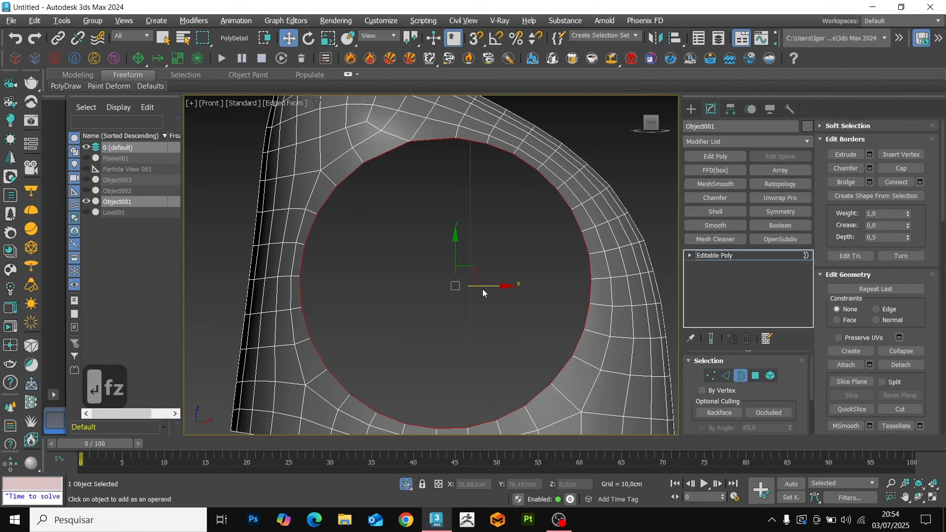
{"action": "key", "text": "alt+q"}
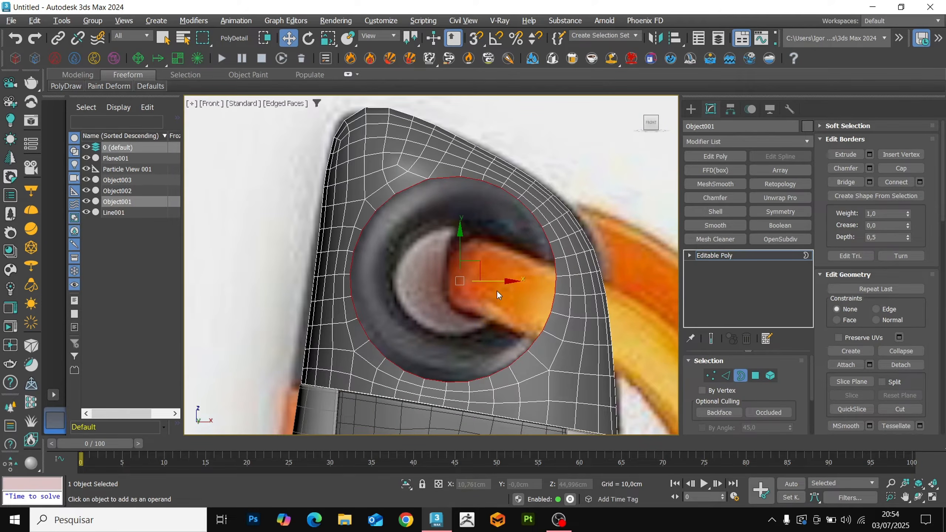
Detach the hole's inner wall polygons as a separate object named Object004 and select it
{"action": "key", "text": "4"}
{"action": "middle_click_drag", "start_coordinate": [513, 302], "coordinate": [535, 320], "text": "alt"}
{"action": "left_click", "coordinate": [900, 360]}
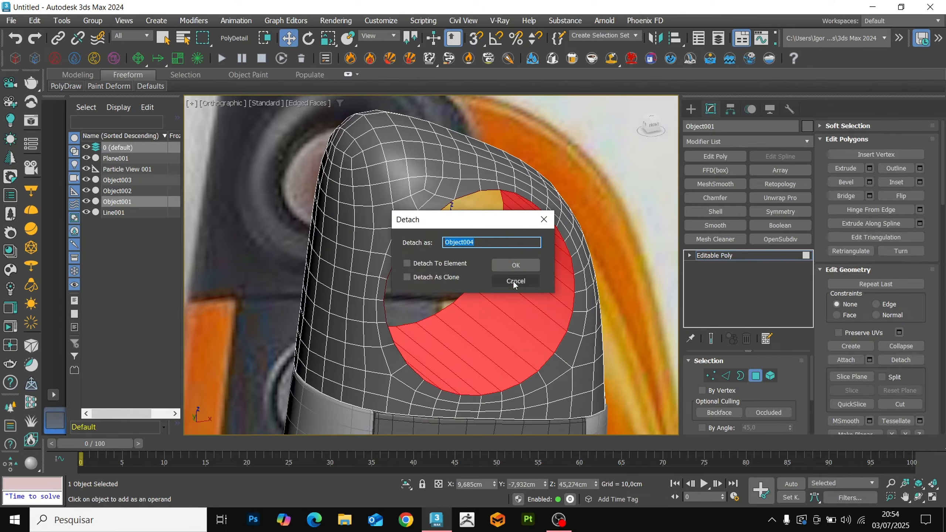
{"action": "left_click", "coordinate": [512, 265]}
{"action": "left_click", "coordinate": [714, 256]}
{"action": "key", "text": "F3"}
{"action": "left_click", "coordinate": [556, 276]}
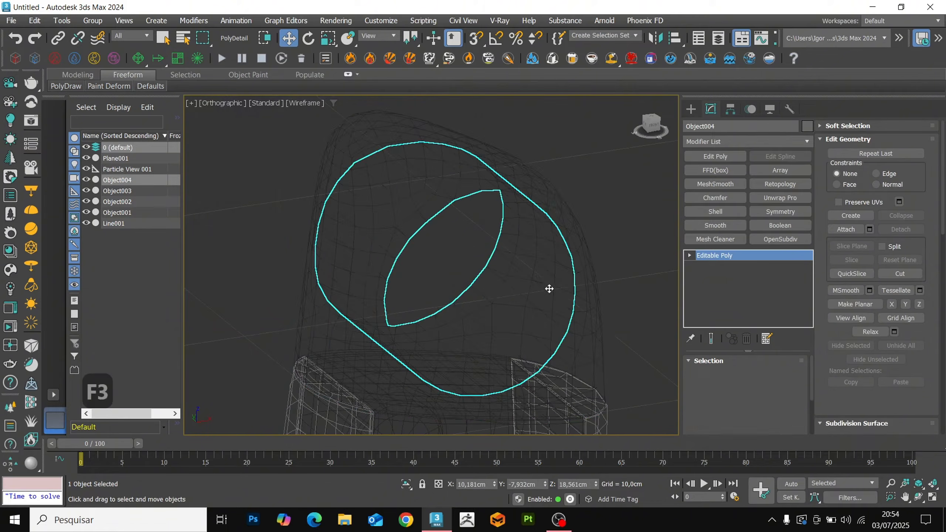
Extend the detached wall's front border inward by scaling a copy of it into a flat ring, matching the reference eyelet
{"action": "key", "text": "F3"}
{"action": "middle_click_drag", "start_coordinate": [619, 325], "coordinate": [631, 328], "text": "alt"}
{"action": "key", "text": "3"}
{"action": "left_click", "coordinate": [571, 306]}
{"action": "key", "text": "f"}
{"action": "key", "text": "z"}
{"action": "key", "text": "f"}
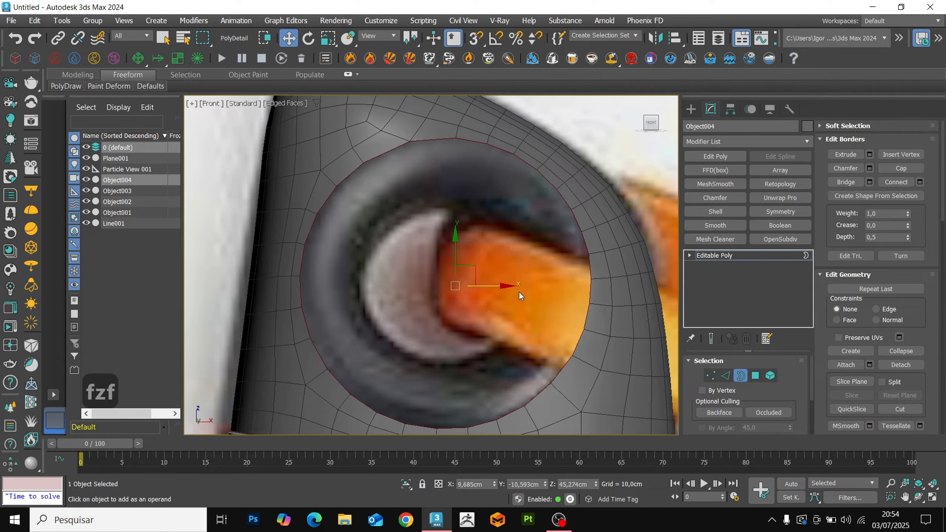
{"action": "key", "text": "r"}
{"action": "left_click_drag", "start_coordinate": [462, 285], "coordinate": [465, 297], "text": "shift"}
{"action": "key", "text": "w"}
Extend the ring's inner border along Y into the hole as an inner wall and adjust its depth
{"action": "key", "text": "F3"}
{"action": "middle_click_drag", "start_coordinate": [445, 294], "coordinate": [481, 286], "text": "alt"}
{"action": "key", "text": "F3"}
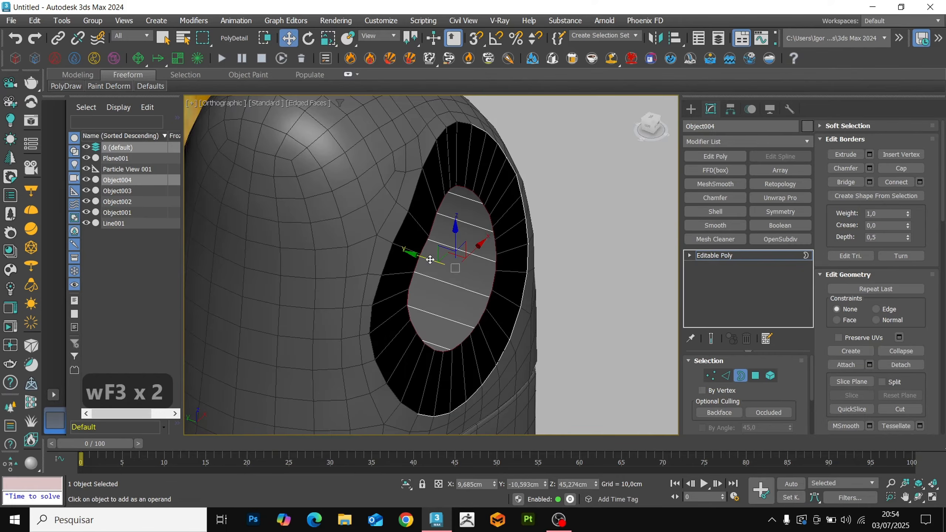
{"action": "key", "text": "F3"}
{"action": "middle_click_drag", "start_coordinate": [359, 262], "coordinate": [406, 286], "text": "alt"}
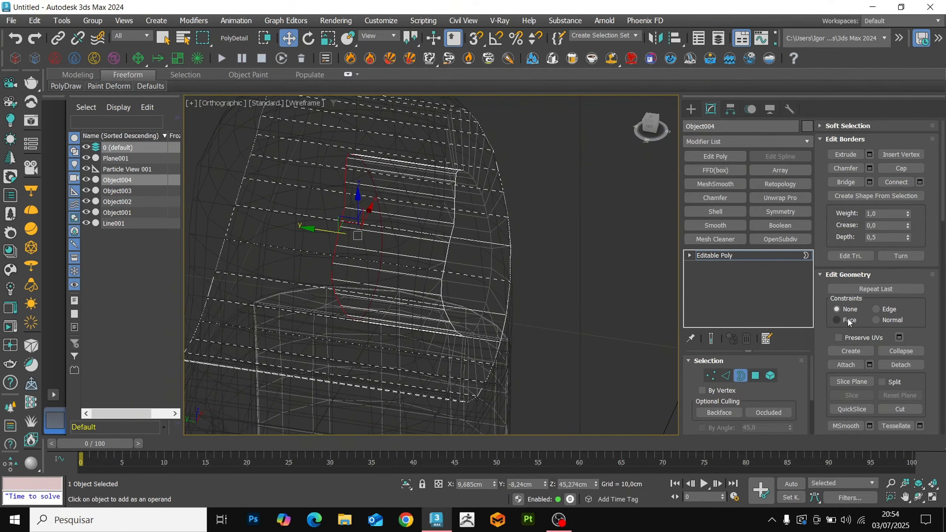
{"action": "scroll", "coordinate": [918, 335], "scroll_direction": "down", "scroll_amount": 5}
{"action": "middle_click_drag", "start_coordinate": [372, 227], "coordinate": [388, 242]}
{"action": "left_click_drag", "start_coordinate": [338, 244], "coordinate": [359, 249]}
Select the whole ring element and flip its normals
{"action": "middle_click_drag", "start_coordinate": [443, 299], "coordinate": [518, 328], "text": "alt"}
{"action": "key", "text": "F3"}
{"action": "key", "text": "5"}
{"action": "left_click", "coordinate": [518, 327]}
{"action": "scroll", "coordinate": [910, 206], "scroll_direction": "up", "scroll_amount": 3}
{"action": "scroll", "coordinate": [910, 206], "scroll_direction": "up", "scroll_amount": 1}
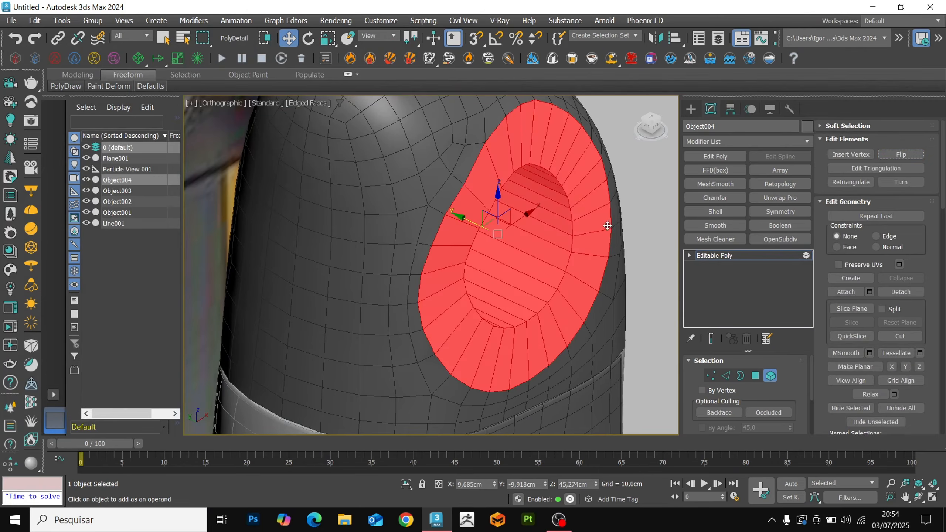
Chamfer the eyelet ring's inner rim edge loop by about 0.41 cm to round its transition into the hole
{"action": "key", "text": "2"}
{"action": "key", "text": "ctrl+shift+c"}
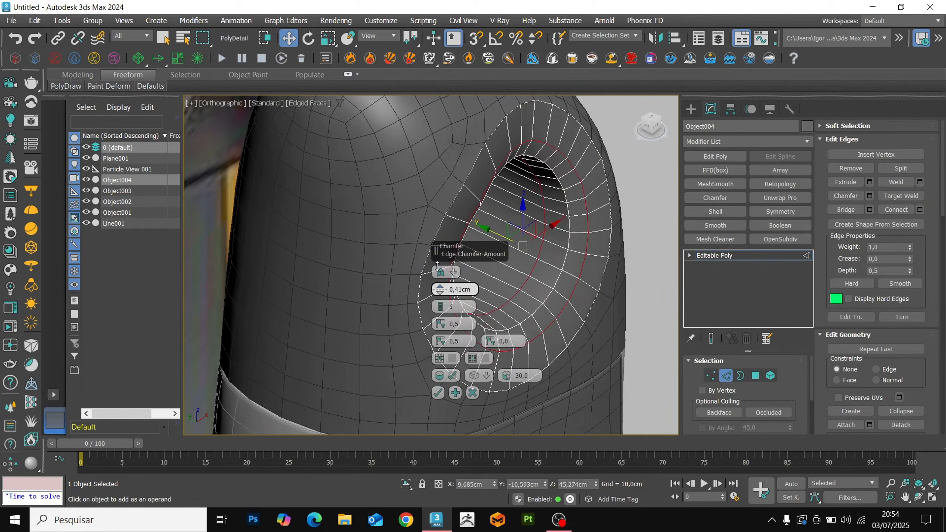
{"action": "middle_click_drag", "start_coordinate": [451, 390], "coordinate": [553, 312], "text": "alt"}
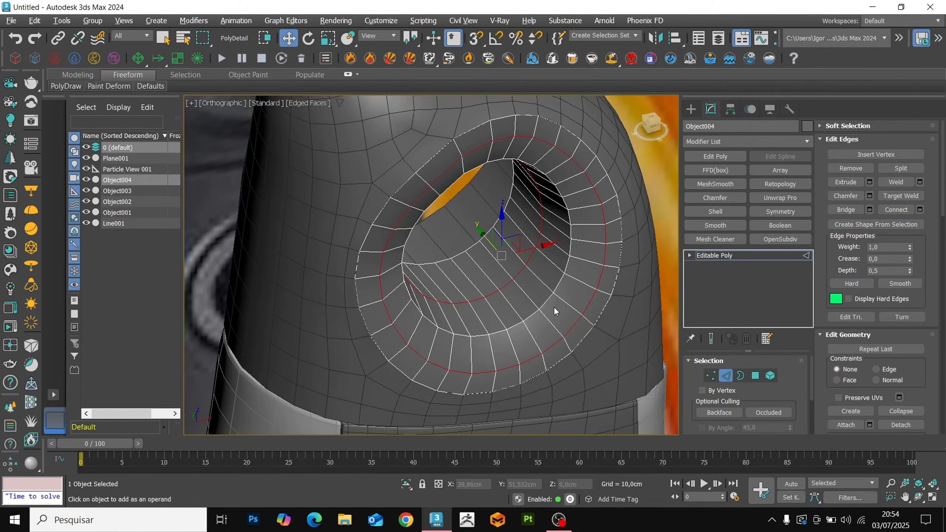
Extend the eyelet ring's outer border back along Y into the cap as a side wall
{"action": "key", "text": "F3"}
{"action": "key", "text": "3"}
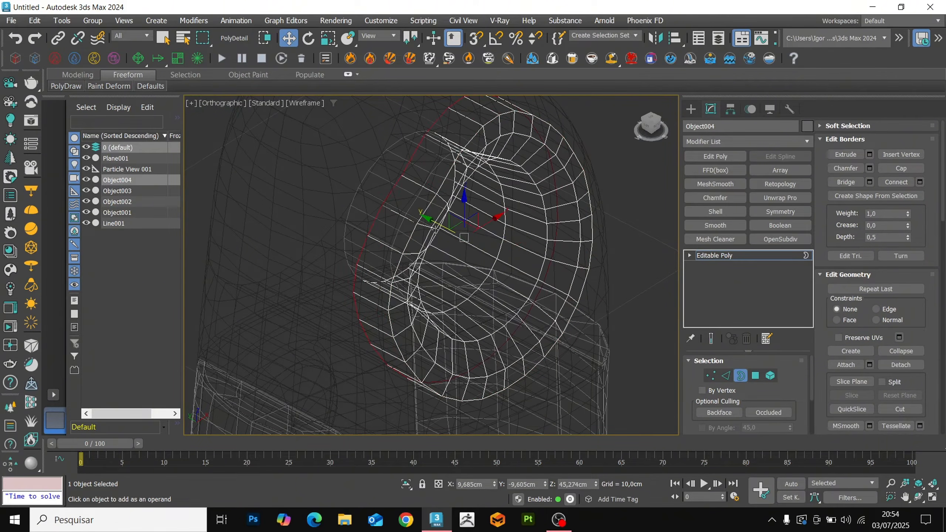
{"action": "key", "text": "F3"}
{"action": "key", "text": "F3"}
Chamfer the eyelet ring's outer rim edge loop by about 0.035 cm as a support edge
{"action": "key", "text": "2"}
{"action": "key", "text": "ctrl+shift+c"}
{"action": "key", "text": "F3"}
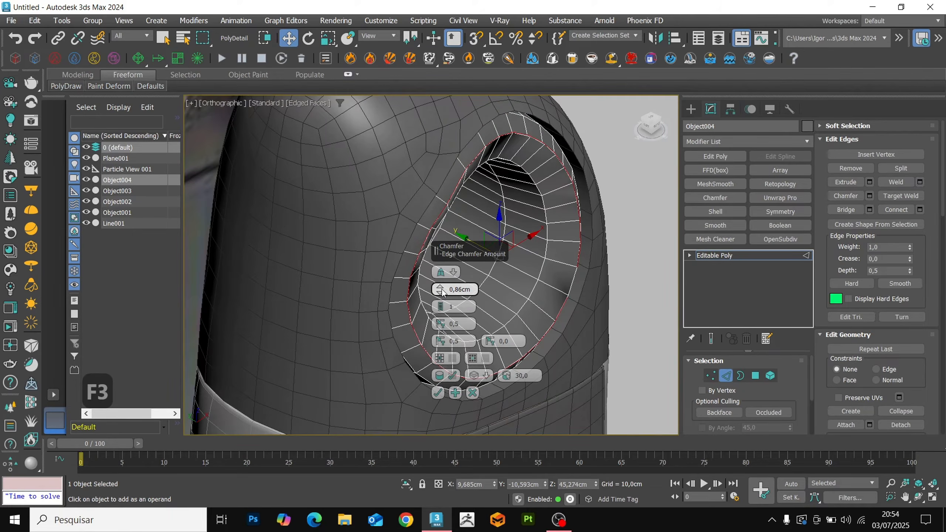
{"action": "key", "text": "F3"}
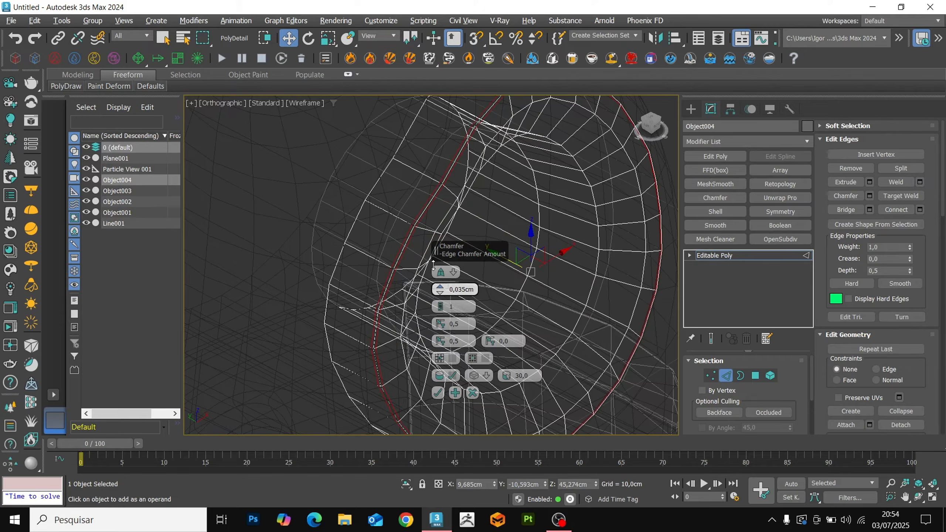
{"action": "left_click", "coordinate": [437, 392]}
{"action": "scroll", "coordinate": [439, 400], "scroll_direction": "down", "scroll_amount": 3}
{"action": "key", "text": "F3"}
{"action": "key", "text": "2"}
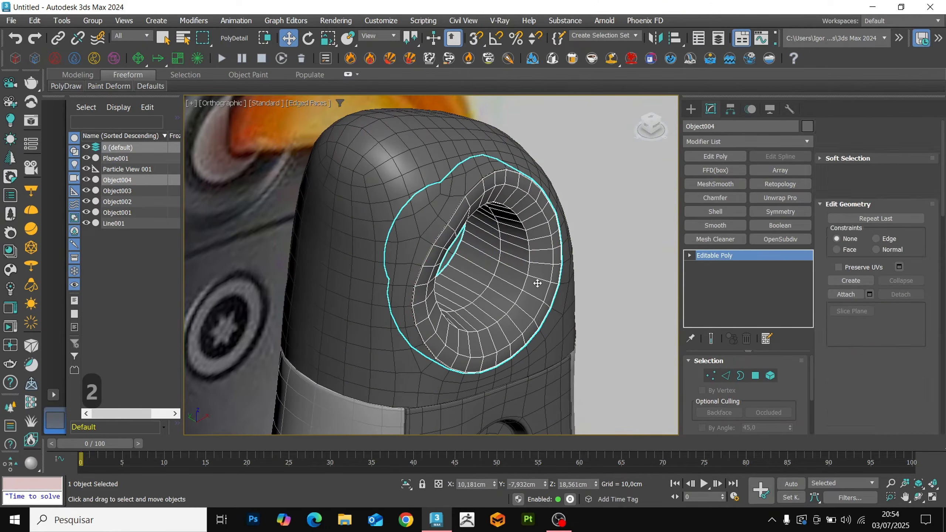
Mirror the ring onto the cap's opposite side with a Symmetry modifier and smooth it with OpenSubdiv
{"action": "key", "text": "F3"}
{"action": "left_click", "coordinate": [766, 214]}
{"action": "left_click", "coordinate": [722, 399]}
{"action": "left_click", "coordinate": [718, 431]}
{"action": "mouse_move", "coordinate": [592, 309]}
{"action": "middle_mouse_down", "text": "alt"}
{"action": "mouse_move", "coordinate": [463, 289]}
{"action": "mouse_move", "coordinate": [543, 298]}
{"action": "mouse_move", "coordinate": [496, 300]}
{"action": "mouse_move", "coordinate": [522, 296]}
{"action": "middle_mouse_up", "text": "alt"}
{"action": "key", "text": "F3"}
{"action": "left_click", "coordinate": [780, 240]}
{"action": "key", "text": "F4"}
Move the base mesh's edge loop around the ring's crest about 0.2 cm outward along Y and return to OpenSubdiv
{"action": "left_click", "coordinate": [760, 278]}
{"action": "key", "text": "2"}
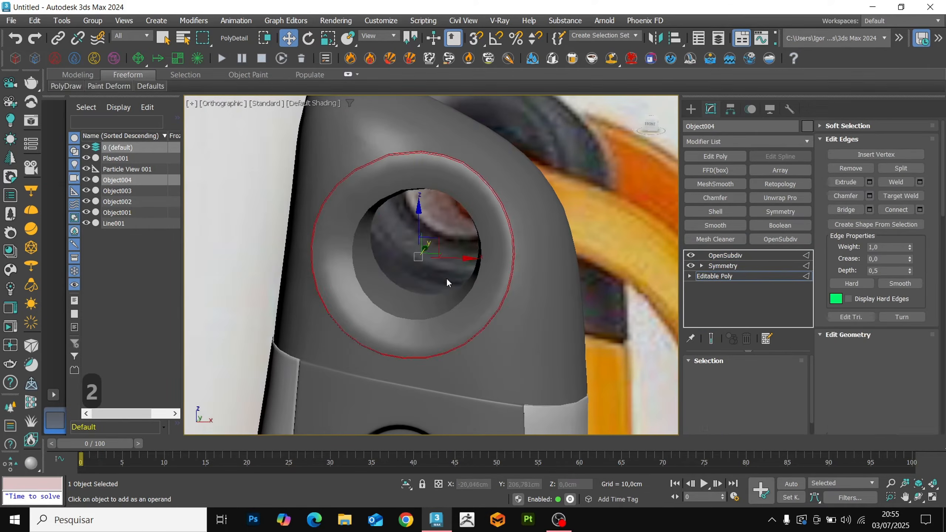
{"action": "key", "text": "F4"}
{"action": "scroll", "coordinate": [486, 247], "scroll_direction": "up", "scroll_amount": 3}
{"action": "middle_click_drag", "start_coordinate": [447, 282], "coordinate": [379, 260], "text": "alt"}
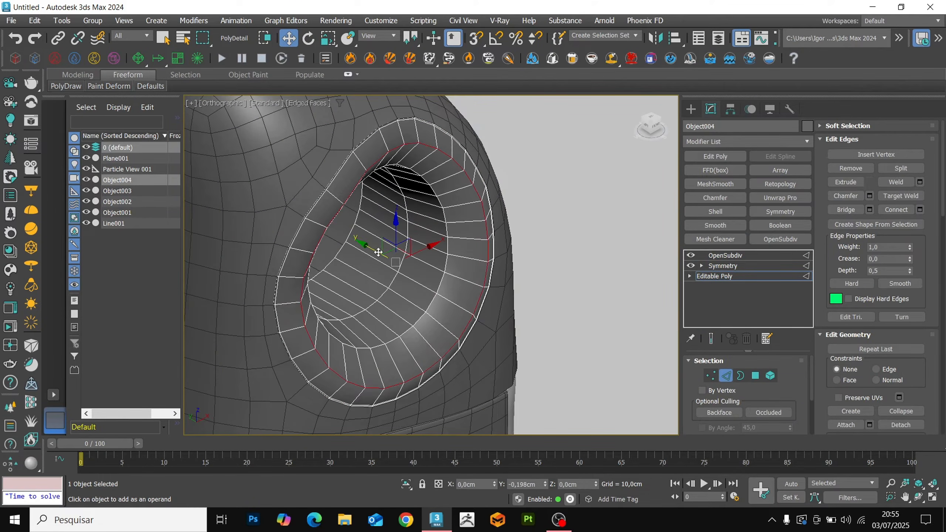
{"action": "left_click_drag", "start_coordinate": [378, 253], "coordinate": [380, 253]}
{"action": "key", "text": "2"}
{"action": "left_click", "coordinate": [730, 258]}
Inspect the smoothed eyelet ring from the front against the reference image
{"action": "middle_click_drag", "start_coordinate": [470, 235], "coordinate": [536, 234], "text": "alt"}
{"action": "key", "text": "F4"}
{"action": "key", "text": "f"}
{"action": "key", "text": "z"}
{"action": "key", "text": "F4"}
{"action": "key", "text": "F4"}
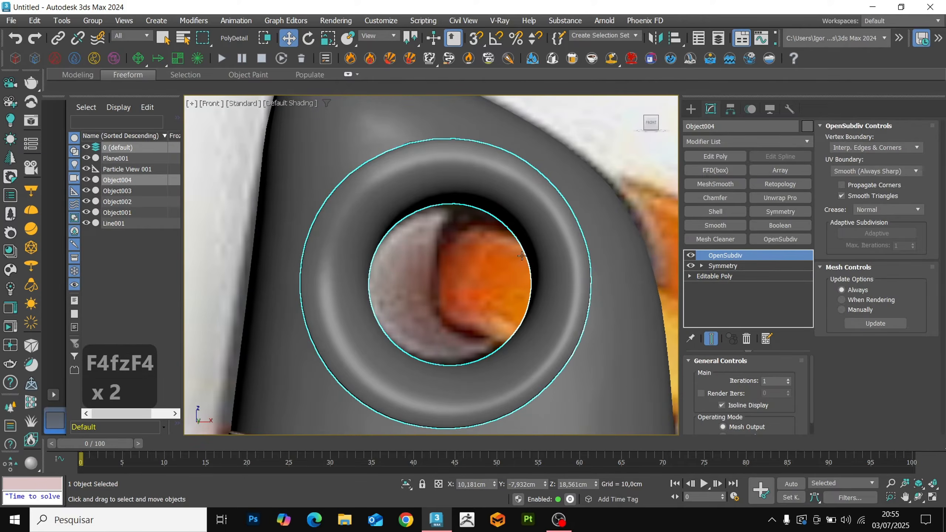
{"action": "scroll", "coordinate": [522, 256], "scroll_direction": "down", "scroll_amount": 3}
{"action": "middle_click_drag", "start_coordinate": [488, 289], "coordinate": [481, 248]}
{"action": "middle_click_drag", "start_coordinate": [518, 282], "coordinate": [545, 313]}
Isolate the end cap and chamfer the edge loops around its hole openings
{"action": "left_click", "coordinate": [512, 278]}
{"action": "key", "text": "alt+q"}
{"action": "key", "text": "2"}
{"action": "key", "text": "F4"}
{"action": "scroll", "coordinate": [543, 268], "scroll_direction": "up", "scroll_amount": 2}
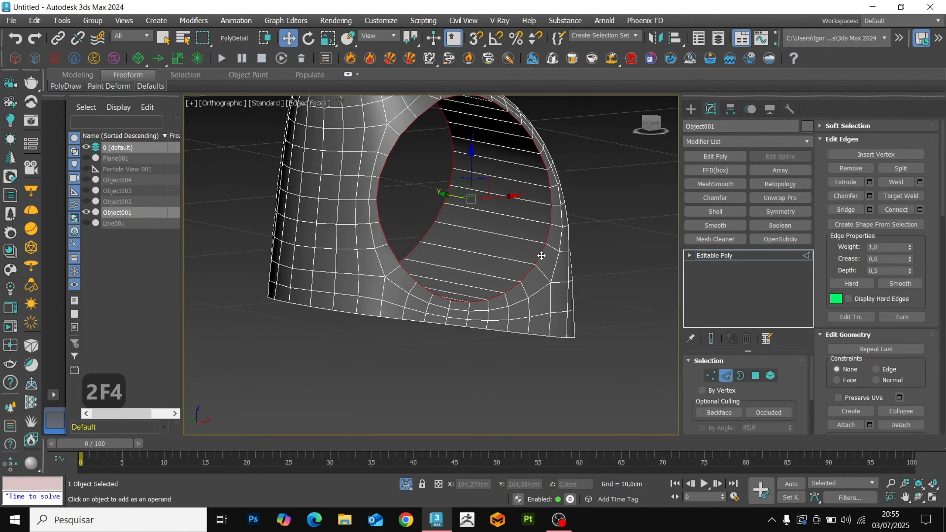
{"action": "scroll", "coordinate": [541, 255], "scroll_direction": "up", "scroll_amount": 2}
{"action": "key", "text": "ctrl+shift+c"}
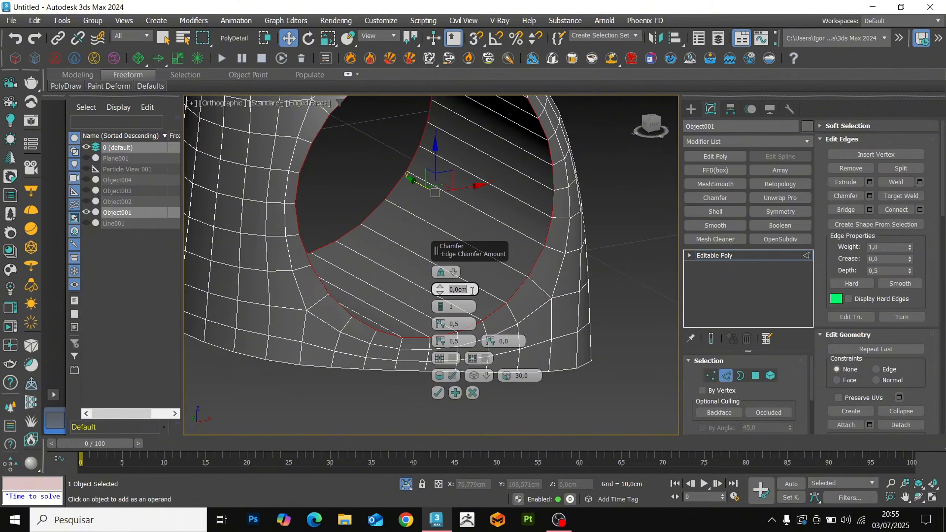
{"action": "left_click", "coordinate": [437, 393]}
Chamfer the edge loop around the end cap's bottom rim as a narrow support edge
{"action": "middle_click_drag", "start_coordinate": [443, 391], "coordinate": [528, 347], "text": "alt"}
{"action": "double_click", "coordinate": [443, 357]}
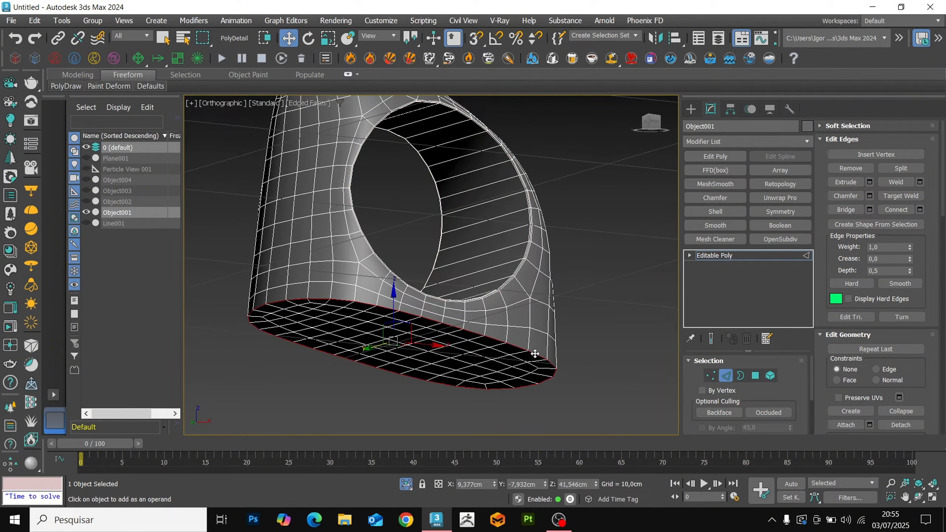
{"action": "key", "text": "ctrl+shift+c"}
{"action": "key", "text": "2"}
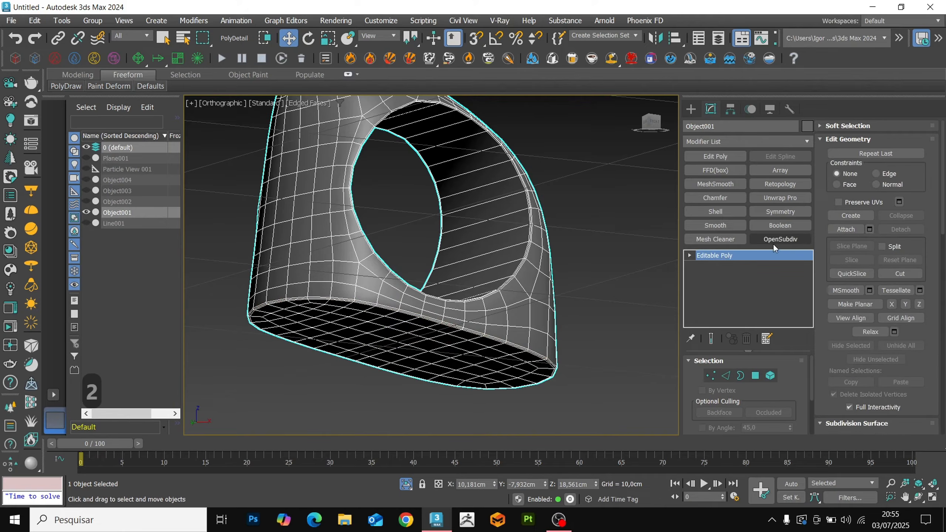
Apply OpenSubdiv to the end cap and exit isolation to show the whole model from the front
{"action": "left_click", "coordinate": [776, 242]}
{"action": "key", "text": "F4"}
{"action": "key", "text": "f"}
{"action": "key", "text": "alt+q"}
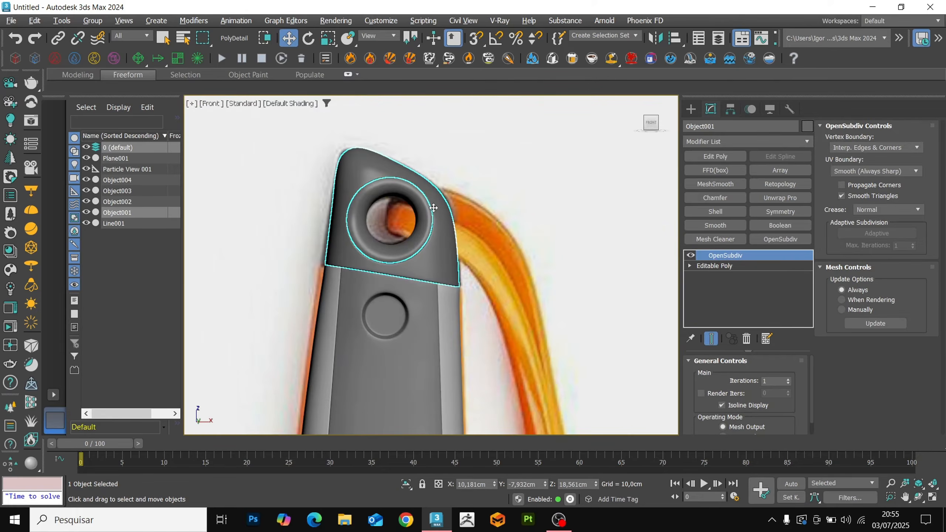
Draw a U-shaped line in the top view that wraps across the end cap at the strap hole
{"action": "key", "text": "t"}
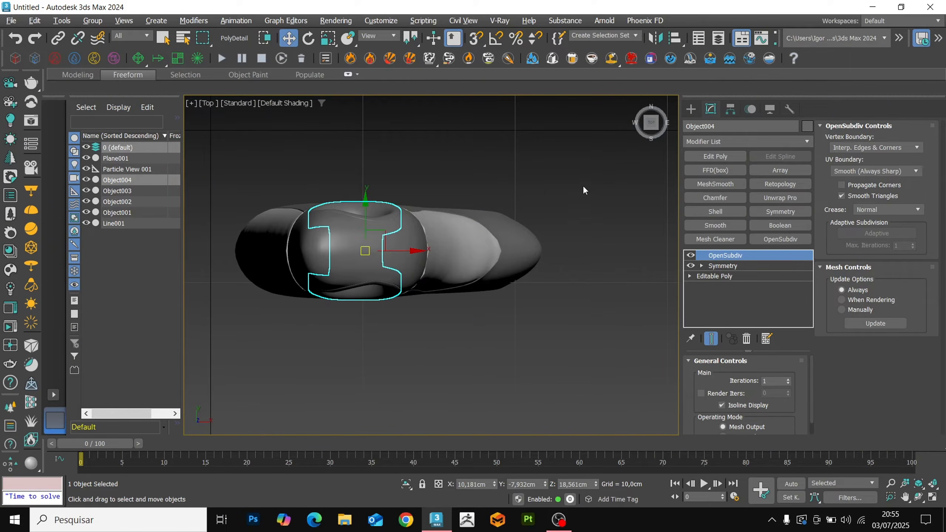
{"action": "left_click", "coordinate": [691, 110]}
{"action": "left_click", "coordinate": [710, 202]}
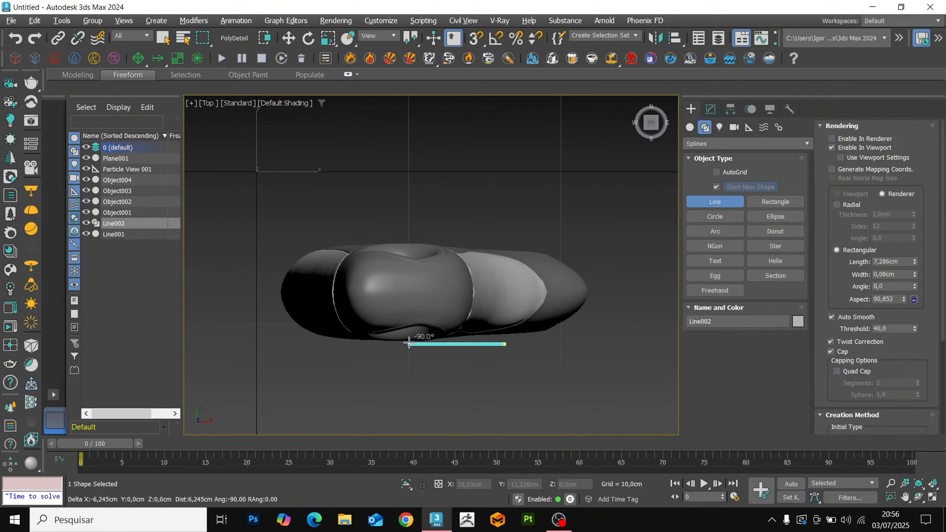
{"action": "right_click", "coordinate": [505, 234]}
Set the U-shaped line's rectangular cross-section length to 2.55 cm
{"action": "key", "text": "f"}
{"action": "key", "text": "z"}
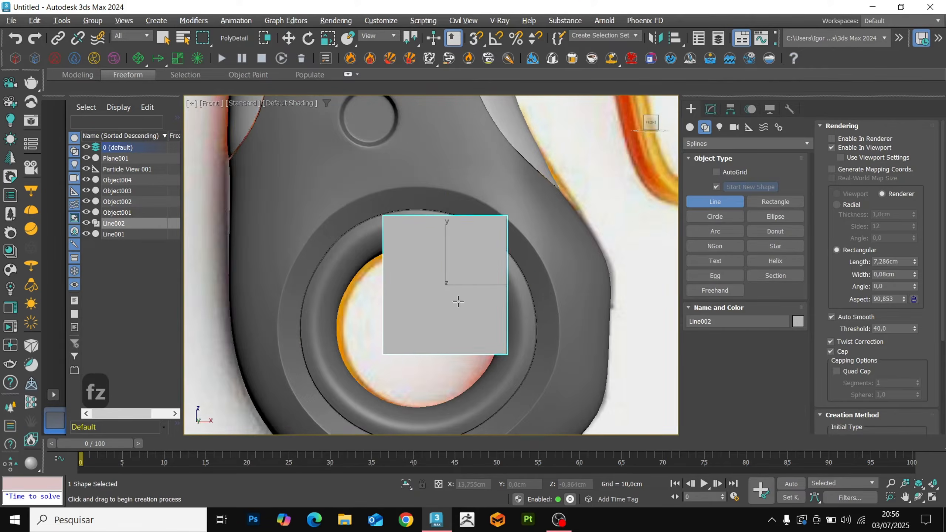
{"action": "key", "text": "w"}
{"action": "scroll", "coordinate": [466, 200], "scroll_direction": "up", "scroll_amount": 8}
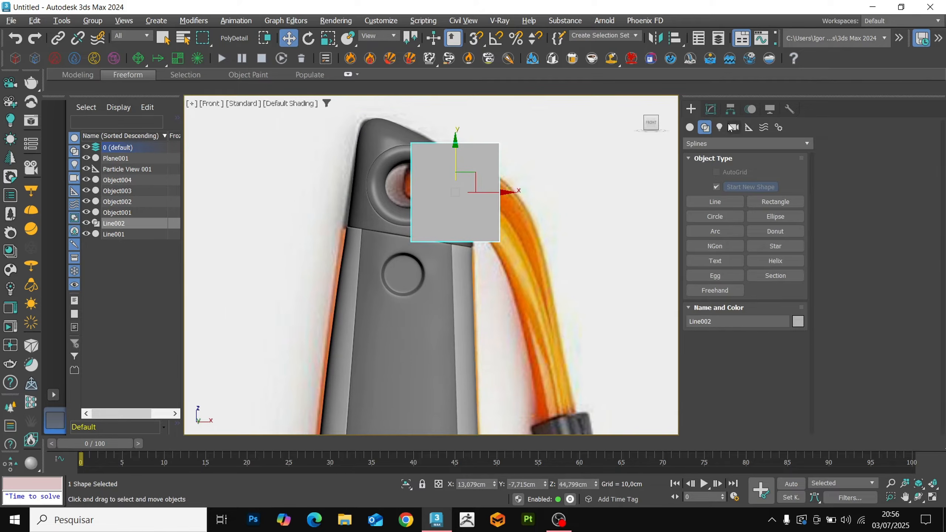
{"action": "left_click", "coordinate": [711, 109]}
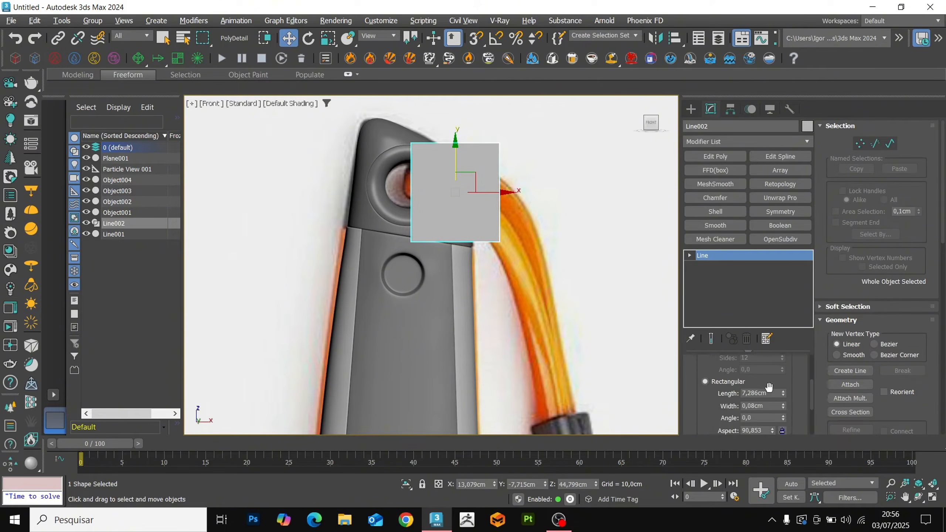
{"action": "scroll", "coordinate": [428, 231], "scroll_direction": "up", "scroll_amount": 4}
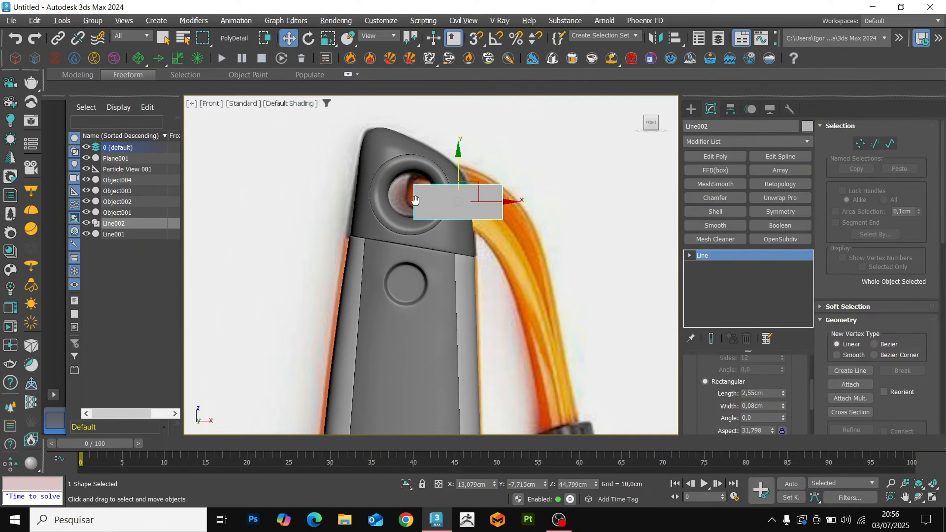
Move the U-shaped line's inner and end vertex pairs in the front view to tilt the strap out of the hole
{"action": "key", "text": "1"}
{"action": "key", "text": "F3"}
{"action": "key", "text": "F3"}
{"action": "left_click", "coordinate": [411, 222]}
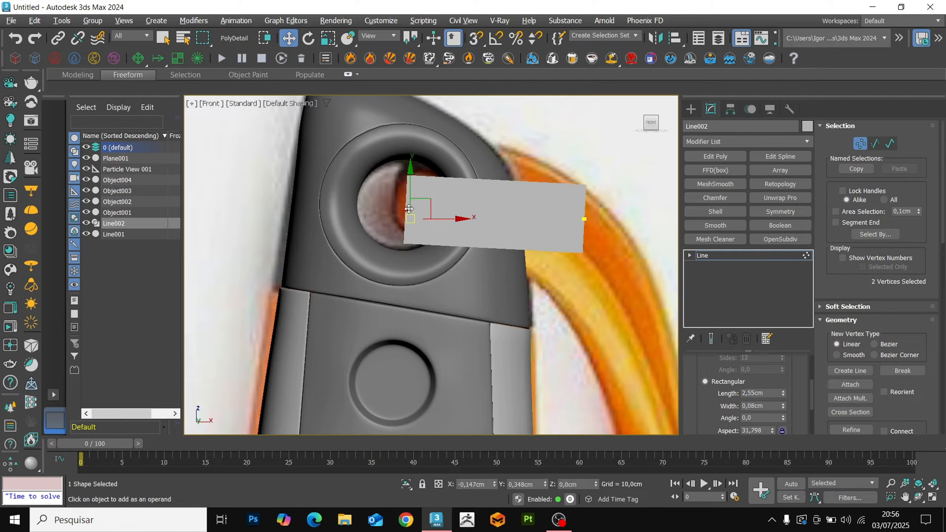
{"action": "key", "text": "F3"}
{"action": "left_click_drag", "start_coordinate": [644, 227], "coordinate": [542, 195]}
{"action": "key", "text": "F3"}
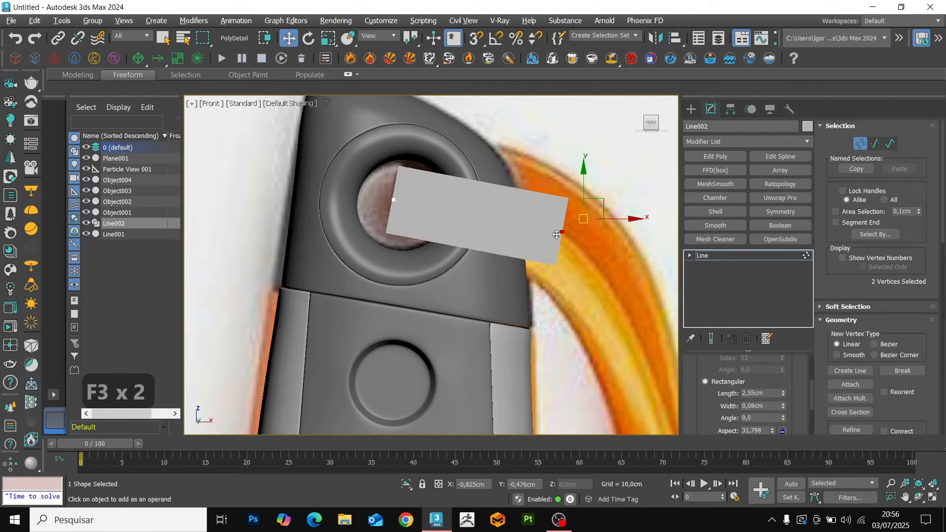
{"action": "left_click_drag", "start_coordinate": [512, 237], "coordinate": [512, 237]}
{"action": "left_click", "coordinate": [497, 268]}
Scale the strap's inner vertex pair to about 81% along Y and its end pair to about 109%
{"action": "middle_click_drag", "start_coordinate": [514, 258], "coordinate": [493, 192], "text": "alt"}
{"action": "key", "text": "F3"}
{"action": "key", "text": "F3"}
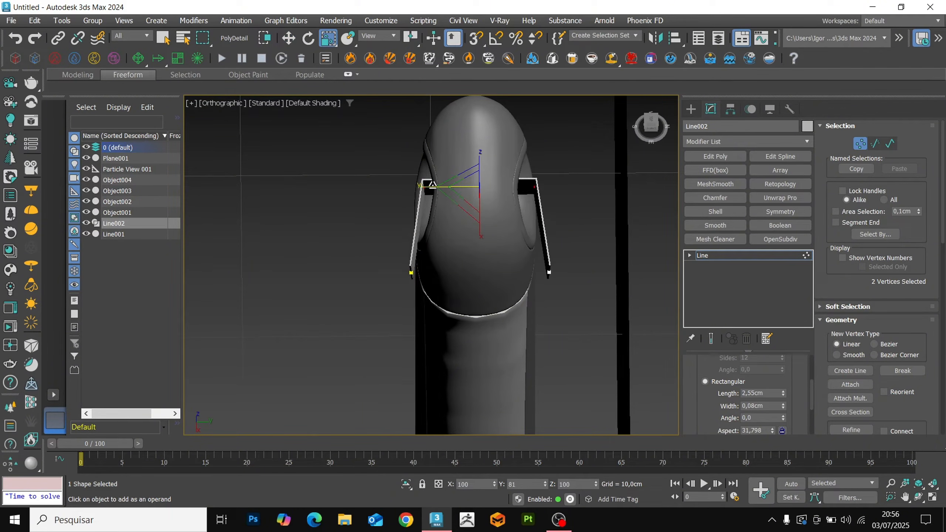
{"action": "key", "text": "w"}
{"action": "mouse_move", "coordinate": [492, 191]}
{"action": "middle_mouse_down", "text": "alt"}
{"action": "mouse_move", "coordinate": [499, 230]}
{"action": "mouse_move", "coordinate": [495, 164]}
{"action": "mouse_move", "coordinate": [435, 173]}
{"action": "middle_mouse_up", "text": "alt"}
{"action": "key", "text": "F3"}
{"action": "key", "text": "r"}
{"action": "key", "text": "F3"}
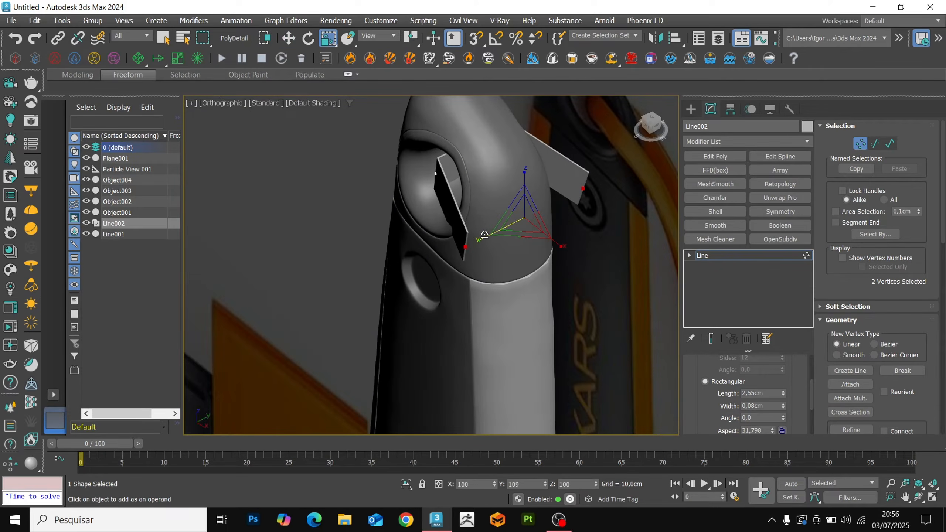
Reposition the strap's inner and end vertex pairs in the front view to fit the hole and the reference strap
{"action": "key", "text": "f"}
{"action": "key", "text": "z"}
{"action": "key", "text": "w"}
{"action": "scroll", "coordinate": [446, 237], "scroll_direction": "down", "scroll_amount": 5}
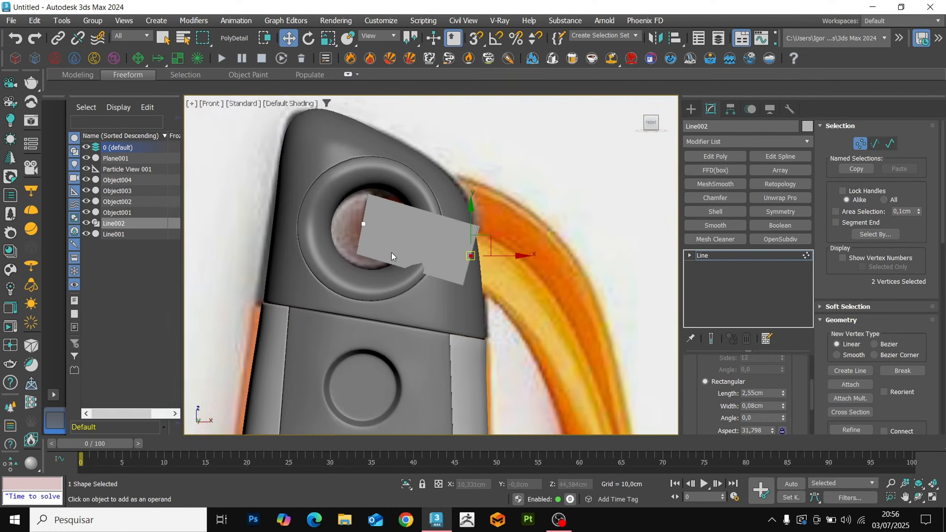
{"action": "left_click", "coordinate": [363, 223]}
{"action": "key", "text": "F3"}
{"action": "key", "text": "F3"}
{"action": "left_click_drag", "start_coordinate": [475, 252], "coordinate": [475, 249]}
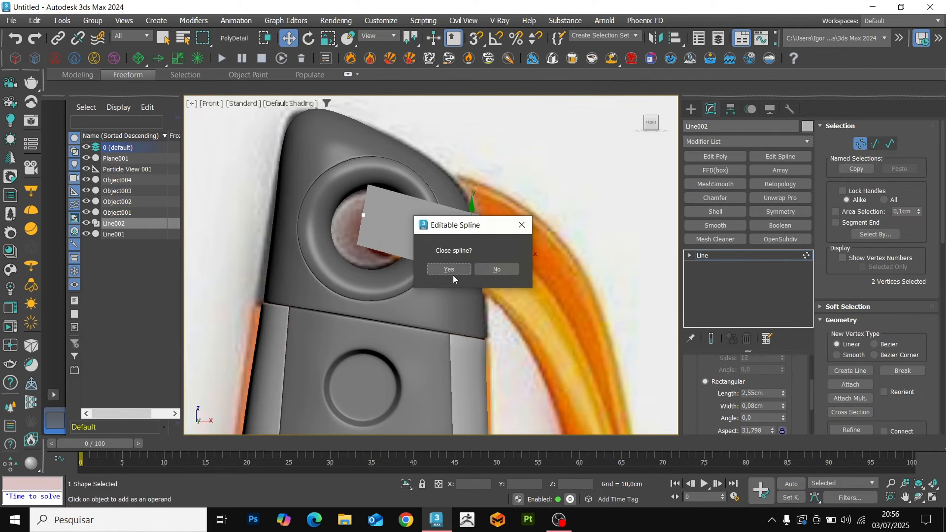
Keep the spline open and set its rectangular cross-section width to 1.13 cm
{"action": "middle_click_drag", "start_coordinate": [497, 279], "coordinate": [448, 295], "text": "alt"}
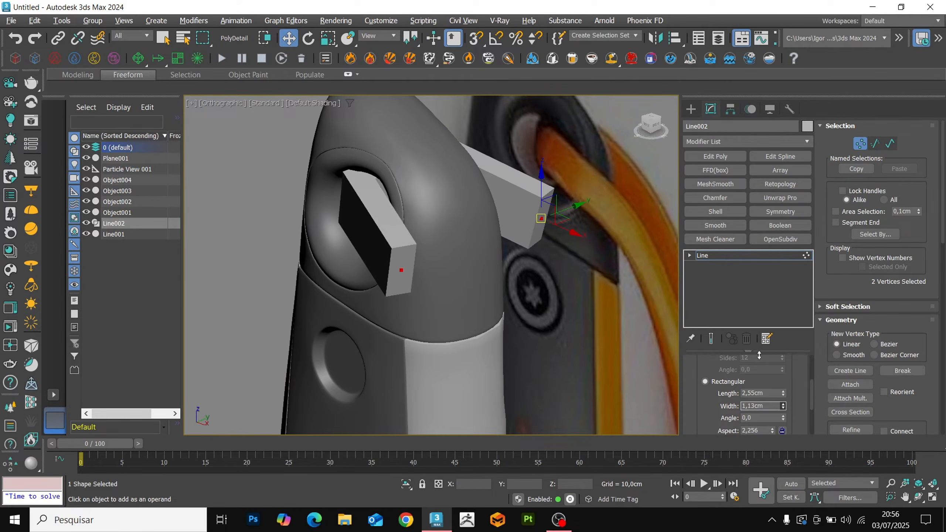
{"action": "mouse_move", "coordinate": [439, 249]}
{"action": "middle_mouse_down", "text": "alt"}
{"action": "mouse_move", "coordinate": [402, 243]}
{"action": "mouse_move", "coordinate": [453, 240]}
{"action": "middle_mouse_up", "text": "alt"}
{"action": "key", "text": "1"}
{"action": "scroll", "coordinate": [453, 240], "scroll_direction": "down", "scroll_amount": 4}
Start a new line at the strap's end near the cap and trace the reference strap down around its bottom loop
{"action": "key", "text": "f"}
{"action": "key", "text": "z"}
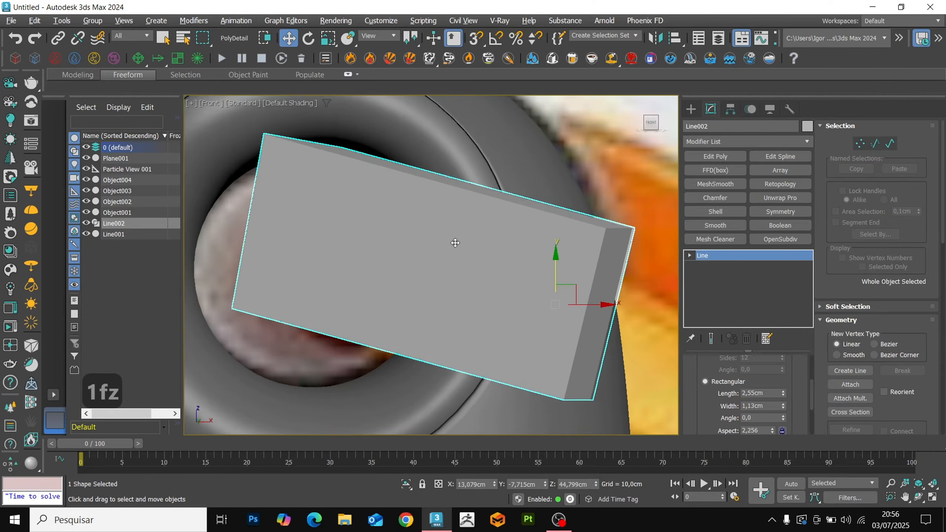
{"action": "scroll", "coordinate": [454, 243], "scroll_direction": "down", "scroll_amount": 7}
{"action": "middle_click_drag", "start_coordinate": [470, 277], "coordinate": [356, 191]}
{"action": "left_click", "coordinate": [691, 109]}
{"action": "left_click", "coordinate": [715, 202]}
{"action": "middle_click_drag", "start_coordinate": [329, 221], "coordinate": [299, 175]}
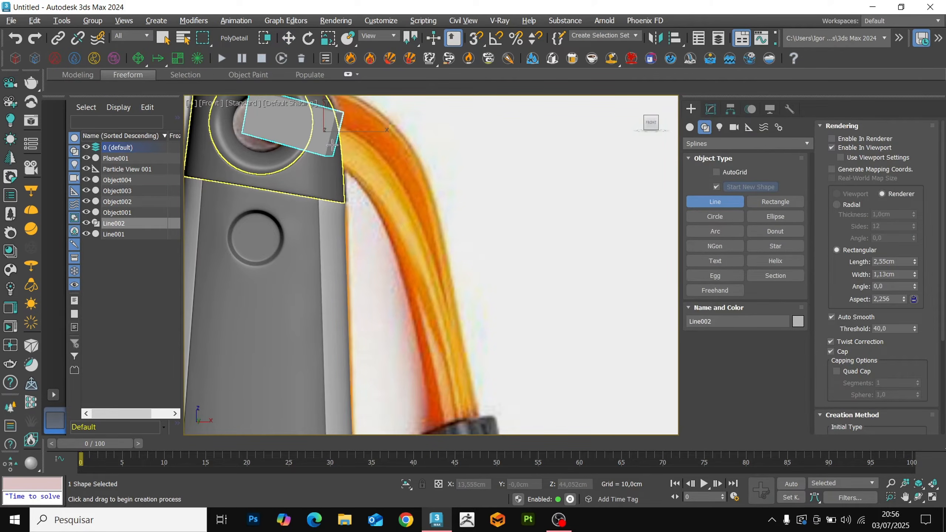
{"action": "left_click", "coordinate": [391, 196]}
{"action": "scroll", "coordinate": [426, 301], "scroll_direction": "down", "scroll_amount": 2}
{"action": "middle_click_drag", "start_coordinate": [426, 301], "coordinate": [390, 201]}
{"action": "left_click", "coordinate": [418, 335]}
{"action": "middle_click_drag", "start_coordinate": [418, 334], "coordinate": [395, 155]}
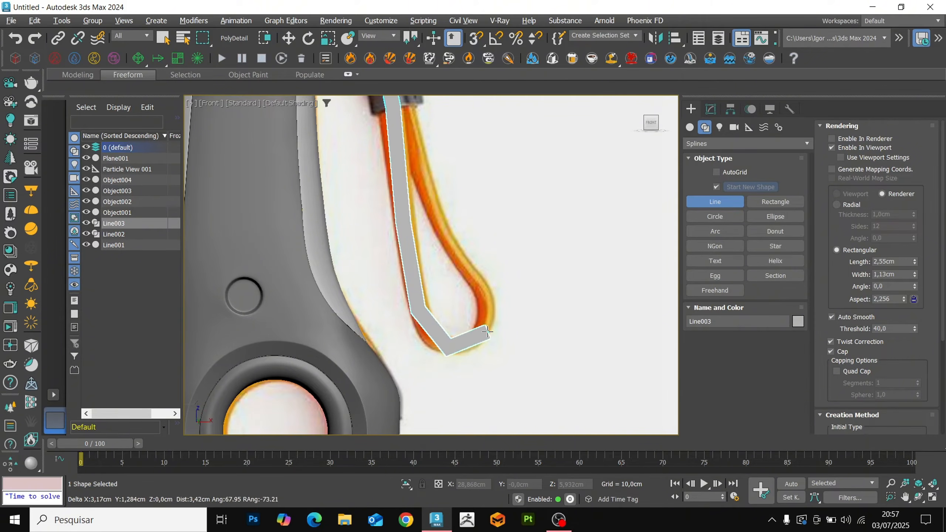
Continue the line up the strap's other side past the black clip and finish it near the end cap
{"action": "left_click", "coordinate": [429, 196]}
{"action": "middle_click_drag", "start_coordinate": [408, 112], "coordinate": [432, 261]}
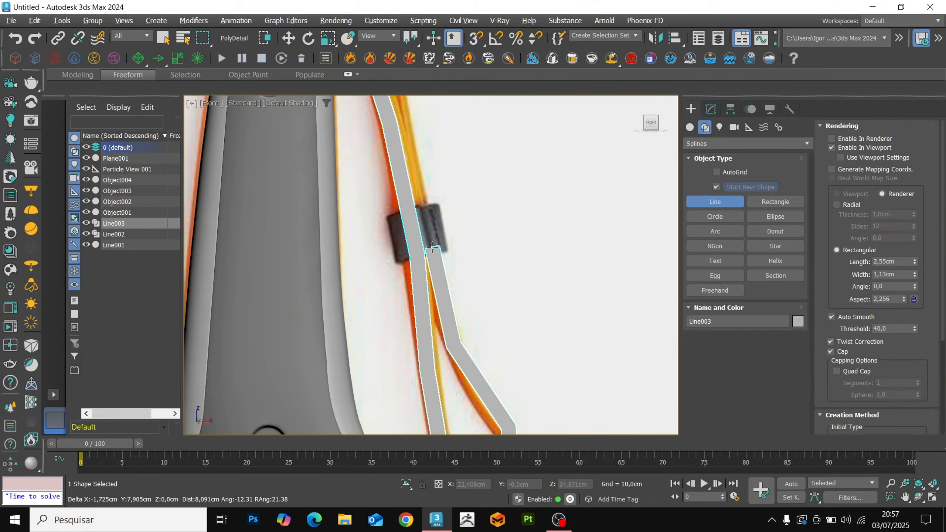
{"action": "left_click", "coordinate": [432, 248]}
{"action": "middle_click_drag", "start_coordinate": [398, 133], "coordinate": [363, 285]}
{"action": "right_click", "coordinate": [380, 125]}
Move the traced strap line along Y toward the front side of the handle
{"action": "scroll", "coordinate": [384, 149], "scroll_direction": "down", "scroll_amount": 4}
{"action": "key", "text": "2"}
{"action": "key", "text": "2"}
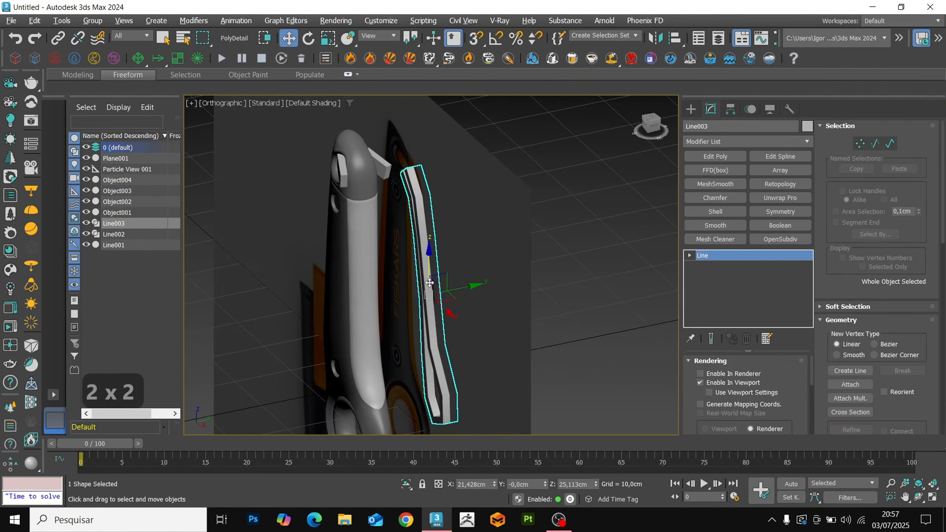
{"action": "left_click_drag", "start_coordinate": [465, 289], "coordinate": [415, 299]}
{"action": "middle_click_drag", "start_coordinate": [415, 299], "coordinate": [413, 306], "text": "alt"}
Move the traced line's final end vertex along Y toward the strap arm on the cap's back side
{"action": "key", "text": "1"}
{"action": "scroll", "coordinate": [363, 189], "scroll_direction": "up", "scroll_amount": 5}
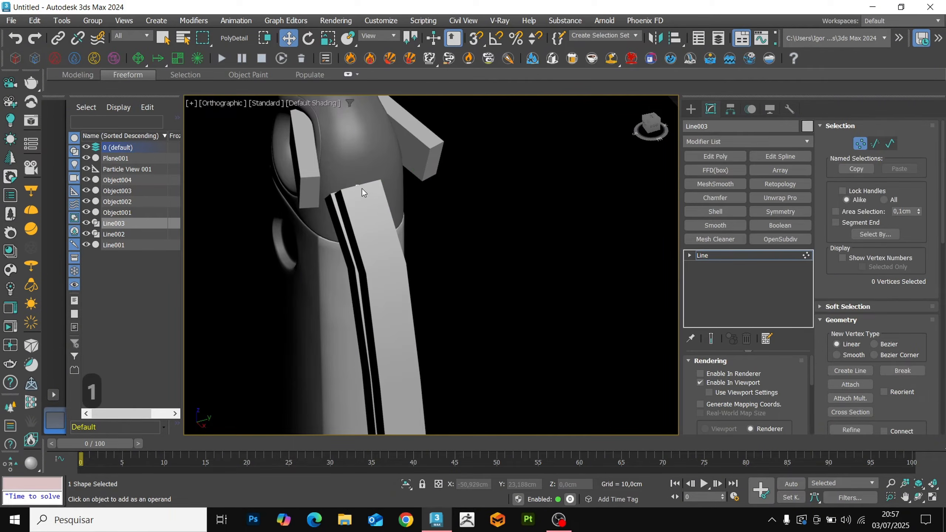
{"action": "left_click", "coordinate": [358, 185]}
{"action": "middle_click_drag", "start_coordinate": [357, 185], "coordinate": [394, 179], "text": "alt"}
{"action": "left_click_drag", "start_coordinate": [460, 176], "coordinate": [461, 176]}
{"action": "key", "text": "F4"}
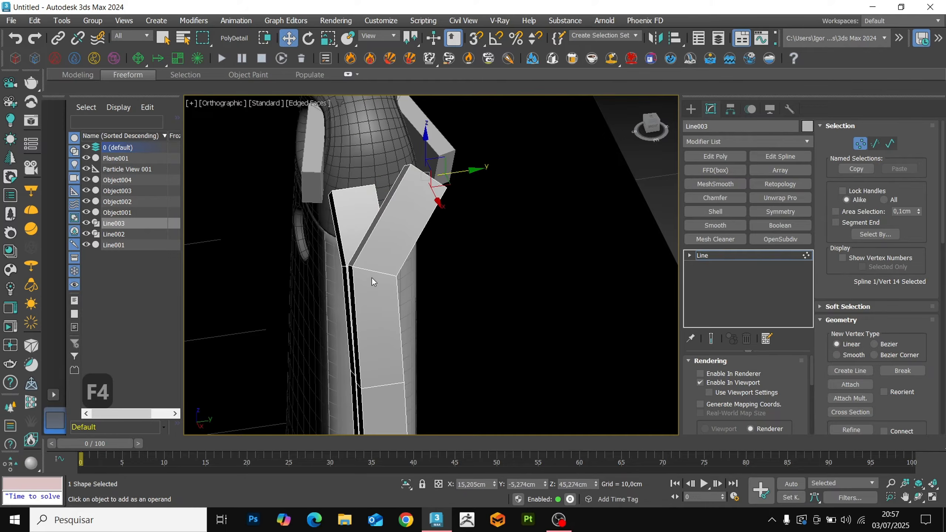
Move the vertex next to that end along Y toward the back side to separate the two strap strands
{"action": "key", "text": "F3"}
{"action": "left_click", "coordinate": [374, 275]}
{"action": "key", "text": "F3"}
{"action": "left_click", "coordinate": [371, 271]}
{"action": "left_click_drag", "start_coordinate": [397, 266], "coordinate": [463, 262]}
{"action": "key", "text": "F3"}
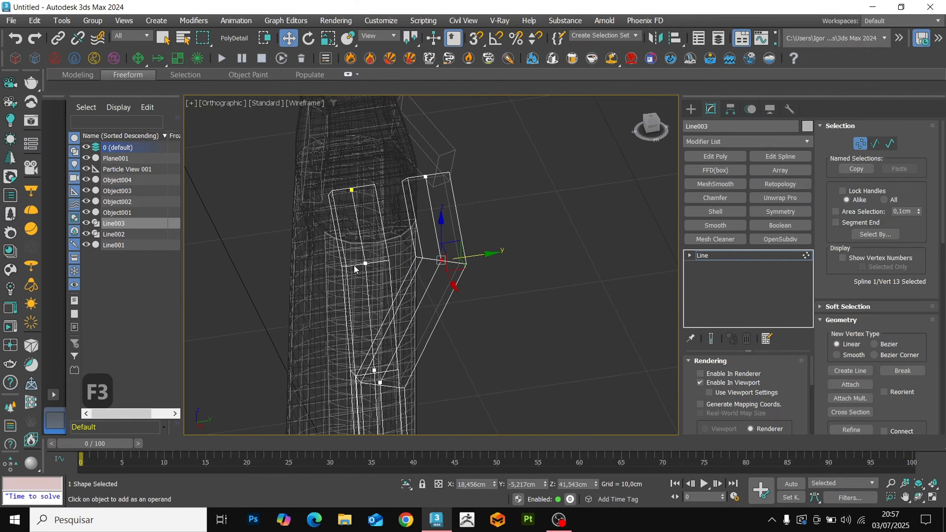
Move the traced line's starting end vertex along Y toward the strap arm on the cap's front side
{"action": "key", "text": "F3"}
{"action": "left_click", "coordinate": [350, 191]}
{"action": "key", "text": "F3"}
{"action": "left_click", "coordinate": [351, 192]}
{"action": "key", "text": "F3"}
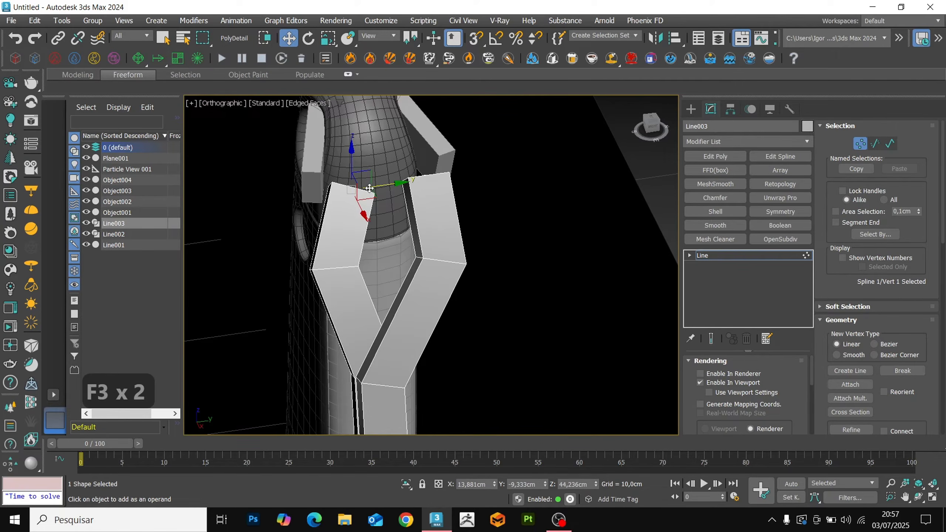
{"action": "left_click_drag", "start_coordinate": [378, 187], "coordinate": [346, 192]}
Move the back strand's vertex at the fork along Y toward the back side
{"action": "scroll", "coordinate": [376, 212], "scroll_direction": "down", "scroll_amount": 5}
{"action": "middle_click_drag", "start_coordinate": [389, 298], "coordinate": [378, 261], "text": "alt"}
{"action": "scroll", "coordinate": [379, 248], "scroll_direction": "up", "scroll_amount": 5}
{"action": "key", "text": "F3"}
{"action": "left_click", "coordinate": [378, 230]}
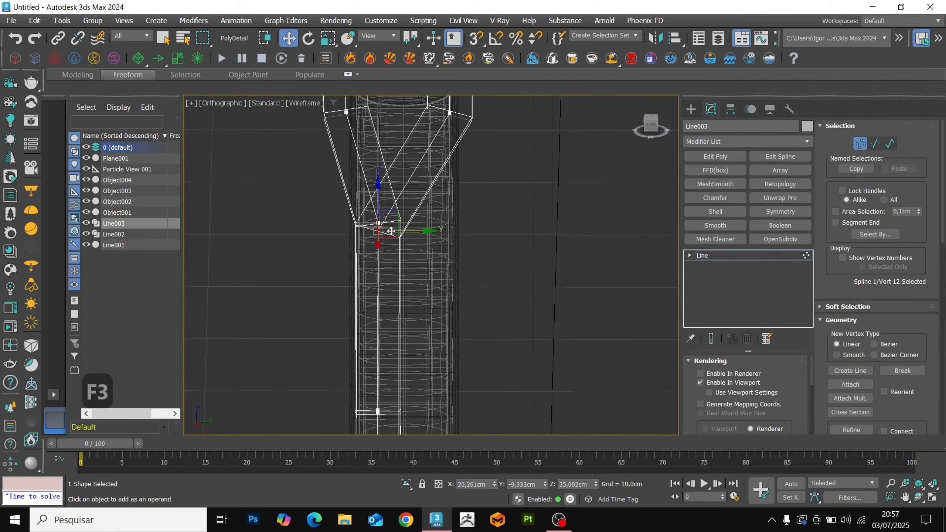
{"action": "key", "text": "F3"}
{"action": "left_click_drag", "start_coordinate": [392, 230], "coordinate": [407, 228]}
Adjust the front strand's matching fork vertex along Y so the two strands sit side by side
{"action": "scroll", "coordinate": [406, 224], "scroll_direction": "down", "scroll_amount": 4}
{"action": "mouse_move", "coordinate": [393, 283]}
{"action": "middle_mouse_down"}
{"action": "mouse_move", "coordinate": [399, 332]}
{"action": "mouse_move", "coordinate": [387, 286]}
{"action": "middle_mouse_up"}
{"action": "scroll", "coordinate": [398, 286], "scroll_direction": "up", "scroll_amount": 5}
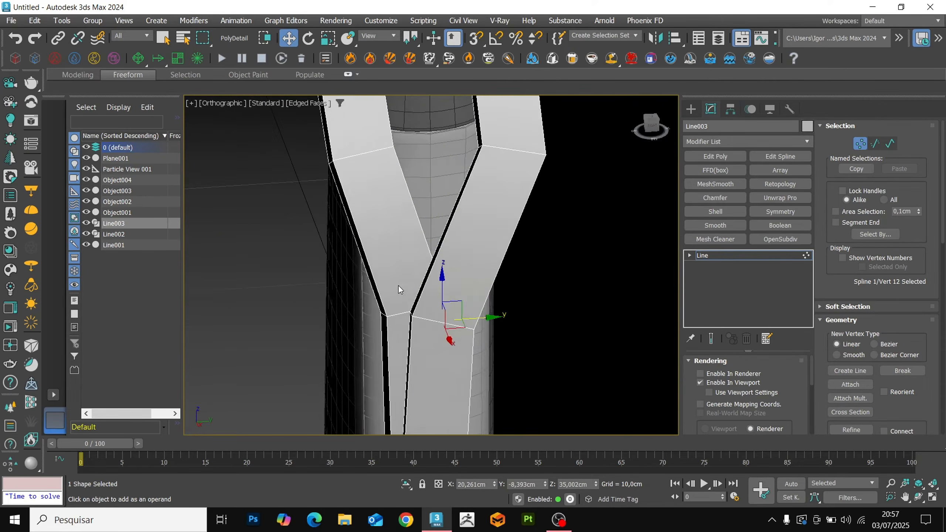
{"action": "key", "text": "F3"}
{"action": "left_click", "coordinate": [415, 310]}
{"action": "key", "text": "F3"}
{"action": "left_click_drag", "start_coordinate": [425, 304], "coordinate": [431, 302]}
Move the two vertices on the lower outer bend of the strap along Y toward the back side
{"action": "scroll", "coordinate": [428, 305], "scroll_direction": "down", "scroll_amount": 4}
{"action": "middle_click_drag", "start_coordinate": [414, 395], "coordinate": [385, 209]}
{"action": "scroll", "coordinate": [385, 208], "scroll_direction": "down", "scroll_amount": 5}
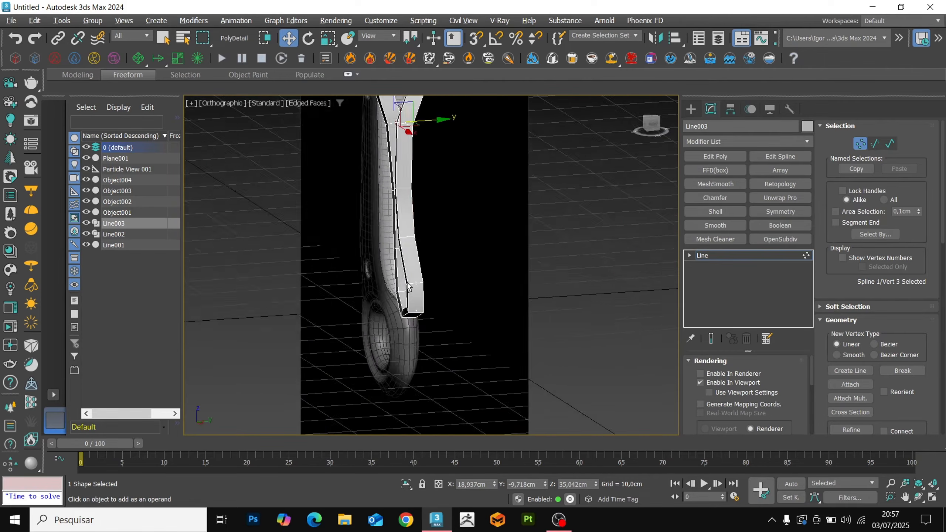
{"action": "mouse_move", "coordinate": [391, 287]}
{"action": "middle_mouse_down", "text": "alt"}
{"action": "mouse_move", "coordinate": [425, 282]}
{"action": "mouse_move", "coordinate": [408, 284]}
{"action": "middle_mouse_up", "text": "alt"}
{"action": "scroll", "coordinate": [424, 287], "scroll_direction": "up", "scroll_amount": 5}
{"action": "key", "text": "F3"}
{"action": "key", "text": "F3"}
{"action": "left_click_drag", "start_coordinate": [408, 285], "coordinate": [416, 286]}
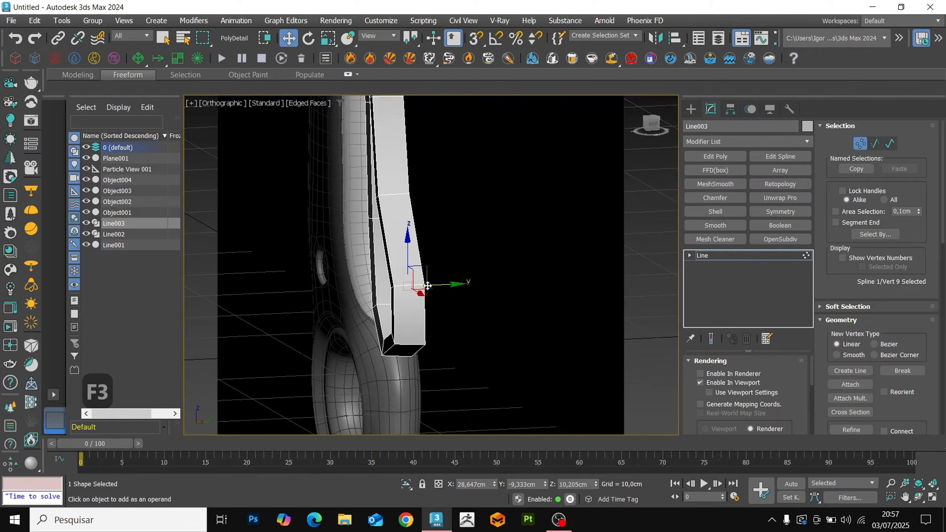
{"action": "key", "text": "F3"}
{"action": "key", "text": "F3"}
{"action": "left_click_drag", "start_coordinate": [444, 339], "coordinate": [455, 337]}
Convert the long strap line and the short line through the cap hole to Editable Poly
{"action": "scroll", "coordinate": [452, 341], "scroll_direction": "down", "scroll_amount": 5}
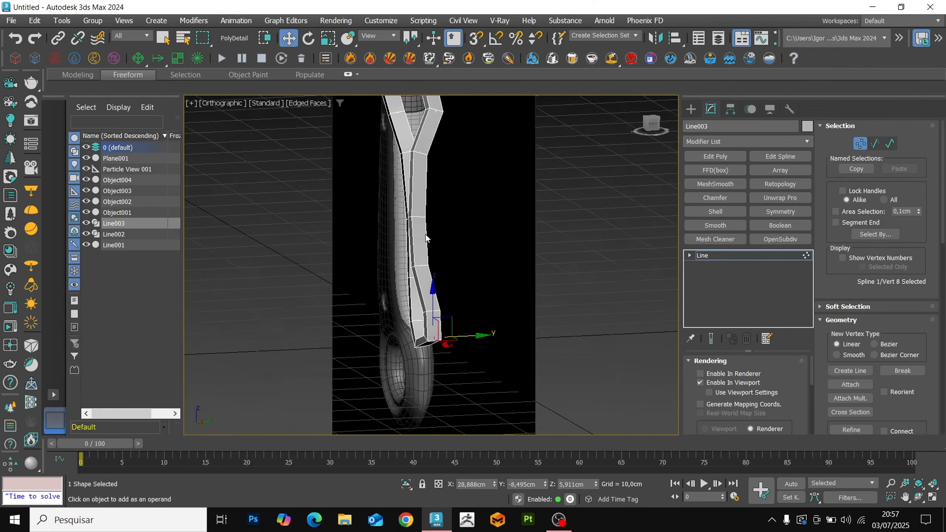
{"action": "middle_click_drag", "start_coordinate": [426, 234], "coordinate": [428, 298]}
{"action": "middle_click_drag", "start_coordinate": [428, 299], "coordinate": [473, 312], "text": "alt"}
{"action": "middle_click_drag", "start_coordinate": [415, 267], "coordinate": [417, 308]}
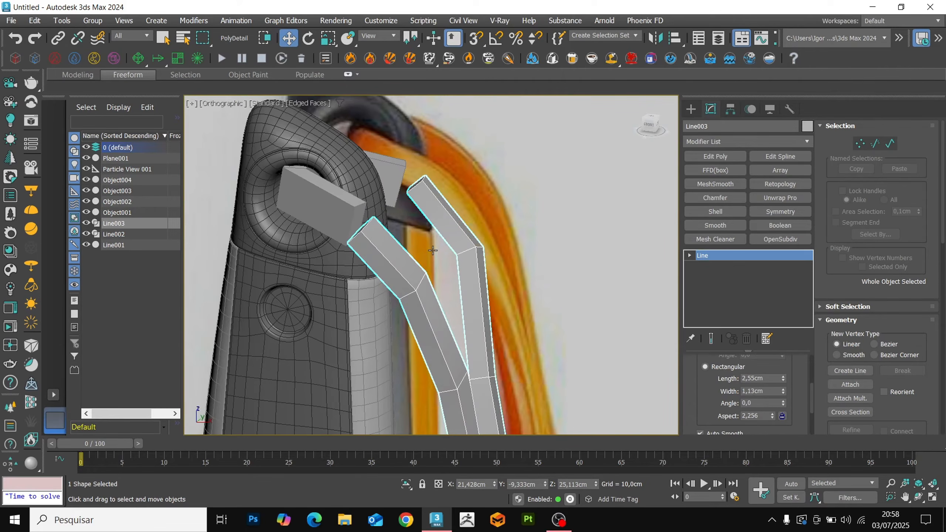
{"action": "key", "text": "ctrl+t"}
{"action": "middle_click_drag", "start_coordinate": [433, 250], "coordinate": [412, 324]}
{"action": "left_click", "coordinate": [340, 237]}
{"action": "key", "text": "ctrl+t"}
Isolate the two strap pieces and attach the long strap to the piece through the hole
{"action": "left_click", "coordinate": [449, 244], "text": "ctrl"}
{"action": "key", "text": "alt+q"}
{"action": "left_click", "coordinate": [425, 194]}
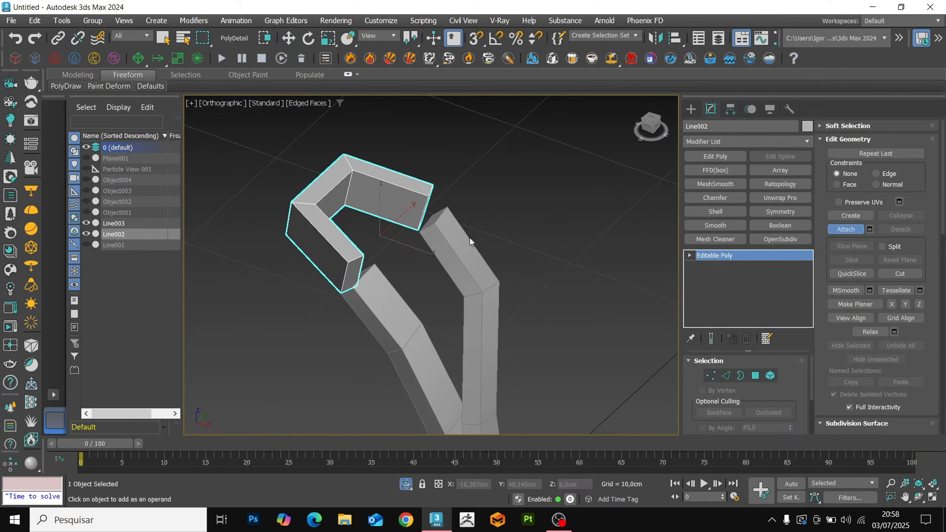
Bridge the facing end polygons between the hole piece and the long strap on both strands
{"action": "key", "text": "4"}
{"action": "scroll", "coordinate": [523, 241], "scroll_direction": "up", "scroll_amount": 6}
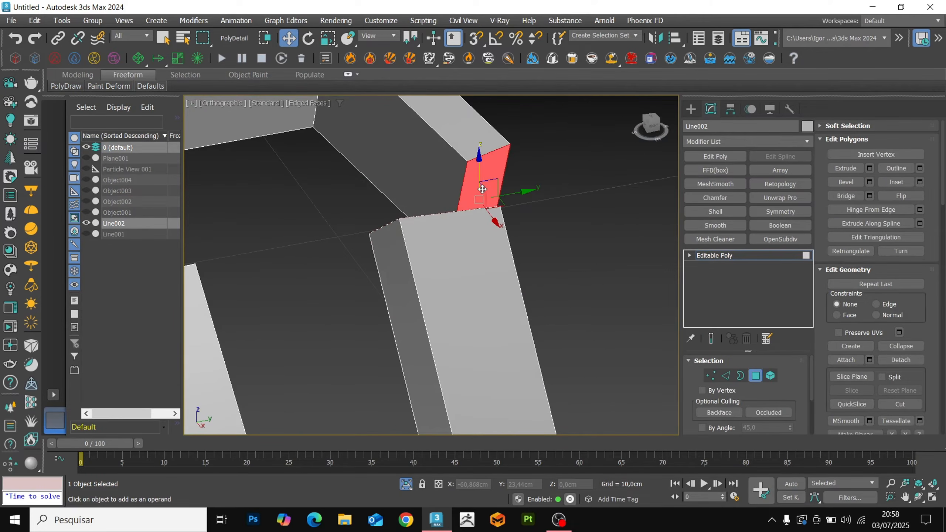
{"action": "key", "text": "ctrl+b"}
{"action": "key", "text": "Return"}
{"action": "scroll", "coordinate": [475, 187], "scroll_direction": "down", "scroll_amount": 4}
{"action": "middle_click_drag", "start_coordinate": [338, 248], "coordinate": [315, 259], "text": "alt"}
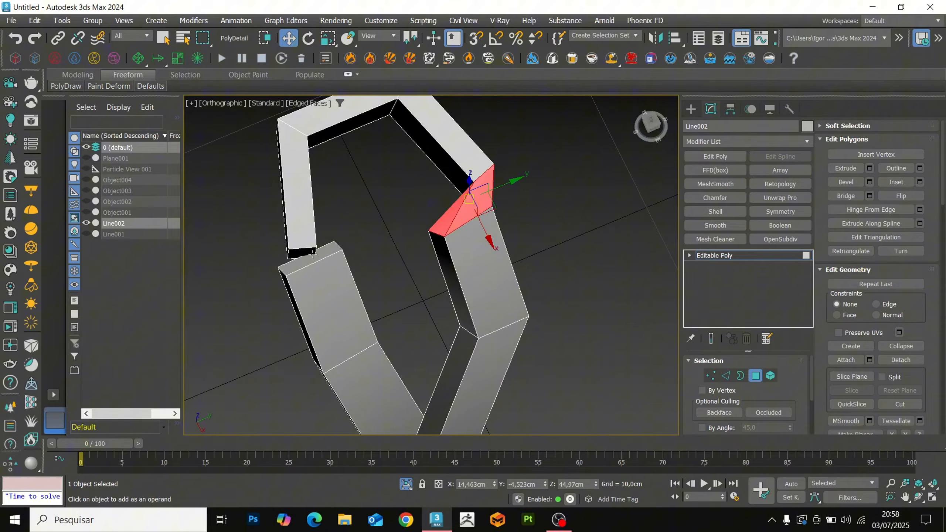
{"action": "key", "text": "ctrl+b"}
{"action": "key", "text": "Return"}
Check the edge loop beside the bridged joint and view the whole joined strap from the front
{"action": "key", "text": "2"}
{"action": "double_click", "coordinate": [298, 269]}
{"action": "middle_click_drag", "start_coordinate": [419, 299], "coordinate": [456, 265], "text": "alt"}
{"action": "key", "text": "f"}
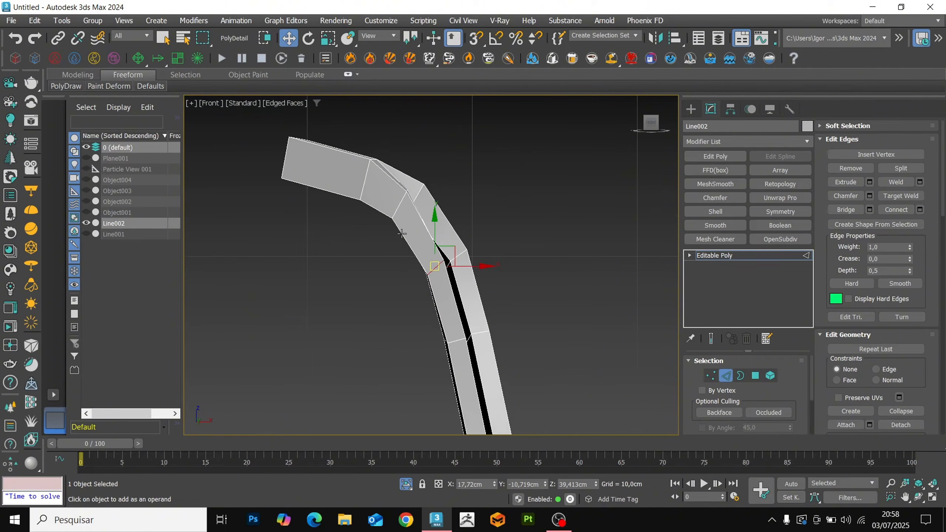
{"action": "middle_click_drag", "start_coordinate": [403, 196], "coordinate": [376, 278], "text": "alt"}
{"action": "key", "text": "2"}
{"action": "key", "text": "f"}
{"action": "key", "text": "z"}
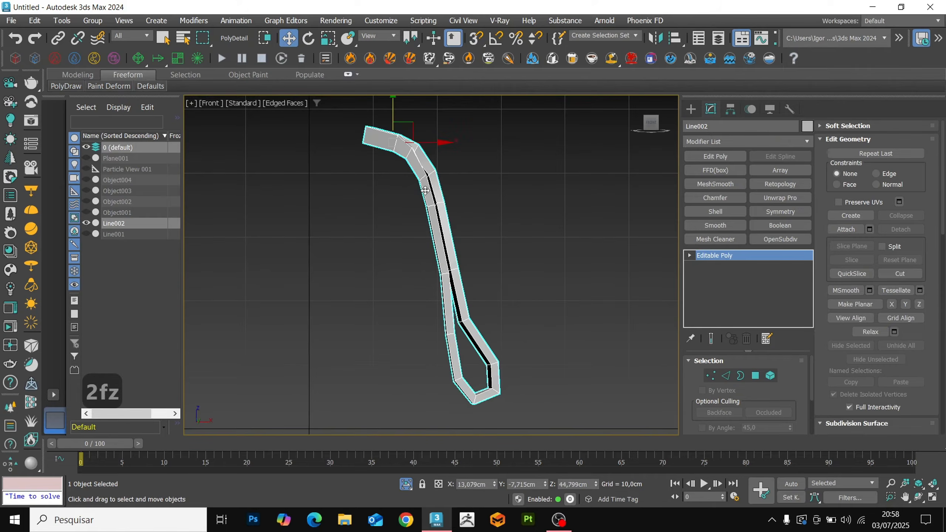
{"action": "key", "text": "F4"}
{"action": "key", "text": "F4"}
{"action": "scroll", "coordinate": [391, 170], "scroll_direction": "up", "scroll_amount": 3}
{"action": "key", "text": "1"}
{"action": "key", "text": "F3"}
{"action": "key", "text": "F3"}
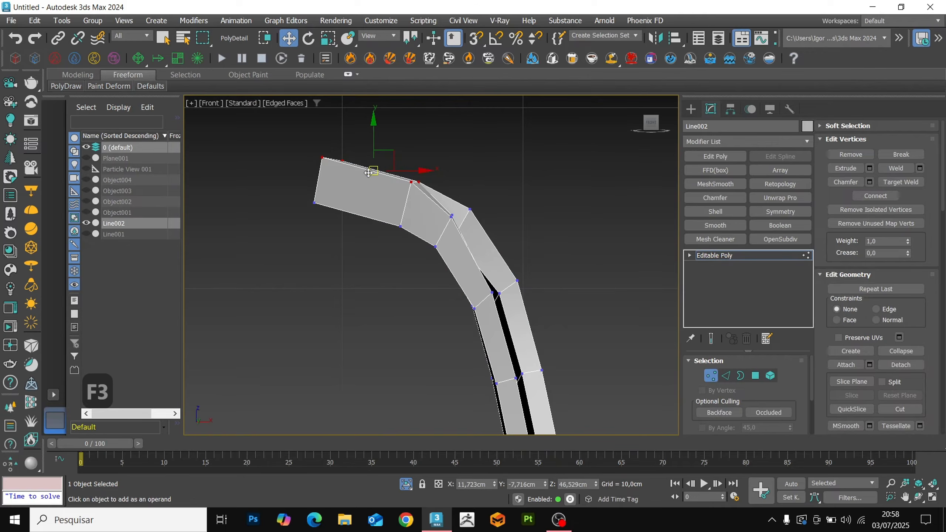
Connect the lengthwise edges of both strap arms near the hole with a new edge loop and raise it about 0.3 cm along Z
{"action": "key", "text": "2"}
{"action": "middle_click_drag", "start_coordinate": [458, 203], "coordinate": [412, 197], "text": "alt"}
{"action": "scroll", "coordinate": [412, 197], "scroll_direction": "up", "scroll_amount": 3}
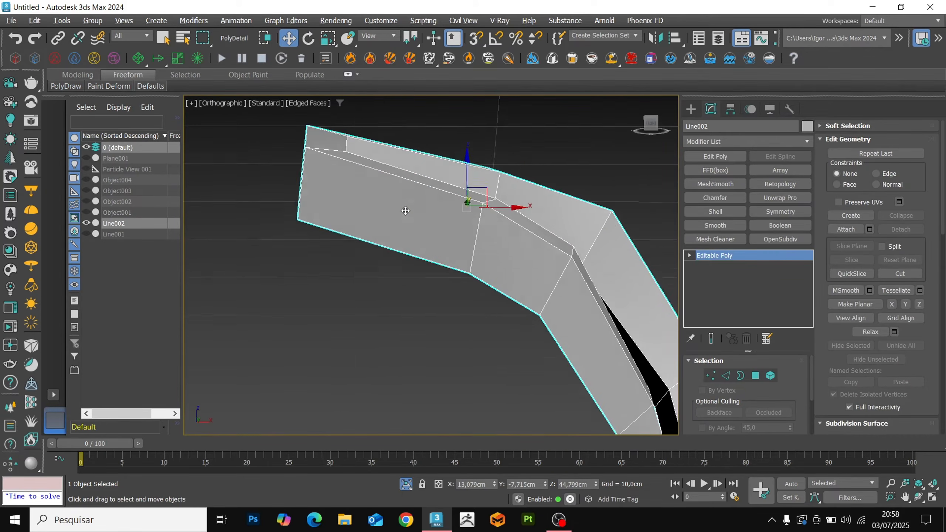
{"action": "key", "text": "F3"}
{"action": "key", "text": "ctrl+v"}
{"action": "key", "text": "Escape"}
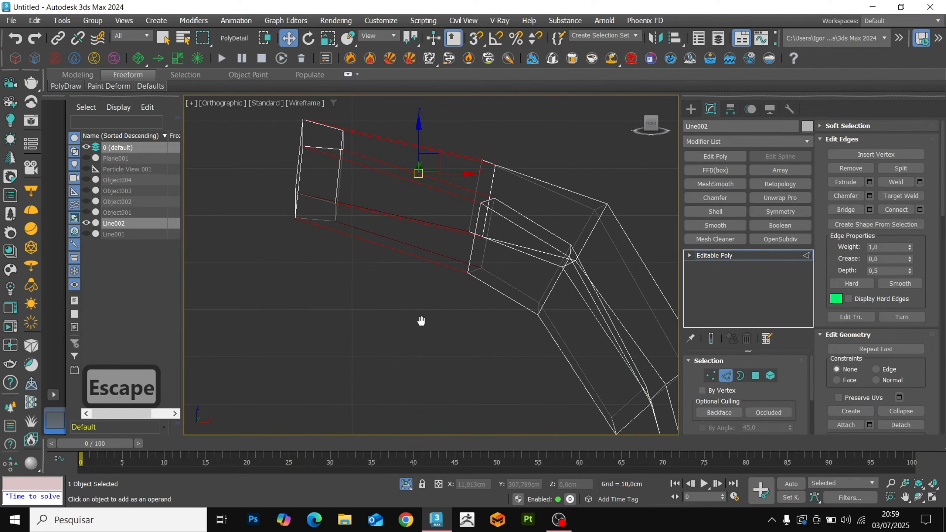
{"action": "key", "text": "ctrl+c"}
{"action": "key", "text": "Return"}
{"action": "middle_click_drag", "start_coordinate": [401, 276], "coordinate": [397, 278]}
{"action": "key", "text": "F2"}
{"action": "key", "text": "F3"}
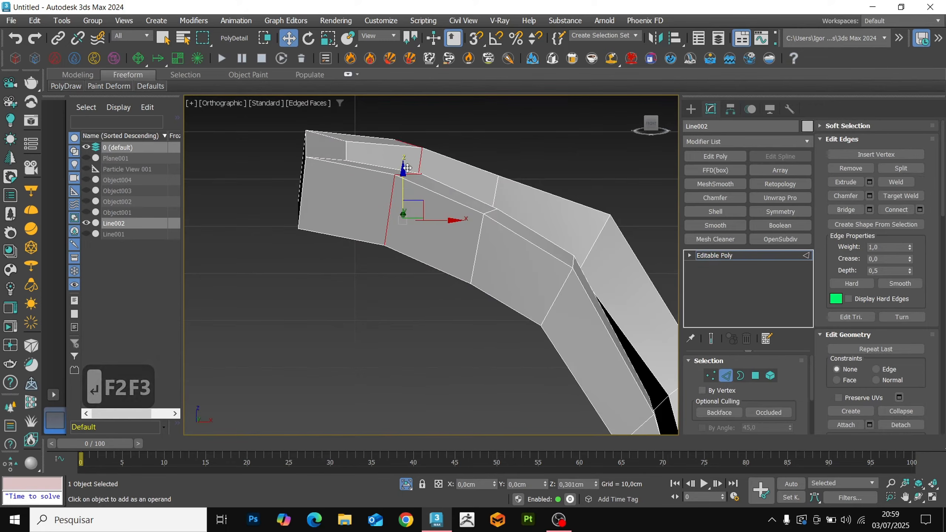
Chamfer the strap's lengthwise corner edges by 0.176 cm with 0 segments
{"action": "middle_click_drag", "start_coordinate": [408, 168], "coordinate": [496, 261], "text": "alt"}
{"action": "scroll", "coordinate": [484, 229], "scroll_direction": "down", "scroll_amount": 5}
{"action": "scroll", "coordinate": [450, 272], "scroll_direction": "up", "scroll_amount": 5}
{"action": "key", "text": "ctrl+shift+c"}
{"action": "left_click_drag", "start_coordinate": [440, 289], "coordinate": [441, 280]}
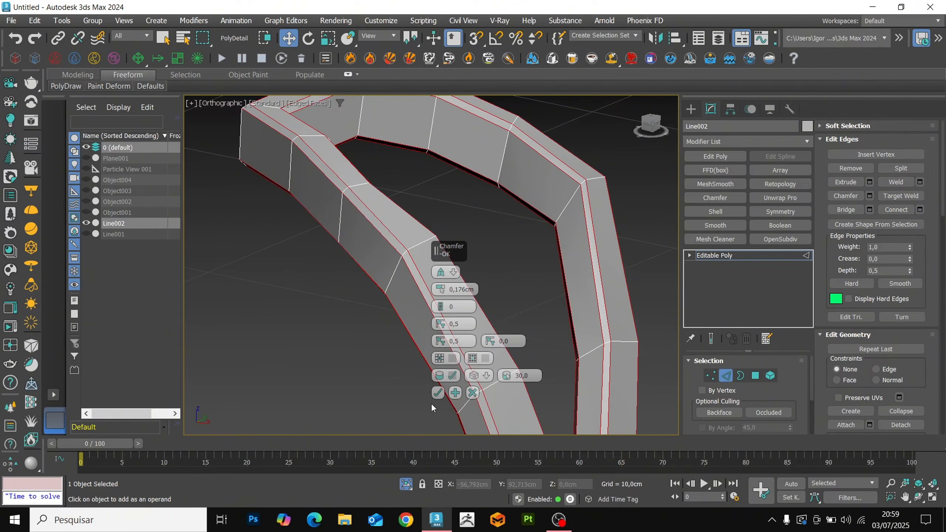
{"action": "left_click", "coordinate": [438, 393]}
Apply an OpenSubdiv modifier with 2 iterations to the strap and hide the edge overlay
{"action": "scroll", "coordinate": [509, 267], "scroll_direction": "down", "scroll_amount": 2}
{"action": "key", "text": "2"}
{"action": "left_click", "coordinate": [782, 242]}
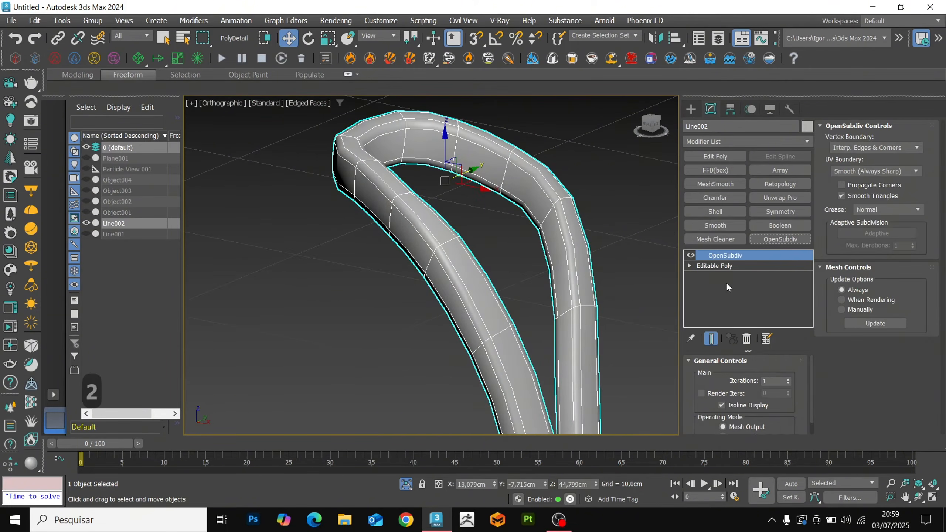
{"action": "left_click", "coordinate": [788, 379]}
{"action": "key", "text": "F4"}
{"action": "scroll", "coordinate": [432, 298], "scroll_direction": "down", "scroll_amount": 5}
{"action": "middle_click_drag", "start_coordinate": [434, 306], "coordinate": [401, 285], "text": "alt"}
{"action": "key", "text": "f"}
{"action": "key", "text": "z"}
{"action": "scroll", "coordinate": [428, 233], "scroll_direction": "up", "scroll_amount": 3}
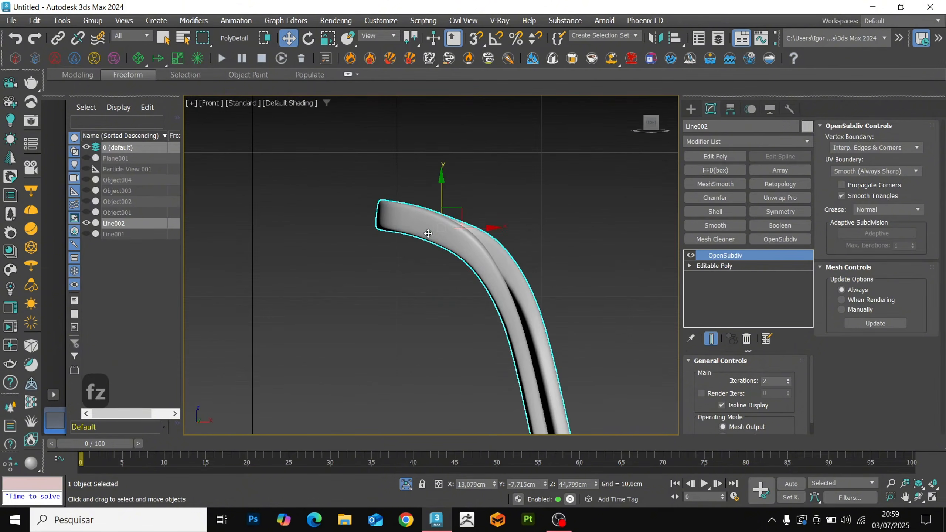
Shift the edge loop at the back strand's fork slightly to refine its spacing from the other strand
{"action": "scroll", "coordinate": [510, 298], "scroll_direction": "up", "scroll_amount": 5}
{"action": "key", "text": "1"}
{"action": "key", "text": "F4"}
{"action": "key", "text": "F3"}
{"action": "left_click_drag", "start_coordinate": [537, 282], "coordinate": [508, 325]}
{"action": "key", "text": "2"}
{"action": "double_click", "coordinate": [507, 328]}
{"action": "key", "text": "F3"}
{"action": "middle_click_drag", "start_coordinate": [507, 330], "coordinate": [486, 341], "text": "alt"}
{"action": "left_click_drag", "start_coordinate": [498, 334], "coordinate": [490, 338]}
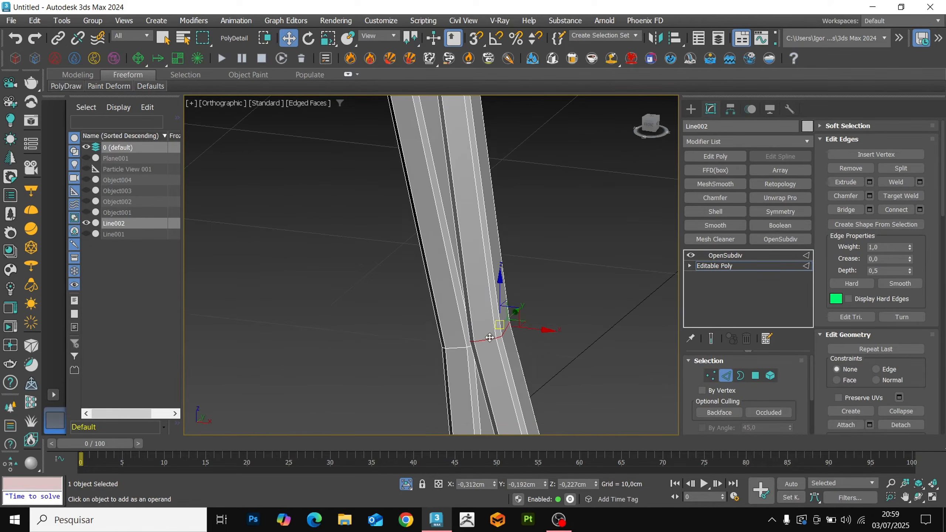
{"action": "middle_click_drag", "start_coordinate": [489, 338], "coordinate": [442, 241], "text": "alt"}
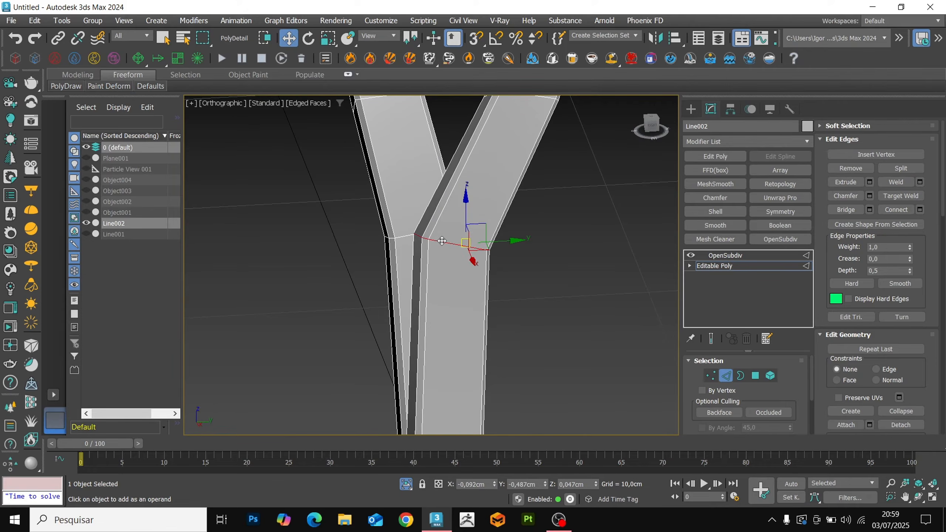
Return to the strap's OpenSubdiv result and hide the edge overlay to check the smoothed shape
{"action": "scroll", "coordinate": [442, 241], "scroll_direction": "down", "scroll_amount": 4}
{"action": "middle_click_drag", "start_coordinate": [443, 388], "coordinate": [444, 266]}
{"action": "middle_click_drag", "start_coordinate": [444, 267], "coordinate": [455, 263], "text": "alt"}
{"action": "key", "text": "2"}
{"action": "left_click", "coordinate": [726, 257]}
{"action": "key", "text": "F4"}
{"action": "scroll", "coordinate": [438, 299], "scroll_direction": "down", "scroll_amount": 5}
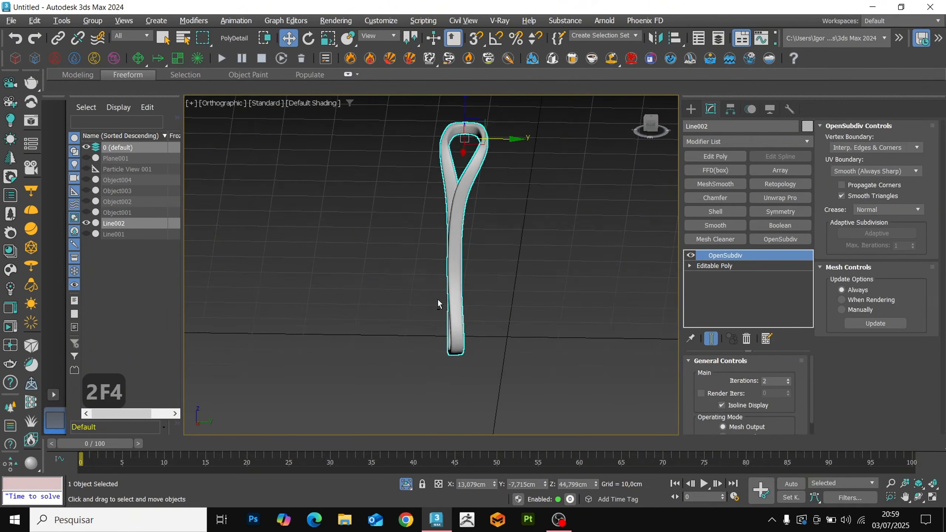
Deselect the strap and exit isolation to compare it with the reference in the front view
{"action": "middle_click_drag", "start_coordinate": [438, 299], "coordinate": [558, 268], "text": "alt"}
{"action": "left_click", "coordinate": [558, 269]}
{"action": "key", "text": "f"}
{"action": "key", "text": "z"}
{"action": "key", "text": "alt+q"}
{"action": "middle_click_drag", "start_coordinate": [492, 284], "coordinate": [500, 274]}
{"action": "scroll", "coordinate": [513, 366], "scroll_direction": "up", "scroll_amount": 3}
Edit the strap's base mesh with the smoothed result shown and move the lower outer bend vertices toward the reference outline
{"action": "left_click", "coordinate": [492, 327]}
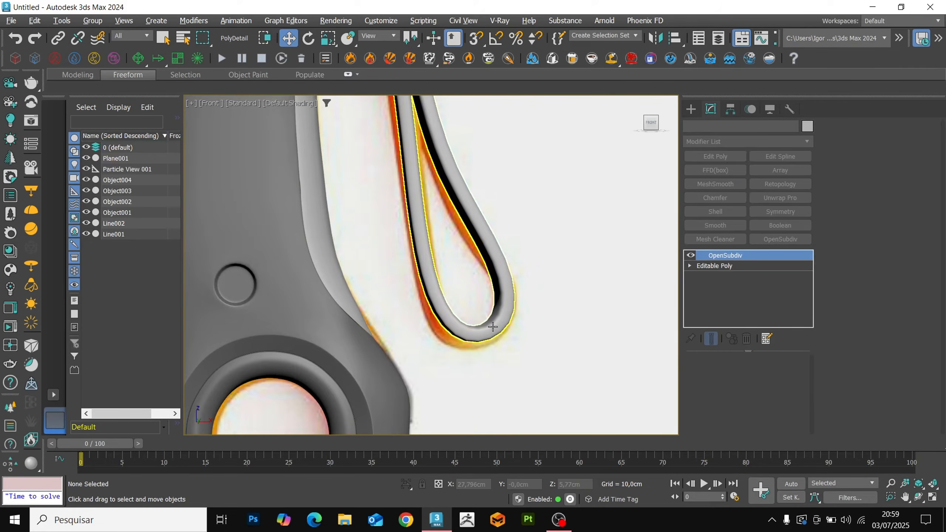
{"action": "left_click", "coordinate": [719, 266]}
{"action": "left_click", "coordinate": [711, 339]}
{"action": "key", "text": "1"}
{"action": "key", "text": "F4"}
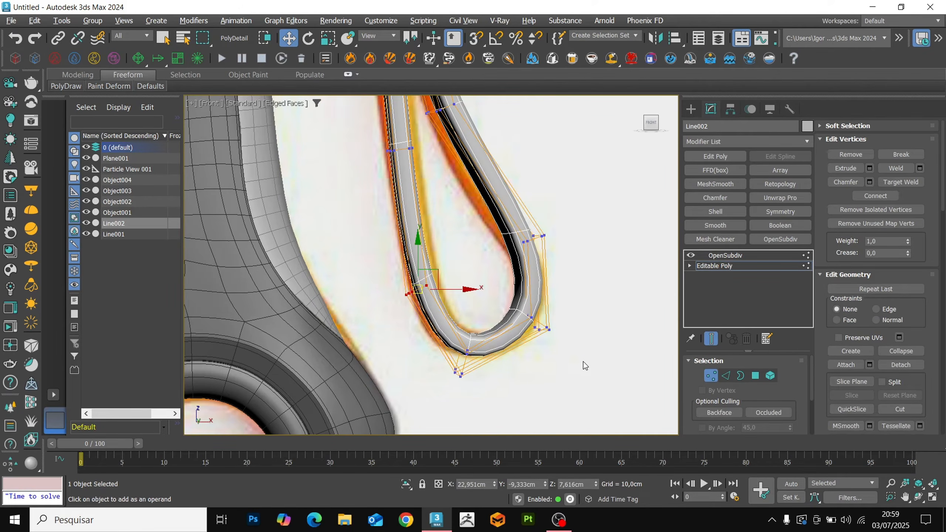
{"action": "key", "text": "ctrl+z"}
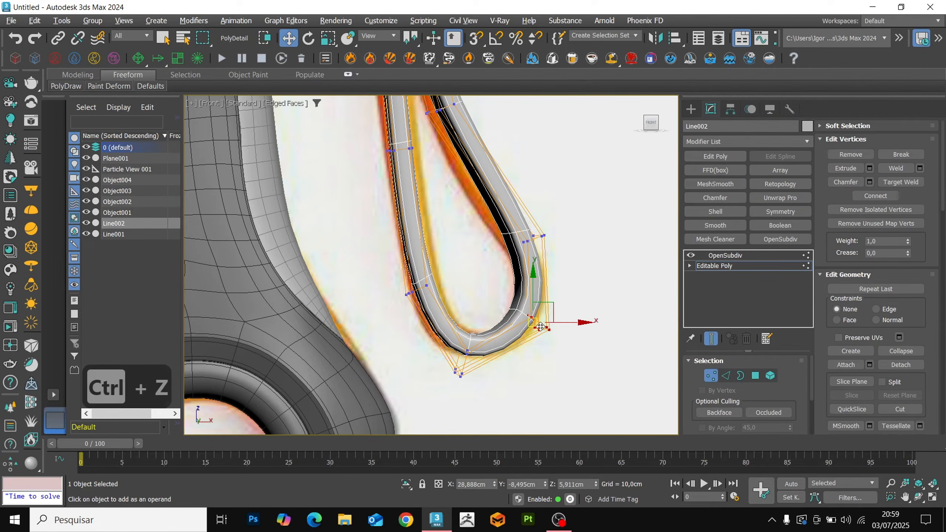
{"action": "left_click_drag", "start_coordinate": [540, 327], "coordinate": [549, 329]}
Nudge the vertices along the strap's length and at its upper bend to follow the reference outline
{"action": "middle_click_drag", "start_coordinate": [562, 216], "coordinate": [572, 357]}
{"action": "left_click_drag", "start_coordinate": [444, 258], "coordinate": [436, 263]}
{"action": "scroll", "coordinate": [436, 263], "scroll_direction": "down", "scroll_amount": 4}
{"action": "middle_click_drag", "start_coordinate": [436, 217], "coordinate": [473, 400]}
{"action": "scroll", "coordinate": [402, 212], "scroll_direction": "up", "scroll_amount": 4}
{"action": "left_click_drag", "start_coordinate": [442, 178], "coordinate": [372, 250]}
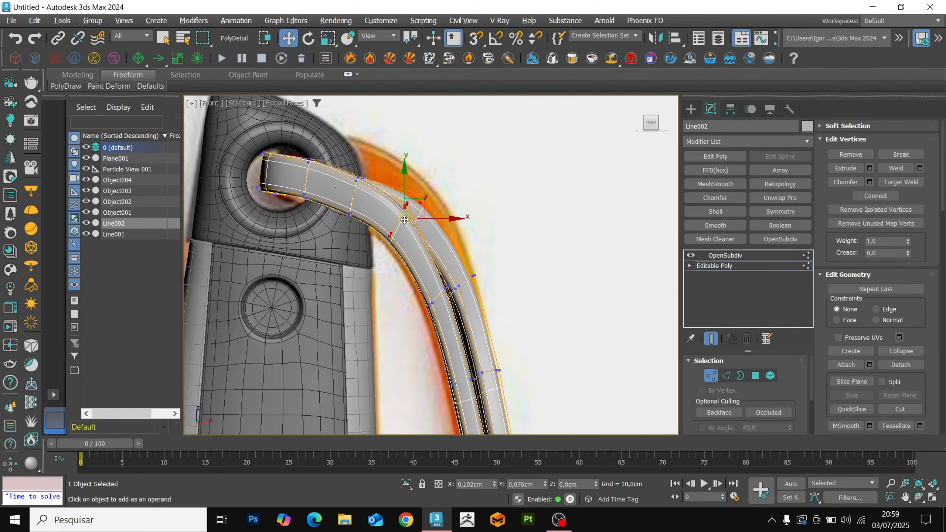
Raise the edge loop at the back strand's upper bend about 0.9 cm along Z
{"action": "middle_click_drag", "start_coordinate": [378, 207], "coordinate": [433, 227], "text": "alt"}
{"action": "key", "text": "2"}
{"action": "key", "text": "F3"}
{"action": "key", "text": "F3"}
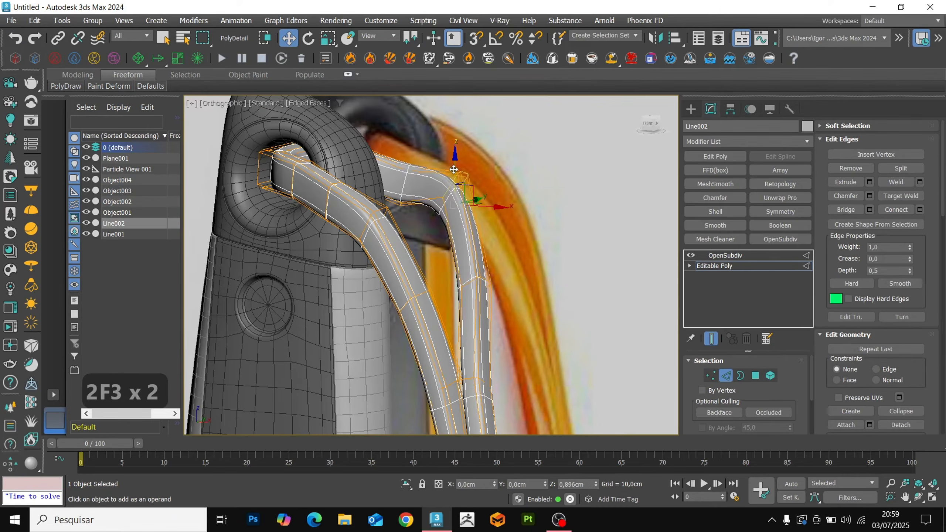
{"action": "key", "text": "F3"}
{"action": "key", "text": "F3"}
Raise the neighbouring edge loop toward the cap hole about 0.7 cm along Z
{"action": "middle_click_drag", "start_coordinate": [403, 149], "coordinate": [368, 261], "text": "alt"}
{"action": "key", "text": "F3"}
{"action": "scroll", "coordinate": [368, 260], "scroll_direction": "up", "scroll_amount": 4}
{"action": "double_click", "coordinate": [385, 262]}
{"action": "left_click_drag", "start_coordinate": [389, 229], "coordinate": [390, 219]}
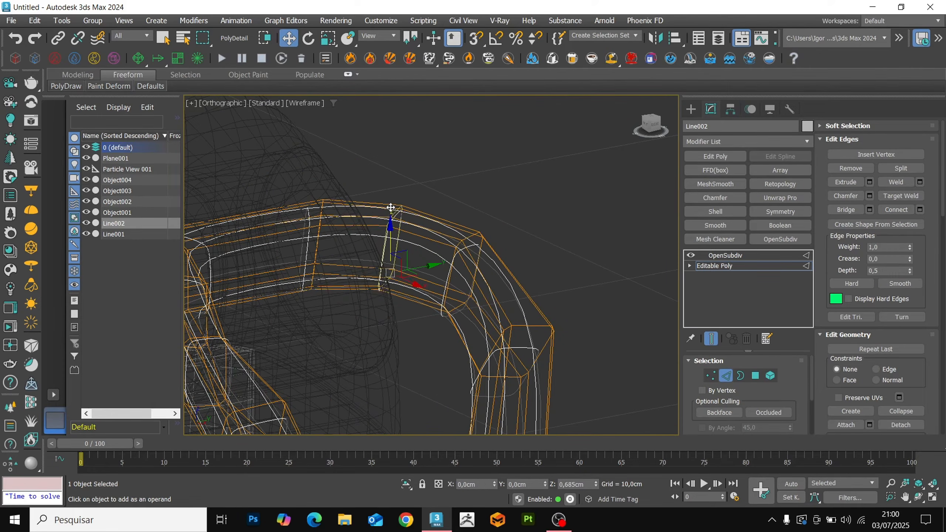
{"action": "key", "text": "F3"}
Adjust the vertices below the strap's upper bend in the front view to match the reference image
{"action": "scroll", "coordinate": [390, 219], "scroll_direction": "down", "scroll_amount": 5}
{"action": "middle_click_drag", "start_coordinate": [390, 219], "coordinate": [421, 182], "text": "alt"}
{"action": "key", "text": "f"}
{"action": "key", "text": "z"}
{"action": "middle_click_drag", "start_coordinate": [383, 143], "coordinate": [385, 182]}
{"action": "scroll", "coordinate": [385, 182], "scroll_direction": "up", "scroll_amount": 6}
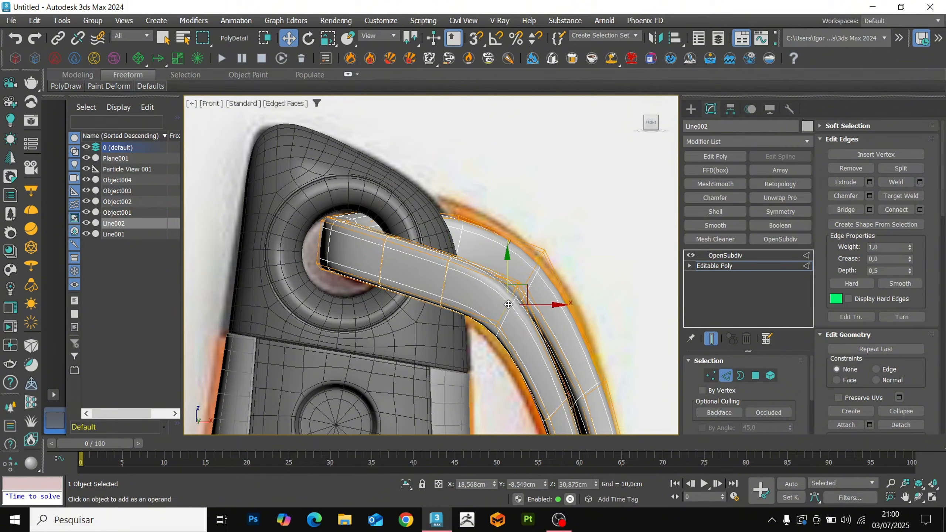
{"action": "middle_click_drag", "start_coordinate": [505, 309], "coordinate": [495, 169]}
{"action": "key", "text": "1"}
{"action": "key", "text": "F3"}
{"action": "left_click_drag", "start_coordinate": [516, 315], "coordinate": [535, 284]}
{"action": "key", "text": "F3"}
{"action": "middle_click_drag", "start_coordinate": [534, 338], "coordinate": [451, 202]}
{"action": "middle_click_drag", "start_coordinate": [487, 357], "coordinate": [430, 186]}
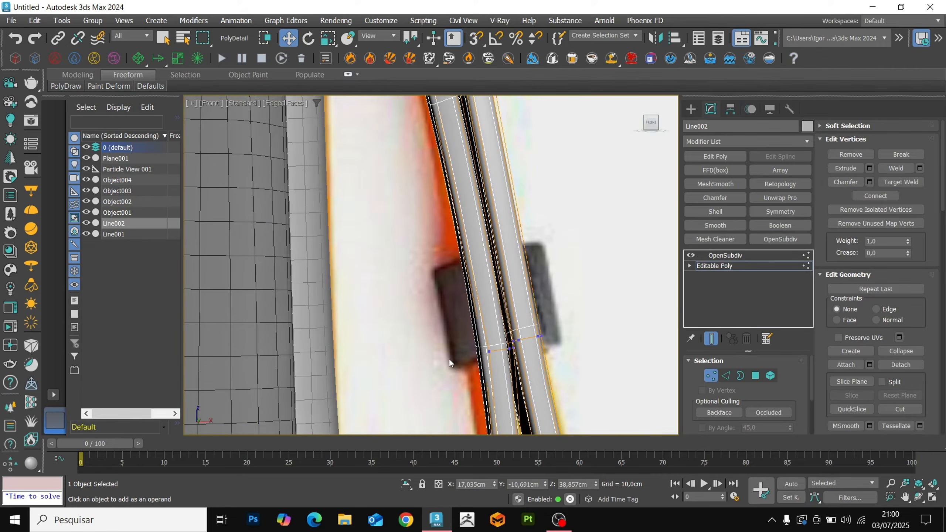
Adjust the vertices where the strap passes the dark clip in the front view to follow the reference image
{"action": "key", "text": "F3"}
{"action": "mouse_move", "coordinate": [452, 372]}
{"action": "left_mouse_down"}
{"action": "mouse_move", "coordinate": [496, 336]}
{"action": "mouse_move", "coordinate": [482, 353]}
{"action": "left_mouse_up"}
{"action": "key", "text": "F3"}
{"action": "scroll", "coordinate": [494, 358], "scroll_direction": "down", "scroll_amount": 1}
{"action": "scroll", "coordinate": [525, 352], "scroll_direction": "up", "scroll_amount": 2}
{"action": "key", "text": "F3"}
{"action": "mouse_move", "coordinate": [545, 293]}
{"action": "left_mouse_down"}
{"action": "mouse_move", "coordinate": [510, 329]}
{"action": "mouse_move", "coordinate": [524, 315]}
{"action": "left_mouse_up"}
{"action": "key", "text": "F3"}
{"action": "scroll", "coordinate": [529, 309], "scroll_direction": "down", "scroll_amount": 2}
{"action": "scroll", "coordinate": [535, 382], "scroll_direction": "down", "scroll_amount": 2}
{"action": "scroll", "coordinate": [493, 306], "scroll_direction": "up", "scroll_amount": 2}
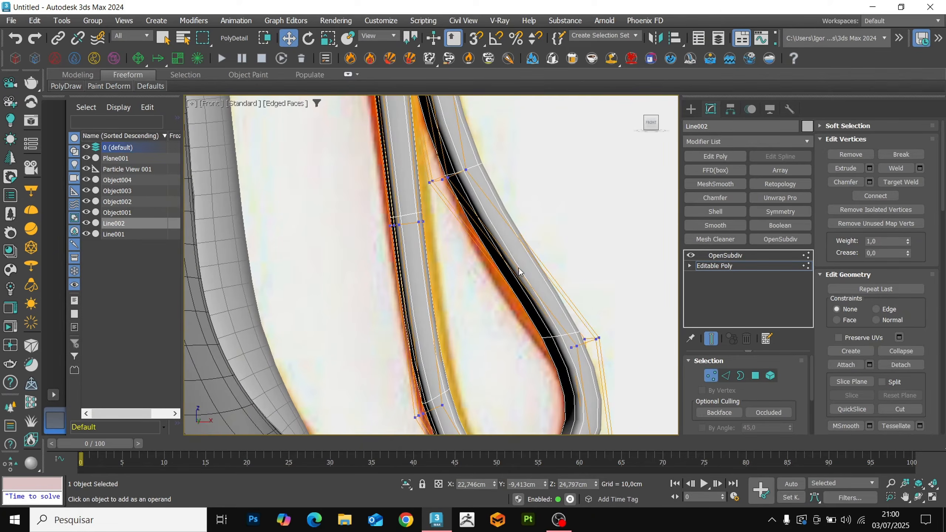
Move the vertices around the strap's bottom loop in the front view to match the loop outline in the reference
{"action": "key", "text": "F3"}
{"action": "key", "text": "F3"}
{"action": "left_click_drag", "start_coordinate": [503, 279], "coordinate": [495, 284]}
{"action": "middle_click_drag", "start_coordinate": [458, 385], "coordinate": [459, 307]}
{"action": "key", "text": "F3"}
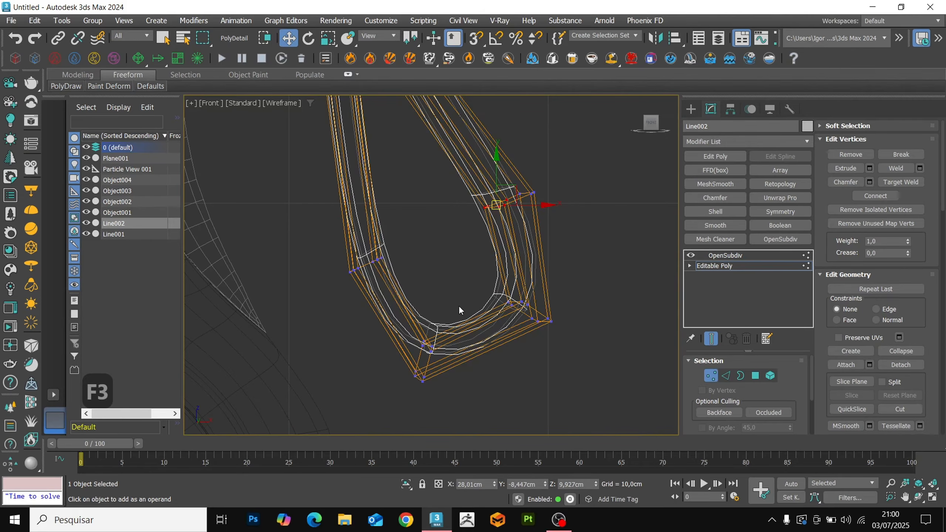
{"action": "left_click_drag", "start_coordinate": [430, 350], "coordinate": [434, 346]}
{"action": "key", "text": "F3"}
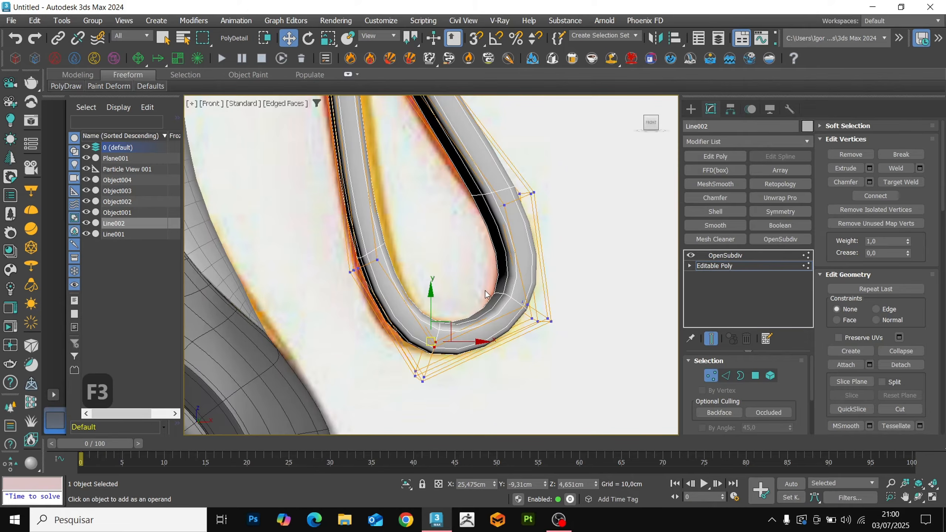
{"action": "key", "text": "F3"}
{"action": "left_click_drag", "start_coordinate": [521, 304], "coordinate": [513, 302]}
{"action": "key", "text": "F3"}
Shift the vertices of the inner strand above the bottom loop onto the strap outline in the reference image
{"action": "middle_click_drag", "start_coordinate": [405, 232], "coordinate": [406, 262]}
{"action": "key", "text": "F3"}
{"action": "mouse_move", "coordinate": [390, 278]}
{"action": "left_mouse_down"}
{"action": "mouse_move", "coordinate": [367, 297]}
{"action": "mouse_move", "coordinate": [385, 287]}
{"action": "left_mouse_up"}
{"action": "key", "text": "F3"}
{"action": "middle_click_drag", "start_coordinate": [366, 120], "coordinate": [423, 275]}
{"action": "key", "text": "F3"}
{"action": "mouse_move", "coordinate": [422, 254]}
{"action": "left_mouse_down"}
{"action": "mouse_move", "coordinate": [408, 269]}
{"action": "mouse_move", "coordinate": [423, 260]}
{"action": "left_mouse_up"}
{"action": "key", "text": "F3"}
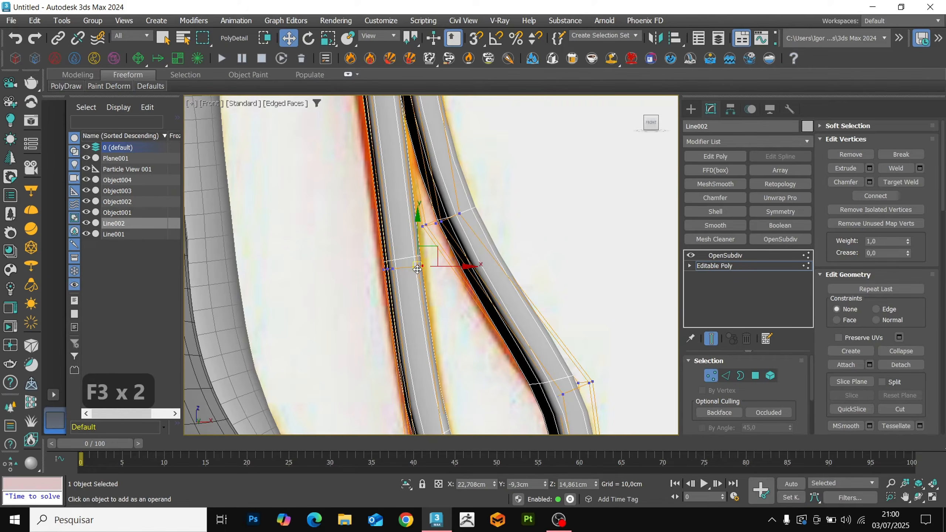
{"action": "scroll", "coordinate": [423, 238], "scroll_direction": "down", "scroll_amount": 2}
{"action": "middle_click_drag", "start_coordinate": [424, 232], "coordinate": [430, 340]}
Isolate the strap together with the end cap and frame them in the top view
{"action": "key", "text": "1"}
{"action": "key", "text": "F4"}
{"action": "scroll", "coordinate": [436, 324], "scroll_direction": "down", "scroll_amount": 7}
{"action": "middle_click_drag", "start_coordinate": [460, 277], "coordinate": [446, 225], "text": "alt"}
{"action": "key", "text": "alt+q"}
{"action": "key", "text": "t"}
{"action": "key", "text": "z"}
{"action": "key", "text": "F4"}
{"action": "key", "text": "F4"}
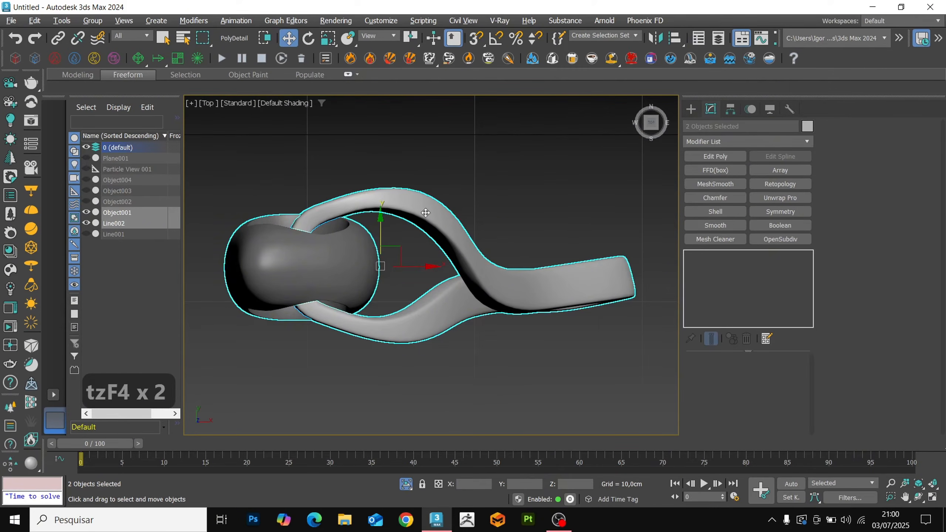
Move the back strand's vertices and edge loops in the top view to form a smoother, less bulging curve
{"action": "left_click", "coordinate": [725, 255]}
{"action": "left_click", "coordinate": [717, 265]}
{"action": "key", "text": "1"}
{"action": "key", "text": "F4"}
{"action": "key", "text": "F3"}
{"action": "scroll", "coordinate": [387, 231], "scroll_direction": "up", "scroll_amount": 3}
{"action": "key", "text": "F3"}
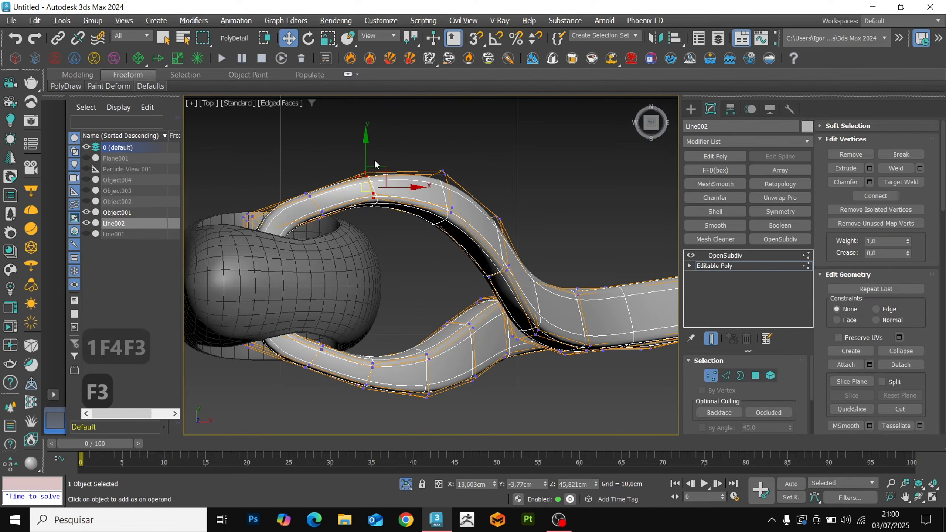
{"action": "key", "text": "F3"}
{"action": "mouse_move", "coordinate": [338, 173]}
{"action": "left_mouse_down"}
{"action": "mouse_move", "coordinate": [299, 231]}
{"action": "mouse_move", "coordinate": [313, 181]}
{"action": "mouse_move", "coordinate": [224, 252]}
{"action": "left_mouse_up"}
{"action": "key", "text": "F3"}
{"action": "key", "text": "F3"}
{"action": "key", "text": "F3"}
{"action": "key", "text": "2"}
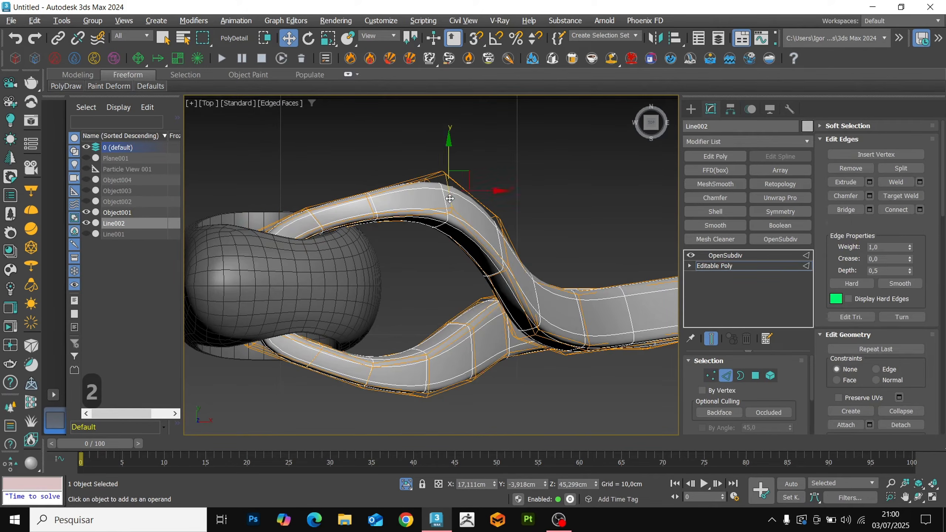
{"action": "left_click_drag", "start_coordinate": [439, 150], "coordinate": [436, 190]}
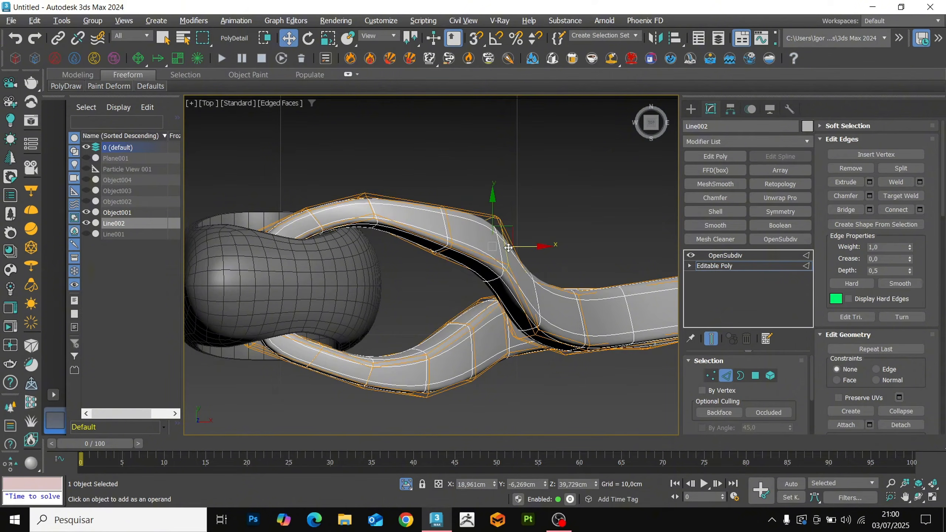
{"action": "middle_click_drag", "start_coordinate": [429, 303], "coordinate": [439, 241]}
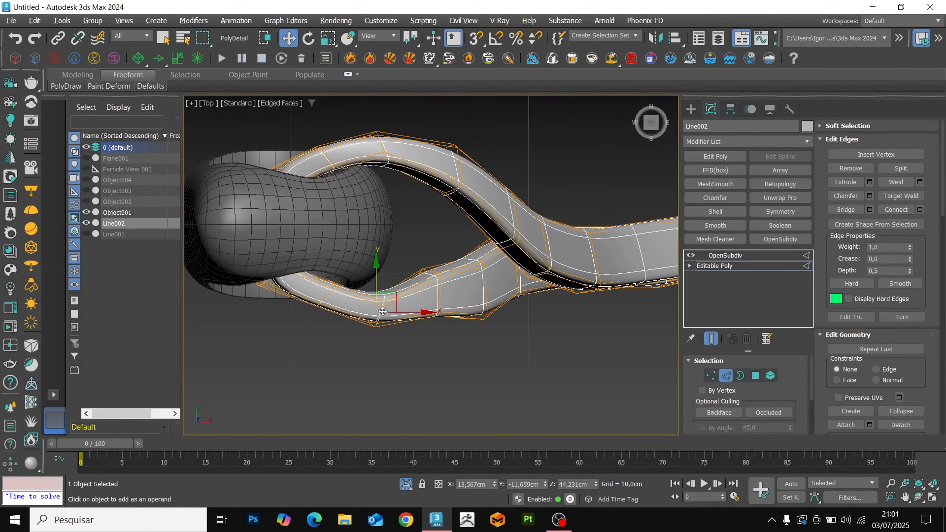
Adjust the front strand's bulging vertices in the top view and check the curve from other angles
{"action": "key", "text": "1"}
{"action": "key", "text": "F3"}
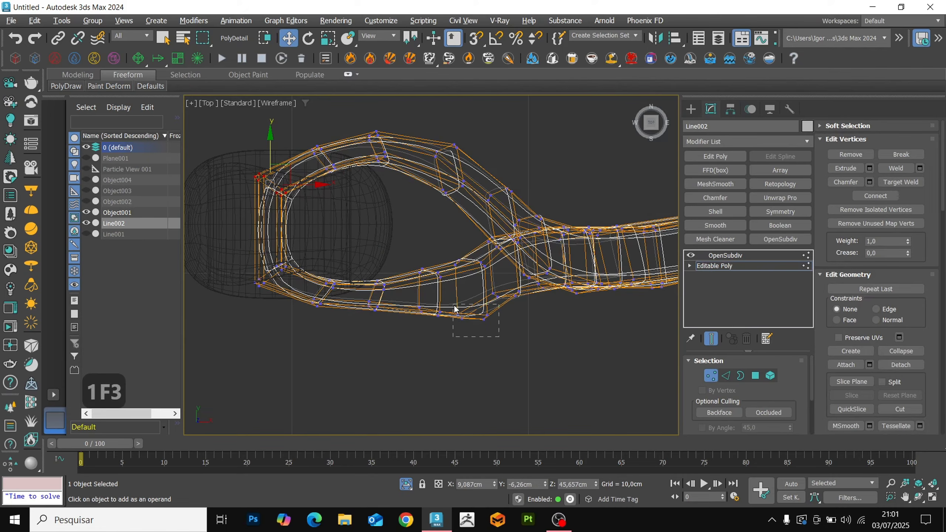
{"action": "left_click_drag", "start_coordinate": [454, 306], "coordinate": [454, 305]}
{"action": "middle_click_drag", "start_coordinate": [492, 304], "coordinate": [446, 220], "text": "alt"}
{"action": "key", "text": "t"}
{"action": "key", "text": "z"}
{"action": "key", "text": "F3"}
{"action": "key", "text": "1"}
{"action": "scroll", "coordinate": [434, 339], "scroll_direction": "down", "scroll_amount": 3}
{"action": "scroll", "coordinate": [446, 220], "scroll_direction": "up", "scroll_amount": 4}
{"action": "key", "text": "F4"}
{"action": "key", "text": "1"}
{"action": "key", "text": "F4"}
{"action": "key", "text": "F3"}
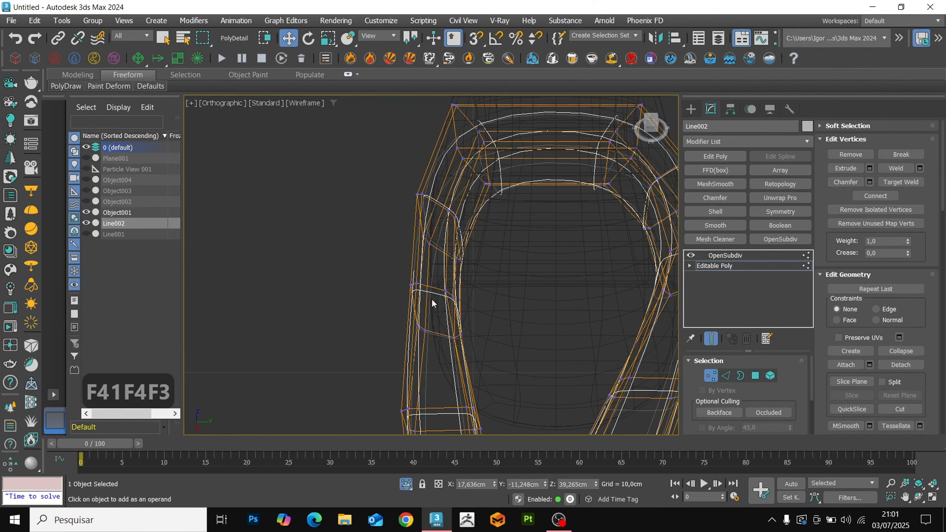
Reposition the front strand's outer vertices beside the end cap in the top view to even out its curve
{"action": "key", "text": "t"}
{"action": "key", "text": "z"}
{"action": "key", "text": "F3"}
{"action": "key", "text": "F3"}
{"action": "scroll", "coordinate": [400, 341], "scroll_direction": "up", "scroll_amount": 3}
{"action": "left_click_drag", "start_coordinate": [398, 337], "coordinate": [311, 290]}
{"action": "middle_click_drag", "start_coordinate": [343, 299], "coordinate": [385, 304]}
{"action": "key", "text": "F3"}
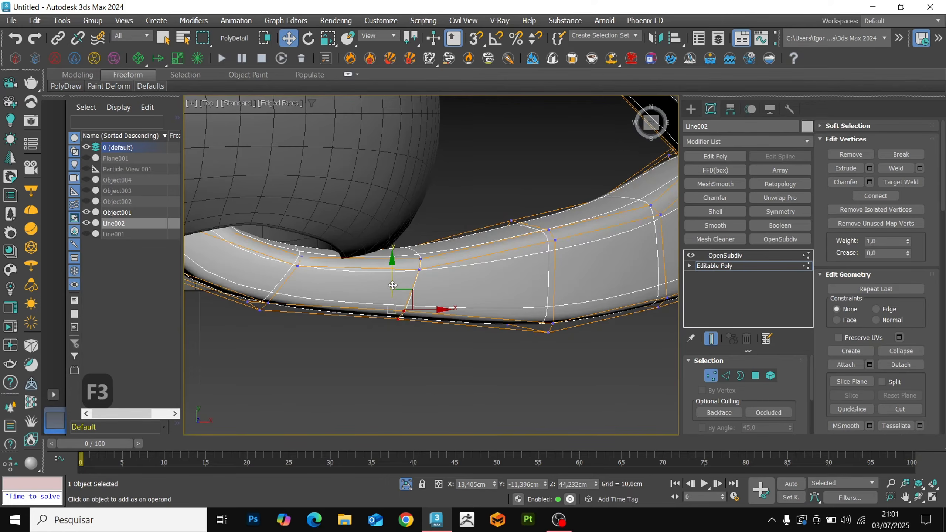
{"action": "left_click_drag", "start_coordinate": [392, 282], "coordinate": [392, 296]}
{"action": "middle_click_drag", "start_coordinate": [363, 309], "coordinate": [439, 319]}
{"action": "key", "text": "F3"}
{"action": "mouse_move", "coordinate": [408, 337]}
{"action": "left_mouse_down"}
{"action": "mouse_move", "coordinate": [313, 292]}
{"action": "mouse_move", "coordinate": [335, 291]}
{"action": "mouse_move", "coordinate": [334, 300]}
{"action": "left_mouse_up"}
{"action": "key", "text": "F3"}
{"action": "scroll", "coordinate": [395, 295], "scroll_direction": "down", "scroll_amount": 3}
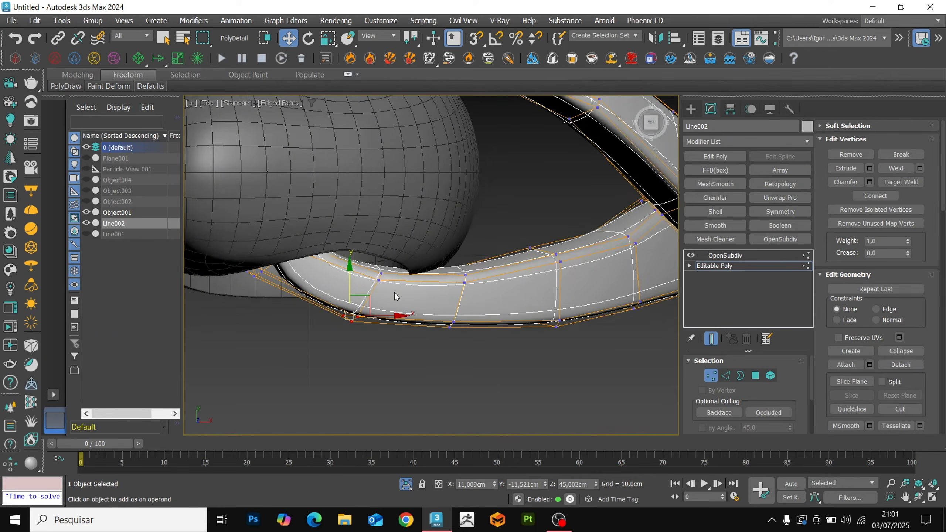
Move the vertices of both strands beside the end cap slightly outward along Y in the top view
{"action": "key", "text": "F3"}
{"action": "left_click_drag", "start_coordinate": [488, 346], "coordinate": [327, 259]}
{"action": "key", "text": "F3"}
{"action": "left_click_drag", "start_coordinate": [409, 265], "coordinate": [411, 275]}
{"action": "scroll", "coordinate": [434, 240], "scroll_direction": "down", "scroll_amount": 3}
{"action": "middle_click_drag", "start_coordinate": [437, 239], "coordinate": [437, 336]}
{"action": "scroll", "coordinate": [434, 298], "scroll_direction": "up", "scroll_amount": 3}
{"action": "key", "text": "F3"}
{"action": "left_click_drag", "start_coordinate": [491, 194], "coordinate": [331, 293]}
{"action": "key", "text": "F3"}
{"action": "left_click_drag", "start_coordinate": [409, 218], "coordinate": [409, 210]}
{"action": "key", "text": "1"}
Leave vertex editing, exit isolation and compare the complete handle and strap with the reference in the front view
{"action": "key", "text": "F4"}
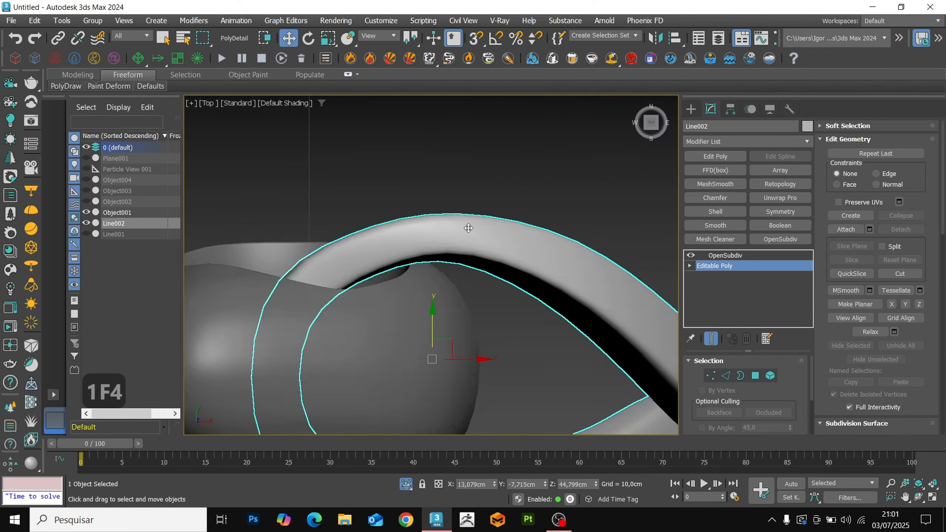
{"action": "middle_click_drag", "start_coordinate": [469, 226], "coordinate": [495, 161], "text": "alt"}
{"action": "left_click", "coordinate": [574, 248]}
{"action": "key", "text": "f"}
{"action": "key", "text": "z"}
{"action": "key", "text": "alt+q"}
{"action": "key", "text": "F4"}
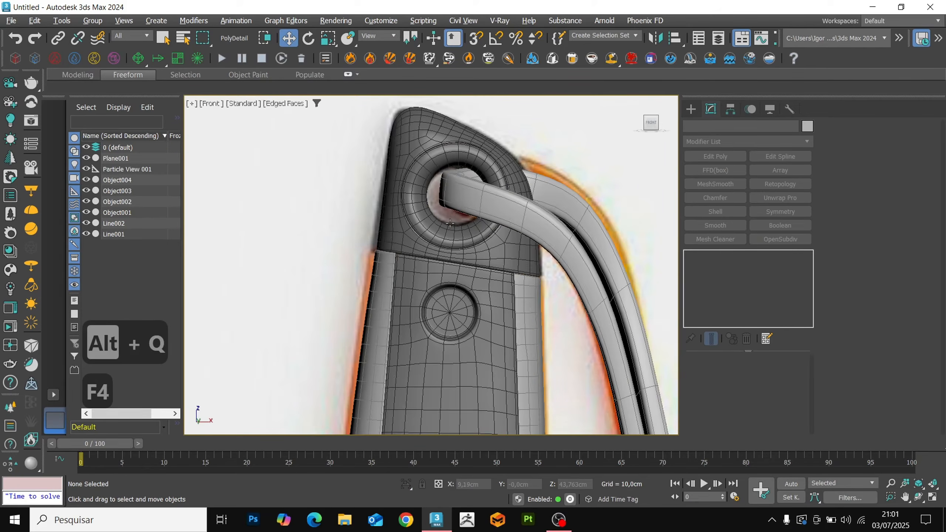
{"action": "key", "text": "F4"}
{"action": "middle_click_drag", "start_coordinate": [470, 306], "coordinate": [456, 186]}
{"action": "scroll", "coordinate": [456, 186], "scroll_direction": "down", "scroll_amount": 5}
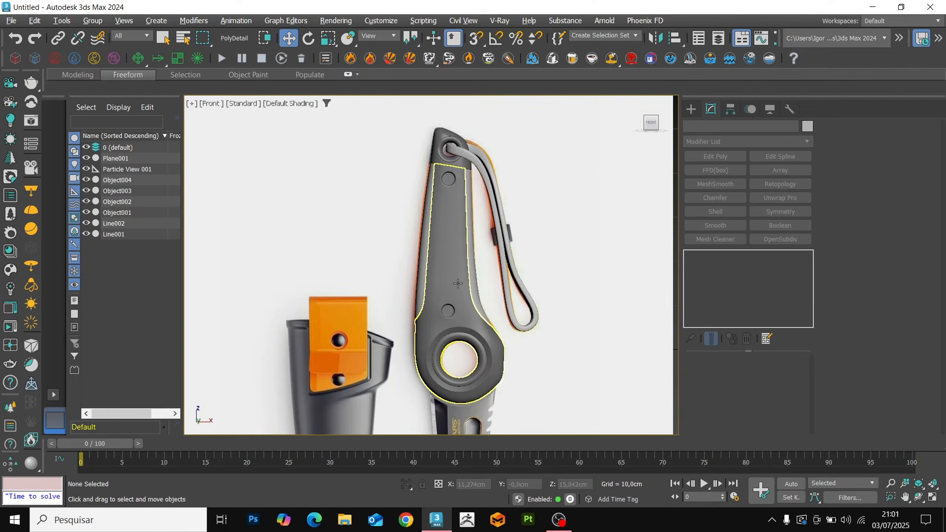
Detach the strap polygons at the dark clip as a clone, with the strap's OpenSubdiv smoothing turned off
{"action": "scroll", "coordinate": [493, 231], "scroll_direction": "up", "scroll_amount": 5}
{"action": "left_click", "coordinate": [500, 235]}
{"action": "scroll", "coordinate": [503, 233], "scroll_direction": "up", "scroll_amount": 3}
{"action": "key", "text": "F4"}
{"action": "left_click", "coordinate": [710, 266]}
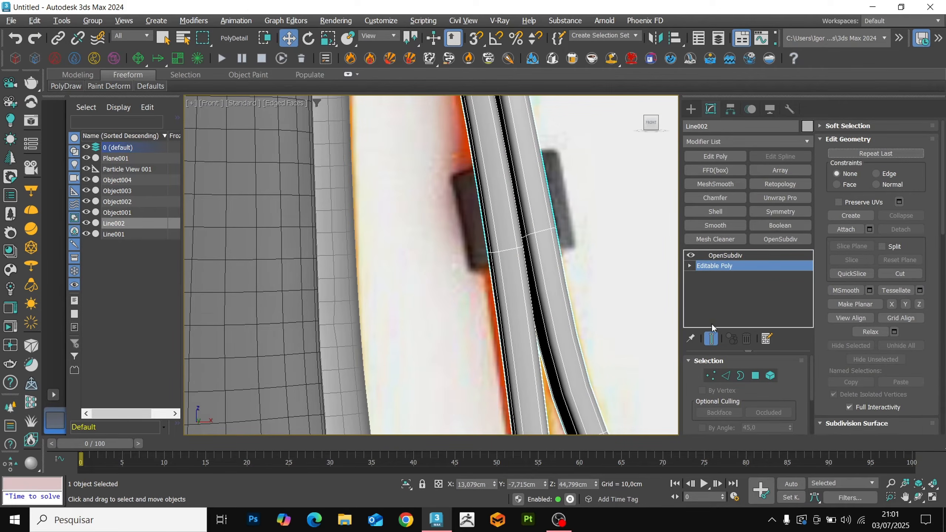
{"action": "left_click", "coordinate": [755, 376]}
{"action": "left_click", "coordinate": [692, 255]}
{"action": "key", "text": "F4"}
{"action": "scroll", "coordinate": [521, 249], "scroll_direction": "down", "scroll_amount": 4}
{"action": "middle_click_drag", "start_coordinate": [521, 249], "coordinate": [501, 266]}
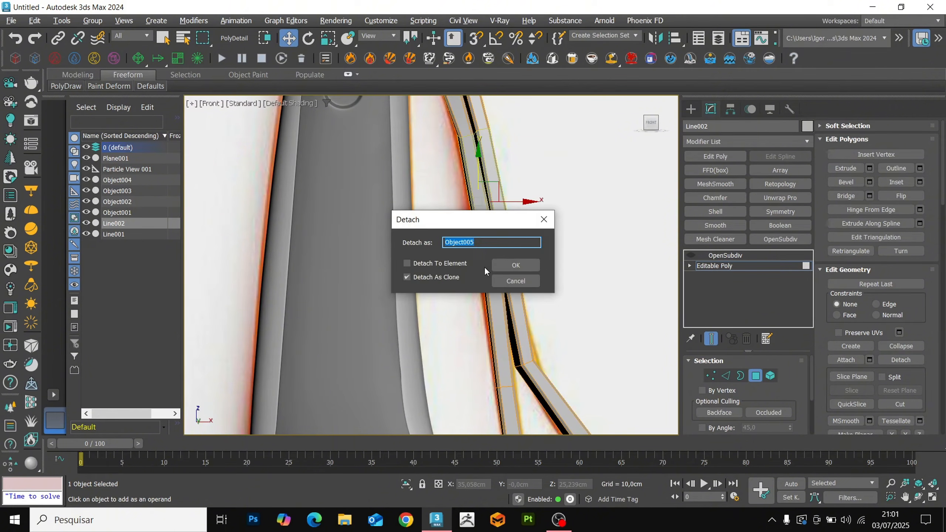
{"action": "left_click", "coordinate": [497, 264]}
Turn the strap's OpenSubdiv smoothing back on and give the detached clone a dark object colour
{"action": "left_click", "coordinate": [702, 265]}
{"action": "left_click", "coordinate": [690, 255]}
{"action": "left_click", "coordinate": [706, 256]}
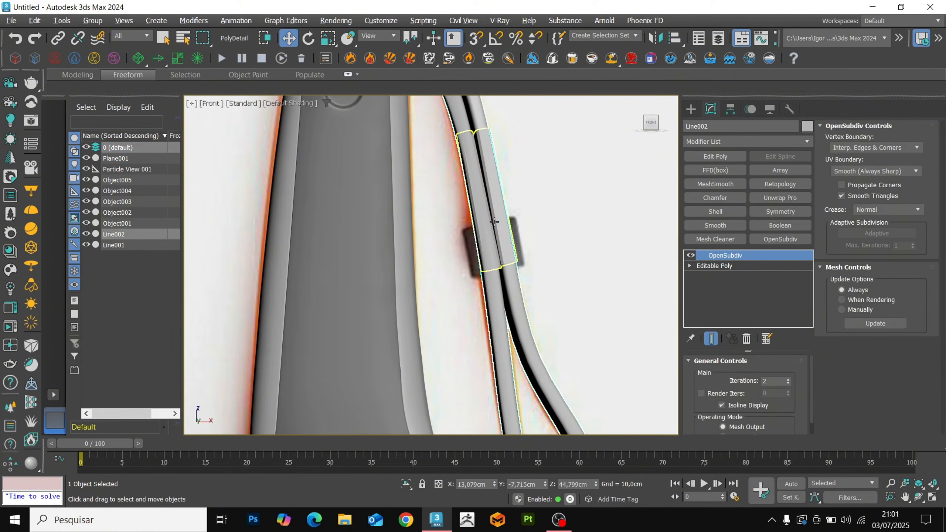
{"action": "left_click", "coordinate": [492, 225]}
{"action": "left_click", "coordinate": [807, 126]}
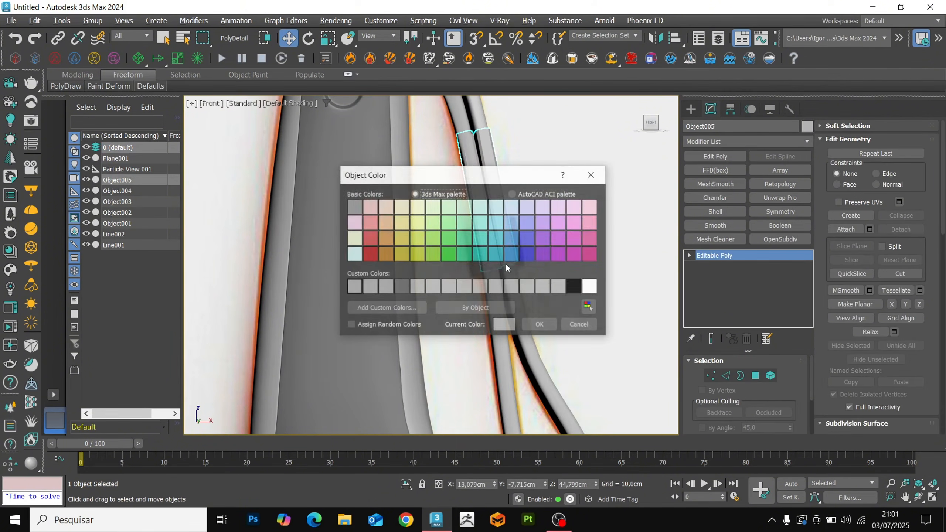
{"action": "left_click", "coordinate": [531, 325]}
Adjust the bottom vertices of the detached piece to the lower edge of the clip in the reference
{"action": "middle_click_drag", "start_coordinate": [510, 261], "coordinate": [503, 276]}
{"action": "scroll", "coordinate": [494, 274], "scroll_direction": "up", "scroll_amount": 5}
{"action": "key", "text": "1"}
{"action": "key", "text": "F3"}
{"action": "left_click_drag", "start_coordinate": [570, 318], "coordinate": [436, 262]}
{"action": "key", "text": "F3"}
{"action": "mouse_move", "coordinate": [498, 295]}
{"action": "left_mouse_down"}
{"action": "mouse_move", "coordinate": [500, 305]}
{"action": "mouse_move", "coordinate": [437, 291]}
{"action": "left_mouse_up"}
{"action": "scroll", "coordinate": [531, 278], "scroll_direction": "down", "scroll_amount": 5}
{"action": "key", "text": "F3"}
{"action": "key", "text": "F3"}
{"action": "key", "text": "F3"}
{"action": "scroll", "coordinate": [530, 278], "scroll_direction": "up", "scroll_amount": 3}
Connect a new edge loop across the middle of the detached piece and delete the polygons above it
{"action": "key", "text": "2"}
{"action": "key", "text": "ctrl+c"}
{"action": "key", "text": "F3"}
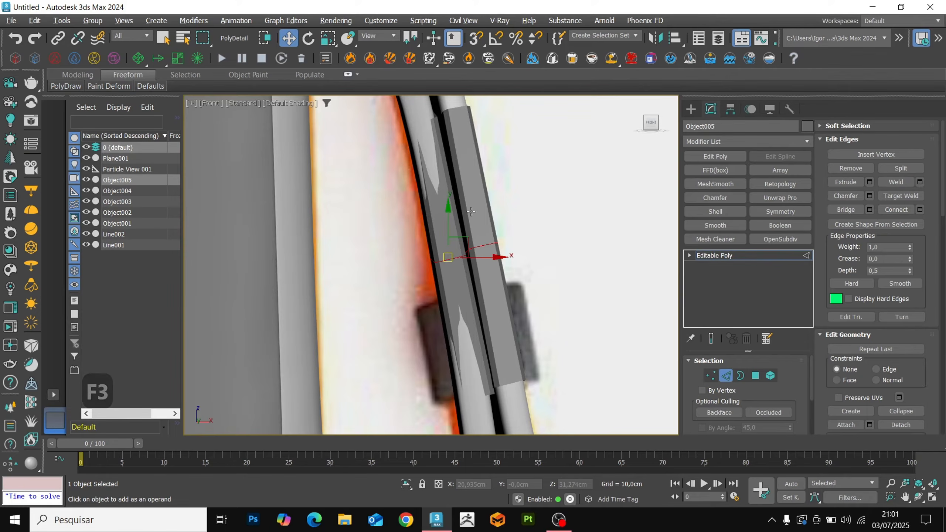
{"action": "key", "text": "4"}
{"action": "key", "text": "Delete"}
Move the piece's top vertices down along the strap toward the upper edge of the reference clip
{"action": "key", "text": "1"}
{"action": "key", "text": "F3"}
{"action": "key", "text": "F3"}
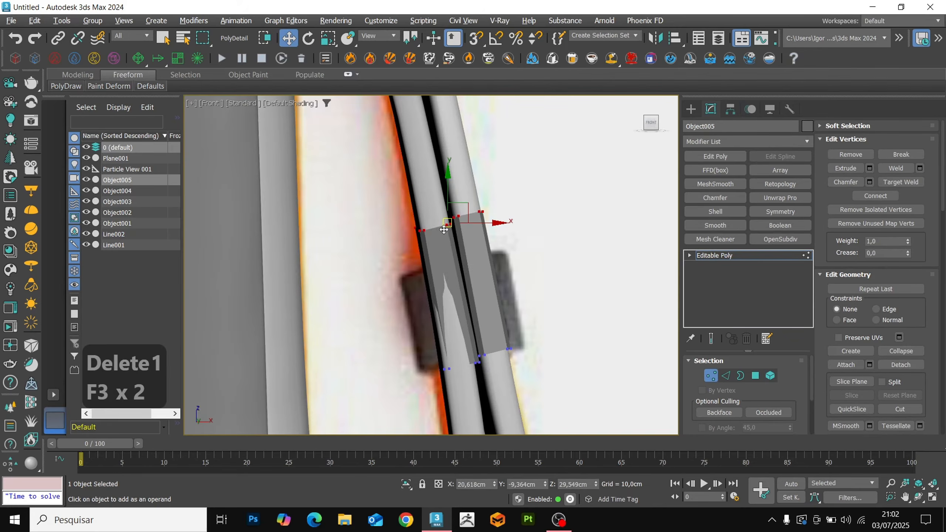
{"action": "left_click_drag", "start_coordinate": [443, 230], "coordinate": [449, 261]}
{"action": "key", "text": "1"}
Isolate the clip piece and delete its inner polygons between the two strap strands
{"action": "key", "text": "alt+q"}
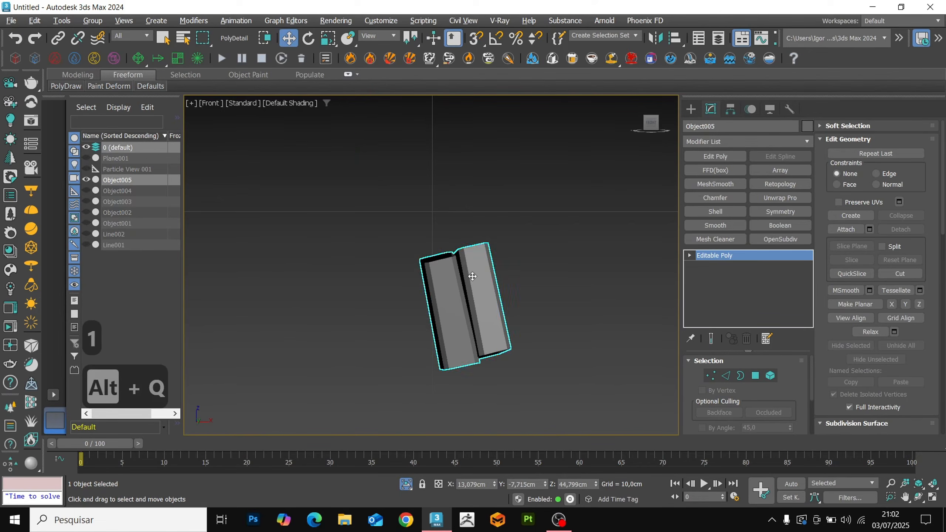
{"action": "middle_click_drag", "start_coordinate": [459, 262], "coordinate": [490, 256], "text": "alt"}
{"action": "scroll", "coordinate": [487, 333], "scroll_direction": "up", "scroll_amount": 3}
{"action": "key", "text": "F4"}
{"action": "key", "text": "F4"}
{"action": "key", "text": "4"}
{"action": "key", "text": "F4"}
{"action": "left_click", "coordinate": [492, 227], "text": "ctrl"}
{"action": "key", "text": "Delete"}
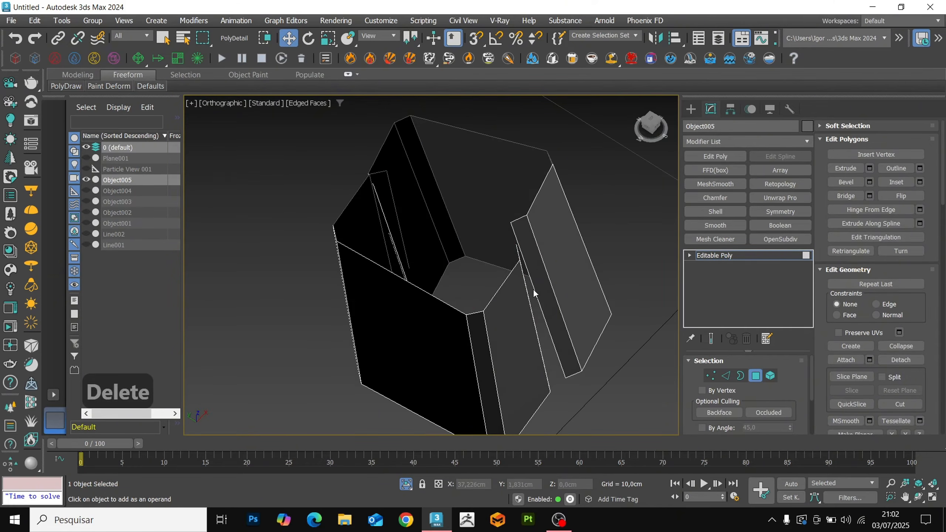
Bridge the open edges across the gaps on both sides of the isolated clip piece
{"action": "key", "text": "2"}
{"action": "middle_click_drag", "start_coordinate": [534, 293], "coordinate": [400, 227], "text": "alt"}
{"action": "left_click", "coordinate": [520, 316]}
{"action": "key", "text": "ctrl+b"}
{"action": "left_click", "coordinate": [448, 321]}
{"action": "scroll", "coordinate": [400, 227], "scroll_direction": "up", "scroll_amount": 3}
{"action": "left_click", "coordinate": [401, 207]}
{"action": "key", "text": "Delete"}
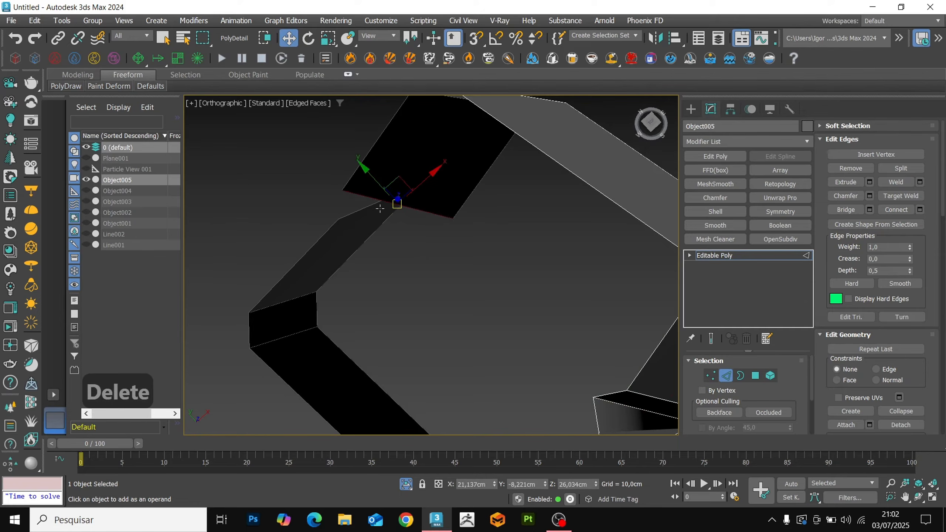
{"action": "key", "text": "ctrl+b"}
{"action": "key", "text": "Return"}
Remove the surplus edges forming the grooves on the clip's sides and bring back the hidden objects
{"action": "middle_click_drag", "start_coordinate": [451, 218], "coordinate": [576, 265], "text": "alt"}
{"action": "key", "text": "ctrl+BackSpace"}
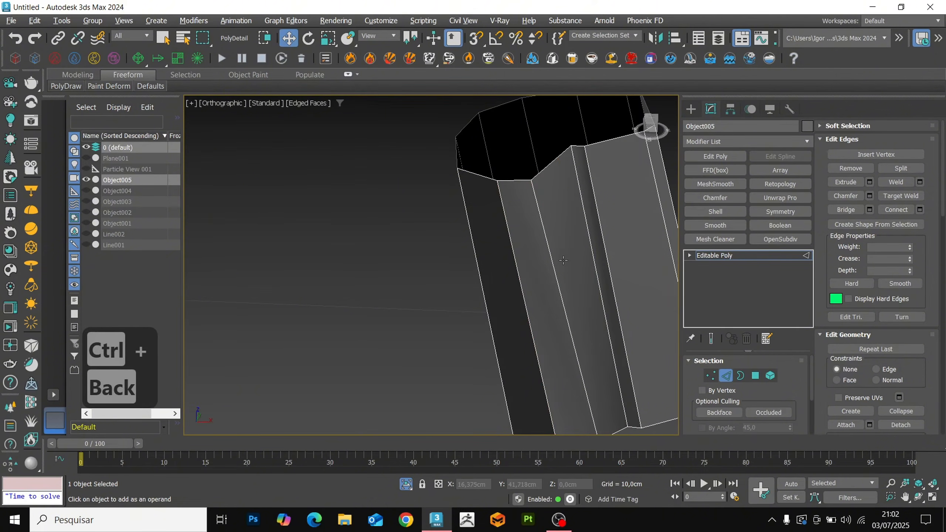
{"action": "key", "text": "ctrl+z"}
{"action": "key", "text": "ctrl+BackSpace"}
{"action": "left_click", "coordinate": [606, 254]}
{"action": "scroll", "coordinate": [611, 258], "scroll_direction": "down", "scroll_amount": 2}
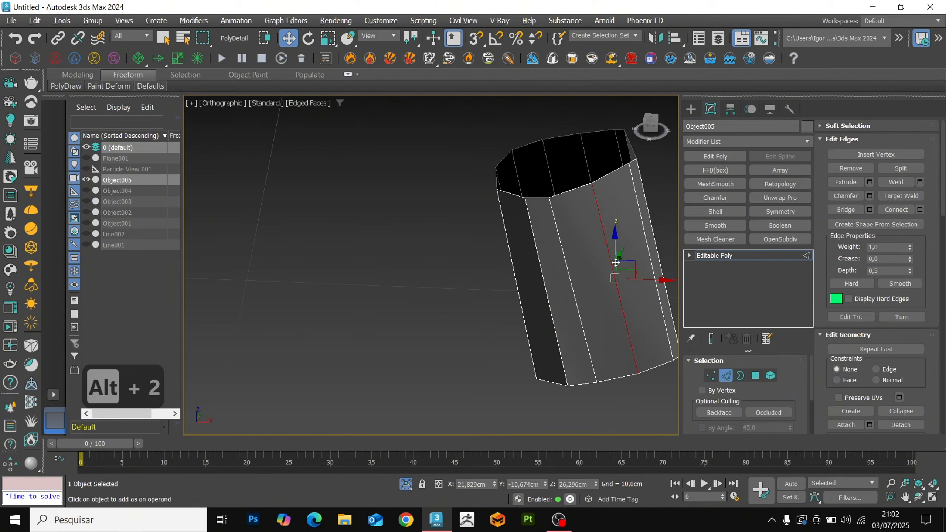
{"action": "middle_click_drag", "start_coordinate": [614, 261], "coordinate": [436, 334], "text": "alt"}
{"action": "left_click", "coordinate": [484, 263]}
{"action": "key", "text": "2"}
{"action": "key", "text": "alt+q"}
Add an Edit Poly modifier to the clip and set PolyDraw to the surface of strap Line002 with an offset of 0.020
{"action": "middle_click_drag", "start_coordinate": [437, 334], "coordinate": [547, 320], "text": "alt"}
{"action": "left_click", "coordinate": [715, 157]}
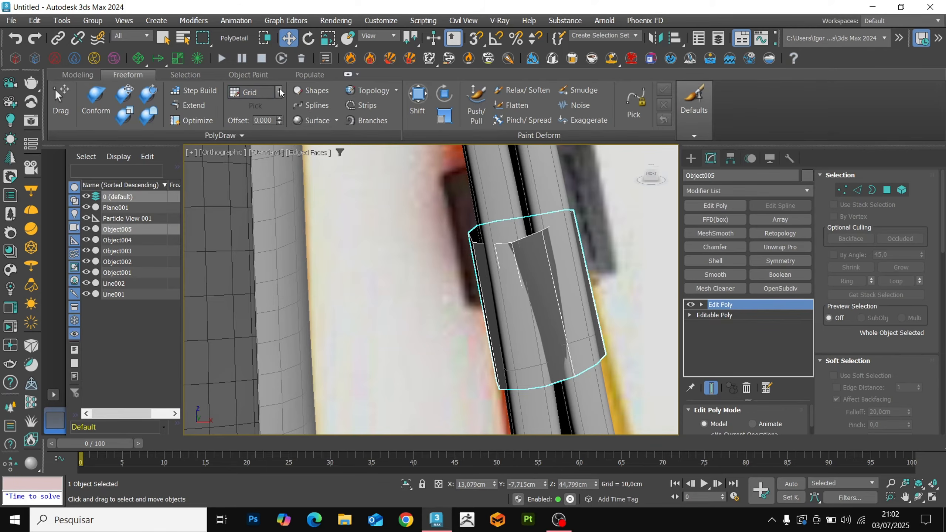
{"action": "left_click", "coordinate": [279, 92]}
{"action": "left_click", "coordinate": [261, 108]}
{"action": "left_click", "coordinate": [506, 199]}
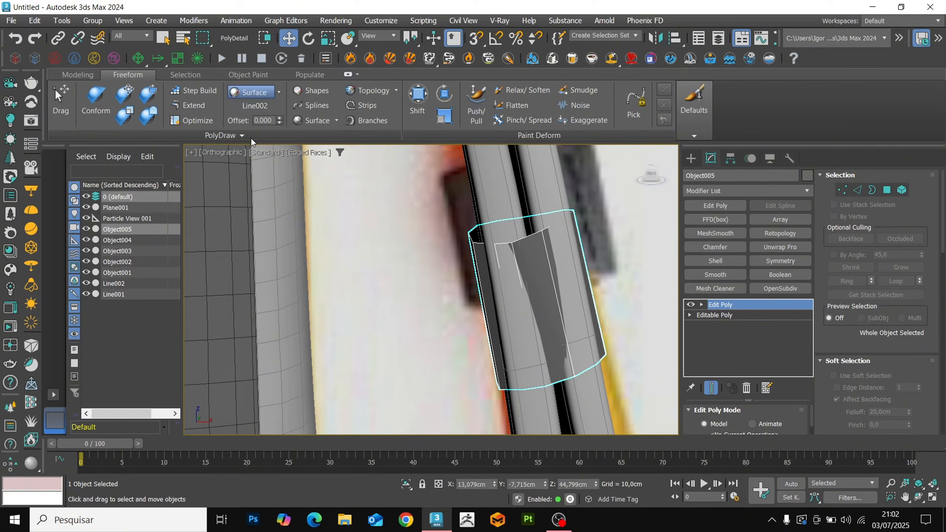
{"action": "key", "text": "BackSpace"}
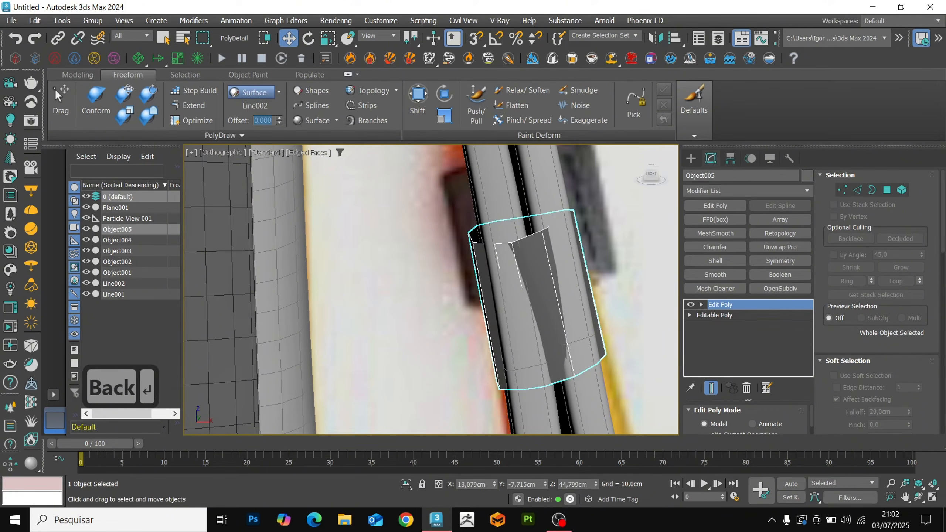
{"action": "key", "text": "BackSpace"}
{"action": "key", "text": "BackSpace"}
{"action": "key", "text": "BackSpace"}
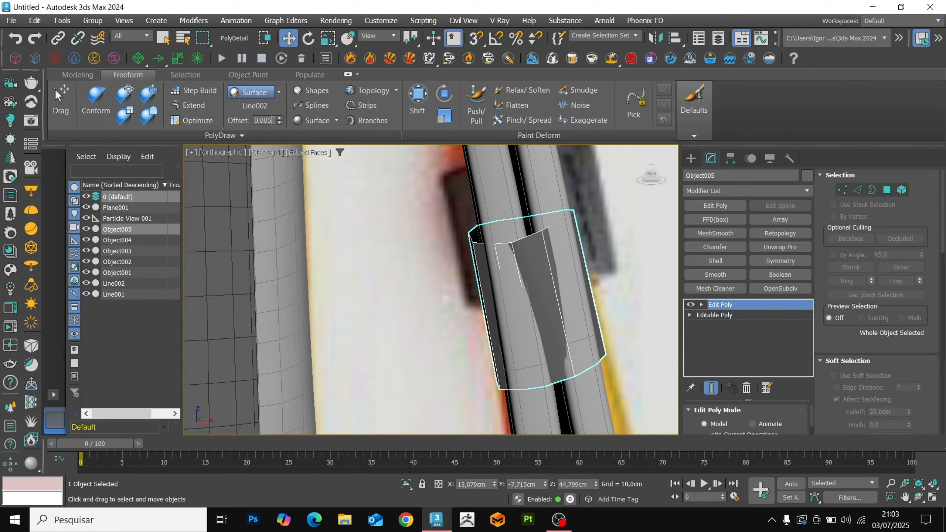
{"action": "type", "text": "2"}
{"action": "key", "text": "Return"}
Conform the whole clip piece to the strap's surface with the Conform brush
{"action": "left_click", "coordinate": [103, 114]}
{"action": "scroll", "coordinate": [544, 372], "scroll_direction": "down", "scroll_amount": 2}
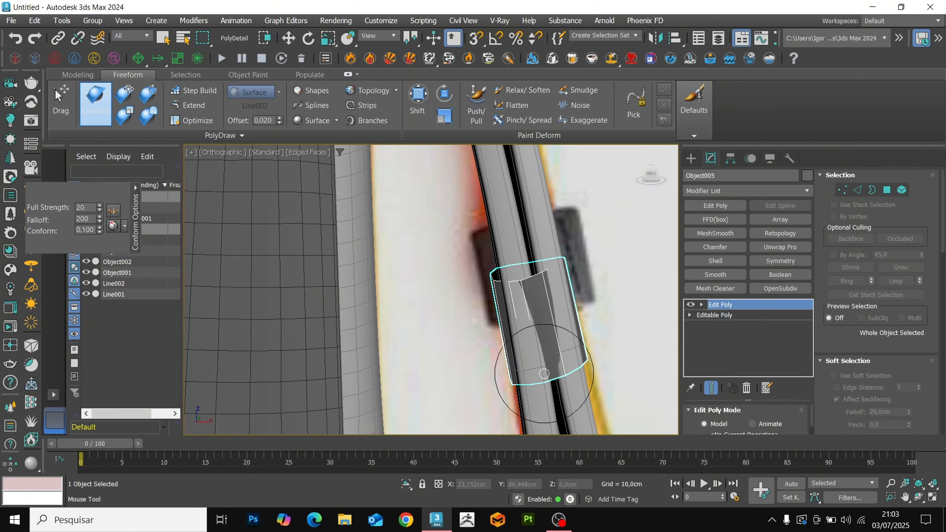
{"action": "mouse_move", "coordinate": [543, 373]}
{"action": "left_mouse_down"}
{"action": "mouse_move", "coordinate": [540, 316]}
{"action": "mouse_move", "coordinate": [473, 266]}
{"action": "left_mouse_up"}
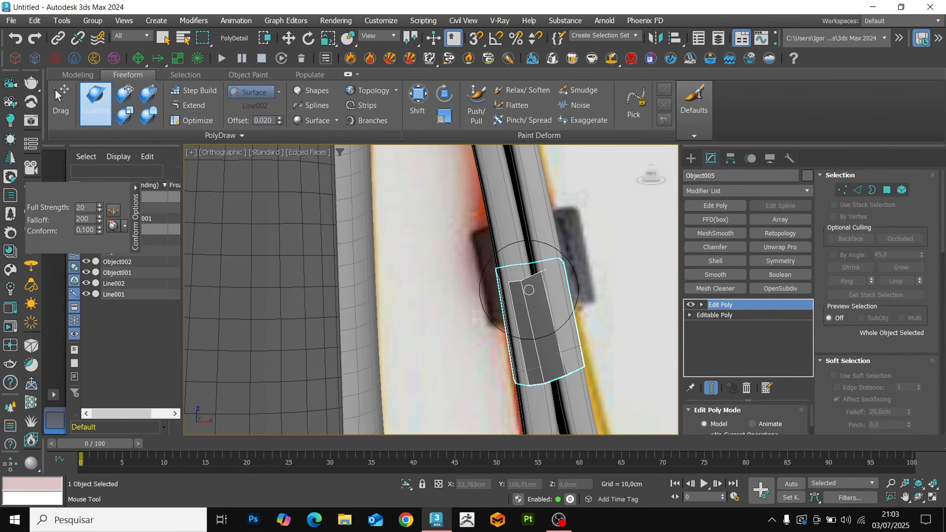
{"action": "scroll", "coordinate": [551, 335], "scroll_direction": "down", "scroll_amount": 3}
{"action": "middle_click_drag", "start_coordinate": [542, 350], "coordinate": [558, 311], "text": "alt"}
{"action": "right_click", "coordinate": [538, 321]}
Give the clip thickness with a Shell modifier using an outer amount of 0.58 cm
{"action": "scroll", "coordinate": [562, 306], "scroll_direction": "up", "scroll_amount": 4}
{"action": "key", "text": "F4"}
{"action": "key", "text": "F4"}
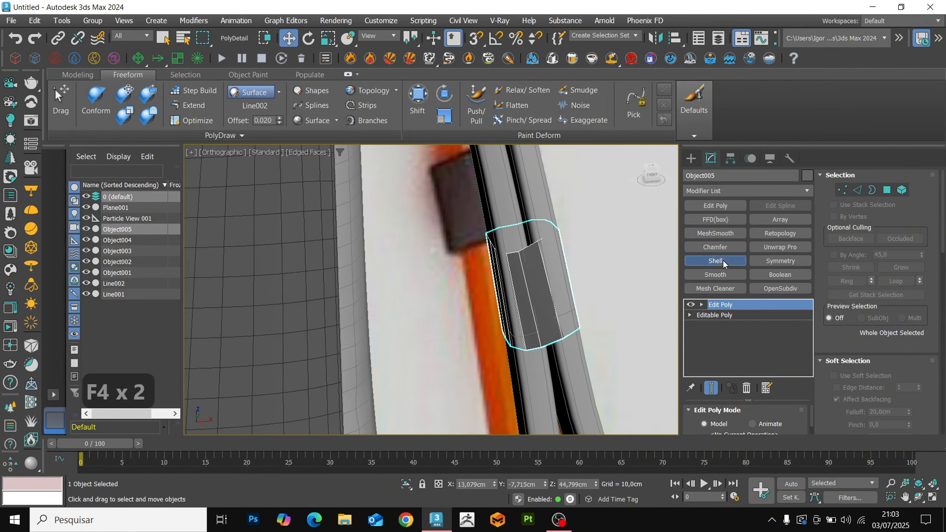
{"action": "left_click", "coordinate": [715, 260]}
{"action": "left_click_drag", "start_coordinate": [787, 425], "coordinate": [787, 443]}
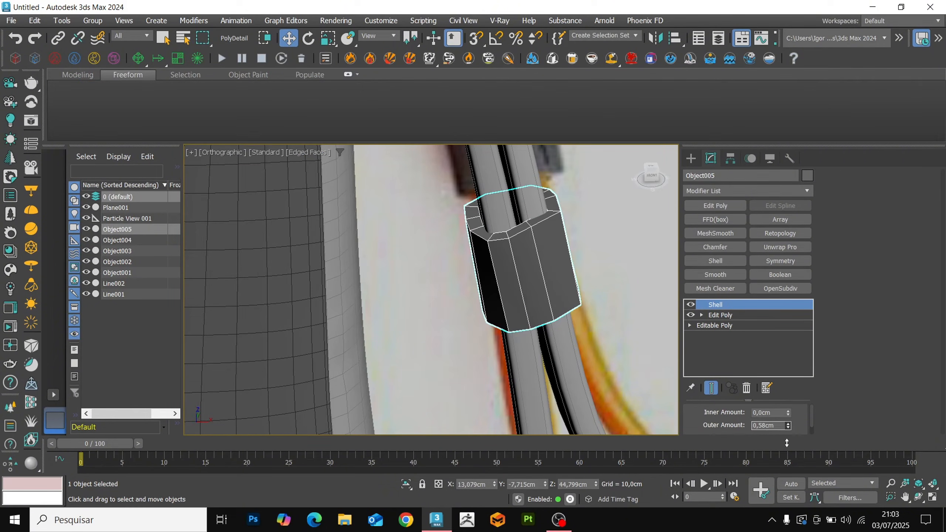
Add another Edit Poly modifier and slightly chamfer the inner and outer rim edge loops at both ends of the clip
{"action": "left_click", "coordinate": [718, 205]}
{"action": "key", "text": "2"}
{"action": "left_click", "coordinate": [537, 224]}
{"action": "scroll", "coordinate": [536, 221], "scroll_direction": "up", "scroll_amount": 4}
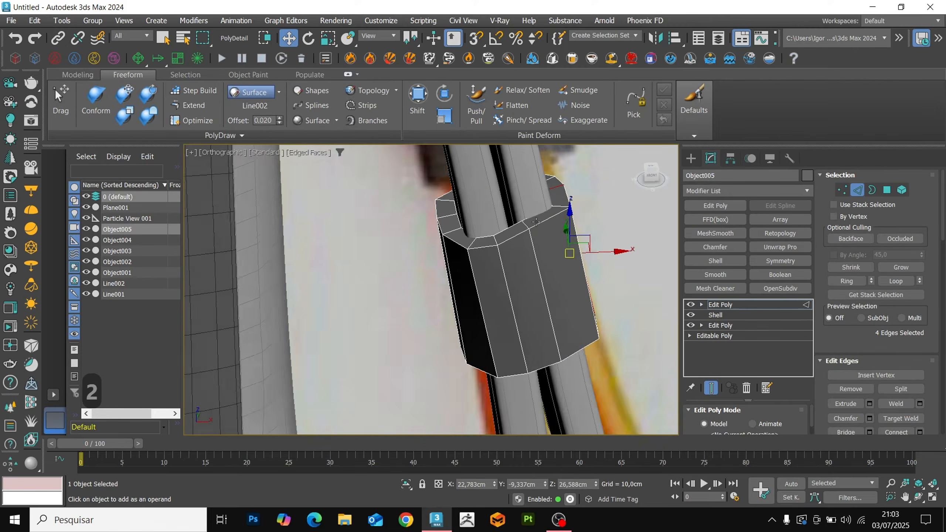
{"action": "double_click", "coordinate": [535, 224]}
{"action": "double_click", "coordinate": [509, 241], "text": "ctrl"}
{"action": "scroll", "coordinate": [509, 243], "scroll_direction": "down", "scroll_amount": 4}
{"action": "middle_click_drag", "start_coordinate": [509, 242], "coordinate": [511, 208], "text": "alt"}
{"action": "scroll", "coordinate": [511, 264], "scroll_direction": "up", "scroll_amount": 4}
{"action": "key", "text": "ctrl+shift+c"}
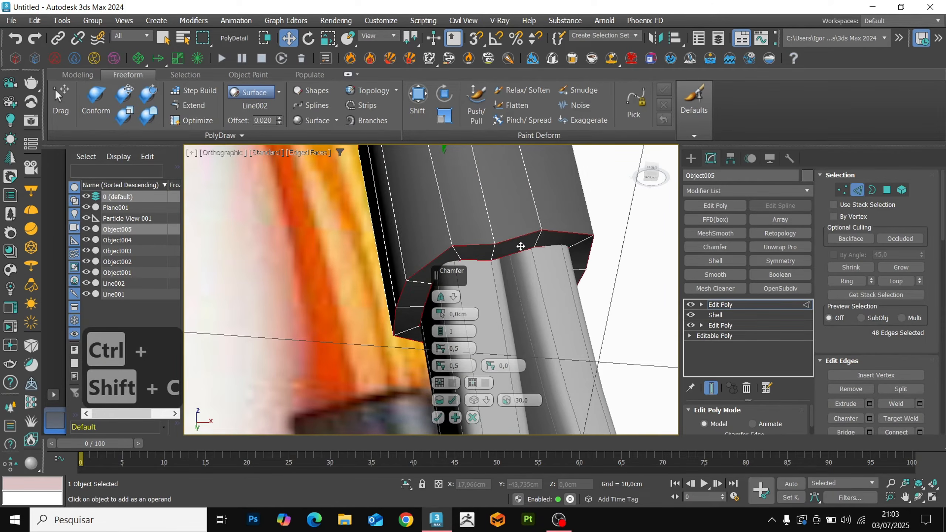
{"action": "scroll", "coordinate": [521, 248], "scroll_direction": "up", "scroll_amount": 3}
{"action": "middle_click_drag", "start_coordinate": [522, 247], "coordinate": [480, 233]}
{"action": "left_click_drag", "start_coordinate": [439, 313], "coordinate": [438, 304]}
{"action": "left_click", "coordinate": [437, 417]}
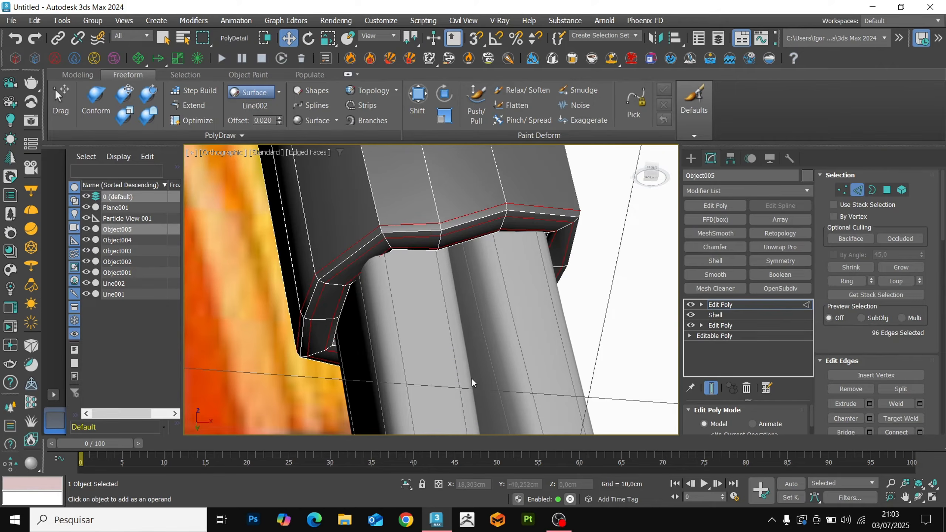
Smooth the clip with an OpenSubdiv modifier, raise its iterations, and go back to the Edit Poly level beneath it
{"action": "key", "text": "2"}
{"action": "left_click", "coordinate": [780, 289]}
{"action": "key", "text": "F4"}
{"action": "scroll", "coordinate": [494, 320], "scroll_direction": "down", "scroll_amount": 5}
{"action": "middle_click_drag", "start_coordinate": [493, 320], "coordinate": [503, 339], "text": "alt"}
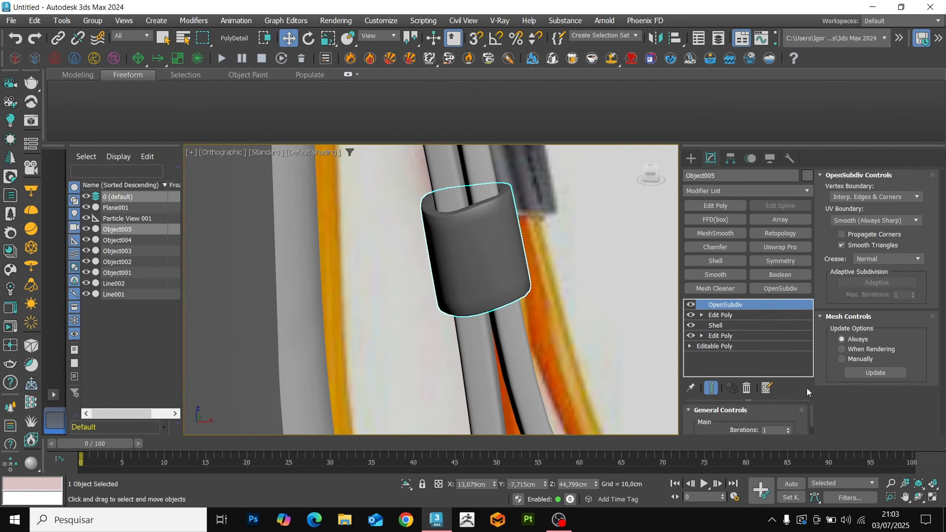
{"action": "left_click", "coordinate": [789, 428]}
{"action": "key", "text": "F4"}
{"action": "key", "text": "F4"}
{"action": "scroll", "coordinate": [541, 258], "scroll_direction": "down", "scroll_amount": 4}
{"action": "middle_click_drag", "start_coordinate": [541, 257], "coordinate": [536, 246], "text": "alt"}
{"action": "left_click", "coordinate": [730, 315]}
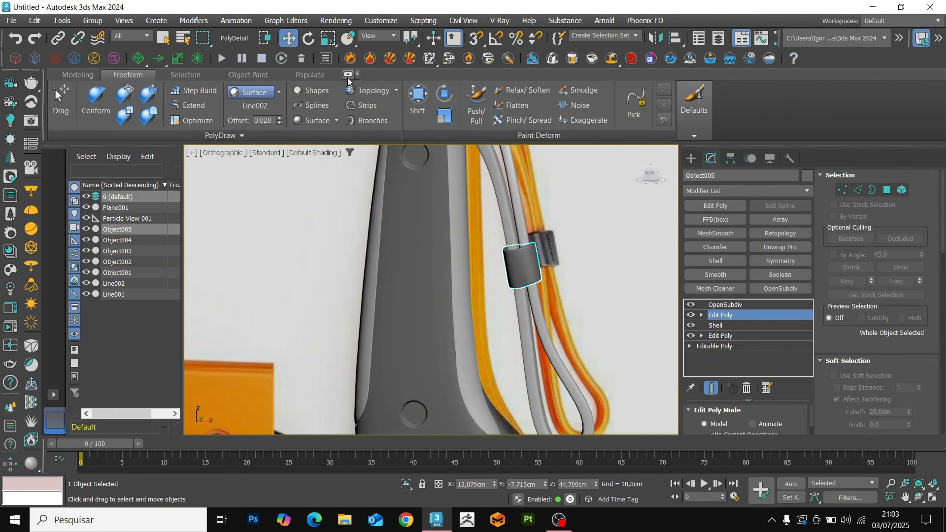
Deselect the clip, switch to the front view at the blade, and turn off viewport rendering for a new line
{"action": "left_click", "coordinate": [347, 76]}
{"action": "scroll", "coordinate": [429, 202], "scroll_direction": "down", "scroll_amount": 4}
{"action": "middle_click_drag", "start_coordinate": [428, 201], "coordinate": [443, 238], "text": "alt"}
{"action": "key", "text": "f"}
{"action": "left_click", "coordinate": [432, 374]}
{"action": "key", "text": "alt+q"}
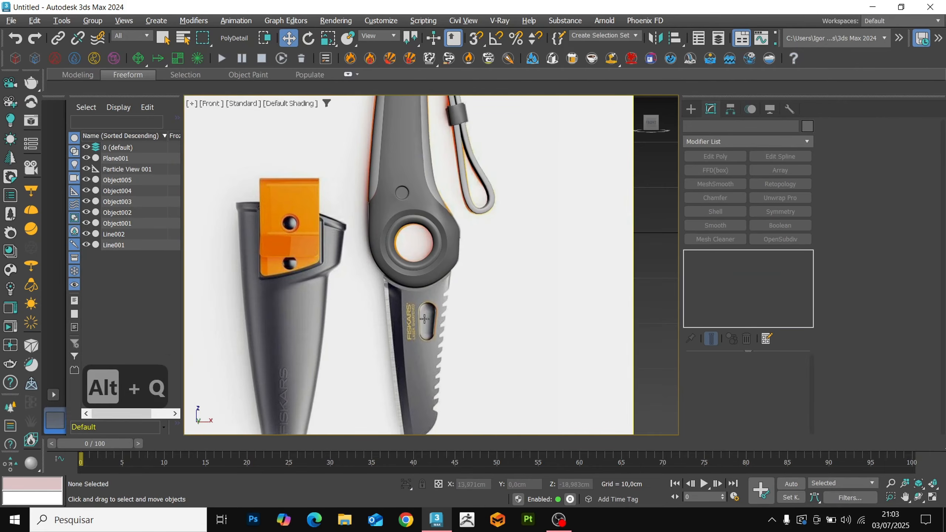
{"action": "middle_click_drag", "start_coordinate": [432, 377], "coordinate": [431, 315]}
{"action": "left_click", "coordinate": [691, 109]}
{"action": "left_click", "coordinate": [715, 201]}
{"action": "middle_click_drag", "start_coordinate": [493, 265], "coordinate": [470, 240]}
{"action": "left_click", "coordinate": [876, 149]}
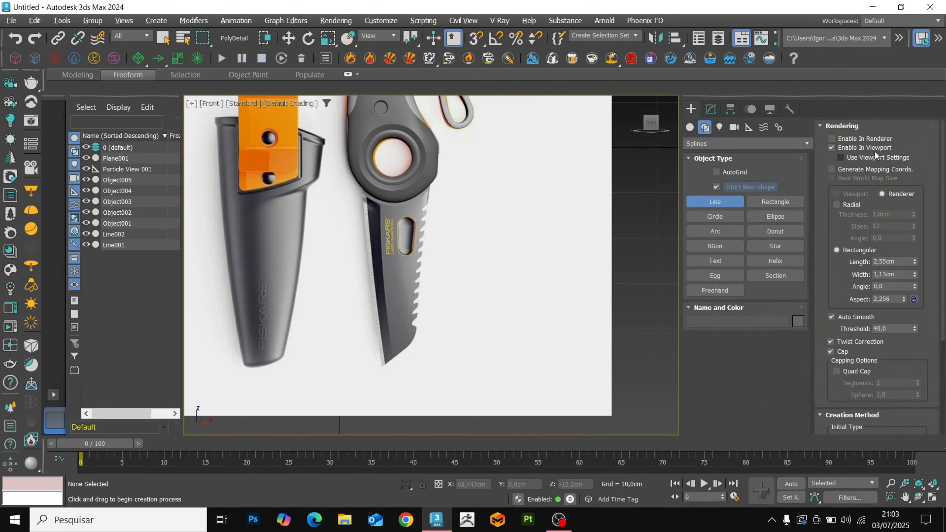
Trace the blade's straight back edge, pointed end and curved tip with the line
{"action": "scroll", "coordinate": [396, 251], "scroll_direction": "up", "scroll_amount": 3}
{"action": "scroll", "coordinate": [364, 187], "scroll_direction": "up", "scroll_amount": 2}
{"action": "left_click", "coordinate": [361, 150]}
{"action": "left_click", "coordinate": [365, 223]}
{"action": "middle_click_drag", "start_coordinate": [384, 369], "coordinate": [372, 266]}
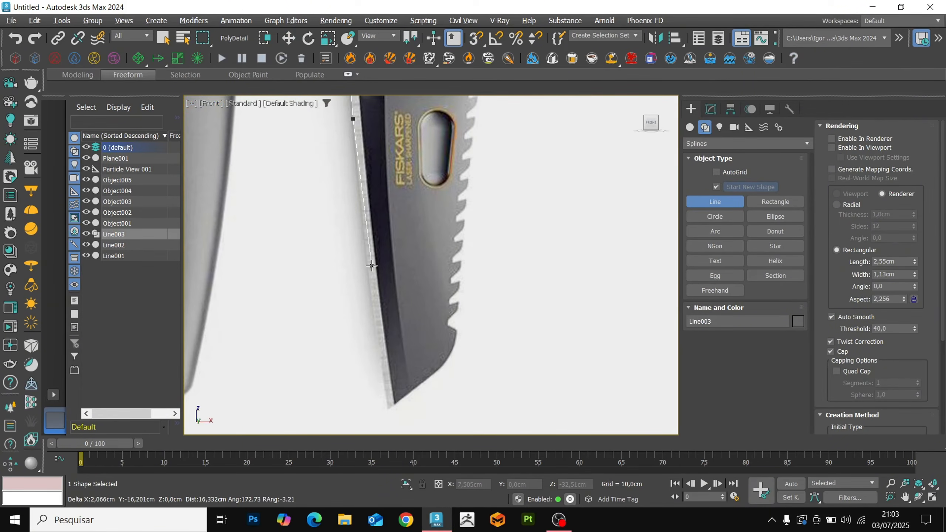
{"action": "left_click", "coordinate": [451, 357]}
{"action": "scroll", "coordinate": [451, 358], "scroll_direction": "up", "scroll_amount": 3}
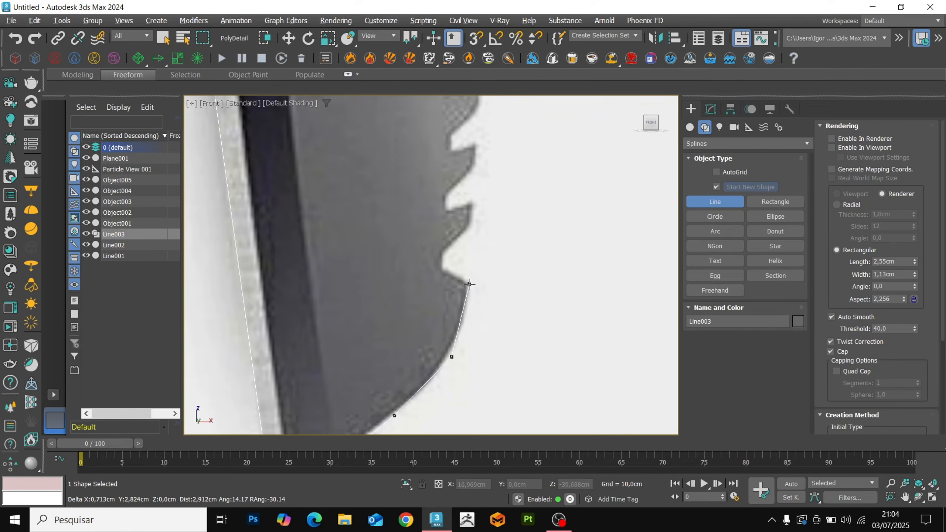
Continue the line along every saw tooth up to the blade's upper edge under the handle
{"action": "left_click", "coordinate": [448, 154]}
{"action": "middle_click_drag", "start_coordinate": [448, 135], "coordinate": [414, 321]}
{"action": "left_click", "coordinate": [413, 321]}
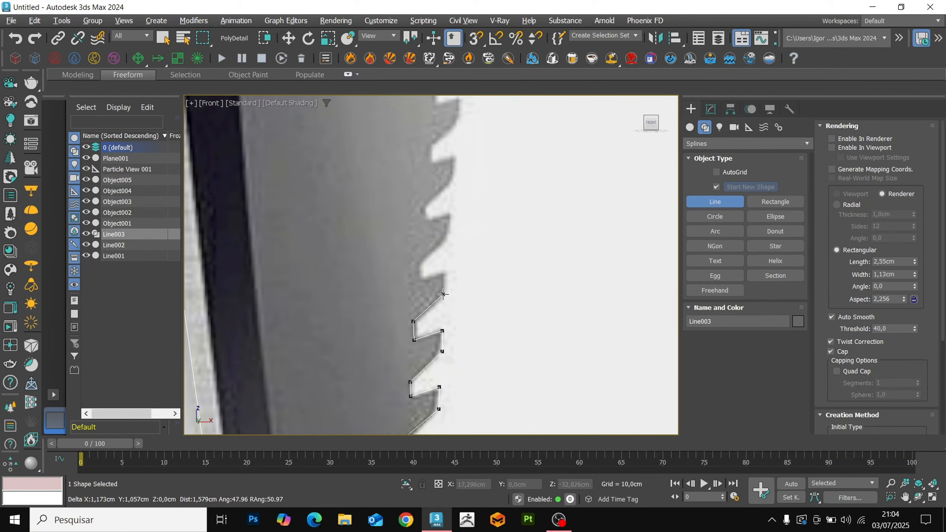
{"action": "left_click", "coordinate": [433, 143]}
{"action": "middle_click_drag", "start_coordinate": [433, 143], "coordinate": [384, 286]}
{"action": "left_click", "coordinate": [421, 145]}
{"action": "left_click", "coordinate": [423, 126]}
{"action": "middle_click_drag", "start_coordinate": [400, 130], "coordinate": [379, 398]}
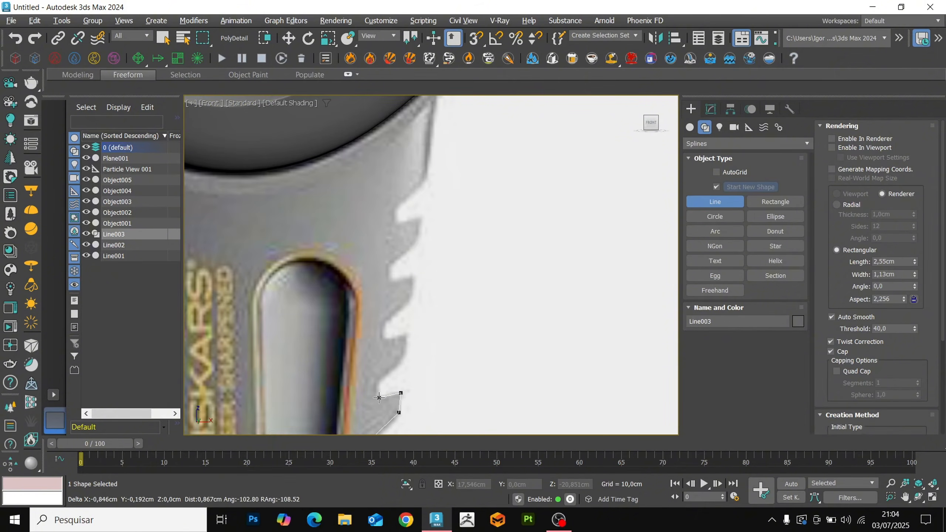
{"action": "left_click", "coordinate": [421, 214]}
{"action": "left_click", "coordinate": [398, 223]}
{"action": "left_click", "coordinate": [396, 207]}
{"action": "left_click", "coordinate": [427, 176]}
{"action": "middle_click_drag", "start_coordinate": [427, 177], "coordinate": [431, 255]}
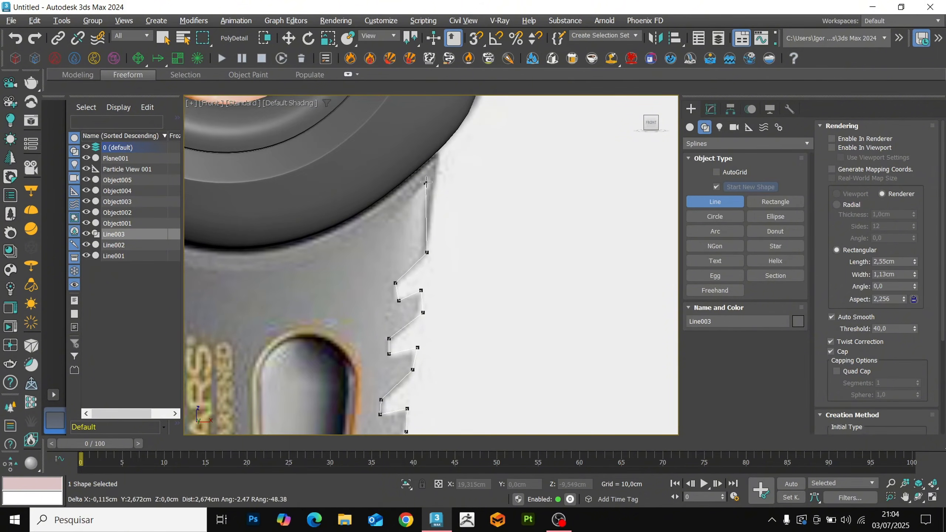
{"action": "left_click", "coordinate": [442, 141]}
Weld the line's two end vertices at the blade's upper corner with a threshold of 16.1 cm
{"action": "scroll", "coordinate": [463, 143], "scroll_direction": "down", "scroll_amount": 3}
{"action": "key", "text": "F3"}
{"action": "left_click", "coordinate": [710, 108]}
{"action": "key", "text": "1"}
{"action": "scroll", "coordinate": [265, 140], "scroll_direction": "up", "scroll_amount": 2}
{"action": "left_click_drag", "start_coordinate": [251, 127], "coordinate": [277, 152]}
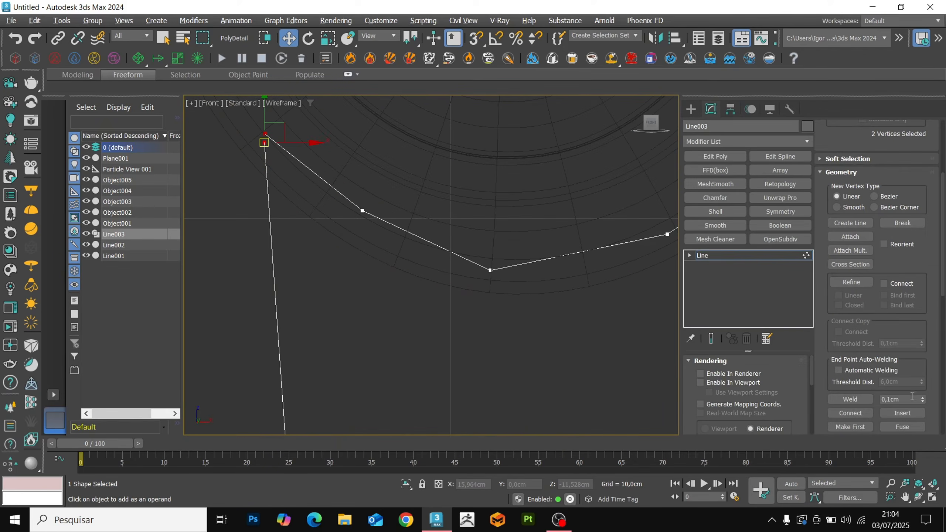
{"action": "left_click", "coordinate": [850, 392]}
Adjust the vertices of the blade outline's curved upper edge beneath the round pivot housing
{"action": "scroll", "coordinate": [381, 186], "scroll_direction": "down", "scroll_amount": 4}
{"action": "scroll", "coordinate": [857, 380], "scroll_direction": "down", "scroll_amount": 2}
{"action": "left_click_drag", "start_coordinate": [353, 253], "coordinate": [507, 127]}
{"action": "key", "text": "ctrl+z"}
{"action": "key", "text": "w"}
{"action": "left_click_drag", "start_coordinate": [511, 240], "coordinate": [445, 197]}
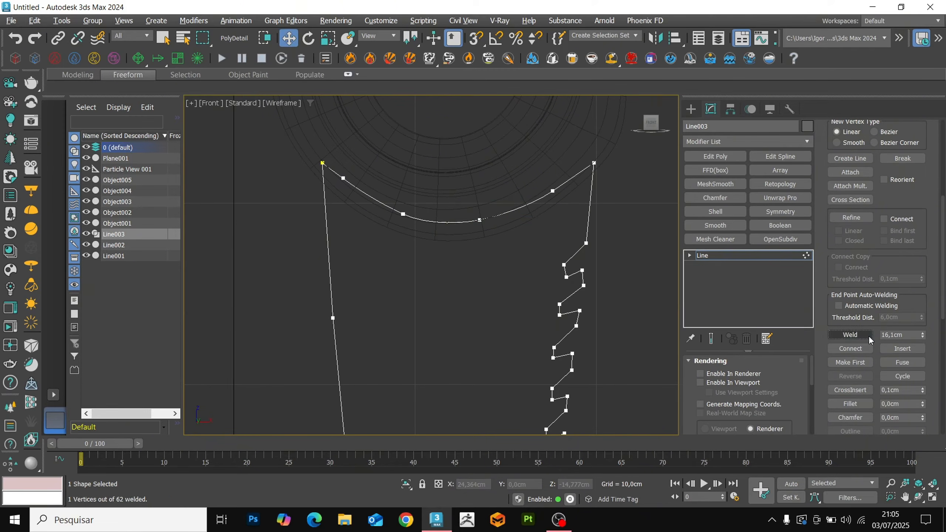
Fillet the vertex on the blade outline's curved tip to follow the reference
{"action": "scroll", "coordinate": [381, 181], "scroll_direction": "down", "scroll_amount": 4}
{"action": "middle_click_drag", "start_coordinate": [417, 352], "coordinate": [424, 277]}
{"action": "key", "text": "F3"}
{"action": "scroll", "coordinate": [439, 300], "scroll_direction": "up", "scroll_amount": 5}
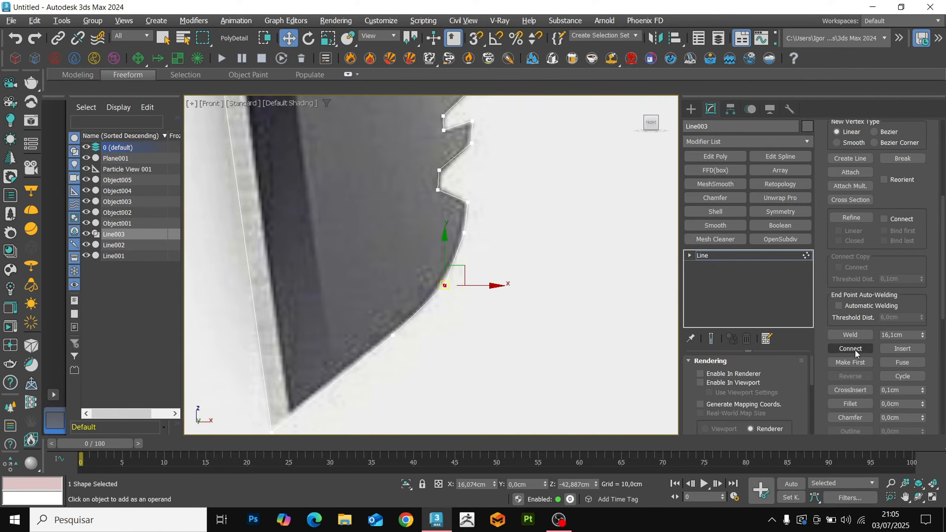
{"action": "key", "text": "F3"}
{"action": "key", "text": "F3"}
{"action": "left_click_drag", "start_coordinate": [444, 285], "coordinate": [433, 250]}
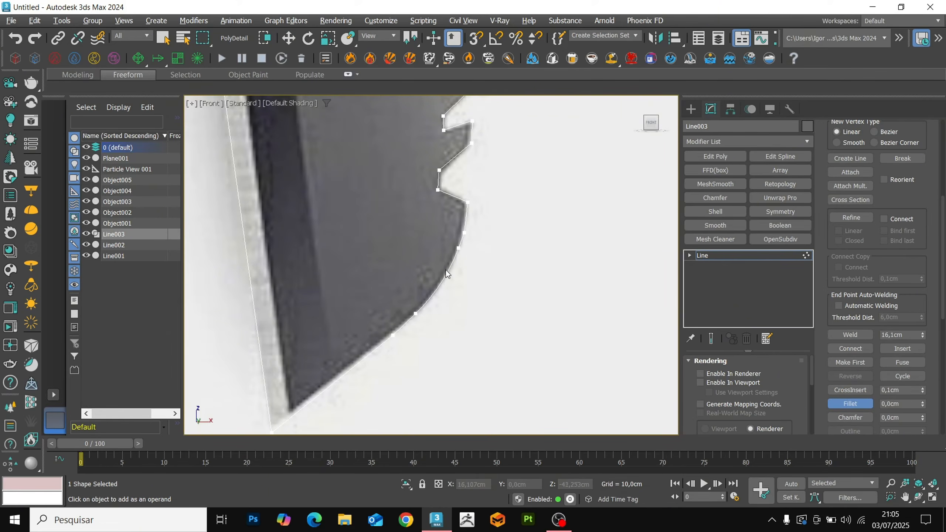
{"action": "key", "text": "1"}
{"action": "scroll", "coordinate": [454, 337], "scroll_direction": "down", "scroll_amount": 3}
{"action": "key", "text": "1"}
{"action": "scroll", "coordinate": [436, 344], "scroll_direction": "down", "scroll_amount": 2}
{"action": "middle_click_drag", "start_coordinate": [424, 173], "coordinate": [427, 216]}
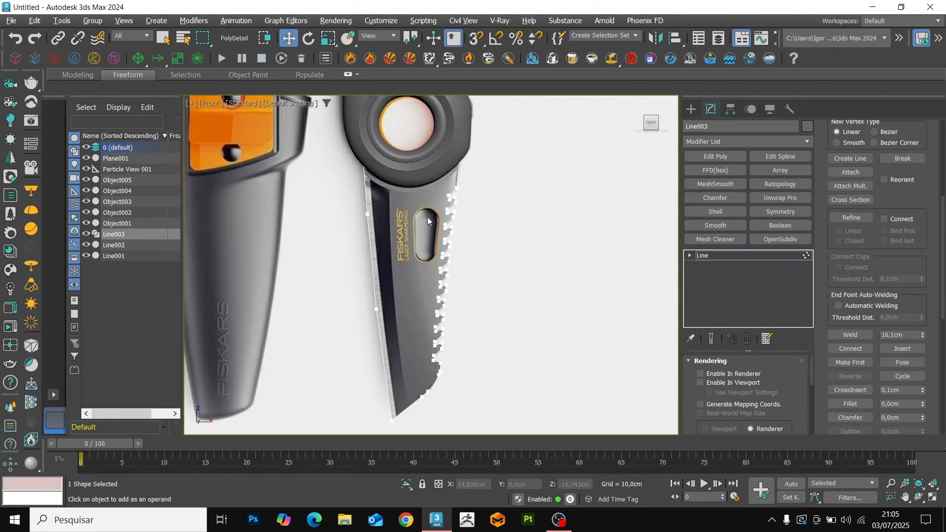
{"action": "scroll", "coordinate": [427, 215], "scroll_direction": "up", "scroll_amount": 4}
{"action": "left_click", "coordinate": [770, 159]}
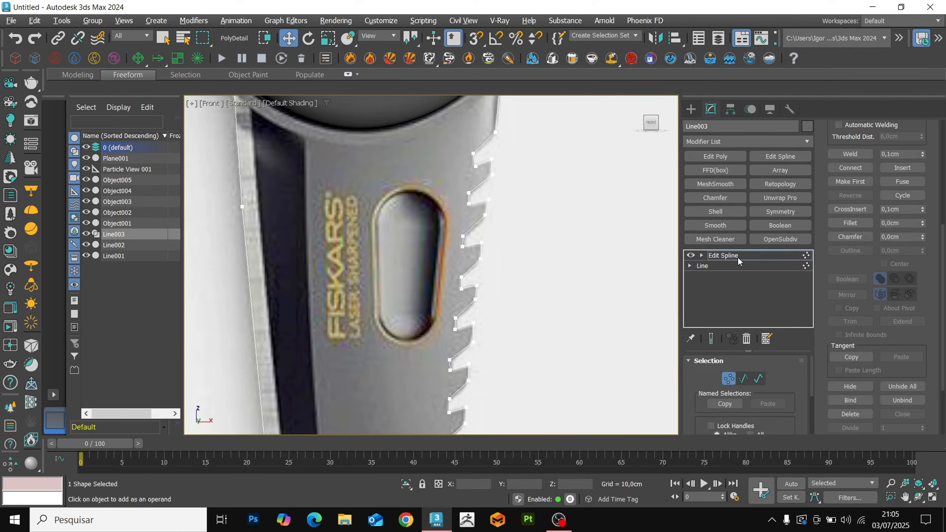
{"action": "right_click", "coordinate": [738, 256]}
{"action": "left_click", "coordinate": [762, 273]}
Draw a rectangle over the elongated hole in the reference blade
{"action": "left_click", "coordinate": [691, 109]}
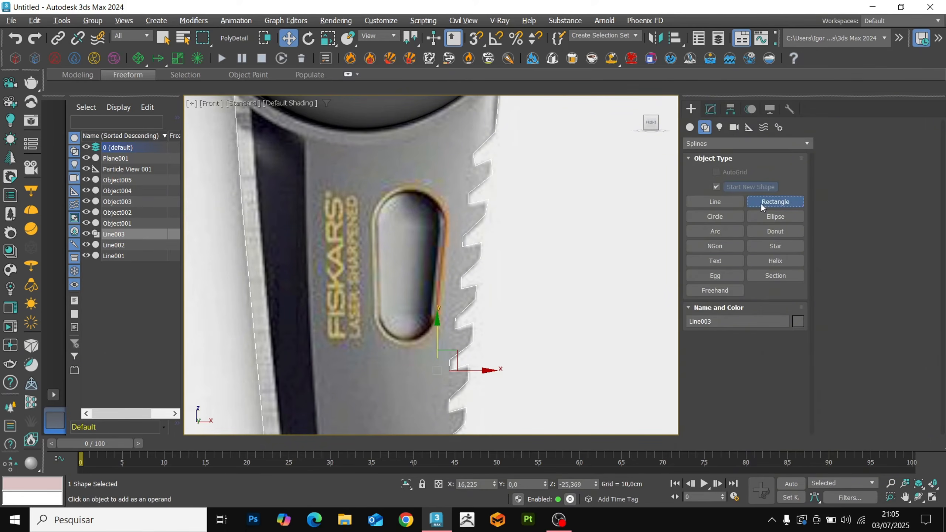
{"action": "middle_click_drag", "start_coordinate": [373, 223], "coordinate": [350, 196]}
{"action": "key", "text": "F3"}
{"action": "key", "text": "F3"}
{"action": "left_click_drag", "start_coordinate": [346, 193], "coordinate": [416, 290]}
{"action": "right_click", "coordinate": [438, 269]}
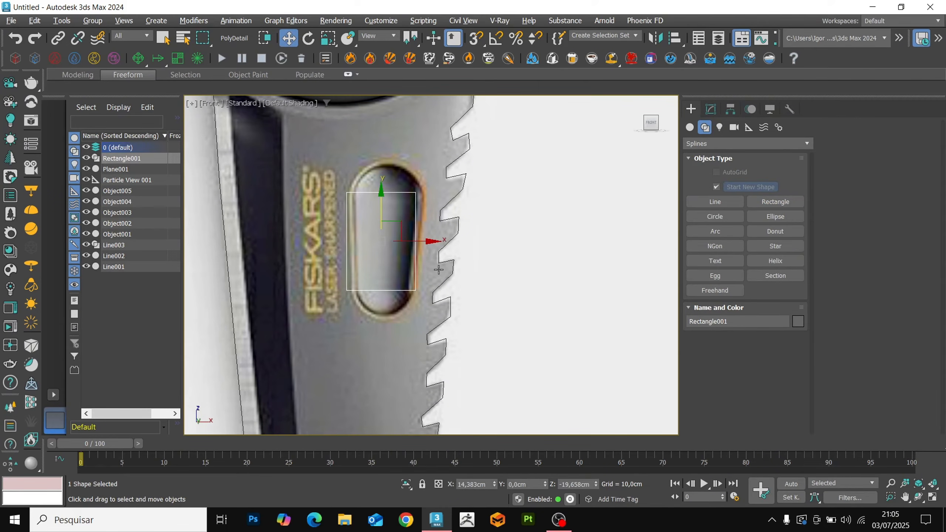
Add an Edit Spline modifier to the rectangle and reshape its vertices into a rounded slot that is wider at its upper end
{"action": "key", "text": "1"}
{"action": "left_click", "coordinate": [780, 157]}
{"action": "key", "text": "1"}
{"action": "key", "text": "ctrl+a"}
{"action": "right_click", "coordinate": [412, 241]}
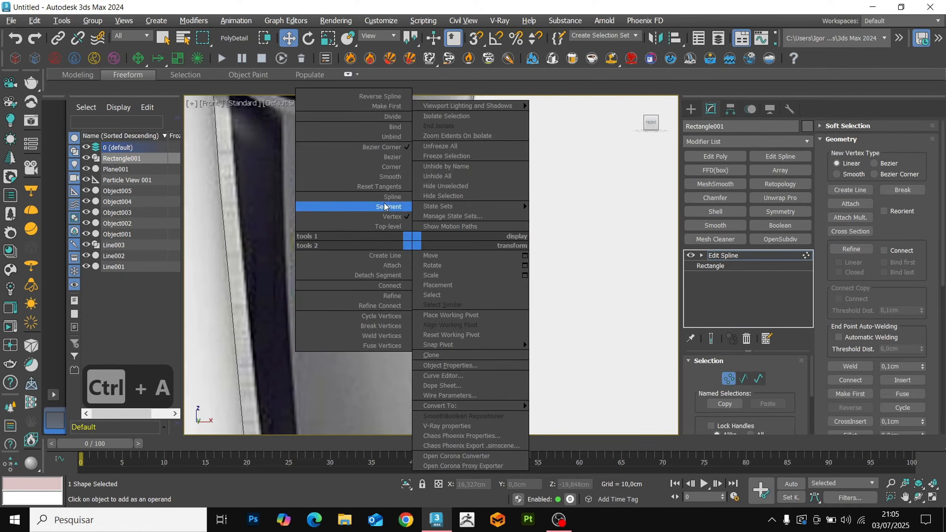
{"action": "scroll", "coordinate": [831, 352], "scroll_direction": "down", "scroll_amount": 2}
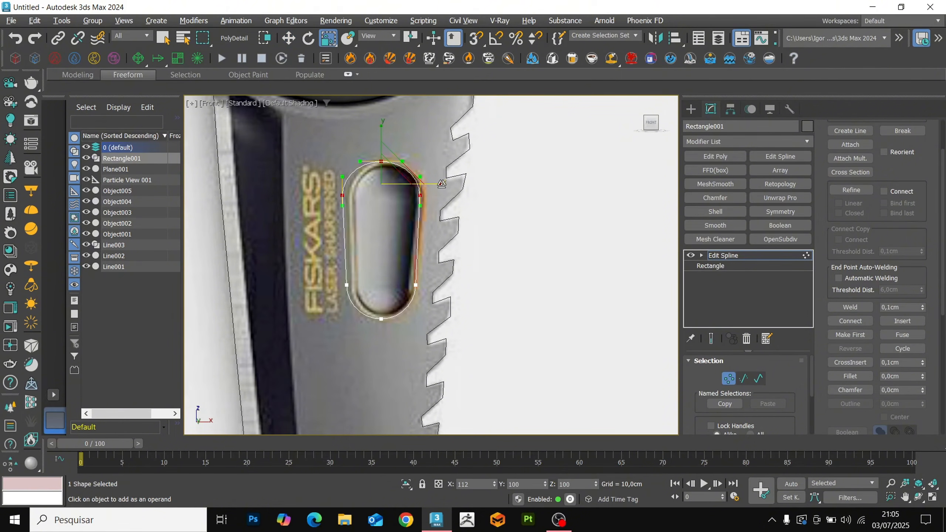
{"action": "key", "text": "1"}
Move and rotate the slot outline to align with the hole in the reference blade
{"action": "key", "text": "w"}
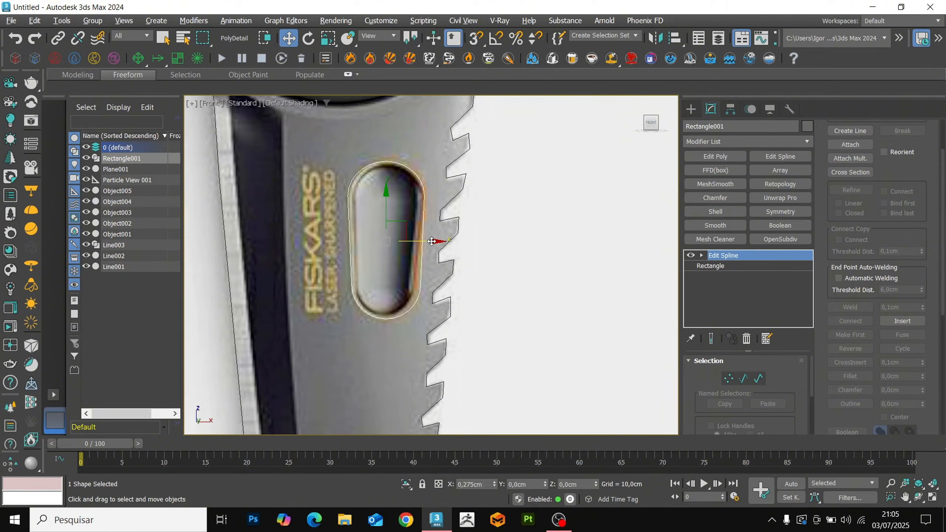
{"action": "key", "text": "e"}
{"action": "key", "text": "w"}
{"action": "scroll", "coordinate": [424, 215], "scroll_direction": "down", "scroll_amount": 3}
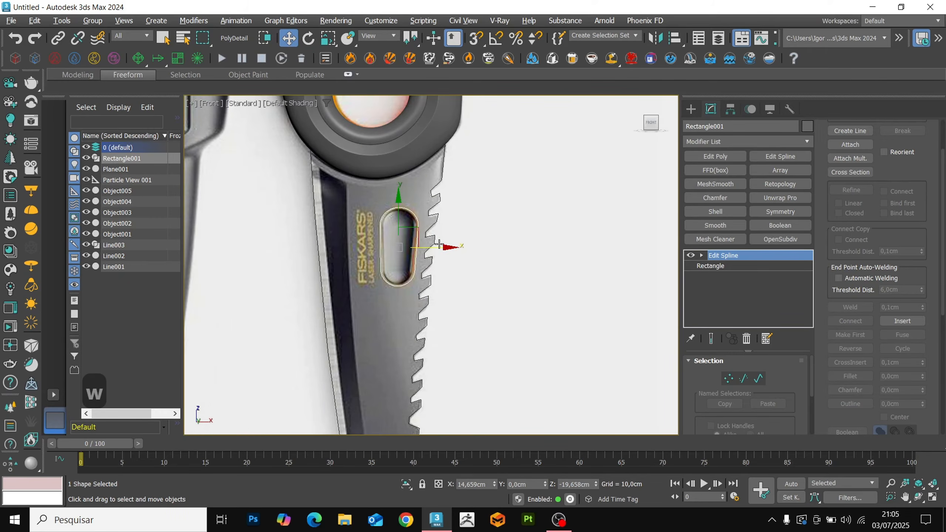
Attach the toothed blade outline to the slot outline and convert the combined shape to an Editable Poly
{"action": "scroll", "coordinate": [431, 254], "scroll_direction": "up", "scroll_amount": 2}
{"action": "left_click", "coordinate": [850, 144]}
{"action": "left_click", "coordinate": [432, 197]}
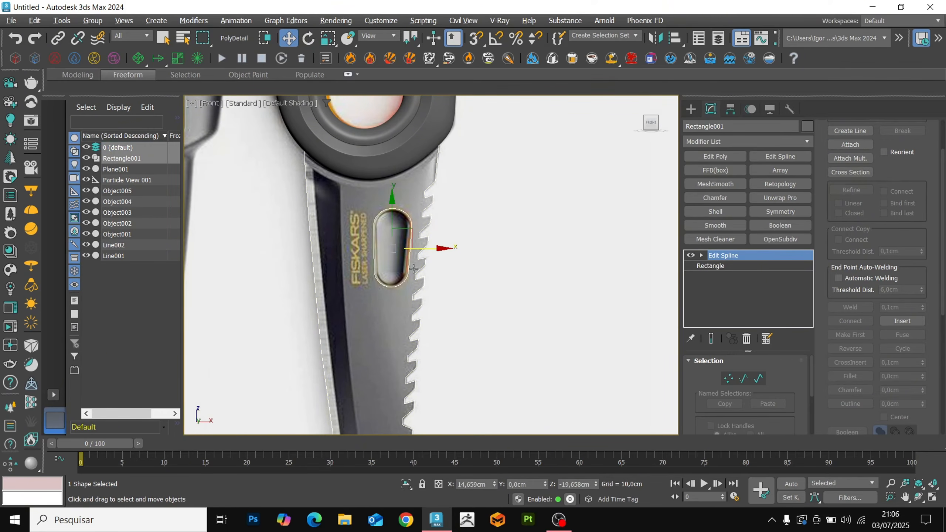
{"action": "key", "text": "alt+q"}
{"action": "key", "text": "ctrl+t"}
{"action": "key", "text": "F4"}
{"action": "key", "text": "F4"}
{"action": "key", "text": "F4"}
{"action": "key", "text": "1"}
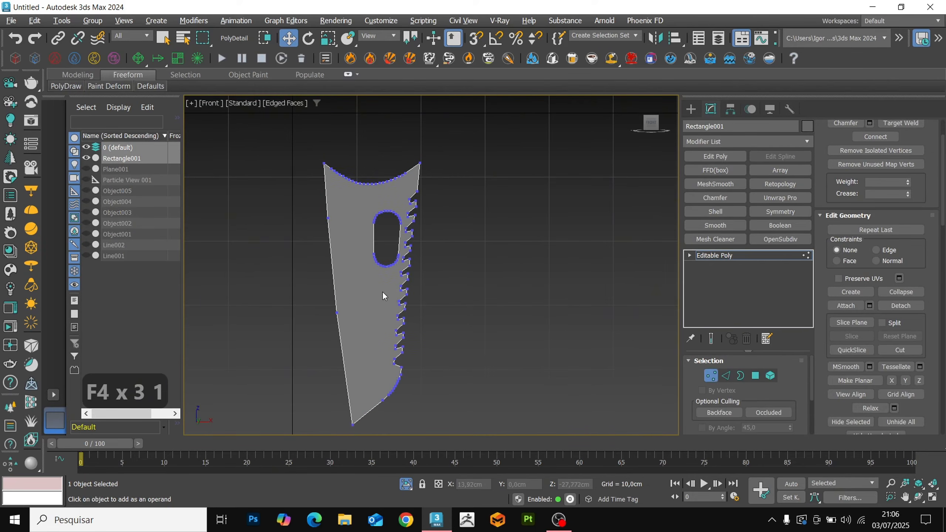
{"action": "key", "text": "alt+q"}
Cut an edge line along the inner boundary of the dark bevel, from the blade tip to its curved upper edge
{"action": "key", "text": "alt+c"}
{"action": "left_click", "coordinate": [384, 375]}
{"action": "key", "text": "alt+x"}
{"action": "middle_click_drag", "start_coordinate": [369, 248], "coordinate": [379, 292]}
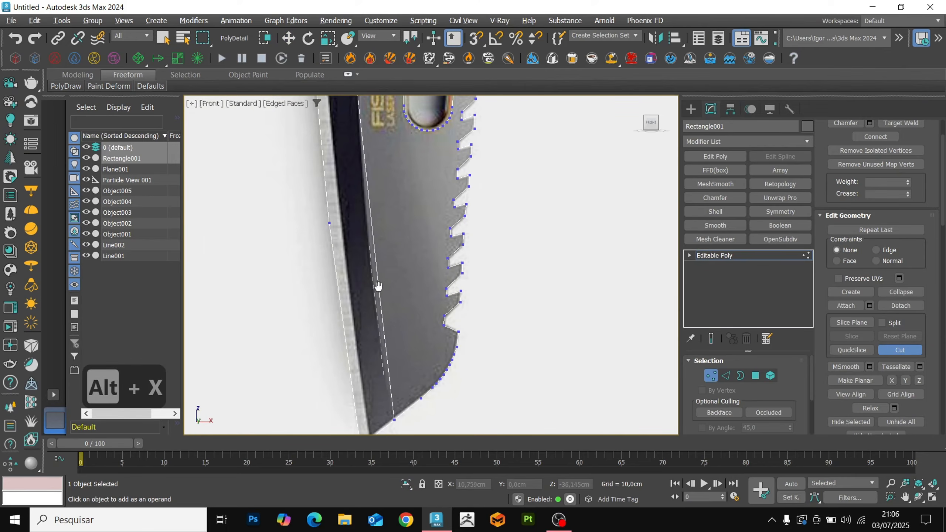
{"action": "middle_click_drag", "start_coordinate": [366, 212], "coordinate": [370, 263]}
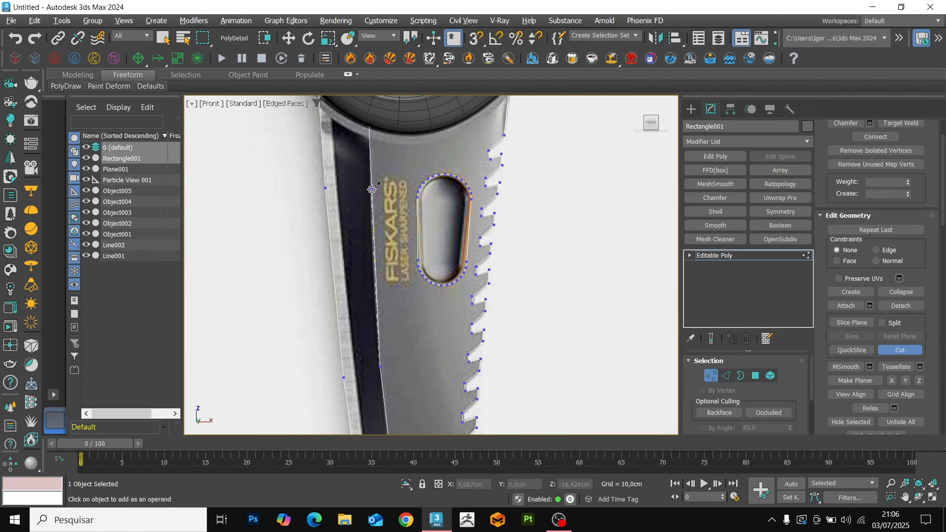
{"action": "middle_click_drag", "start_coordinate": [372, 130], "coordinate": [372, 212]}
{"action": "key", "text": "F3"}
{"action": "scroll", "coordinate": [372, 211], "scroll_direction": "up", "scroll_amount": 2}
{"action": "key", "text": "F3"}
{"action": "middle_click_drag", "start_coordinate": [391, 307], "coordinate": [377, 197]}
{"action": "scroll", "coordinate": [376, 197], "scroll_direction": "down", "scroll_amount": 6}
{"action": "scroll", "coordinate": [373, 202], "scroll_direction": "up", "scroll_amount": 4}
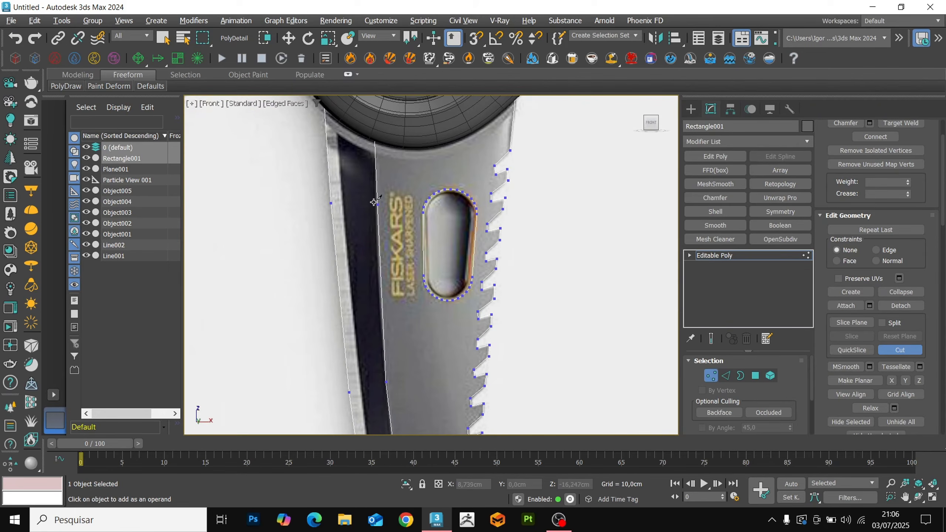
Cut cross edges over the bevel strip and a second lengthwise line beside the blade's smooth outer edge, following the reference
{"action": "middle_click_drag", "start_coordinate": [387, 382], "coordinate": [366, 200]}
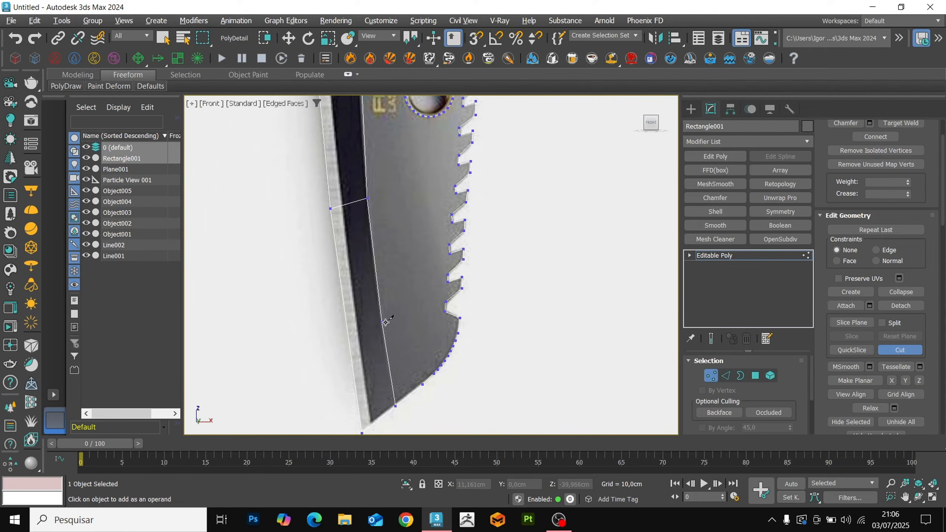
{"action": "left_click", "coordinate": [349, 336]}
{"action": "scroll", "coordinate": [372, 422], "scroll_direction": "up", "scroll_amount": 3}
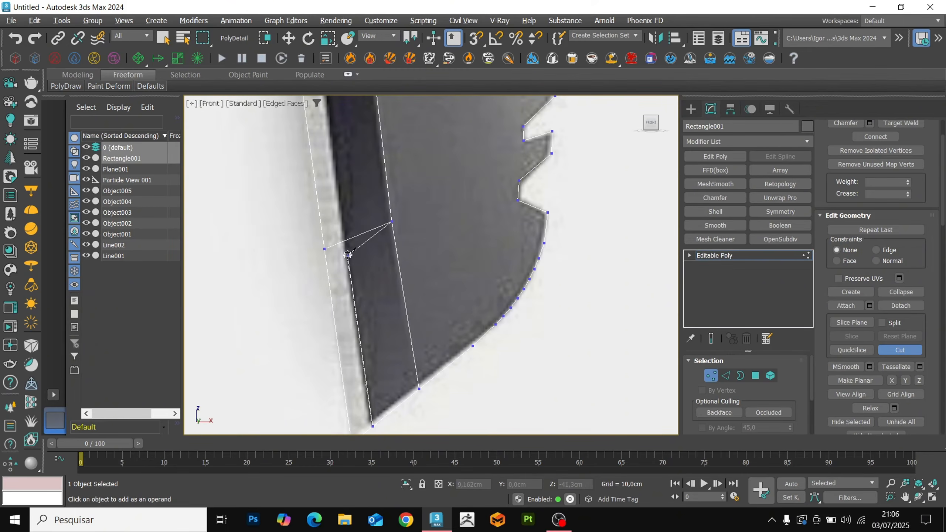
{"action": "scroll", "coordinate": [338, 171], "scroll_direction": "down", "scroll_amount": 3}
{"action": "middle_click_drag", "start_coordinate": [338, 170], "coordinate": [372, 345]}
{"action": "left_click", "coordinate": [361, 256]}
{"action": "middle_click_drag", "start_coordinate": [350, 110], "coordinate": [355, 272]}
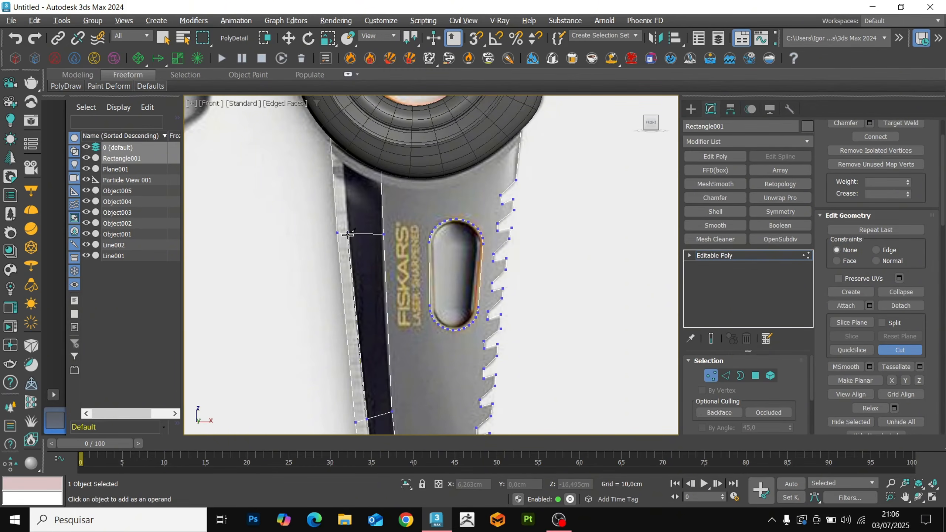
{"action": "key", "text": "F3"}
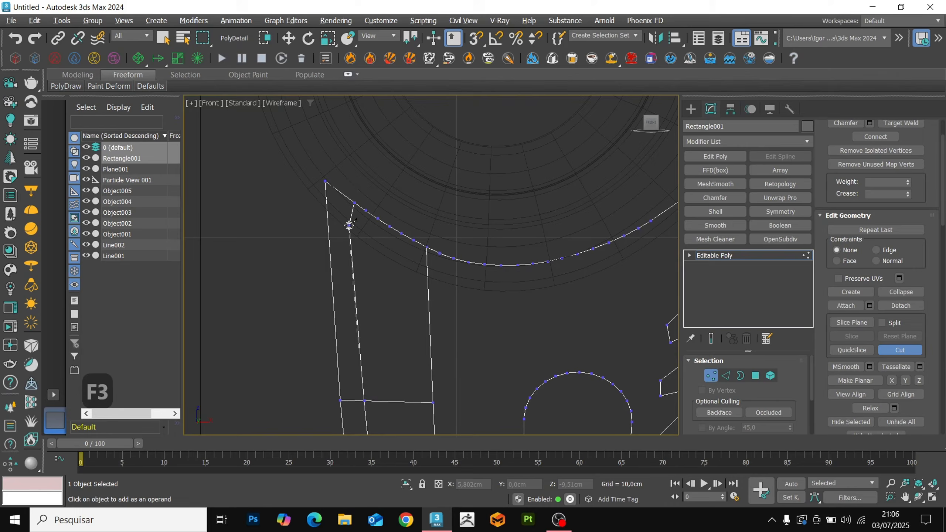
{"action": "key", "text": "F3"}
{"action": "key", "text": "F3"}
{"action": "key", "text": "F3"}
{"action": "right_click", "coordinate": [345, 196]}
{"action": "scroll", "coordinate": [385, 406], "scroll_direction": "down", "scroll_amount": 3}
{"action": "middle_click_drag", "start_coordinate": [385, 406], "coordinate": [350, 258]}
{"action": "scroll", "coordinate": [350, 258], "scroll_direction": "down", "scroll_amount": 2}
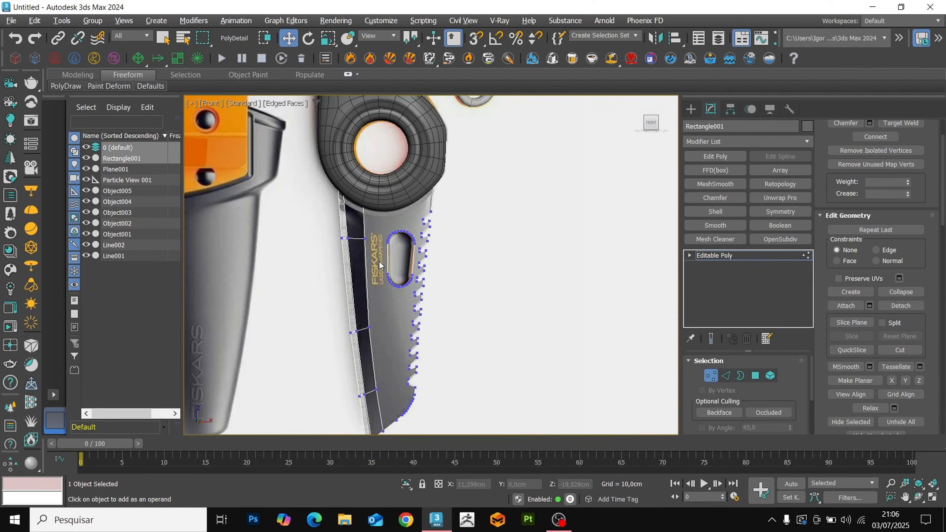
Isolate the blade, select its dark bevel strip, outer edge strip and toothed face in turn, and apply Auto Smooth at 45
{"action": "key", "text": "4"}
{"action": "key", "text": "alt+x"}
{"action": "key", "text": "alt+q"}
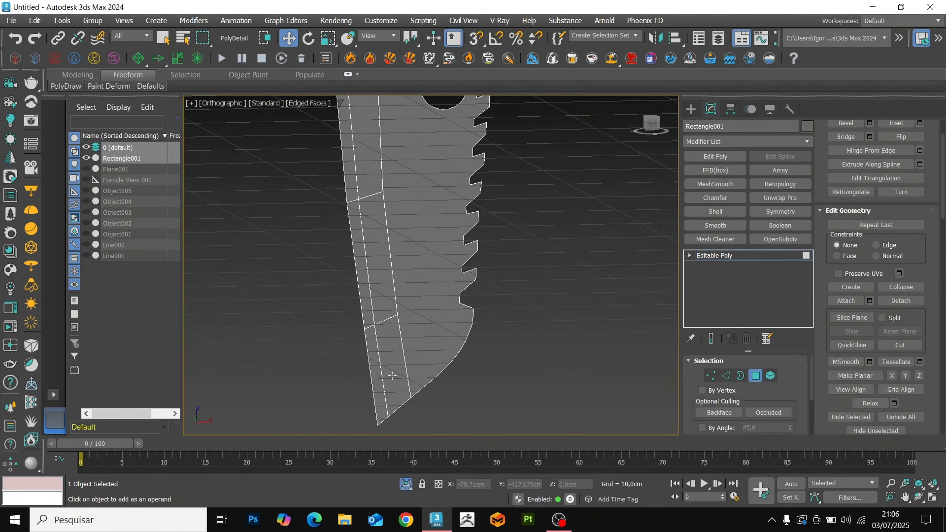
{"action": "scroll", "coordinate": [392, 375], "scroll_direction": "down", "scroll_amount": 3}
{"action": "key", "text": "F3"}
{"action": "key", "text": "F3"}
{"action": "key", "text": "F2"}
{"action": "key", "text": "g"}
{"action": "scroll", "coordinate": [870, 341], "scroll_direction": "down", "scroll_amount": 5}
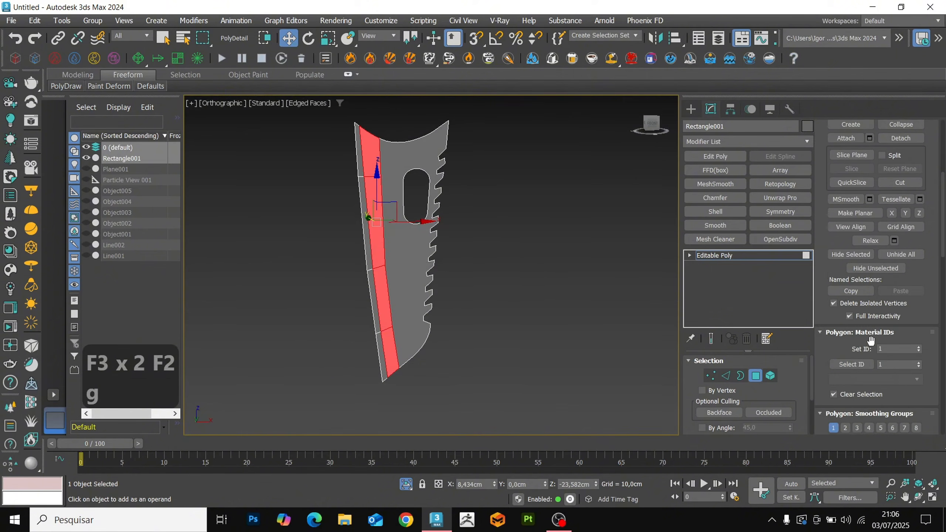
{"action": "scroll", "coordinate": [867, 350], "scroll_direction": "down", "scroll_amount": 3}
{"action": "left_click", "coordinate": [381, 350]}
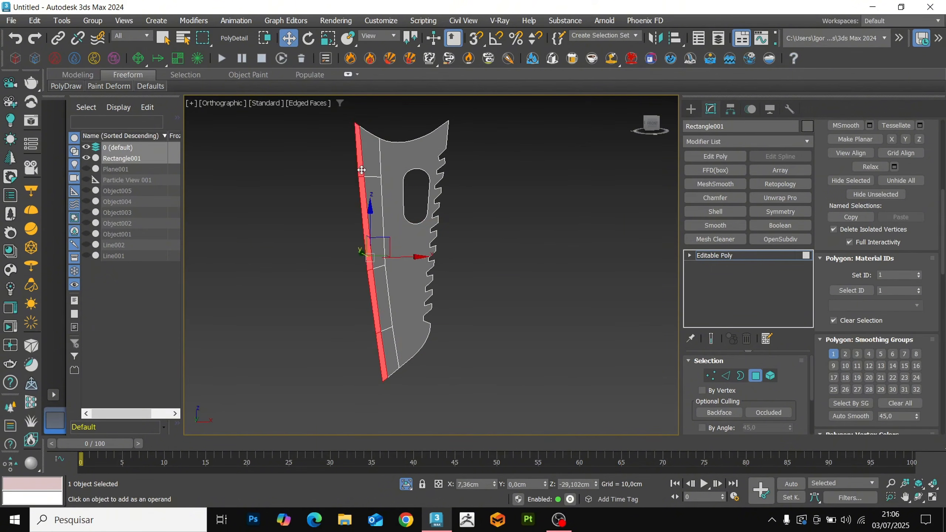
{"action": "left_click", "coordinate": [412, 330]}
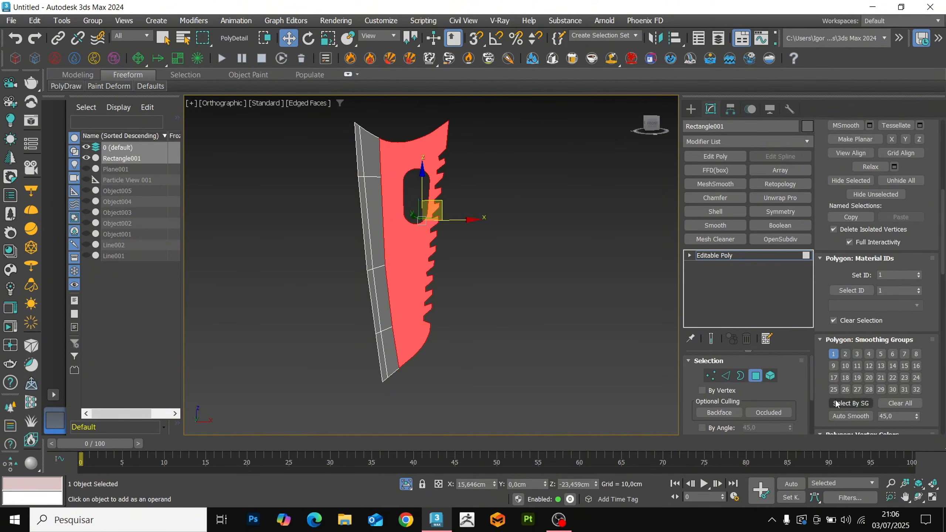
{"action": "left_click", "coordinate": [842, 416]}
Add a Retopology modifier to the blade with a face count of 500 and compute the new mesh
{"action": "double_click", "coordinate": [487, 266]}
{"action": "middle_click_drag", "start_coordinate": [487, 264], "coordinate": [447, 239], "text": "alt"}
{"action": "scroll", "coordinate": [429, 224], "scroll_direction": "up", "scroll_amount": 3}
{"action": "middle_click_drag", "start_coordinate": [417, 179], "coordinate": [425, 240]}
{"action": "key", "text": "F4"}
{"action": "key", "text": "F4"}
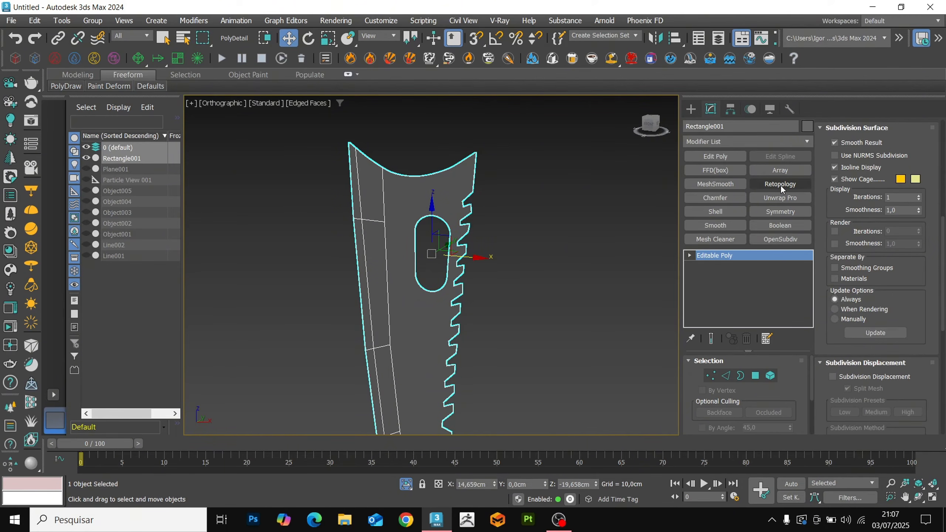
{"action": "left_click", "coordinate": [781, 184]}
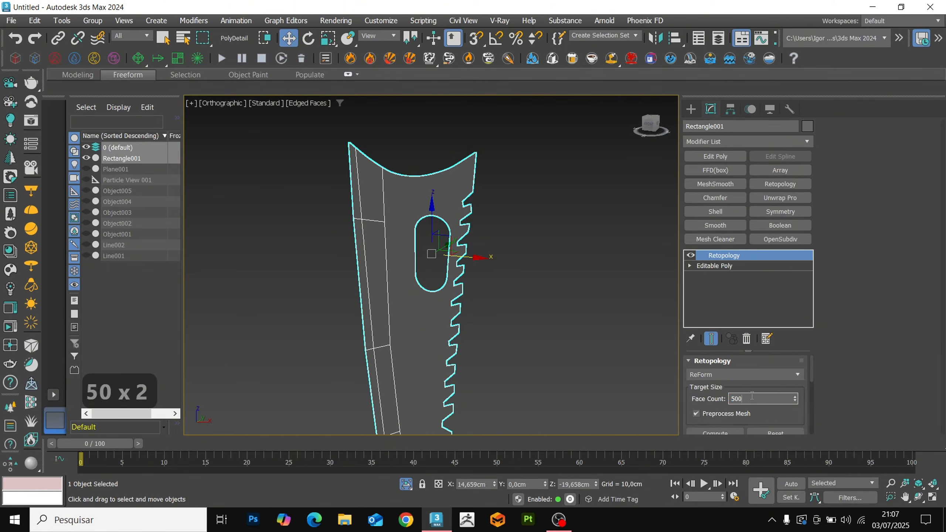
{"action": "key", "text": "Return"}
{"action": "scroll", "coordinate": [704, 403], "scroll_direction": "down", "scroll_amount": 5}
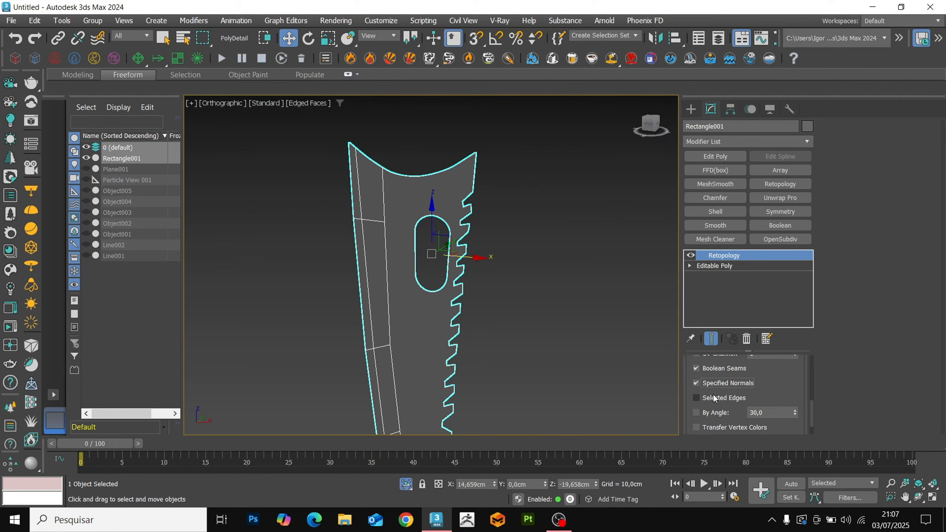
{"action": "scroll", "coordinate": [712, 397], "scroll_direction": "up", "scroll_amount": 5}
{"action": "left_click", "coordinate": [715, 360]}
{"action": "scroll", "coordinate": [460, 316], "scroll_direction": "up", "scroll_amount": 2}
{"action": "key", "text": "F4"}
{"action": "key", "text": "F4"}
{"action": "middle_click_drag", "start_coordinate": [459, 317], "coordinate": [480, 349]}
{"action": "scroll", "coordinate": [459, 353], "scroll_direction": "down", "scroll_amount": 3}
Convert the retopologized blade to an Editable Poly and show it over the reference in the Front view
{"action": "key", "text": "ctrl+t"}
{"action": "key", "text": "f"}
{"action": "key", "text": "z"}
{"action": "key", "text": "alt+q"}
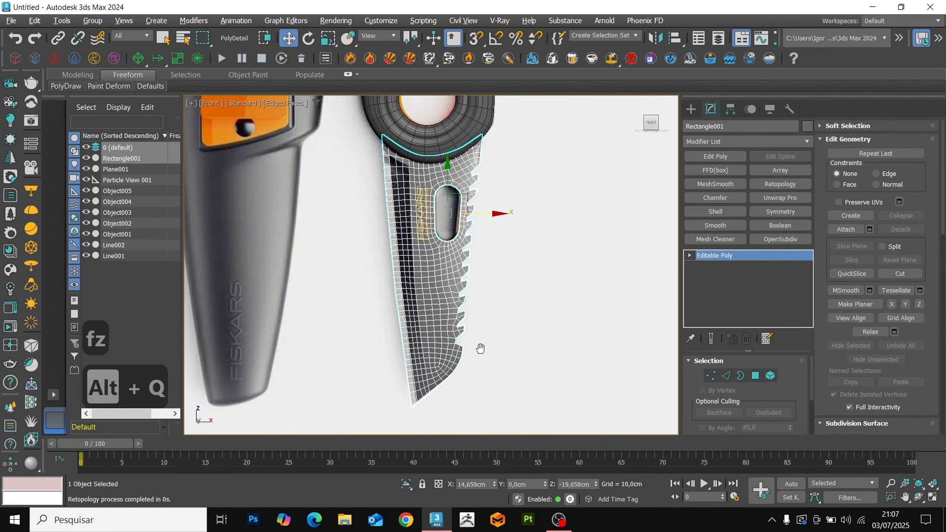
Add an Edit Poly modifier to the blade and set up the Freeform Shift brush to work on Grid
{"action": "scroll", "coordinate": [481, 348], "scroll_direction": "up", "scroll_amount": 6}
{"action": "key", "text": "alt+x"}
{"action": "key", "text": "F4"}
{"action": "key", "text": "F4"}
{"action": "scroll", "coordinate": [450, 308], "scroll_direction": "down", "scroll_amount": 2}
{"action": "left_click", "coordinate": [715, 156]}
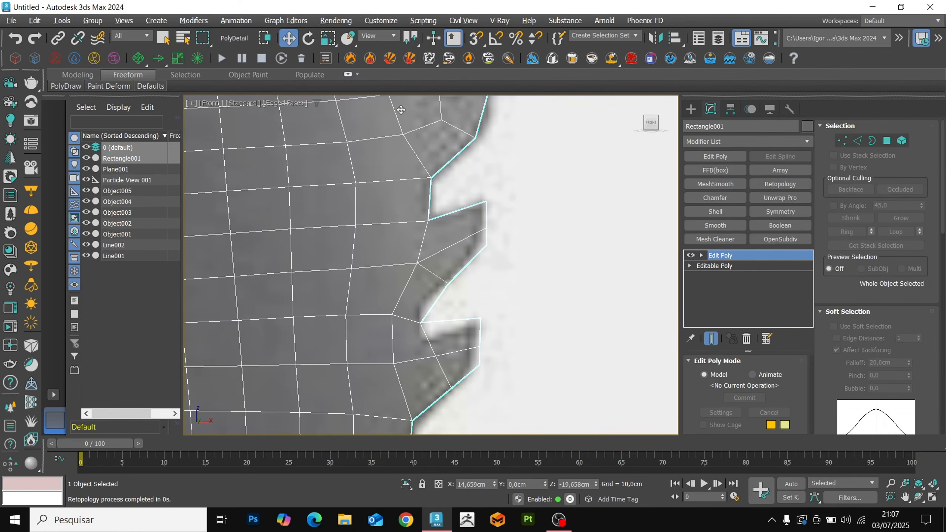
{"action": "left_click", "coordinate": [347, 74]}
{"action": "left_click", "coordinate": [418, 98]}
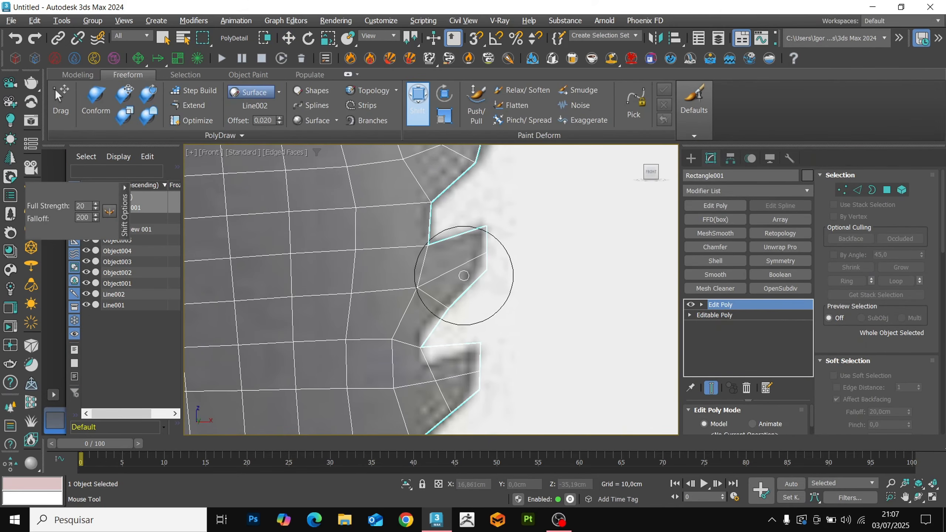
{"action": "mouse_move", "coordinate": [467, 277]}
{"action": "middle_mouse_down"}
{"action": "mouse_move", "coordinate": [466, 289]}
{"action": "mouse_move", "coordinate": [443, 286]}
{"action": "mouse_move", "coordinate": [418, 390]}
{"action": "middle_mouse_up"}
{"action": "right_click", "coordinate": [333, 208]}
{"action": "left_click", "coordinate": [278, 92]}
{"action": "left_click", "coordinate": [269, 107]}
{"action": "left_click", "coordinate": [418, 101]}
Adjust the blade's tooth outline with the Shift brush to follow the reference teeth, and leave the brush
{"action": "mouse_move", "coordinate": [428, 277]}
{"action": "middle_mouse_down"}
{"action": "mouse_move", "coordinate": [397, 368]}
{"action": "mouse_move", "coordinate": [418, 388]}
{"action": "middle_mouse_up"}
{"action": "middle_click_drag", "start_coordinate": [429, 309], "coordinate": [419, 421]}
{"action": "middle_click_drag", "start_coordinate": [434, 260], "coordinate": [408, 376]}
{"action": "scroll", "coordinate": [426, 245], "scroll_direction": "down", "scroll_amount": 2}
{"action": "scroll", "coordinate": [465, 301], "scroll_direction": "up", "scroll_amount": 2}
{"action": "scroll", "coordinate": [450, 270], "scroll_direction": "down", "scroll_amount": 4}
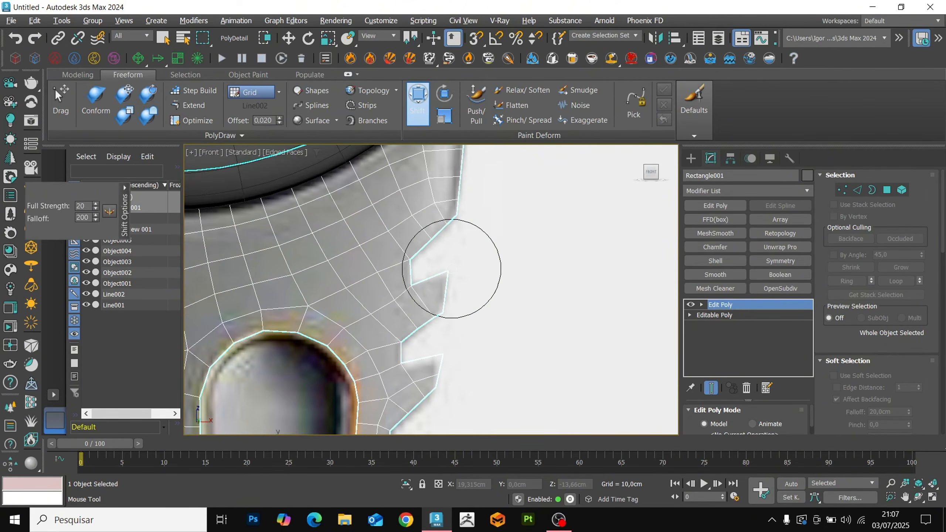
{"action": "middle_click_drag", "start_coordinate": [447, 253], "coordinate": [437, 163]}
{"action": "mouse_move", "coordinate": [428, 406]}
{"action": "middle_mouse_down"}
{"action": "mouse_move", "coordinate": [425, 323]}
{"action": "mouse_move", "coordinate": [460, 201]}
{"action": "mouse_move", "coordinate": [403, 321]}
{"action": "middle_mouse_up"}
{"action": "scroll", "coordinate": [461, 298], "scroll_direction": "down", "scroll_amount": 4}
{"action": "middle_click_drag", "start_coordinate": [369, 264], "coordinate": [357, 248]}
{"action": "key", "text": "w"}
{"action": "left_click", "coordinate": [348, 77]}
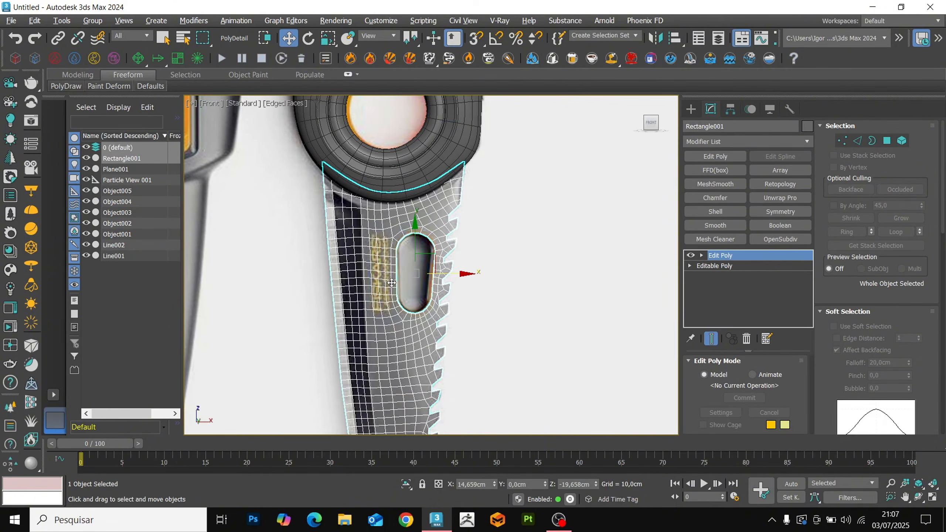
Add a Shell modifier to give the blade thickness and move the blade along the Y axis into the handle
{"action": "key", "text": "alt+x"}
{"action": "key", "text": "F4"}
{"action": "key", "text": "F4"}
{"action": "middle_click_drag", "start_coordinate": [520, 328], "coordinate": [452, 288]}
{"action": "left_click", "coordinate": [715, 213]}
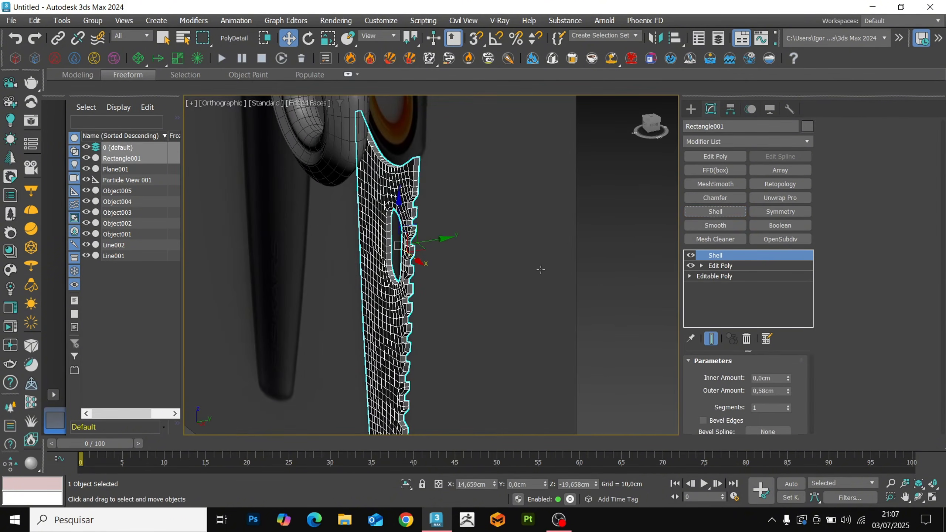
{"action": "mouse_move", "coordinate": [532, 271]}
{"action": "middle_mouse_down", "text": "alt"}
{"action": "mouse_move", "coordinate": [431, 294]}
{"action": "mouse_move", "coordinate": [525, 282]}
{"action": "middle_mouse_up", "text": "alt"}
{"action": "left_click_drag", "start_coordinate": [439, 239], "coordinate": [415, 245]}
Try a Shell outer amount of 1.5 cm on the blade and reduce it to 1 cm
{"action": "key", "text": "alt+x"}
{"action": "key", "text": "F4"}
{"action": "middle_click_drag", "start_coordinate": [418, 311], "coordinate": [445, 311], "text": "alt"}
{"action": "key", "text": "F4"}
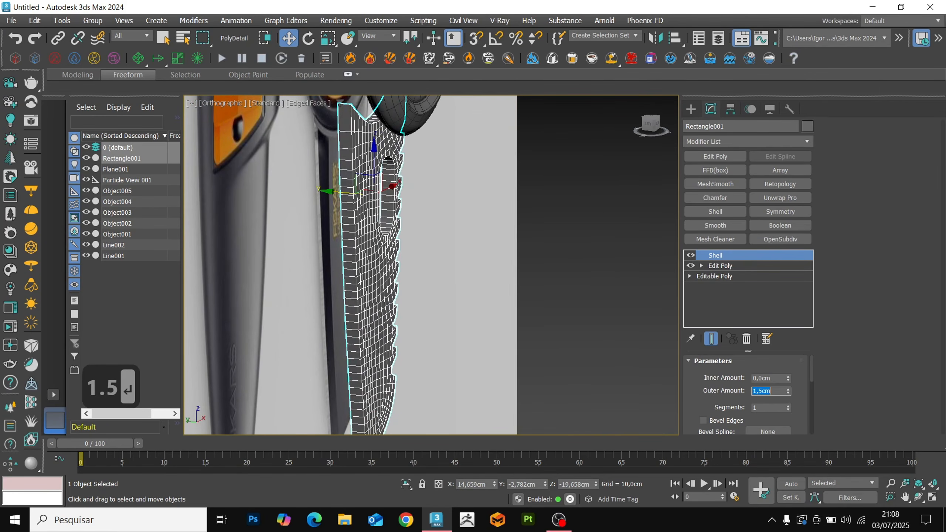
{"action": "middle_click_drag", "start_coordinate": [532, 317], "coordinate": [404, 322], "text": "alt"}
{"action": "type", "text": "1"}
{"action": "key", "text": "Return"}
Add an Edit Poly modifier and select the full strip of side polygons along the blade's smooth edge
{"action": "middle_click_drag", "start_coordinate": [503, 320], "coordinate": [489, 306], "text": "alt"}
{"action": "left_click", "coordinate": [730, 153]}
{"action": "key", "text": "4"}
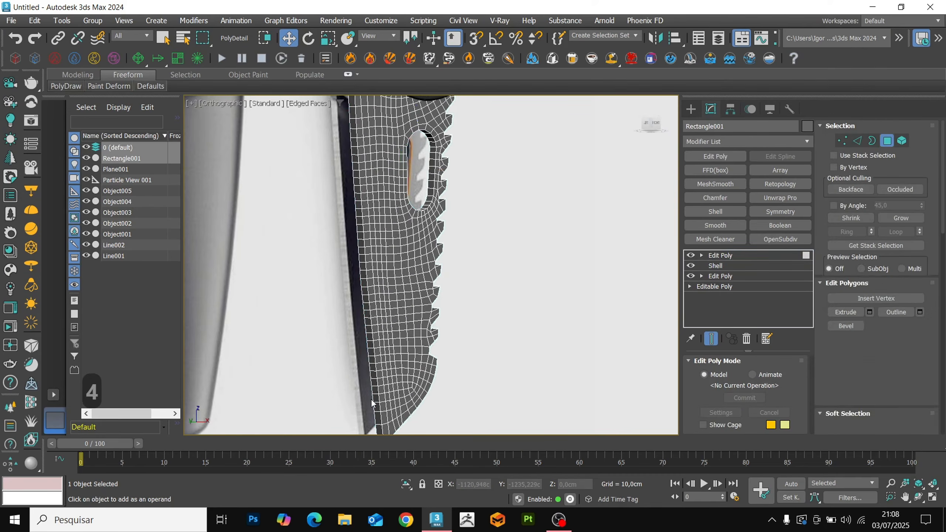
{"action": "middle_click_drag", "start_coordinate": [376, 405], "coordinate": [383, 215]}
{"action": "left_click", "coordinate": [388, 386]}
{"action": "key", "text": "F3"}
{"action": "scroll", "coordinate": [389, 372], "scroll_direction": "down", "scroll_amount": 4}
{"action": "scroll", "coordinate": [379, 241], "scroll_direction": "up", "scroll_amount": 4}
{"action": "left_click", "coordinate": [379, 220], "text": "shift"}
{"action": "key", "text": "F3"}
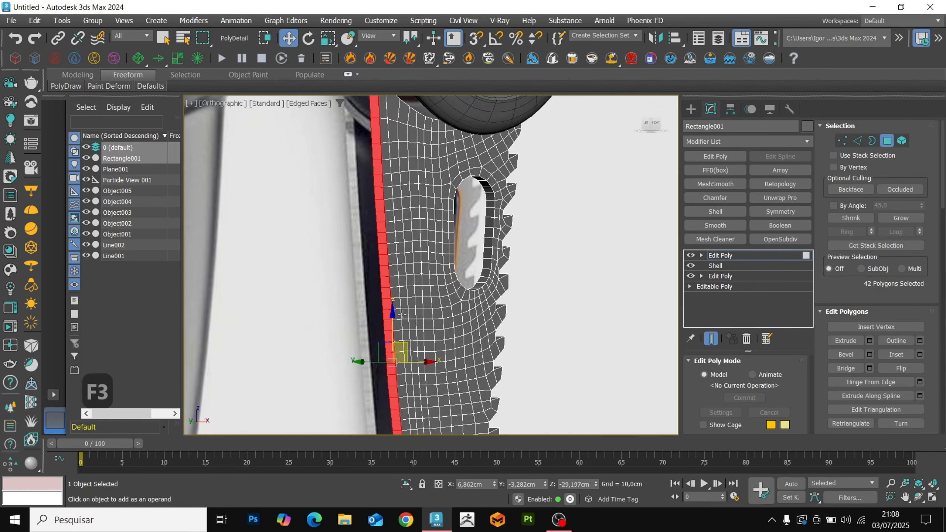
Grow the edge selection three times and scale it down along the Y axis in successively smaller selections to taper the cutting edge
{"action": "scroll", "coordinate": [382, 214], "scroll_direction": "down", "scroll_amount": 3}
{"action": "middle_click_drag", "start_coordinate": [383, 299], "coordinate": [403, 239], "text": "alt"}
{"action": "key", "text": "f"}
{"action": "key", "text": "z"}
{"action": "key", "text": "alt+x"}
{"action": "middle_click_drag", "start_coordinate": [454, 368], "coordinate": [446, 336]}
{"action": "scroll", "coordinate": [468, 343], "scroll_direction": "up", "scroll_amount": 4}
{"action": "key", "text": "F4"}
{"action": "key", "text": "F4"}
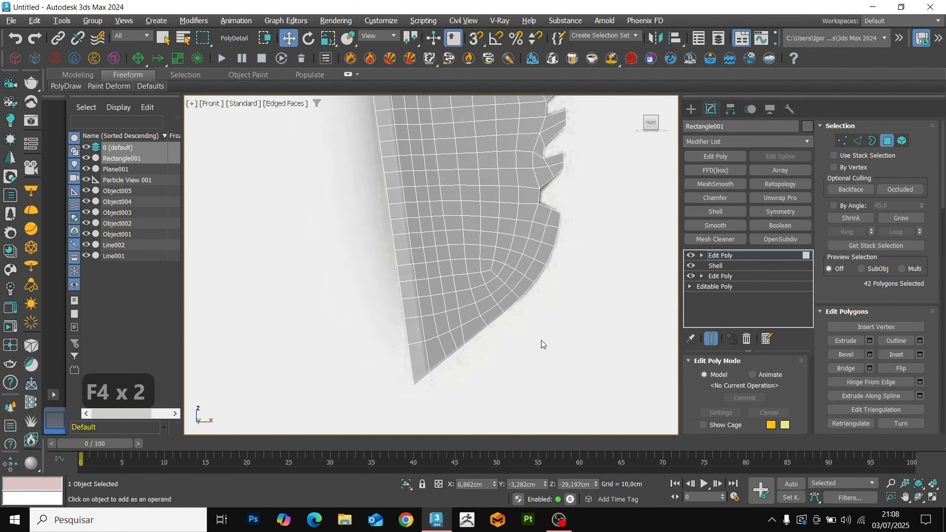
{"action": "left_click", "coordinate": [897, 220]}
{"action": "left_click", "coordinate": [898, 220]}
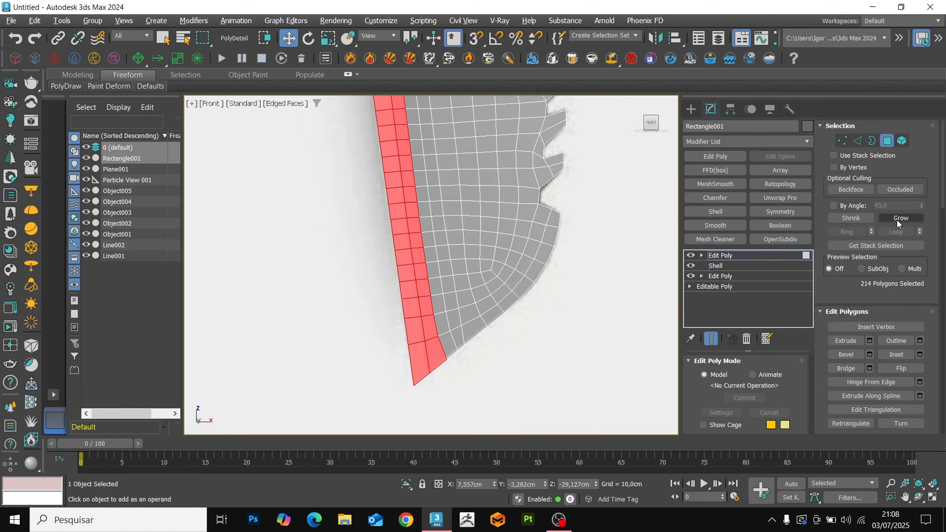
{"action": "left_click", "coordinate": [898, 221]}
{"action": "key", "text": "r"}
{"action": "key", "text": "alt+x"}
{"action": "middle_click_drag", "start_coordinate": [447, 238], "coordinate": [533, 262], "text": "alt"}
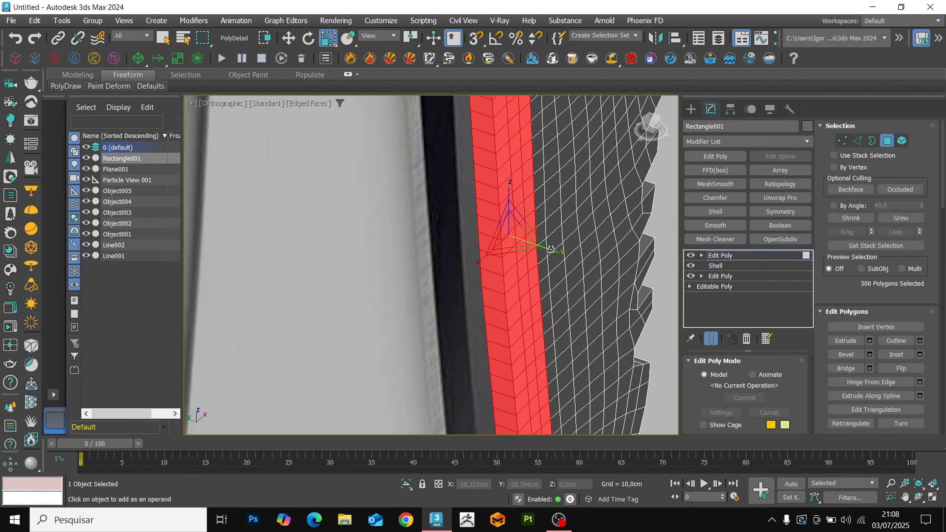
{"action": "left_click_drag", "start_coordinate": [551, 249], "coordinate": [528, 248]}
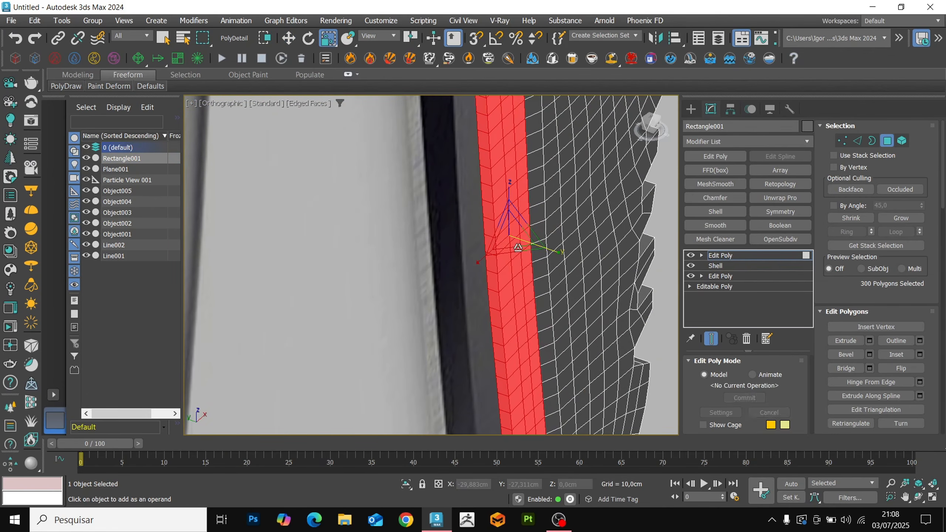
{"action": "key", "text": "t"}
{"action": "key", "text": "z"}
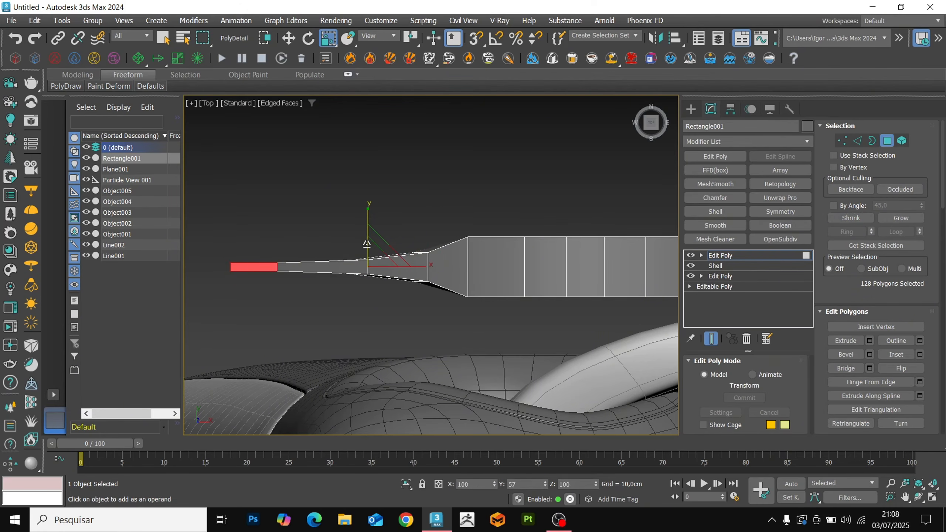
Scale the vertex pairs at the blade's upper end along the Y axis to smooth the slope of the tapered edge
{"action": "key", "text": "1"}
{"action": "key", "text": "F3"}
{"action": "key", "text": "F3"}
{"action": "scroll", "coordinate": [417, 261], "scroll_direction": "up", "scroll_amount": 5}
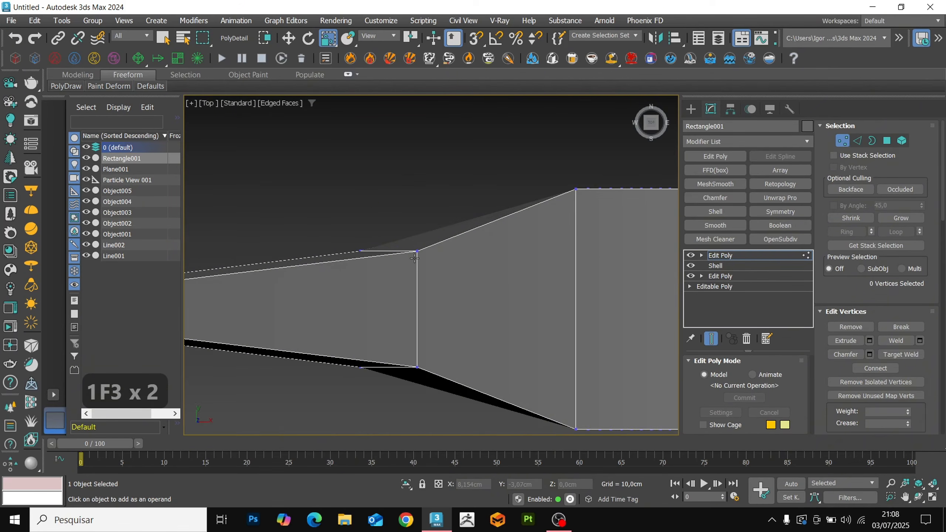
{"action": "key", "text": "w"}
{"action": "key", "text": "F3"}
{"action": "key", "text": "F3"}
{"action": "left_click", "coordinate": [417, 246]}
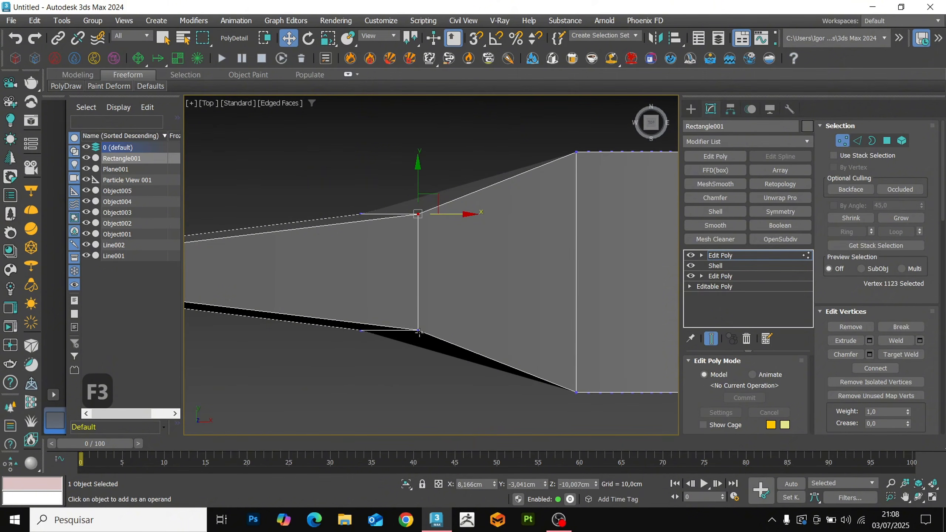
{"action": "left_click_drag", "start_coordinate": [417, 227], "coordinate": [417, 207]}
{"action": "scroll", "coordinate": [424, 222], "scroll_direction": "down", "scroll_amount": 3}
{"action": "scroll", "coordinate": [290, 237], "scroll_direction": "up", "scroll_amount": 3}
{"action": "left_click", "coordinate": [334, 232]}
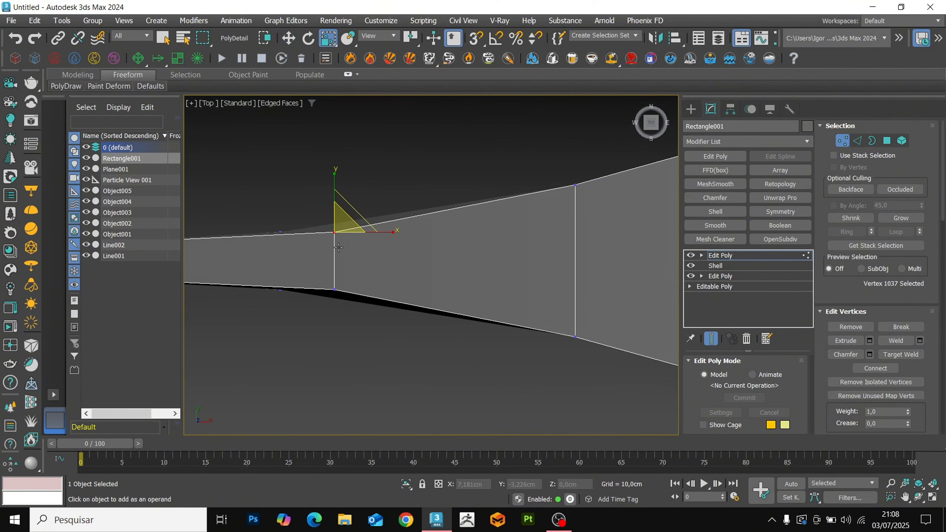
Scale the two middle vertex pairs at the blade's tip wider along the Y axis for a more gradual taper
{"action": "middle_click_drag", "start_coordinate": [334, 226], "coordinate": [520, 240], "text": "alt"}
{"action": "left_click", "coordinate": [651, 123]}
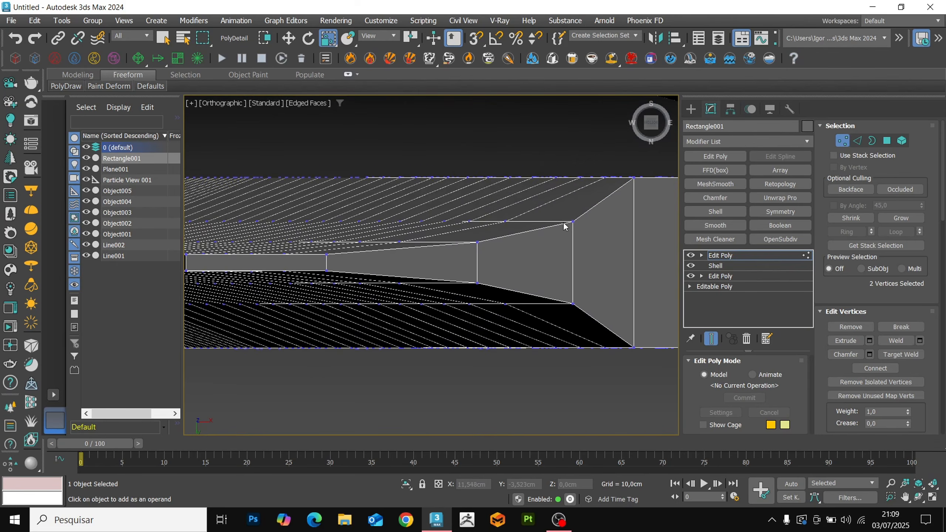
{"action": "left_click_drag", "start_coordinate": [572, 321], "coordinate": [572, 335]}
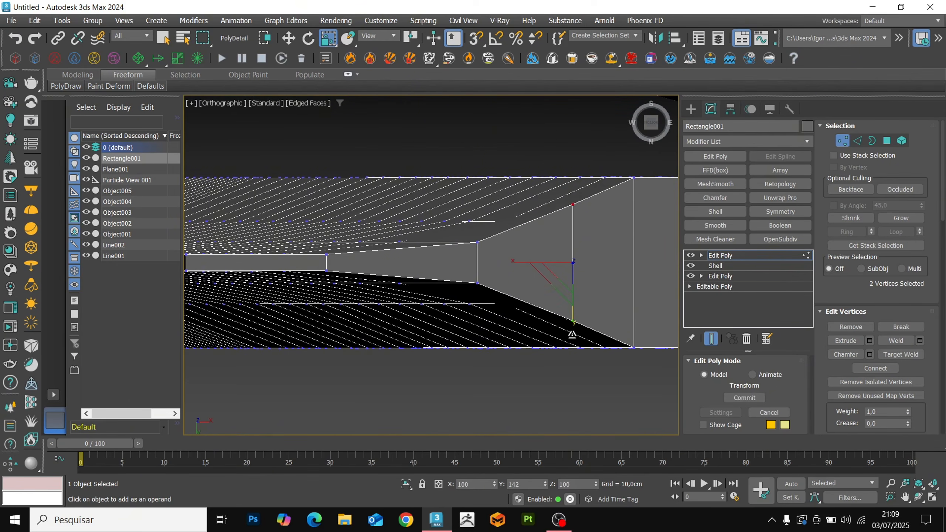
{"action": "left_click_drag", "start_coordinate": [477, 318], "coordinate": [477, 343]}
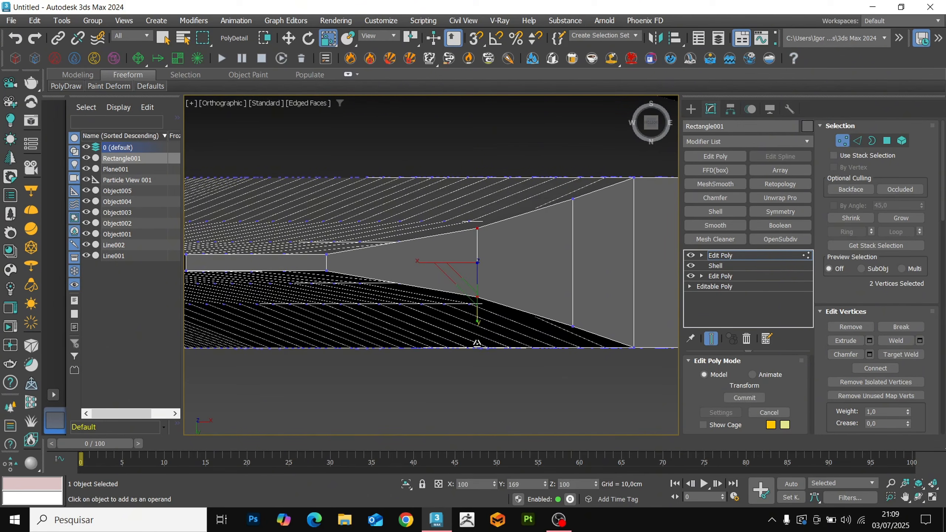
Examine the blade's taper shading up close and against the front reference without edge display
{"action": "key", "text": "1"}
{"action": "scroll", "coordinate": [477, 348], "scroll_direction": "down", "scroll_amount": 5}
{"action": "key", "text": "w"}
{"action": "key", "text": "F4"}
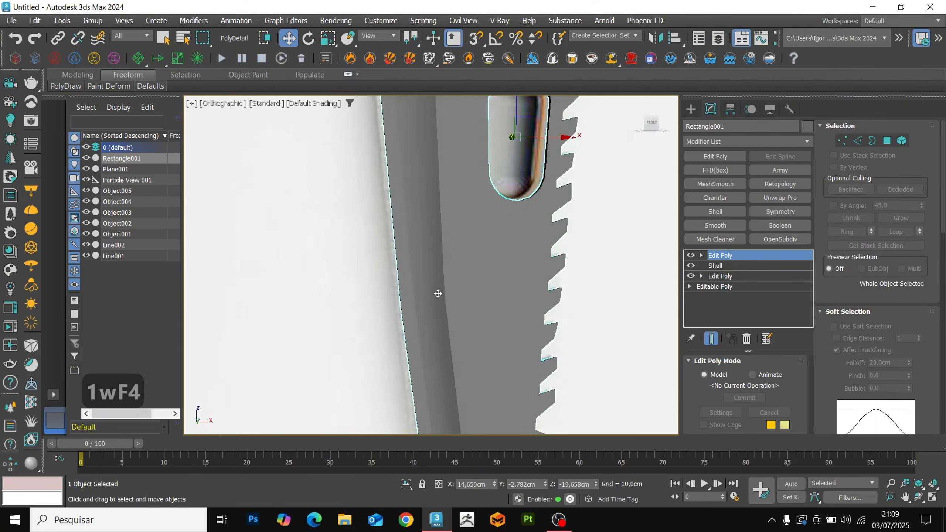
{"action": "scroll", "coordinate": [457, 300], "scroll_direction": "up", "scroll_amount": 3}
{"action": "middle_click_drag", "start_coordinate": [429, 291], "coordinate": [462, 297], "text": "alt"}
{"action": "scroll", "coordinate": [471, 307], "scroll_direction": "down", "scroll_amount": 4}
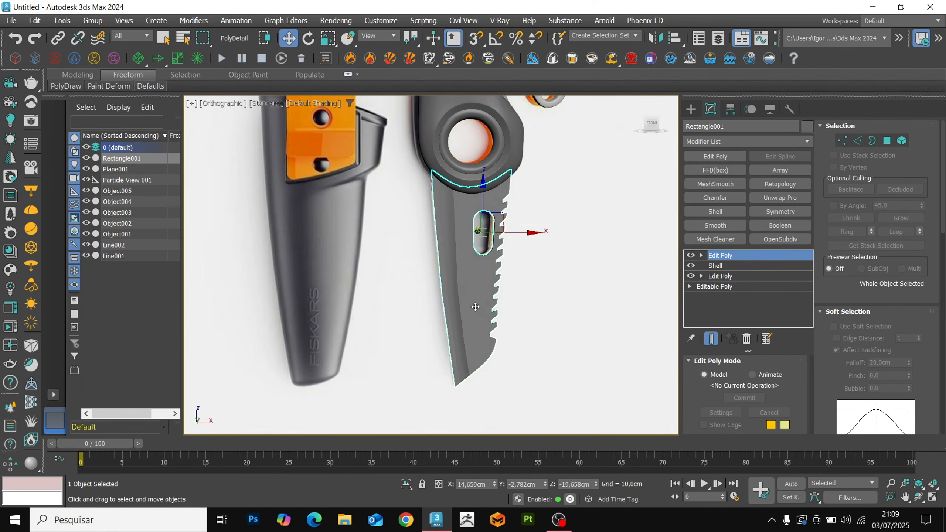
{"action": "key", "text": "f"}
{"action": "key", "text": "z"}
{"action": "scroll", "coordinate": [416, 285], "scroll_direction": "up", "scroll_amount": 3}
{"action": "key", "text": "F4"}
{"action": "key", "text": "F4"}
{"action": "scroll", "coordinate": [428, 274], "scroll_direction": "up", "scroll_amount": 1}
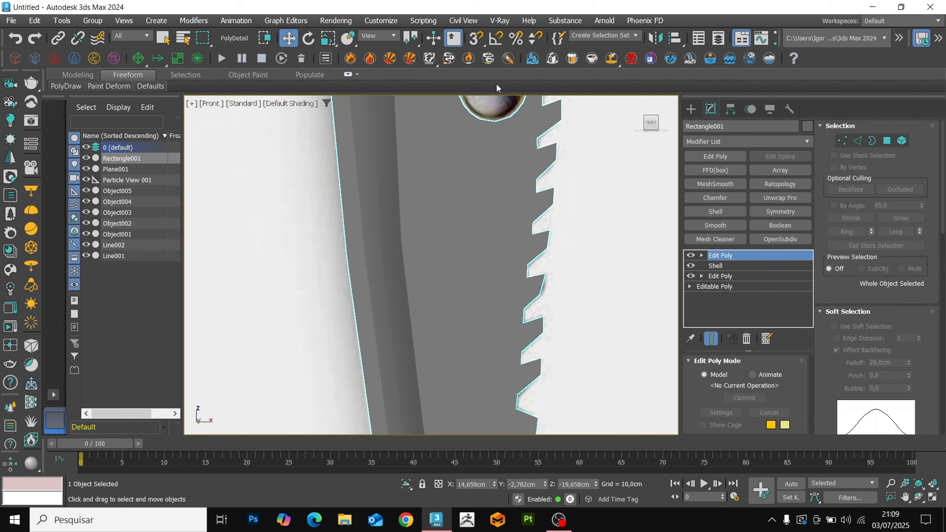
{"action": "left_click", "coordinate": [348, 75]}
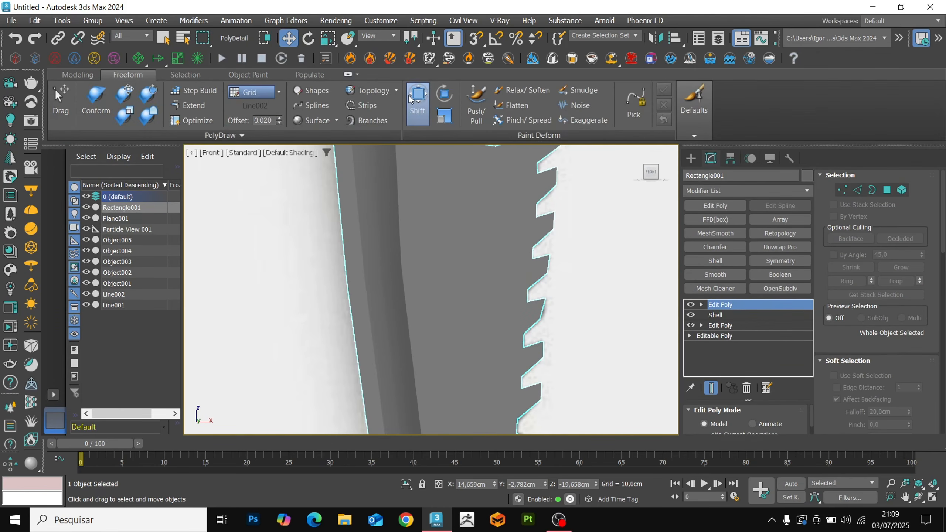
{"action": "left_click", "coordinate": [418, 104]}
{"action": "scroll", "coordinate": [403, 268], "scroll_direction": "up", "scroll_amount": 2}
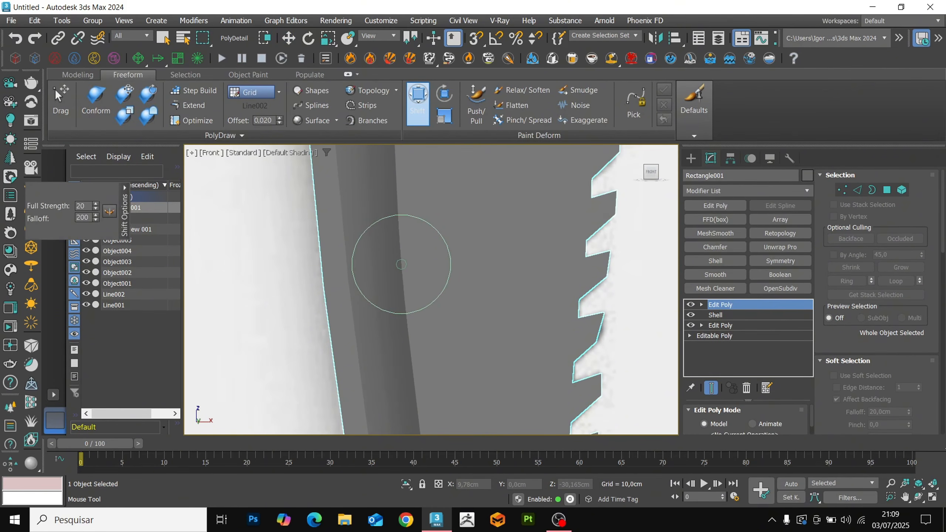
{"action": "key", "text": "w"}
{"action": "scroll", "coordinate": [410, 283], "scroll_direction": "down", "scroll_amount": 3}
{"action": "scroll", "coordinate": [417, 295], "scroll_direction": "up", "scroll_amount": 2}
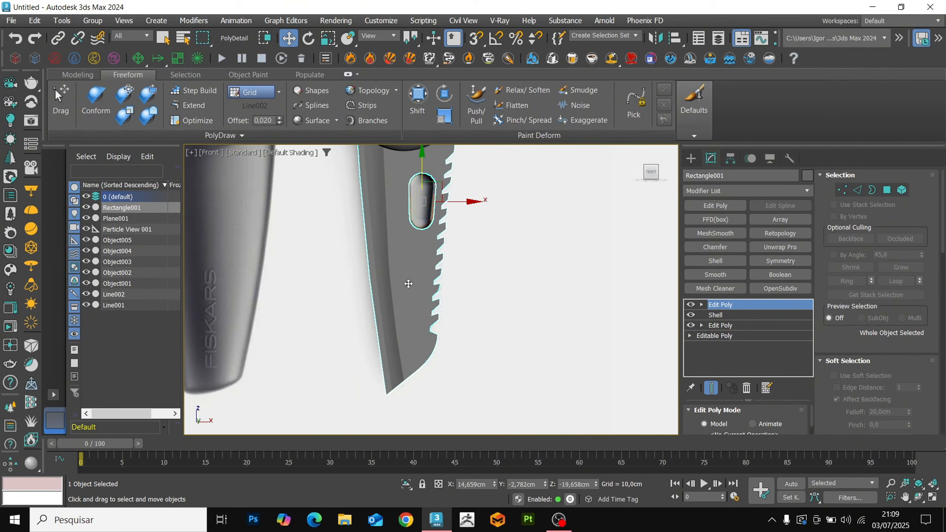
Isolate the blade and connect the edge ring across its outer thickness with two segments pinched toward both faces
{"action": "key", "text": "alt+q"}
{"action": "key", "text": "F4"}
{"action": "key", "text": "F4"}
{"action": "middle_click_drag", "start_coordinate": [407, 273], "coordinate": [433, 300], "text": "alt"}
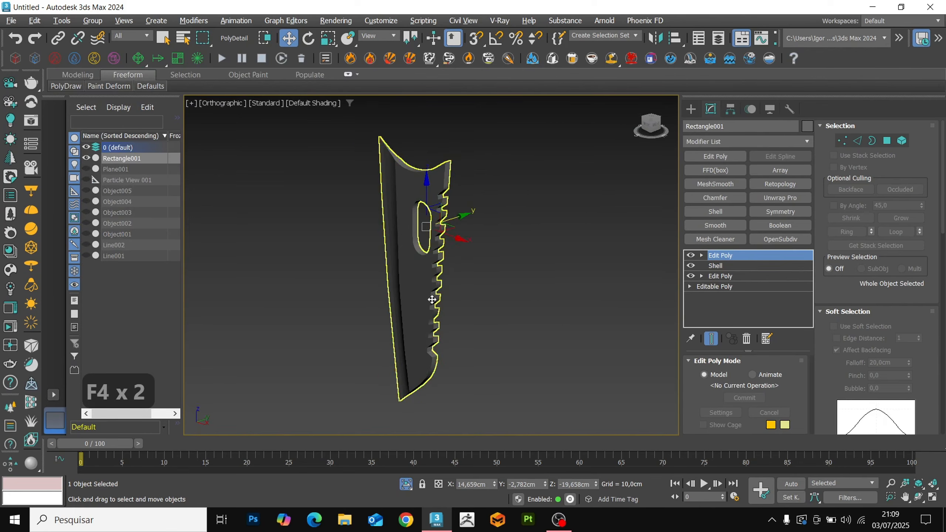
{"action": "scroll", "coordinate": [447, 167], "scroll_direction": "up", "scroll_amount": 5}
{"action": "key", "text": "2"}
{"action": "key", "text": "F4"}
{"action": "left_click", "coordinate": [449, 152]}
{"action": "key", "text": "ctrl+r"}
{"action": "key", "text": "ctrl+c"}
{"action": "left_click", "coordinate": [440, 270]}
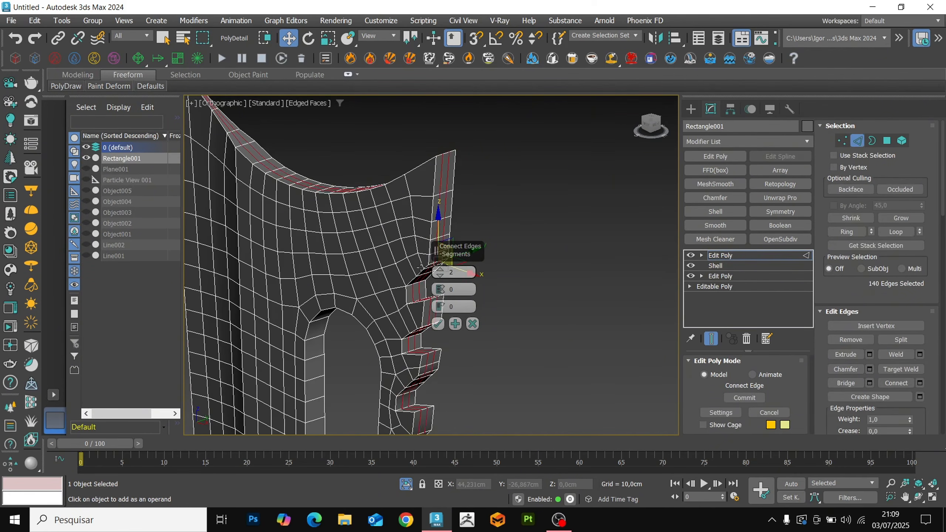
{"action": "scroll", "coordinate": [478, 268], "scroll_direction": "up", "scroll_amount": 3}
{"action": "left_click", "coordinate": [439, 323]}
{"action": "scroll", "coordinate": [439, 323], "scroll_direction": "down", "scroll_amount": 4}
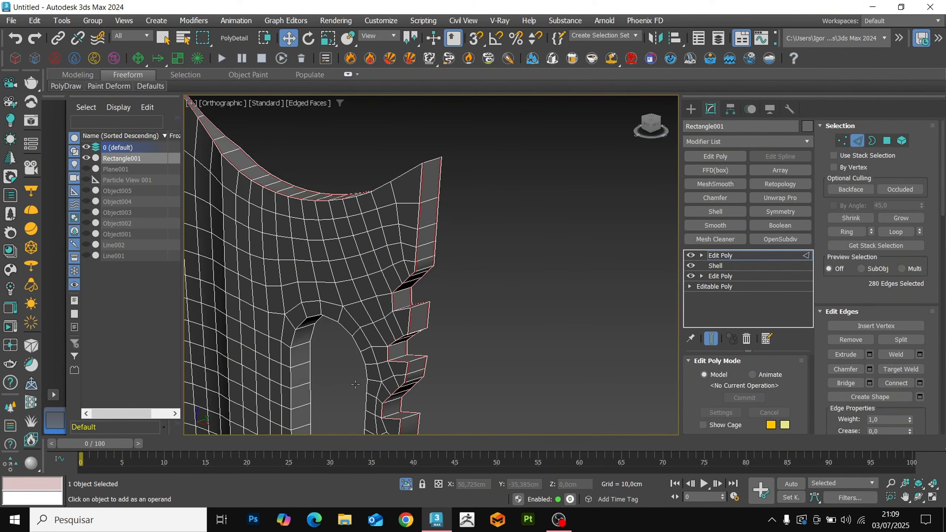
Select both edge loops around the blade's slot and chamfer them by about 0.3 cm
{"action": "middle_click_drag", "start_coordinate": [438, 323], "coordinate": [529, 156]}
{"action": "double_click", "coordinate": [386, 300]}
{"action": "double_click", "coordinate": [398, 308], "text": "ctrl"}
{"action": "middle_click_drag", "start_coordinate": [397, 307], "coordinate": [439, 351], "text": "alt"}
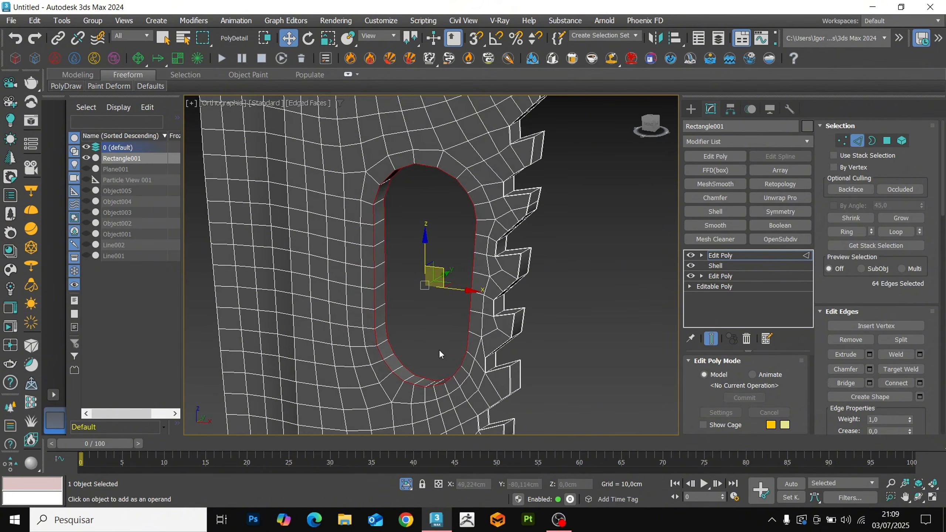
{"action": "scroll", "coordinate": [443, 352], "scroll_direction": "up", "scroll_amount": 3}
{"action": "key", "text": "ctrl+shift+c"}
{"action": "left_click_drag", "start_coordinate": [440, 289], "coordinate": [436, 274]}
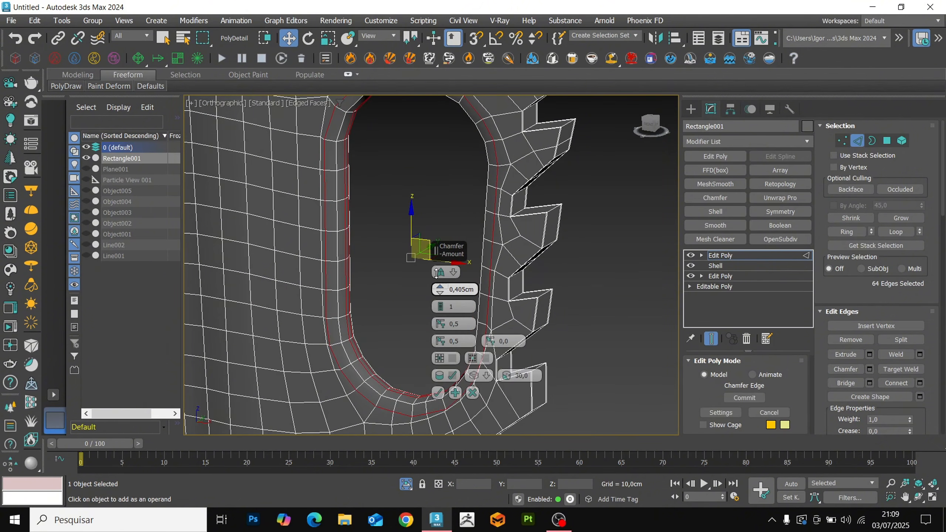
{"action": "scroll", "coordinate": [437, 279], "scroll_direction": "up", "scroll_amount": 4}
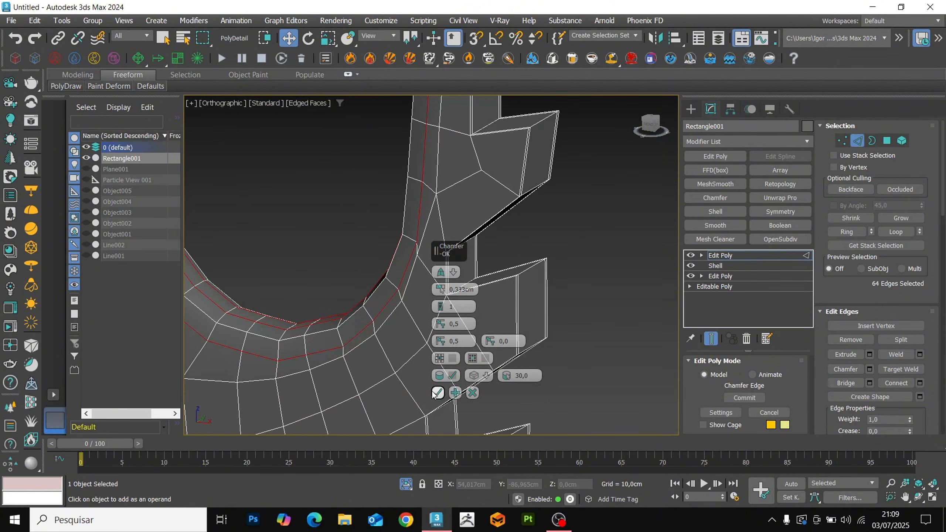
{"action": "left_click", "coordinate": [434, 393]}
Add an OpenSubdiv modifier to the blade with edge display turned off
{"action": "key", "text": "2"}
{"action": "key", "text": "F4"}
{"action": "scroll", "coordinate": [439, 343], "scroll_direction": "down", "scroll_amount": 7}
{"action": "middle_click_drag", "start_coordinate": [439, 343], "coordinate": [481, 343], "text": "alt"}
{"action": "left_click", "coordinate": [760, 245]}
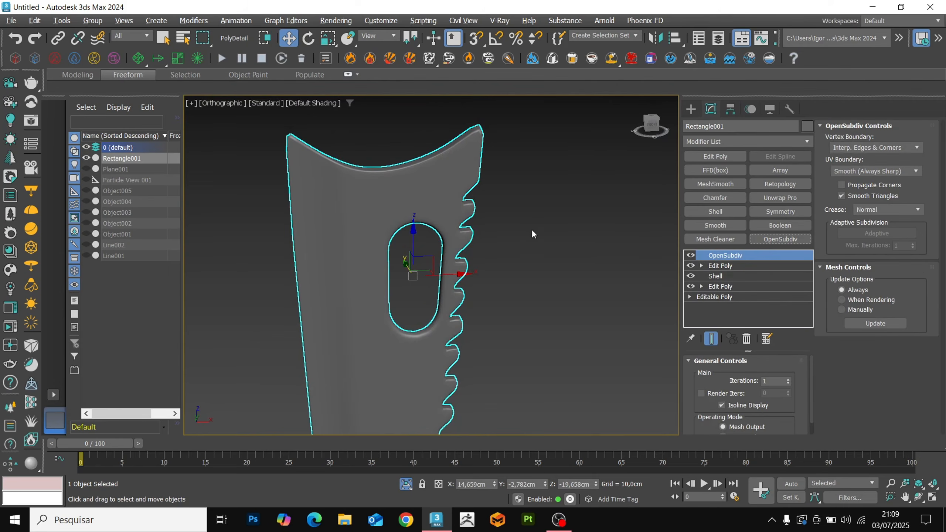
{"action": "middle_click_drag", "start_coordinate": [531, 229], "coordinate": [517, 238]}
Return to the blade's Edit Poly edges and insert a SwiftLoop support loop near the concave upper edge
{"action": "key", "text": "2"}
{"action": "key", "text": "F4"}
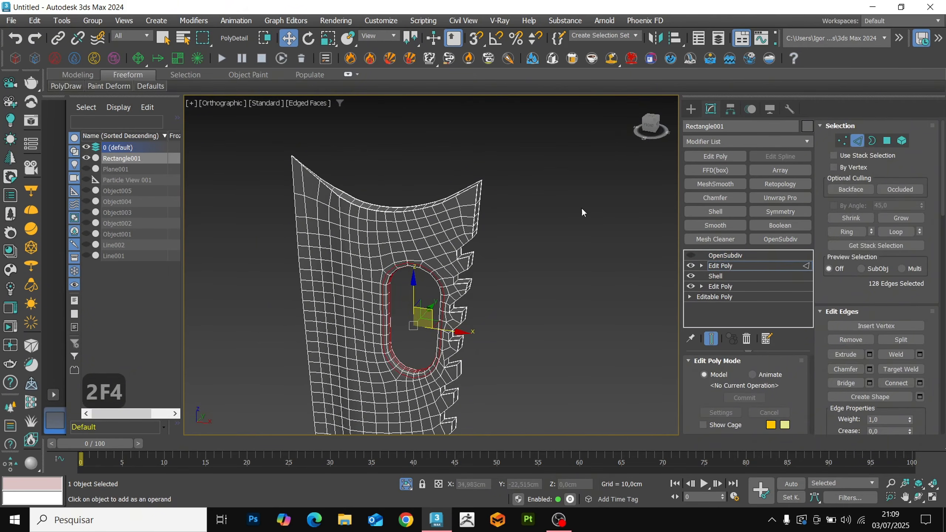
{"action": "key", "text": "alt+1"}
{"action": "scroll", "coordinate": [480, 167], "scroll_direction": "up", "scroll_amount": 6}
{"action": "scroll", "coordinate": [482, 172], "scroll_direction": "down", "scroll_amount": 6}
{"action": "middle_click_drag", "start_coordinate": [488, 317], "coordinate": [497, 209]}
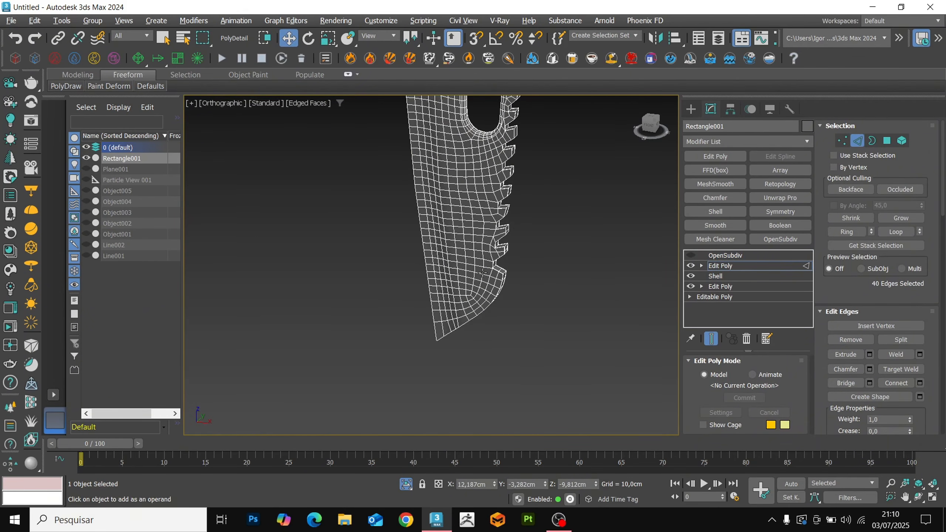
Insert a SwiftLoop support loop close to the curved edge at the blade's tip
{"action": "scroll", "coordinate": [503, 261], "scroll_direction": "up", "scroll_amount": 6}
{"action": "key", "text": "alt+1"}
{"action": "left_click", "coordinate": [516, 302]}
{"action": "right_click", "coordinate": [516, 301]}
{"action": "scroll", "coordinate": [516, 302], "scroll_direction": "down", "scroll_amount": 6}
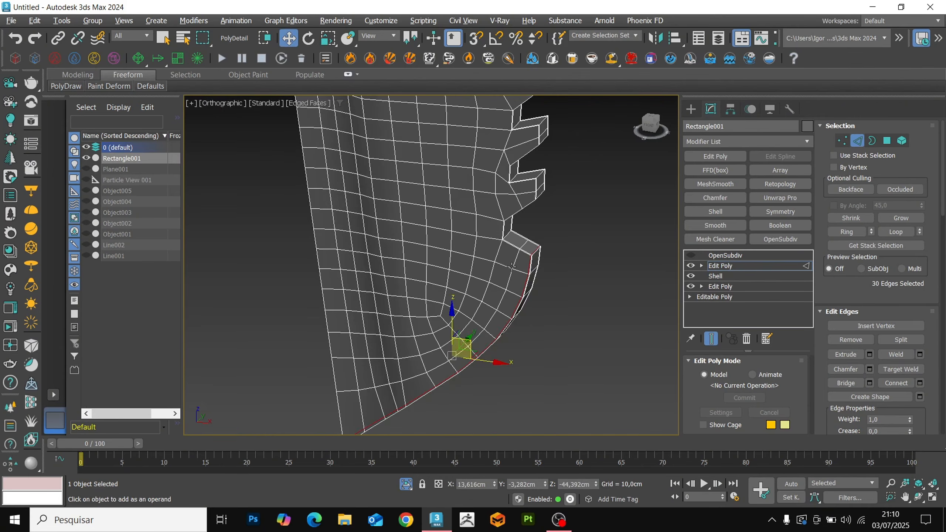
Insert a SwiftLoop support loop along the blade's long smooth cutting edge
{"action": "middle_click_drag", "start_coordinate": [495, 320], "coordinate": [499, 239]}
{"action": "scroll", "coordinate": [409, 381], "scroll_direction": "up", "scroll_amount": 7}
{"action": "key", "text": "alt+1"}
{"action": "left_click", "coordinate": [376, 358]}
{"action": "right_click", "coordinate": [377, 359]}
{"action": "scroll", "coordinate": [390, 389], "scroll_direction": "down", "scroll_amount": 8}
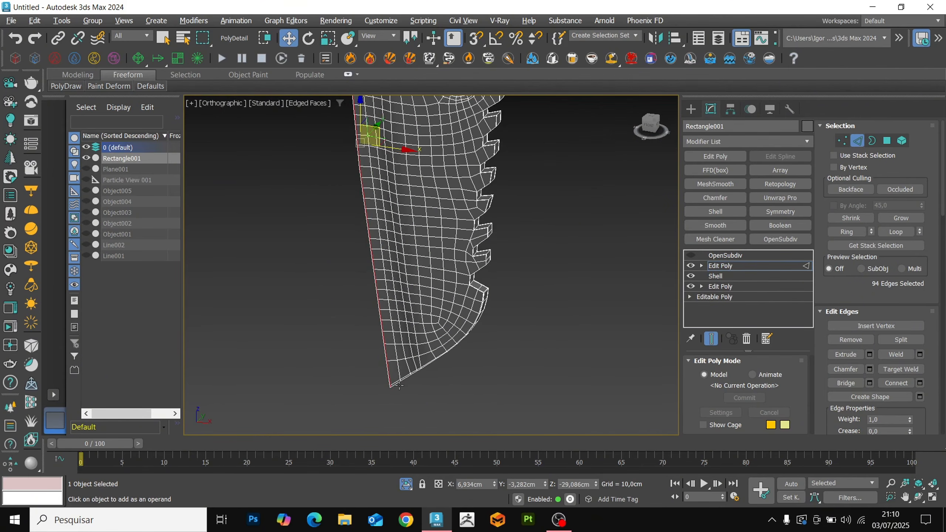
Turn OpenSubdiv back on and examine the smoothed blade in plain shading with nothing selected
{"action": "key", "text": "2"}
{"action": "left_click", "coordinate": [690, 255]}
{"action": "key", "text": "F4"}
{"action": "scroll", "coordinate": [468, 368], "scroll_direction": "down", "scroll_amount": 2}
{"action": "left_click", "coordinate": [468, 367]}
{"action": "middle_click_drag", "start_coordinate": [283, 417], "coordinate": [443, 283]}
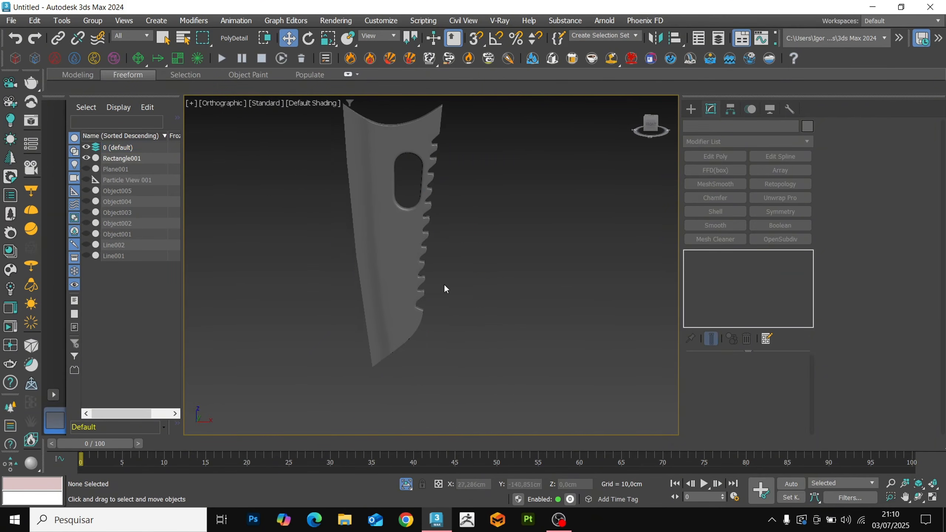
Insert SwiftLoop support loops along the ridge where the blade's taper begins
{"action": "scroll", "coordinate": [425, 284], "scroll_direction": "up", "scroll_amount": 4}
{"action": "left_click", "coordinate": [427, 284]}
{"action": "left_click", "coordinate": [720, 266]}
{"action": "key", "text": "2"}
{"action": "key", "text": "F4"}
{"action": "middle_click_drag", "start_coordinate": [521, 294], "coordinate": [539, 272]}
{"action": "left_click", "coordinate": [691, 255]}
{"action": "key", "text": "F4"}
{"action": "scroll", "coordinate": [384, 380], "scroll_direction": "up", "scroll_amount": 5}
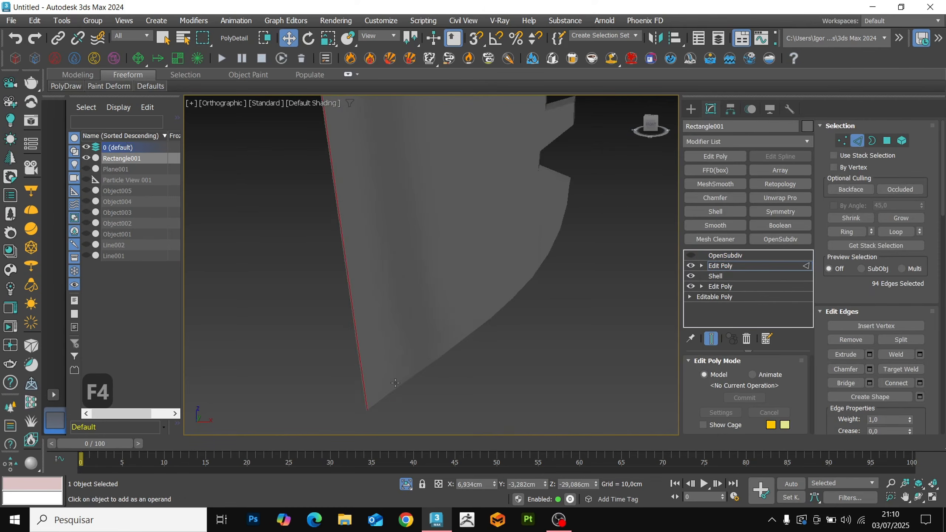
{"action": "key", "text": "F4"}
{"action": "scroll", "coordinate": [410, 365], "scroll_direction": "up", "scroll_amount": 3}
{"action": "key", "text": "alt+1"}
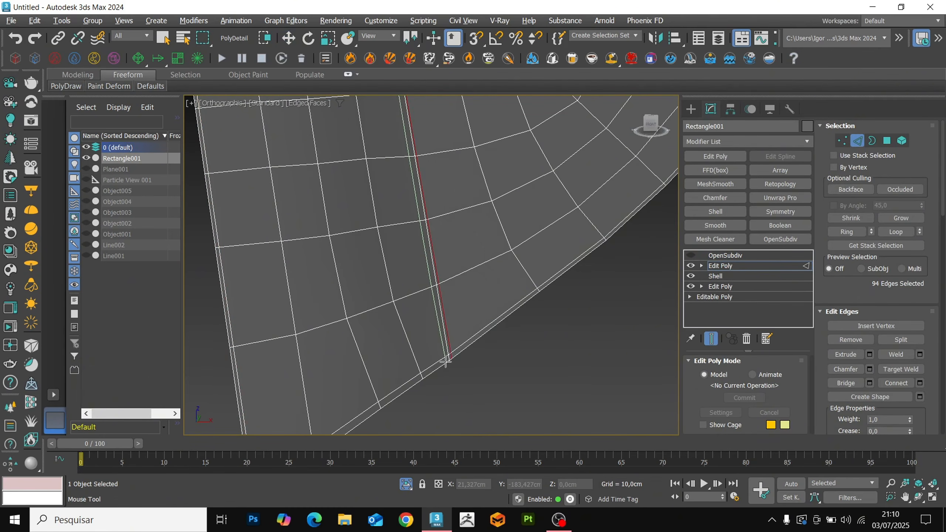
Turn OpenSubdiv back on for the blade and exit isolation to show the whole saw
{"action": "scroll", "coordinate": [447, 362], "scroll_direction": "down", "scroll_amount": 4}
{"action": "key", "text": "2"}
{"action": "left_click", "coordinate": [691, 256]}
{"action": "left_click", "coordinate": [577, 335]}
{"action": "key", "text": "F4"}
{"action": "scroll", "coordinate": [478, 395], "scroll_direction": "down", "scroll_amount": 4}
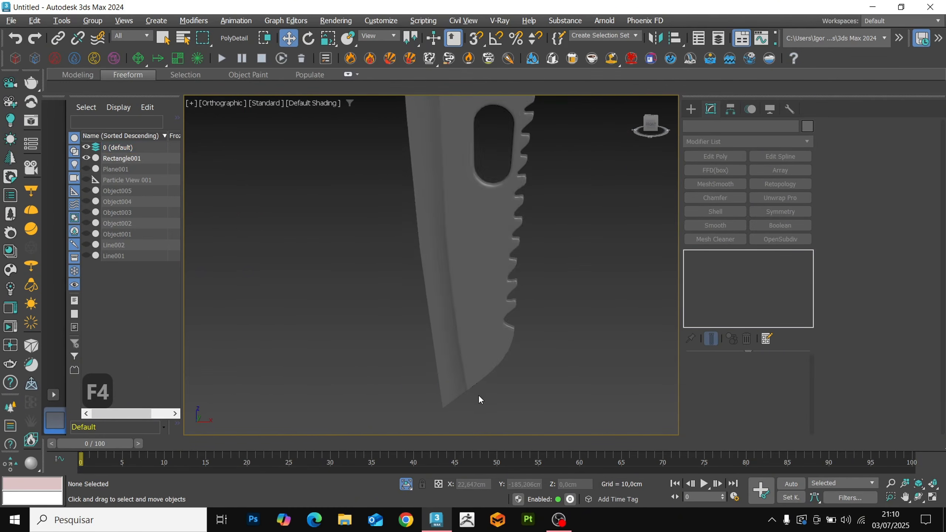
{"action": "key", "text": "f"}
{"action": "key", "text": "z"}
{"action": "key", "text": "alt+q"}
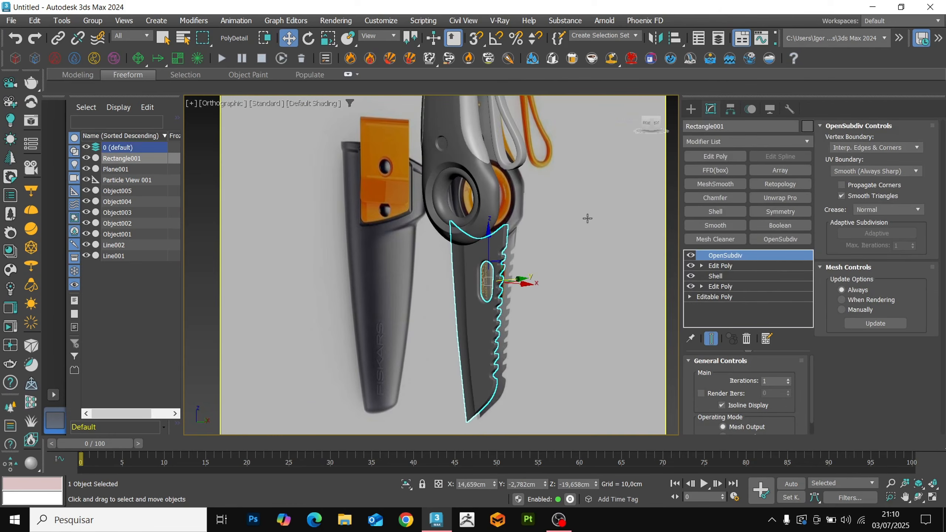
Align the blade to the handle plate Line001 on the Y position only, using Center for both objects
{"action": "left_click", "coordinate": [674, 42]}
{"action": "left_click", "coordinate": [455, 217]}
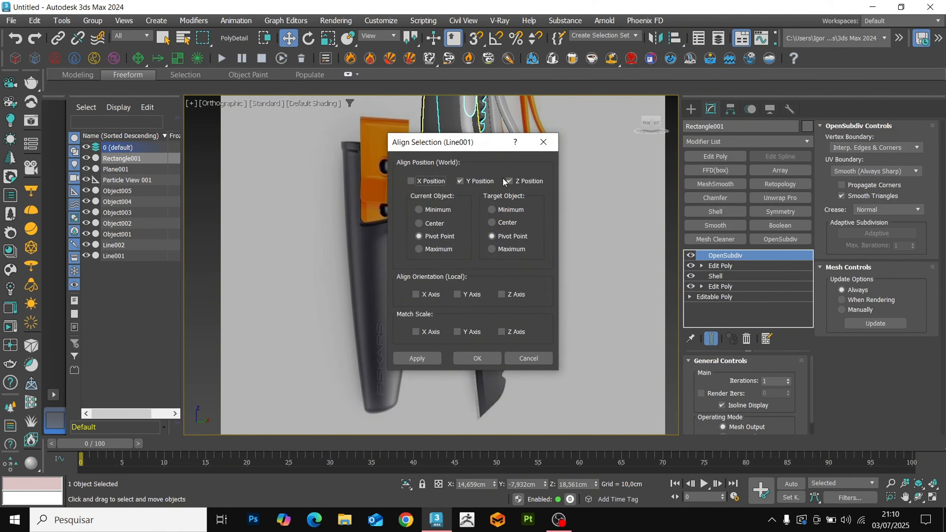
{"action": "left_click", "coordinate": [508, 181]}
{"action": "left_click", "coordinate": [444, 222]}
{"action": "left_click", "coordinate": [499, 223]}
{"action": "left_click_drag", "start_coordinate": [473, 146], "coordinate": [637, 170]}
{"action": "left_click", "coordinate": [645, 382]}
{"action": "middle_click_drag", "start_coordinate": [603, 279], "coordinate": [523, 283], "text": "alt"}
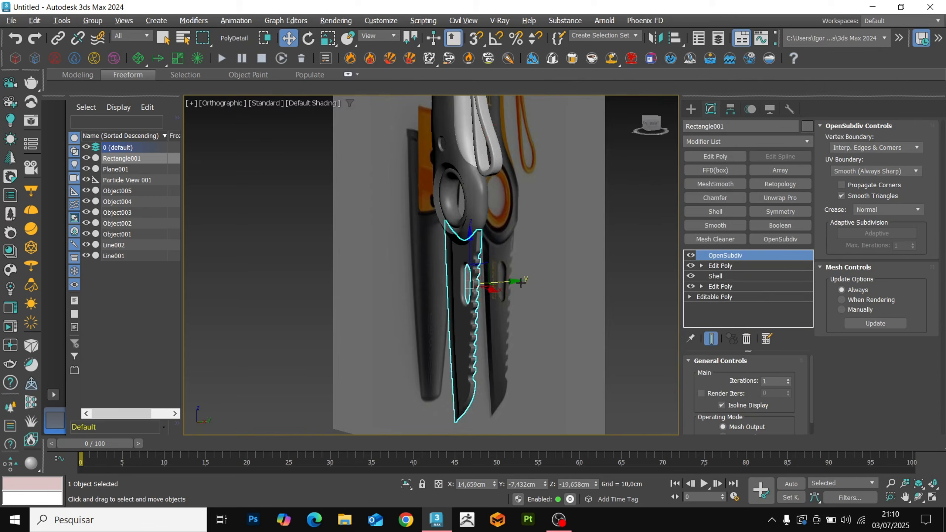
{"action": "key", "text": "f"}
{"action": "key", "text": "z"}
{"action": "key", "text": "F4"}
{"action": "key", "text": "F4"}
Isolate the reference plane to examine the handle's screws, and bring the other objects back
{"action": "scroll", "coordinate": [472, 285], "scroll_direction": "down", "scroll_amount": 2}
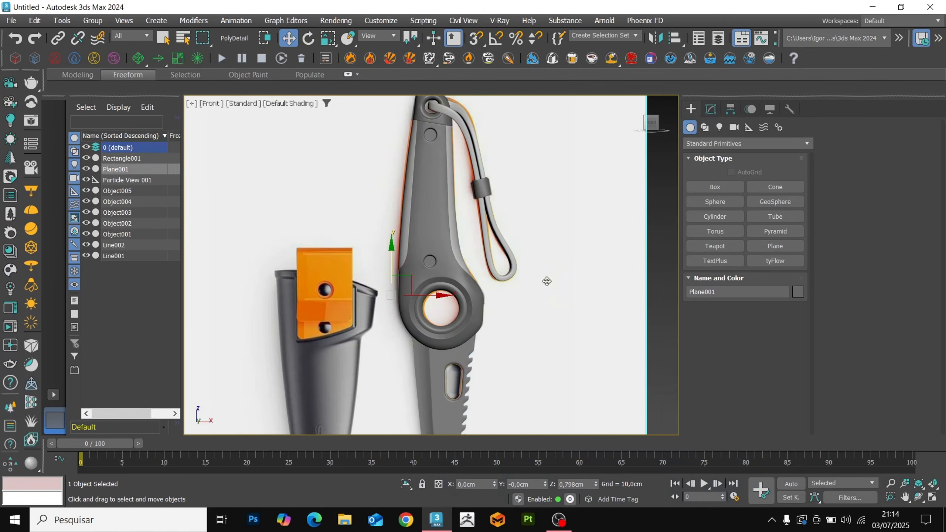
{"action": "key", "text": "alt+q"}
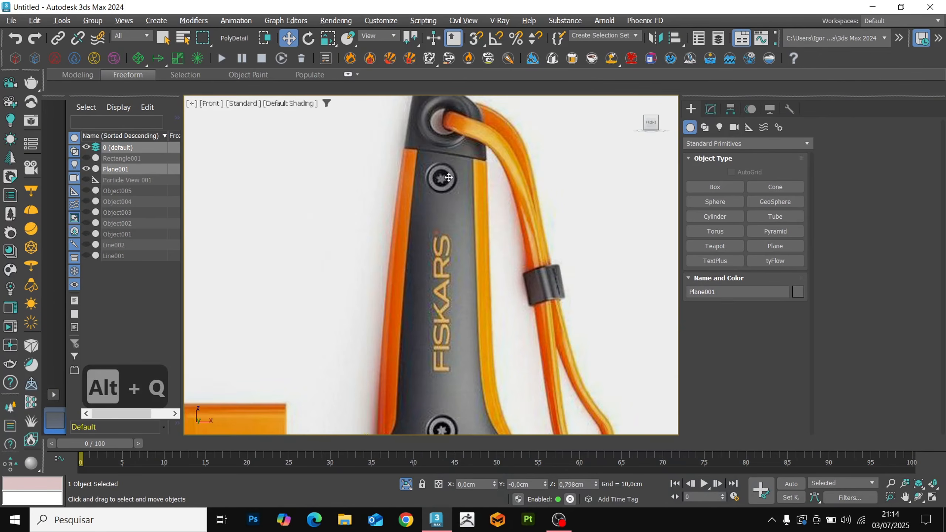
{"action": "scroll", "coordinate": [448, 178], "scroll_direction": "up", "scroll_amount": 5}
{"action": "key", "text": "alt+q"}
Exit isolation and turn off OpenSubdiv and Symmetry on the handle plate Line001 to edit its Edit Poly level
{"action": "left_click", "coordinate": [471, 191]}
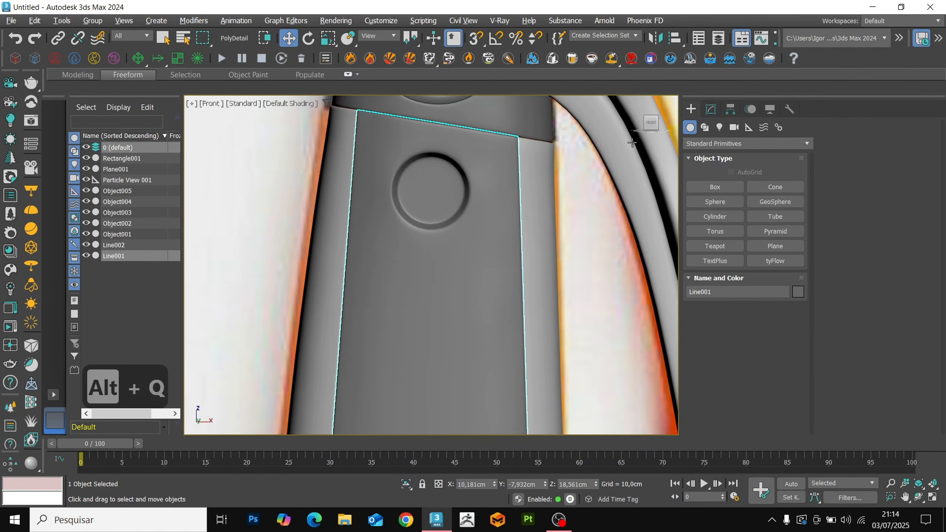
{"action": "left_click", "coordinate": [711, 109]}
{"action": "left_click", "coordinate": [690, 255]}
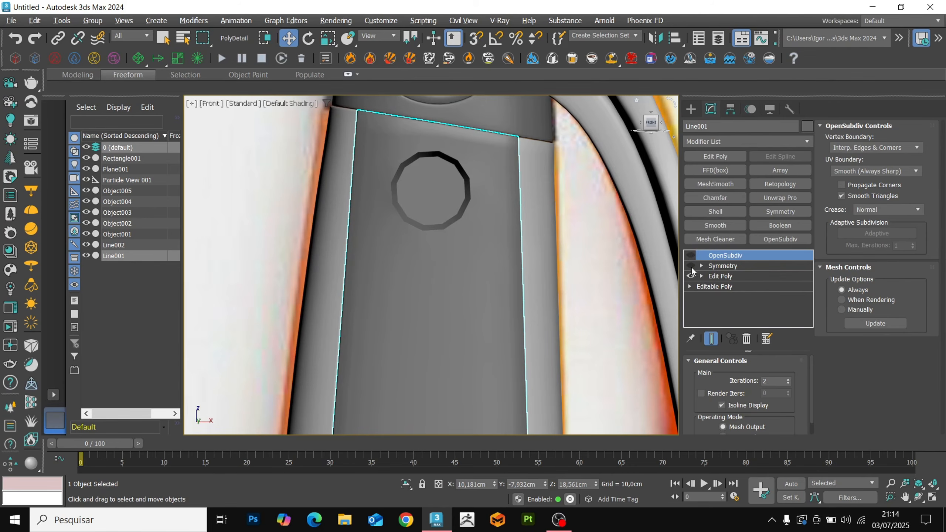
{"action": "left_click", "coordinate": [721, 275]}
{"action": "key", "text": "F4"}
Create a separate shape from the edge loops inside the handle plate's screw recesses
{"action": "scroll", "coordinate": [484, 205], "scroll_direction": "up", "scroll_amount": 6}
{"action": "key", "text": "2"}
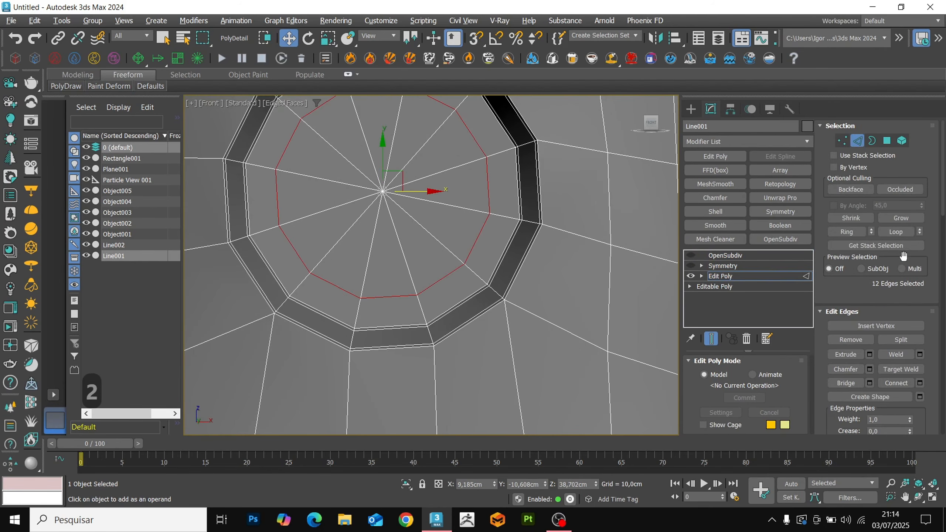
{"action": "right_click", "coordinate": [493, 185]}
{"action": "left_click", "coordinate": [459, 285]}
{"action": "left_click", "coordinate": [461, 280]}
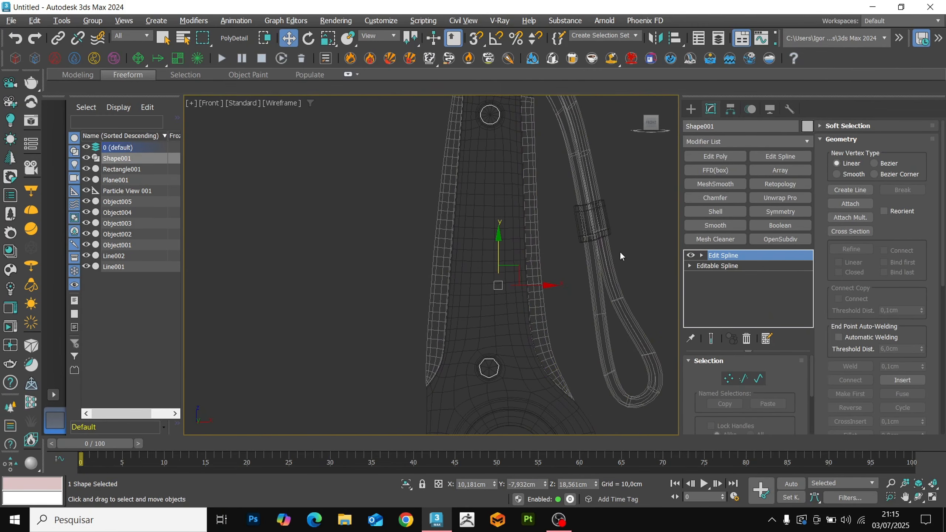
Copy the upper recess's spline onto the lower recess and delete the lower seven-sided spline
{"action": "key", "text": "3"}
{"action": "left_click", "coordinate": [495, 119]}
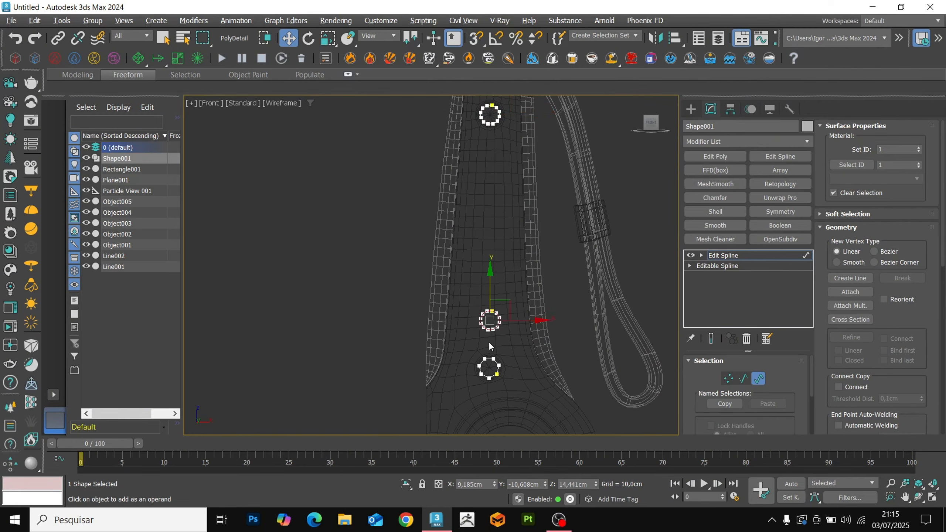
{"action": "scroll", "coordinate": [489, 341], "scroll_direction": "up", "scroll_amount": 5}
{"action": "left_click", "coordinate": [469, 310]}
{"action": "scroll", "coordinate": [468, 313], "scroll_direction": "up", "scroll_amount": 5}
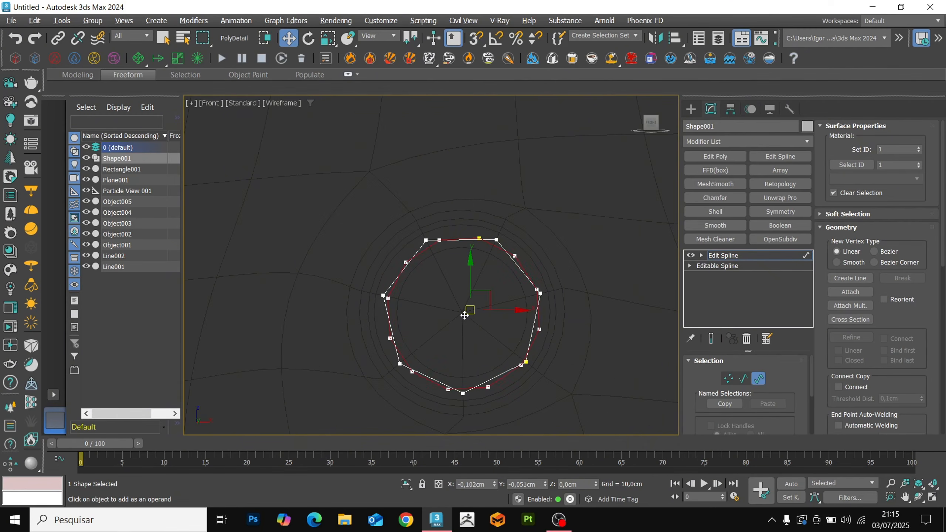
{"action": "key", "text": "Delete"}
Reduce the splines' rectangular rendering length and width to form thin rings inside the screw recesses
{"action": "left_click", "coordinate": [717, 266]}
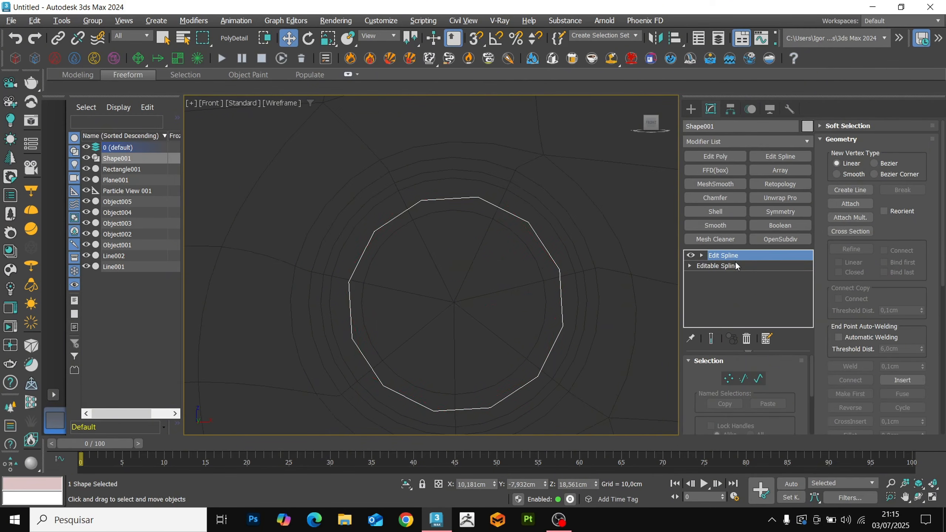
{"action": "left_click", "coordinate": [711, 338]}
{"action": "key", "text": "F3"}
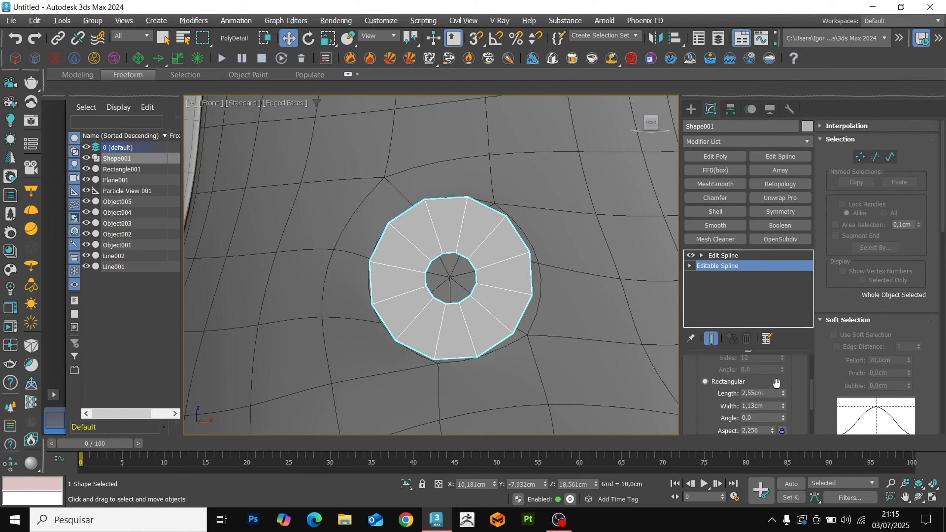
{"action": "left_click_drag", "start_coordinate": [783, 406], "coordinate": [778, 441]}
{"action": "middle_click_drag", "start_coordinate": [472, 295], "coordinate": [506, 316], "text": "alt"}
{"action": "left_click_drag", "start_coordinate": [783, 393], "coordinate": [777, 442]}
{"action": "left_click", "coordinate": [736, 256]}
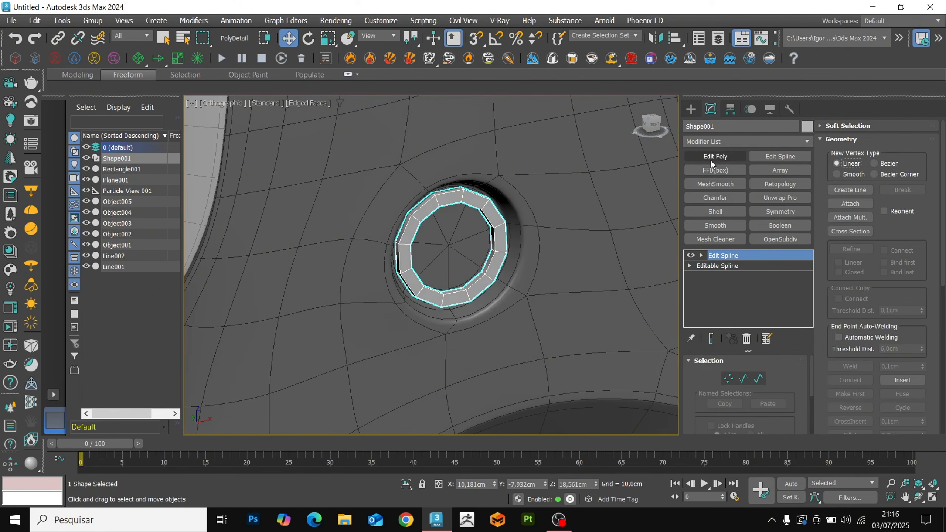
Add Edit Poly to the screw rings and chamfer all their circular edge loops
{"action": "left_click", "coordinate": [710, 160]}
{"action": "key", "text": "2"}
{"action": "scroll", "coordinate": [502, 245], "scroll_direction": "up", "scroll_amount": 4}
{"action": "left_click", "coordinate": [487, 237]}
{"action": "double_click", "coordinate": [486, 238]}
{"action": "key", "text": "F3"}
{"action": "middle_click_drag", "start_coordinate": [478, 277], "coordinate": [505, 231]}
{"action": "scroll", "coordinate": [504, 231], "scroll_direction": "up", "scroll_amount": 2}
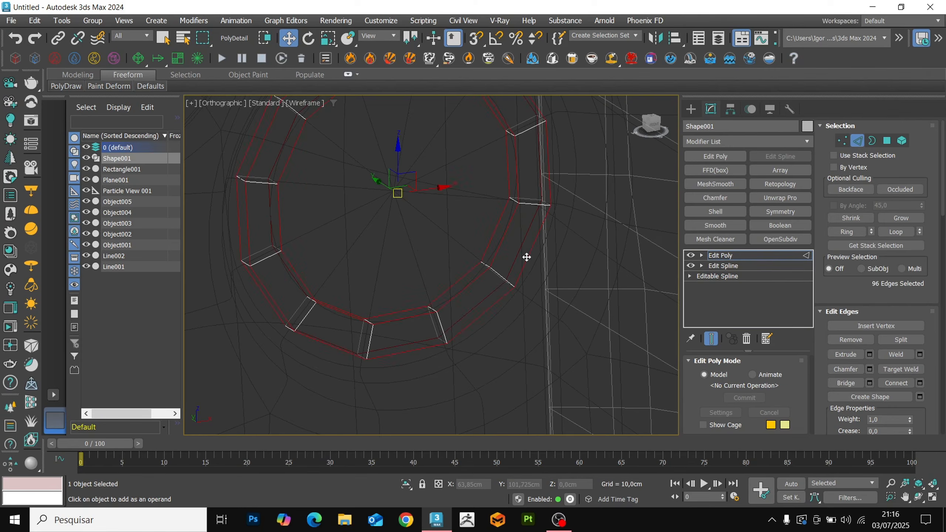
{"action": "key", "text": "F3"}
{"action": "key", "text": "F3"}
{"action": "key", "text": "F3"}
{"action": "key", "text": "ctrl+shift+c"}
{"action": "scroll", "coordinate": [522, 233], "scroll_direction": "up", "scroll_amount": 4}
{"action": "left_click", "coordinate": [438, 391]}
{"action": "scroll", "coordinate": [505, 266], "scroll_direction": "down", "scroll_amount": 7}
Add OpenSubdiv with 2 iterations to the screw rings and hide the edged-faces display
{"action": "left_click", "coordinate": [726, 255]}
{"action": "left_click", "coordinate": [773, 242]}
{"action": "key", "text": "F4"}
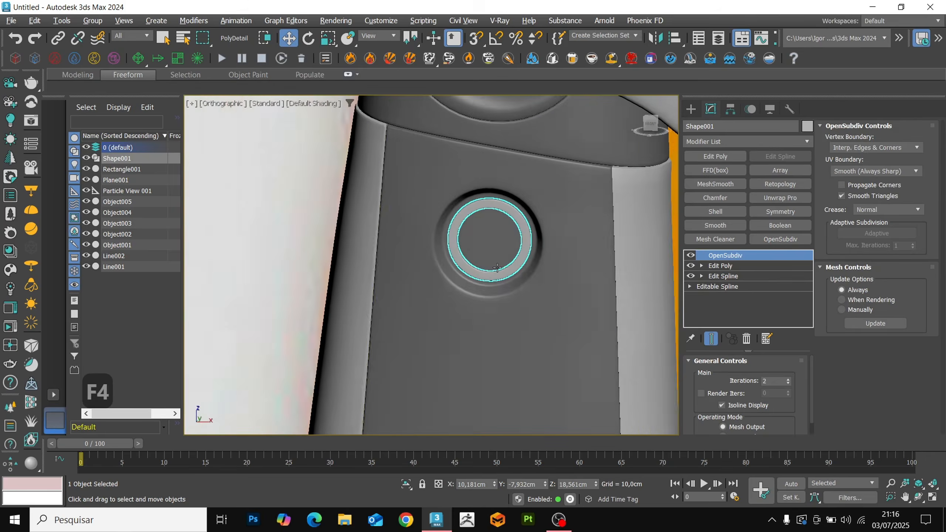
Isolate the reference plane and draw a six-pointed Star spline over the lower screw's star
{"action": "key", "text": "f"}
{"action": "left_click", "coordinate": [316, 291]}
{"action": "key", "text": "alt+q"}
{"action": "scroll", "coordinate": [443, 316], "scroll_direction": "up", "scroll_amount": 6}
{"action": "left_click", "coordinate": [691, 108]}
{"action": "middle_click_drag", "start_coordinate": [653, 241], "coordinate": [635, 249]}
{"action": "left_click", "coordinate": [705, 128]}
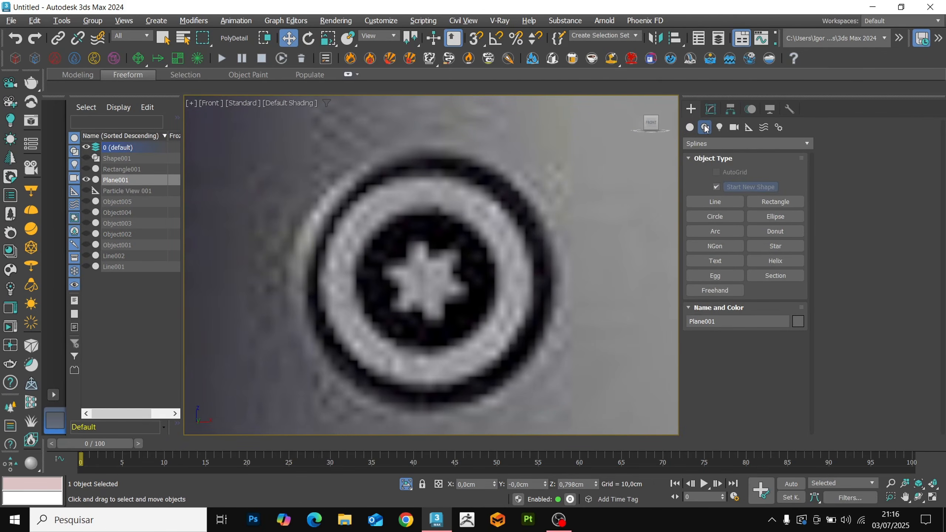
{"action": "left_click", "coordinate": [775, 246]}
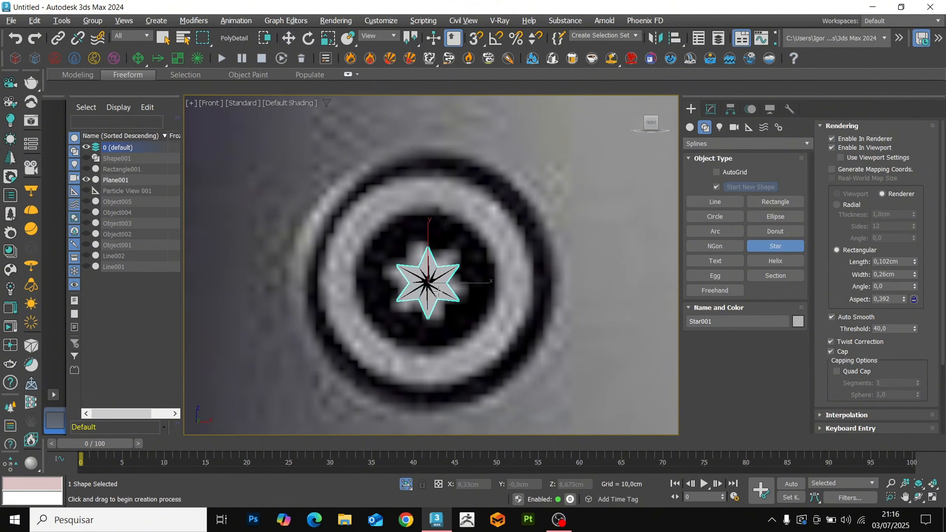
{"action": "left_click_drag", "start_coordinate": [455, 295], "coordinate": [454, 296]}
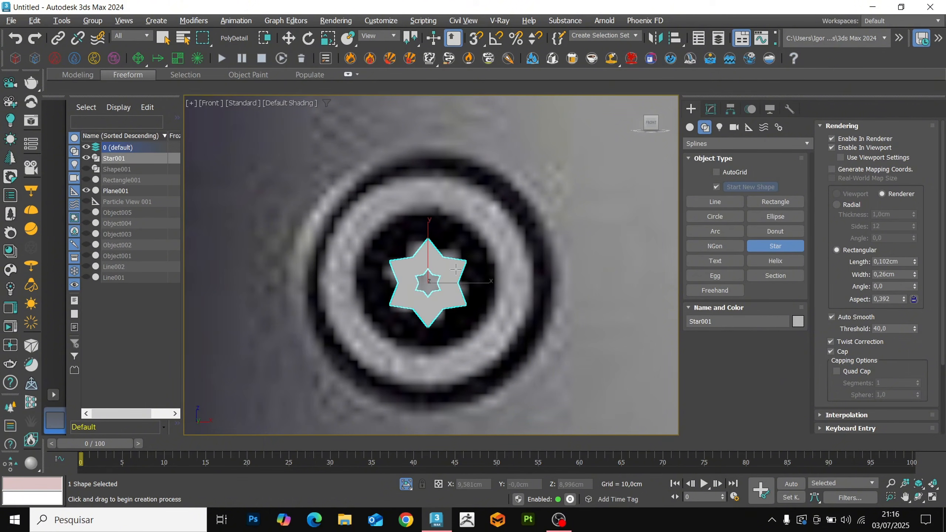
Fit the star to the reference by moving, rotating and scaling it, and convert it to Editable Poly
{"action": "key", "text": "e"}
{"action": "key", "text": "w"}
{"action": "mouse_move", "coordinate": [432, 285]}
{"action": "left_mouse_down"}
{"action": "mouse_move", "coordinate": [539, 285]}
{"action": "mouse_move", "coordinate": [429, 283]}
{"action": "left_mouse_up"}
{"action": "left_click", "coordinate": [711, 109]}
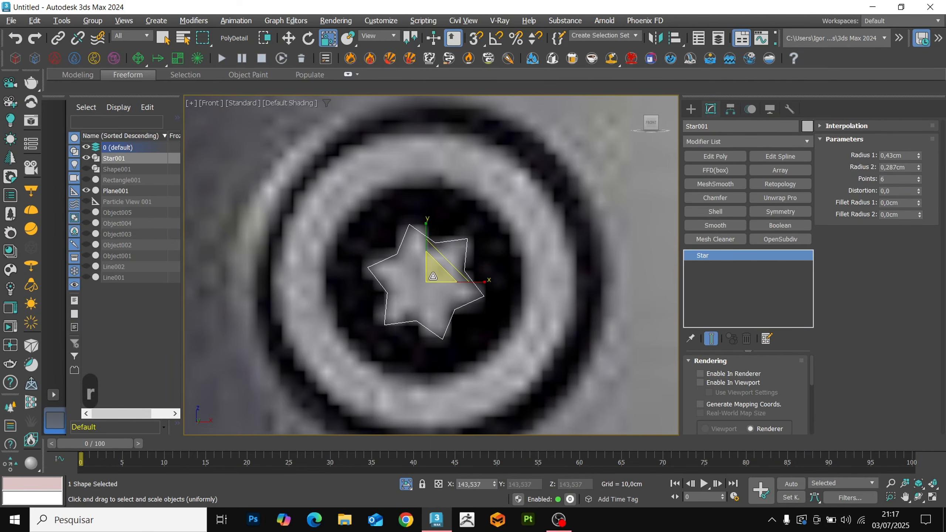
{"action": "scroll", "coordinate": [437, 285], "scroll_direction": "down", "scroll_amount": 2}
{"action": "key", "text": "ctrl+t"}
Isolate the star with the screw rings and detach the lower ring as a separate object
{"action": "key", "text": "alt+q"}
{"action": "key", "text": "alt+q"}
{"action": "left_click", "coordinate": [495, 281], "text": "ctrl"}
{"action": "key", "text": "alt+q"}
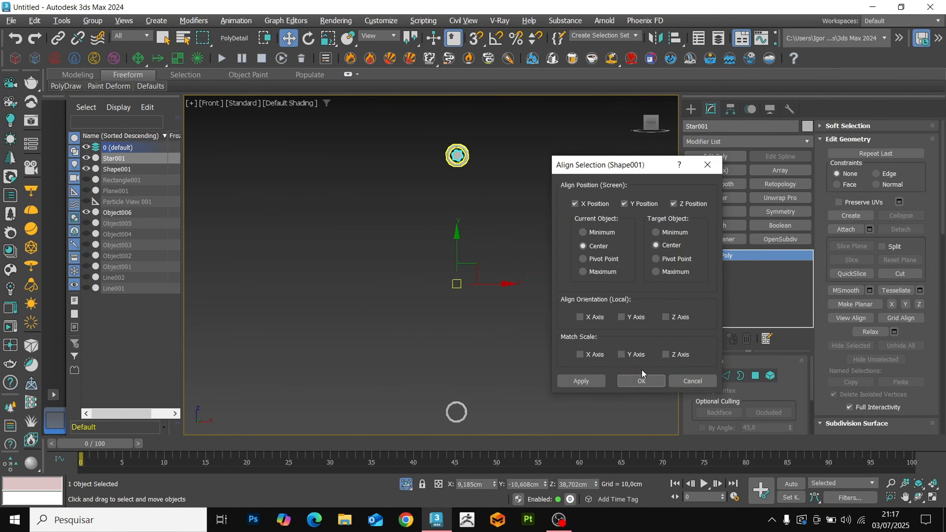
Align the star to the upper ring on X, Y and Z using Center for both, and copy it downward
{"action": "left_click", "coordinate": [642, 378]}
{"action": "left_click_drag", "start_coordinate": [457, 127], "coordinate": [457, 264], "text": "shift"}
{"action": "left_click", "coordinate": [474, 307]}
Align the copied star to the lower ring's center, and attach the stars together and the rings together
{"action": "left_click", "coordinate": [675, 39]}
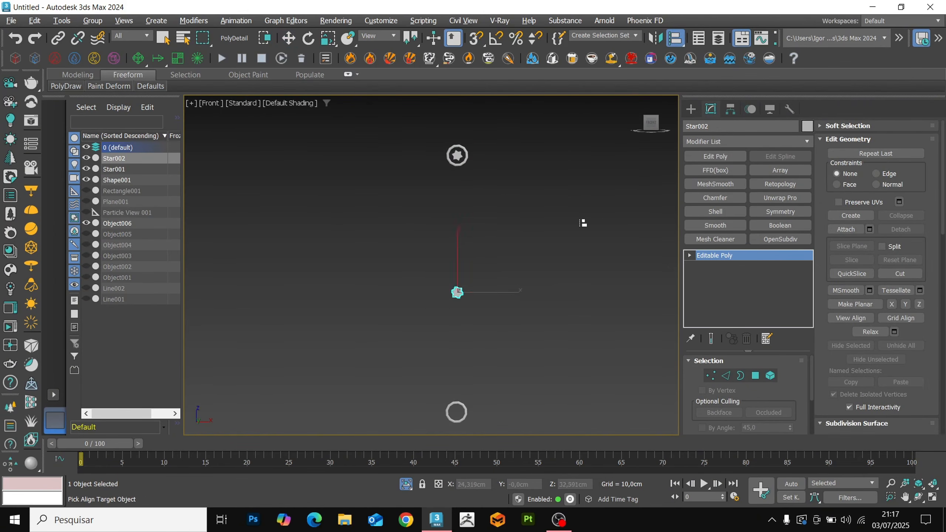
{"action": "middle_click_drag", "start_coordinate": [585, 222], "coordinate": [589, 178]}
{"action": "left_click", "coordinate": [470, 374]}
{"action": "left_click", "coordinate": [642, 379]}
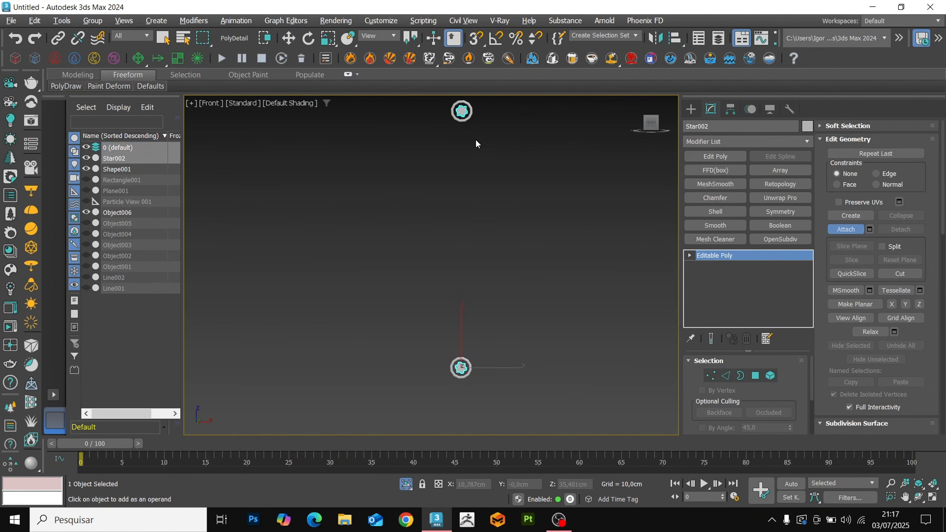
{"action": "key", "text": "w"}
{"action": "scroll", "coordinate": [465, 378], "scroll_direction": "up", "scroll_amount": 7}
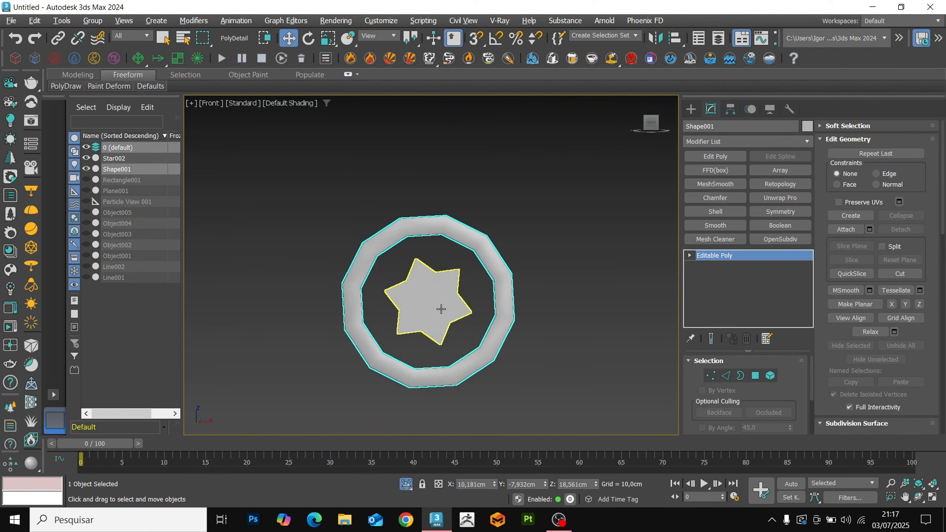
Add a Shell modifier with a 0,066 cm outer amount to the stars and exit isolation
{"action": "left_click", "coordinate": [441, 310]}
{"action": "scroll", "coordinate": [436, 295], "scroll_direction": "up", "scroll_amount": 4}
{"action": "middle_click_drag", "start_coordinate": [441, 299], "coordinate": [495, 306], "text": "alt"}
{"action": "left_click", "coordinate": [715, 212]}
{"action": "mouse_move", "coordinate": [788, 393]}
{"action": "left_mouse_down"}
{"action": "mouse_move", "coordinate": [774, 482]}
{"action": "mouse_move", "coordinate": [787, 389]}
{"action": "left_mouse_up"}
{"action": "key", "text": "alt+q"}
{"action": "middle_click_drag", "start_coordinate": [484, 304], "coordinate": [546, 260], "text": "alt"}
{"action": "key", "text": "F4"}
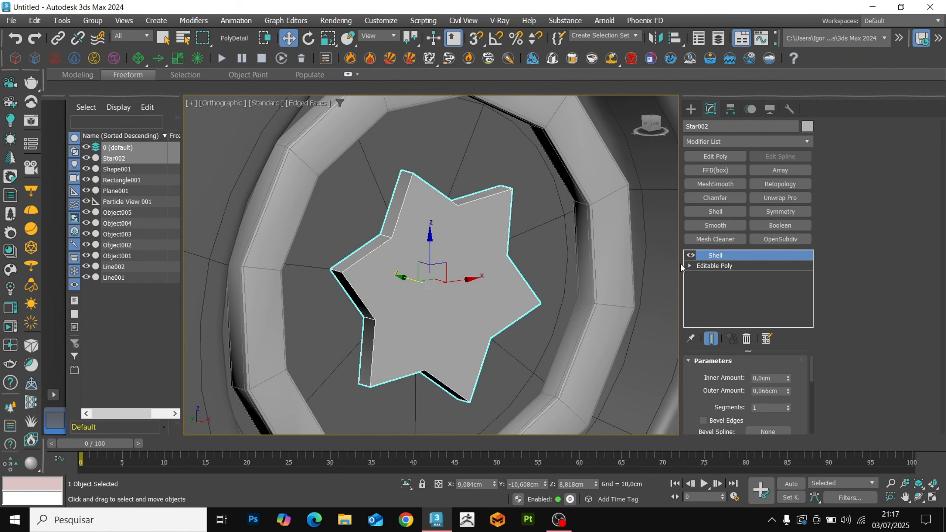
Connect and cut between opposite vertices of the lower star to divide its face into quads
{"action": "key", "text": "1"}
{"action": "key", "text": "F3"}
{"action": "key", "text": "ctrl+shift+e"}
{"action": "left_click", "coordinate": [413, 367]}
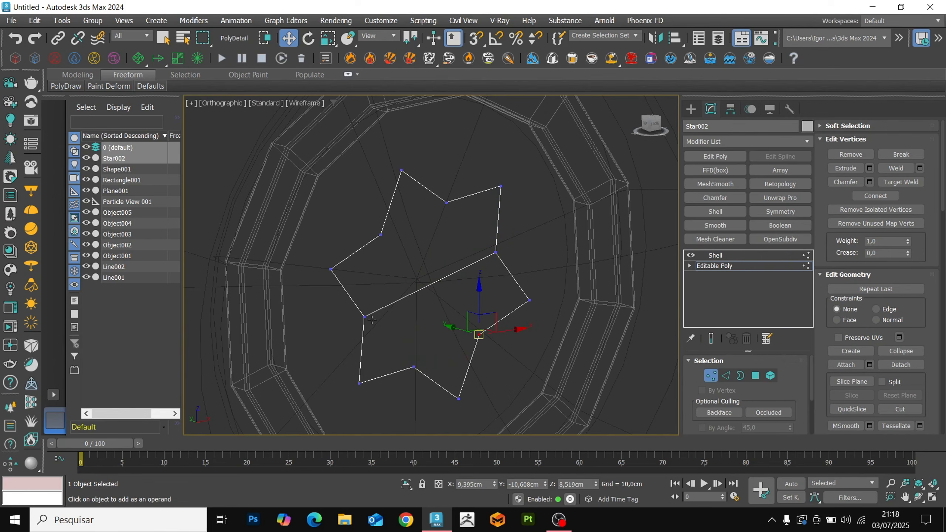
{"action": "left_click", "coordinate": [365, 317], "text": "ctrl"}
{"action": "key", "text": "alt+c"}
{"action": "left_click", "coordinate": [380, 234]}
{"action": "left_click", "coordinate": [414, 367]}
{"action": "right_click", "coordinate": [417, 364]}
{"action": "left_click", "coordinate": [479, 334]}
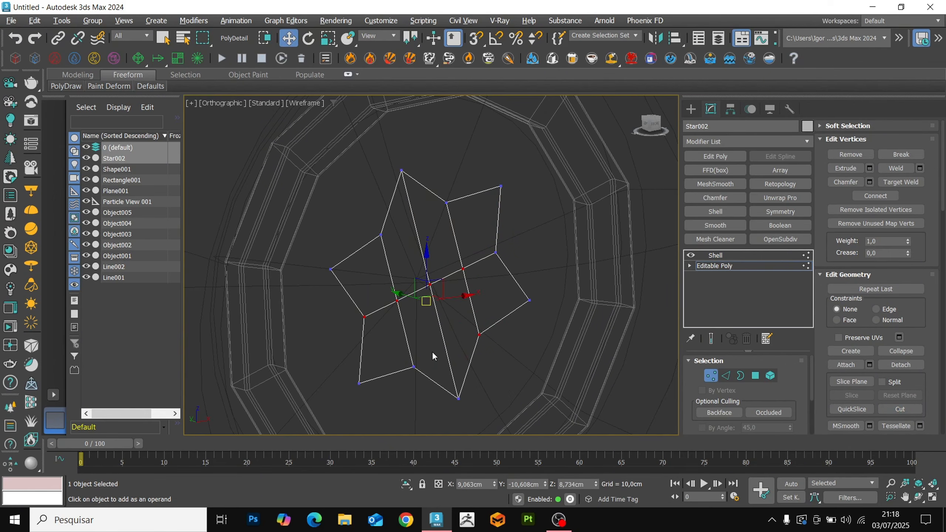
Divide the upper star's face into quads by connecting and cutting between its opposite vertices
{"action": "scroll", "coordinate": [479, 298], "scroll_direction": "down", "scroll_amount": 6}
{"action": "scroll", "coordinate": [479, 298], "scroll_direction": "up", "scroll_amount": 4}
{"action": "key", "text": "alt+c"}
{"action": "left_click", "coordinate": [430, 239]}
{"action": "left_click", "coordinate": [430, 239]}
{"action": "left_click", "coordinate": [454, 332], "text": "ctrl"}
{"action": "key", "text": "ctrl+shift+e"}
{"action": "left_click", "coordinate": [407, 354]}
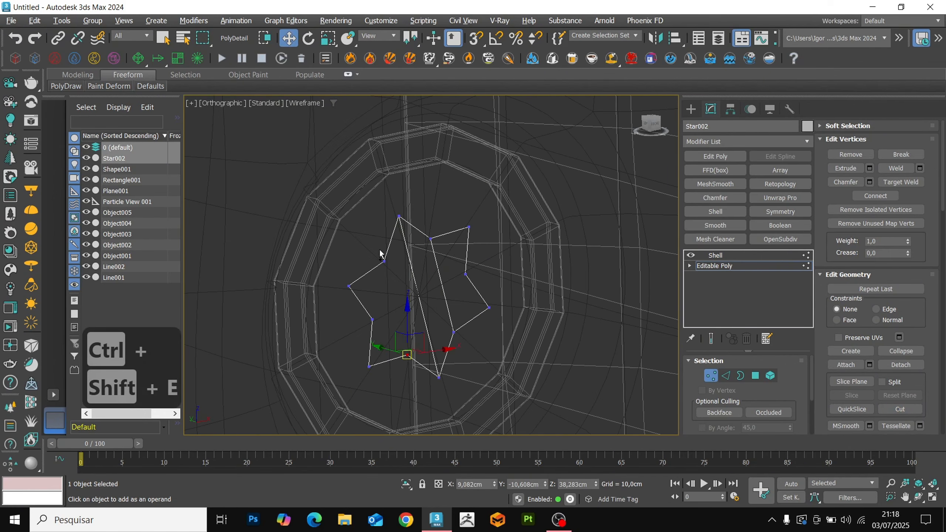
{"action": "left_click", "coordinate": [384, 261], "text": "ctrl"}
{"action": "key", "text": "ctrl+shift+e"}
{"action": "key", "text": "alt+c"}
{"action": "left_click", "coordinate": [372, 319]}
{"action": "left_click", "coordinate": [465, 274]}
Add a Chamfer modifier above the stars' Shell and reduce its amount to a narrow edge bevel
{"action": "left_click", "coordinate": [715, 255]}
{"action": "key", "text": "F3"}
{"action": "left_click", "coordinate": [715, 198]}
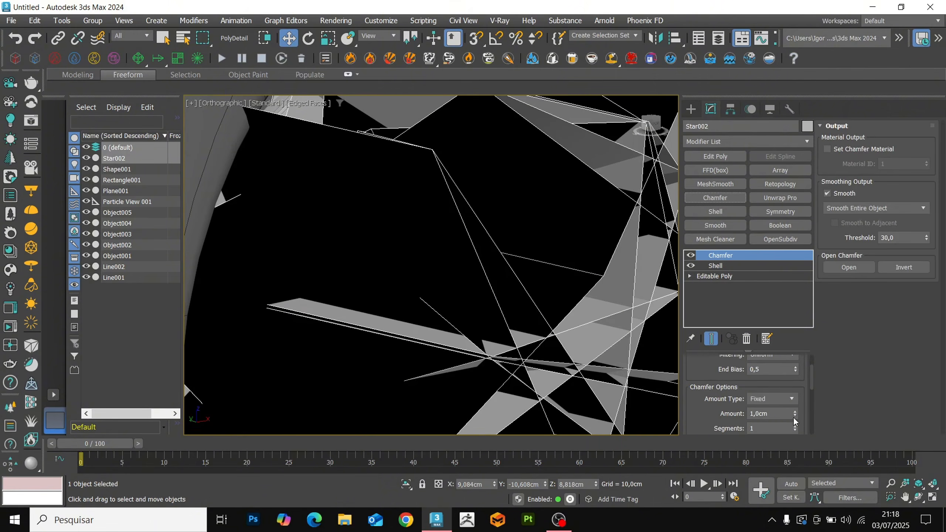
{"action": "scroll", "coordinate": [793, 417], "scroll_direction": "down", "scroll_amount": 1}
{"action": "right_click", "coordinate": [794, 399]}
{"action": "left_click_drag", "start_coordinate": [794, 399], "coordinate": [794, 389]}
{"action": "key", "text": "F3"}
{"action": "key", "text": "F3"}
{"action": "scroll", "coordinate": [443, 294], "scroll_direction": "down", "scroll_amount": 5}
{"action": "middle_click_drag", "start_coordinate": [443, 294], "coordinate": [427, 295], "text": "alt"}
{"action": "scroll", "coordinate": [428, 294], "scroll_direction": "up", "scroll_amount": 3}
Add OpenSubdiv to the chamfered stars and hide the edged-faces display
{"action": "left_click", "coordinate": [768, 242]}
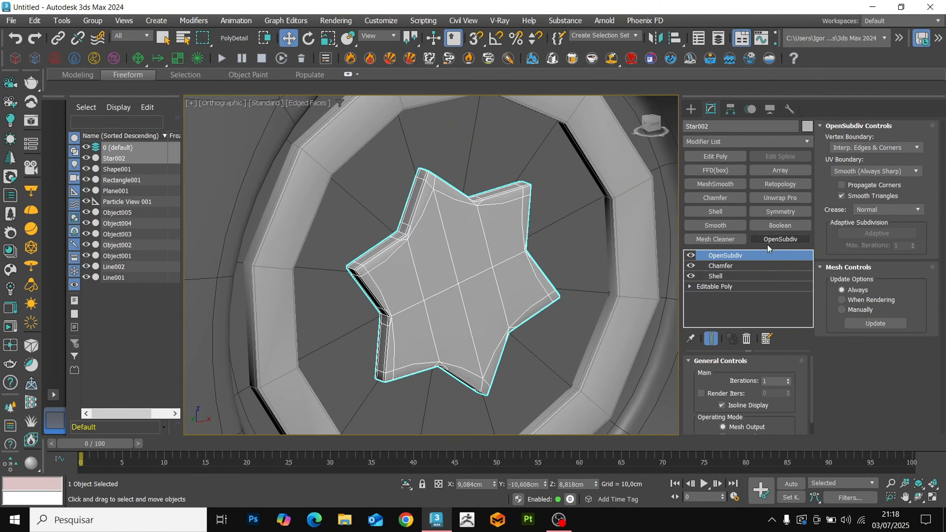
{"action": "key", "text": "F4"}
{"action": "scroll", "coordinate": [484, 283], "scroll_direction": "down", "scroll_amount": 6}
{"action": "middle_click_drag", "start_coordinate": [484, 283], "coordinate": [503, 281], "text": "alt"}
Add OpenSubdiv with 2 iterations to the attached screw rings and check the screws from the side
{"action": "left_click", "coordinate": [593, 246]}
{"action": "left_click", "coordinate": [780, 239]}
{"action": "left_click", "coordinate": [788, 379]}
{"action": "key", "text": "F4"}
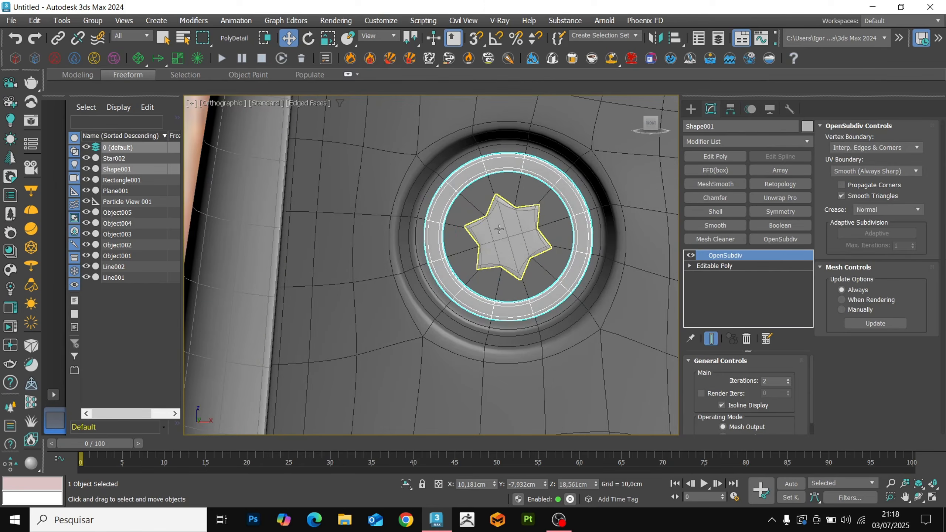
{"action": "key", "text": "F4"}
{"action": "scroll", "coordinate": [499, 229], "scroll_direction": "down", "scroll_amount": 8}
{"action": "middle_click_drag", "start_coordinate": [495, 231], "coordinate": [514, 226], "text": "alt"}
{"action": "scroll", "coordinate": [495, 220], "scroll_direction": "up", "scroll_amount": 4}
{"action": "scroll", "coordinate": [491, 221], "scroll_direction": "down", "scroll_amount": 3}
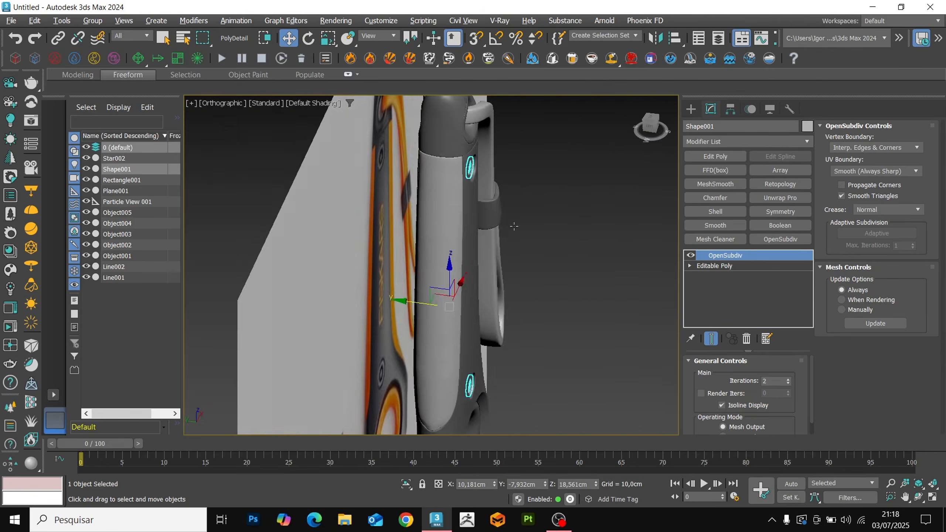
{"action": "key", "text": "F3"}
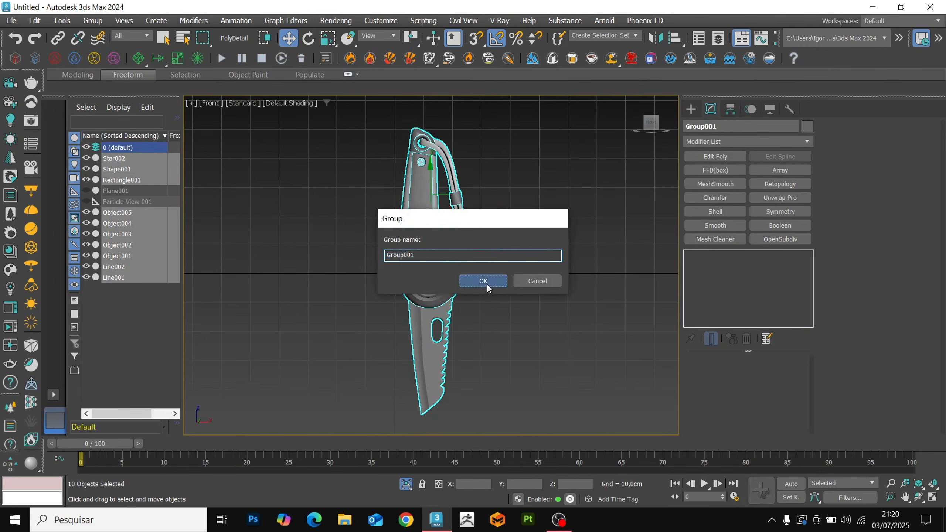
Group all the saw's parts and rotate the group into a horizontal position
{"action": "left_click", "coordinate": [486, 283]}
{"action": "key", "text": "e"}
{"action": "mouse_move", "coordinate": [430, 238]}
{"action": "left_mouse_down"}
{"action": "mouse_move", "coordinate": [429, 193]}
{"action": "mouse_move", "coordinate": [433, 233]}
{"action": "left_mouse_up"}
{"action": "key", "text": "w"}
Tilt the saw group to about -88,66 degrees on X so it lies flat, and deselect it
{"action": "scroll", "coordinate": [429, 253], "scroll_direction": "up", "scroll_amount": 2}
{"action": "middle_click_drag", "start_coordinate": [426, 271], "coordinate": [501, 262]}
{"action": "key", "text": "e"}
{"action": "key", "text": "a"}
{"action": "left_click_drag", "start_coordinate": [543, 226], "coordinate": [506, 217]}
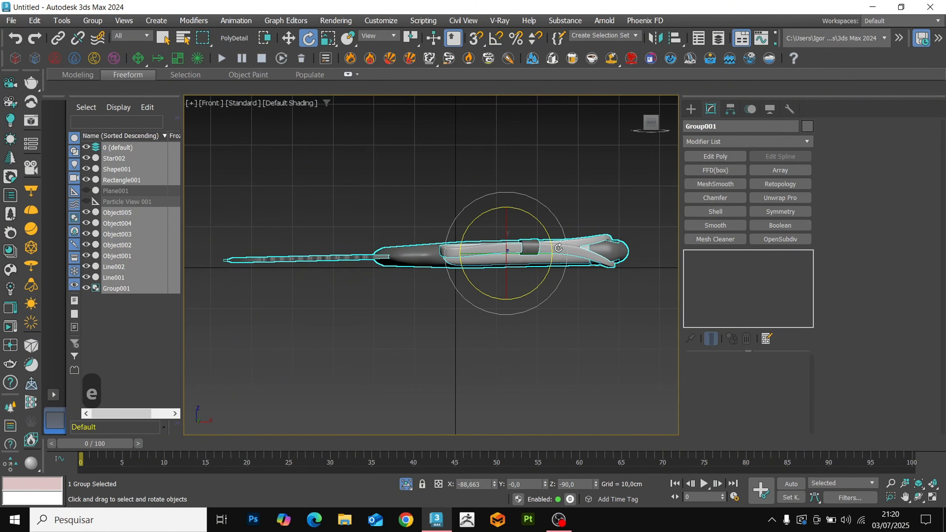
{"action": "left_click", "coordinate": [499, 344]}
Create a floor plane about 379 cm long and 476 cm wide around the saw in the top view
{"action": "key", "text": "t"}
{"action": "key", "text": "z"}
{"action": "scroll", "coordinate": [418, 327], "scroll_direction": "up", "scroll_amount": 3}
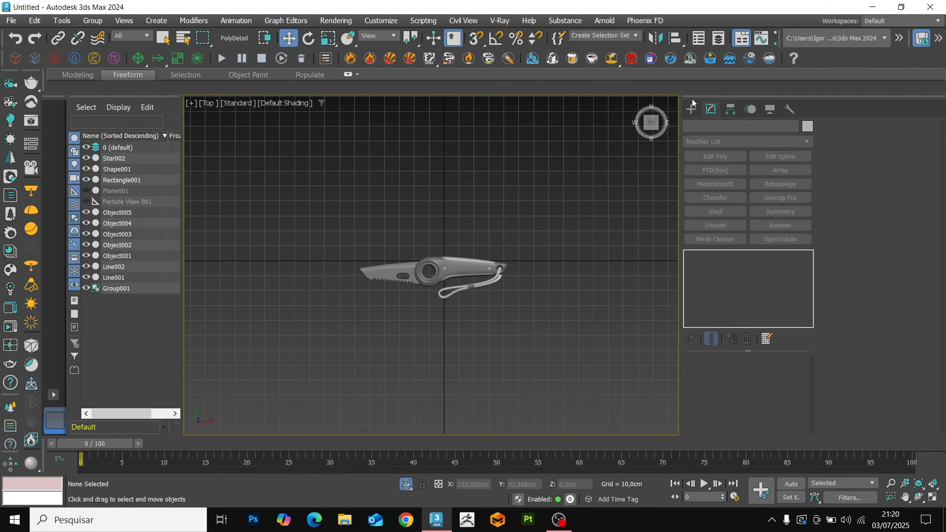
{"action": "left_click", "coordinate": [691, 109]}
{"action": "left_click", "coordinate": [690, 128]}
{"action": "left_click", "coordinate": [774, 246]}
{"action": "left_click_drag", "start_coordinate": [274, 143], "coordinate": [635, 434]}
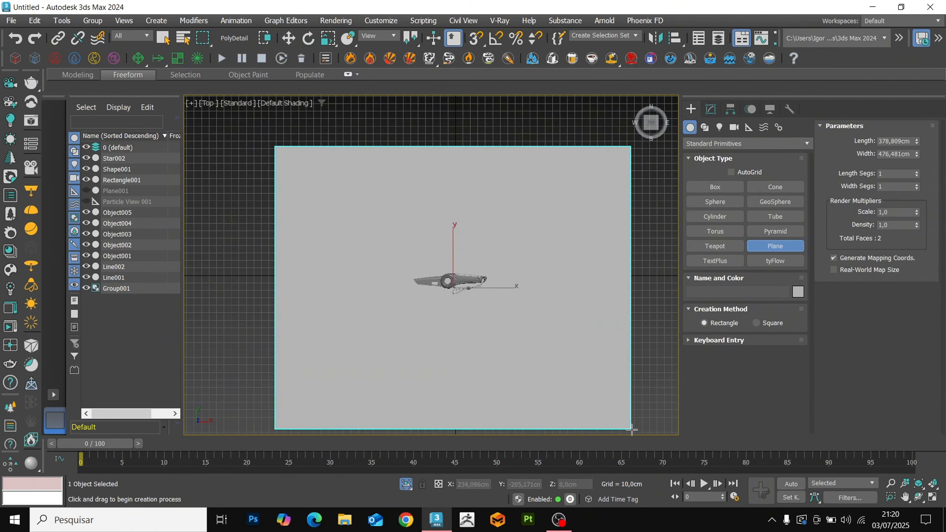
{"action": "key", "text": "w"}
Show the saw in a gridless full-screen perspective view with High Quality shading and Edged Faces
{"action": "middle_click_drag", "start_coordinate": [520, 328], "coordinate": [441, 273], "text": "alt"}
{"action": "scroll", "coordinate": [442, 273], "scroll_direction": "up", "scroll_amount": 3}
{"action": "key", "text": "ctrl+x"}
{"action": "key", "text": "alt+x"}
{"action": "key", "text": "g"}
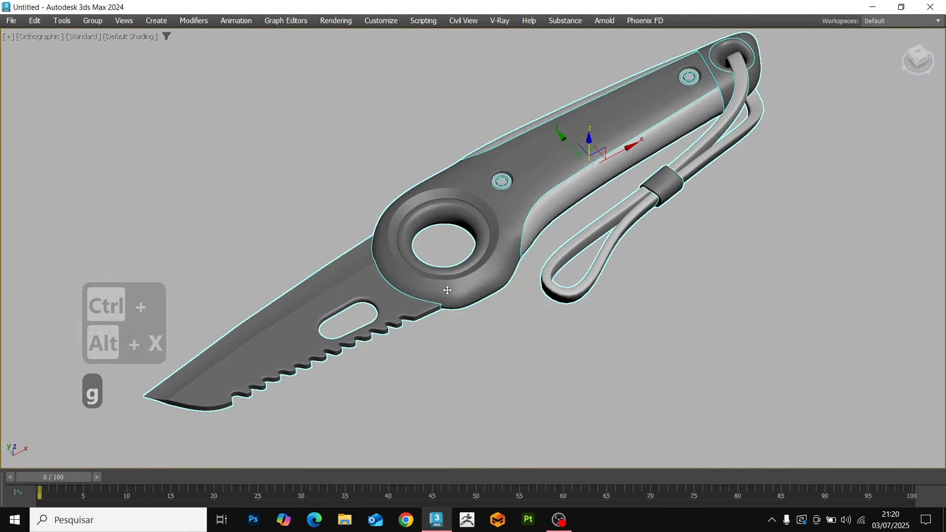
{"action": "scroll", "coordinate": [566, 323], "scroll_direction": "down", "scroll_amount": 1}
{"action": "middle_click_drag", "start_coordinate": [565, 284], "coordinate": [715, 326], "text": "alt"}
{"action": "key", "text": "F4"}
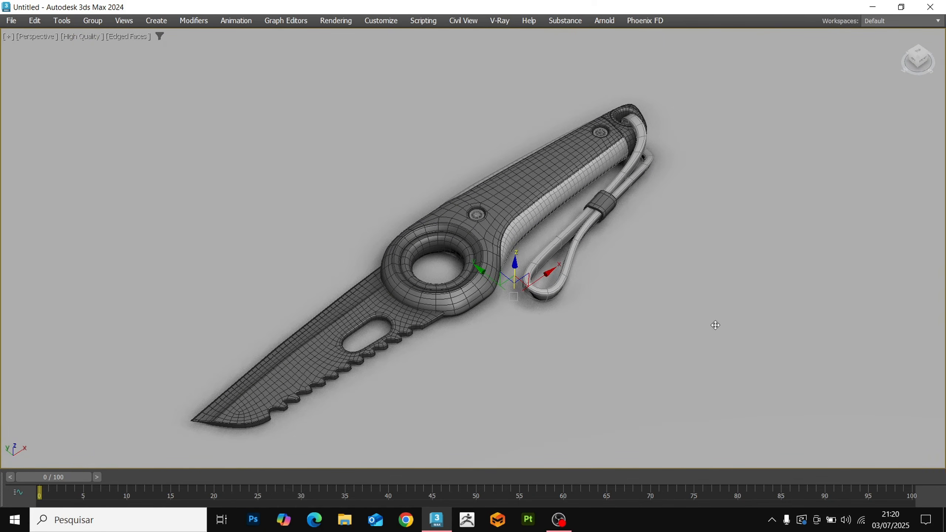